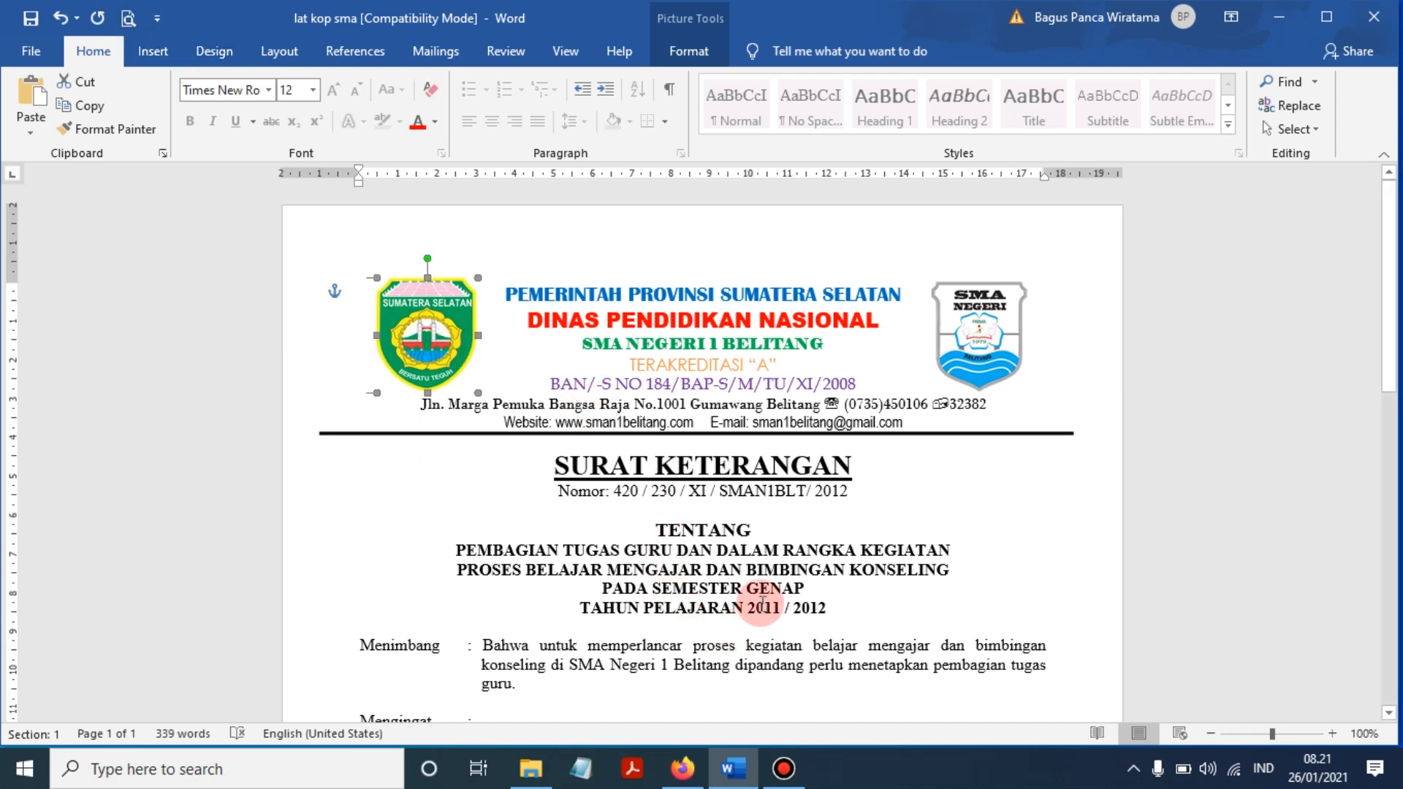
- Check the DINAS PENDIDIKAN NASIONAL line's font and zoom the page to 90% and back to 100%
left_click(784, 776)
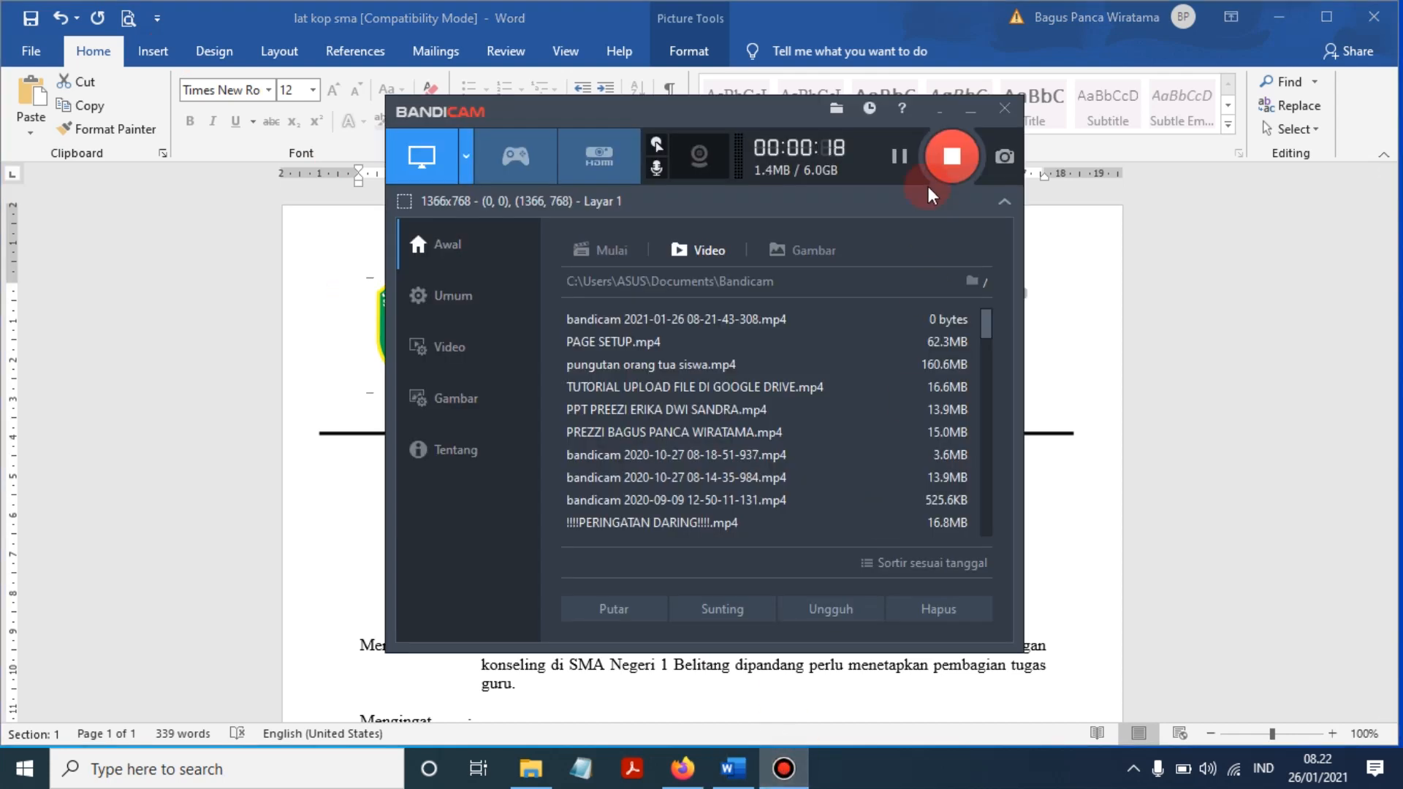
left_click(970, 111)
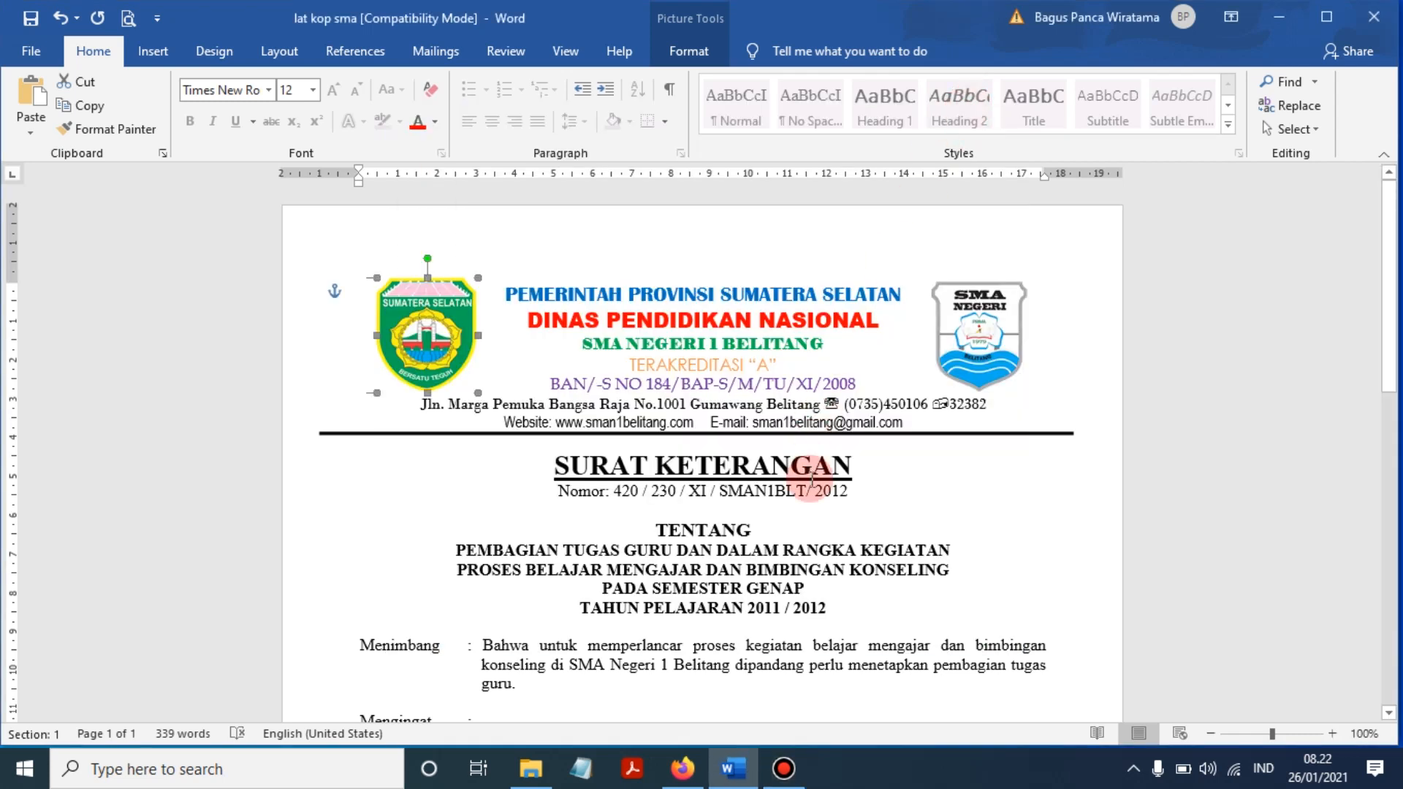
left_click(910, 467)
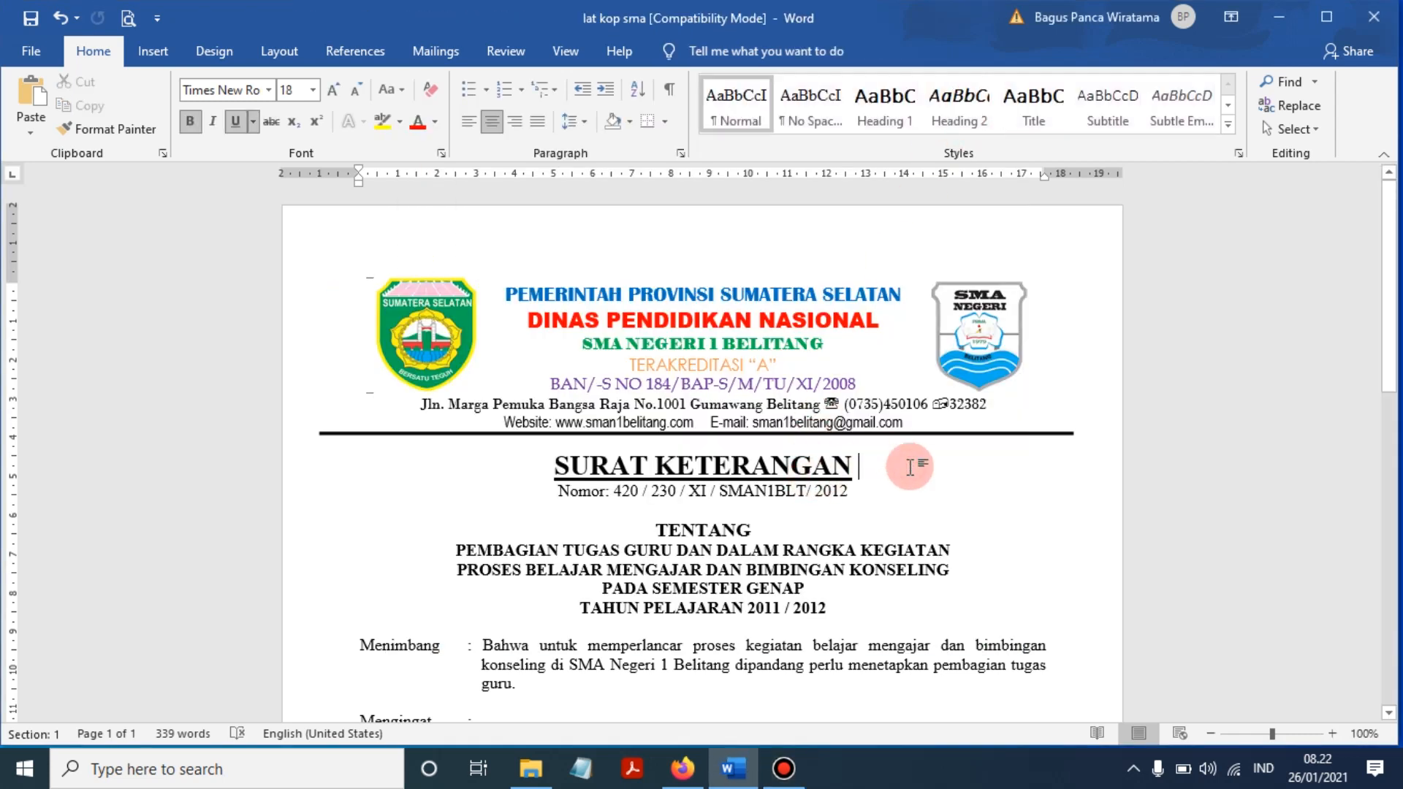
left_click(571, 321)
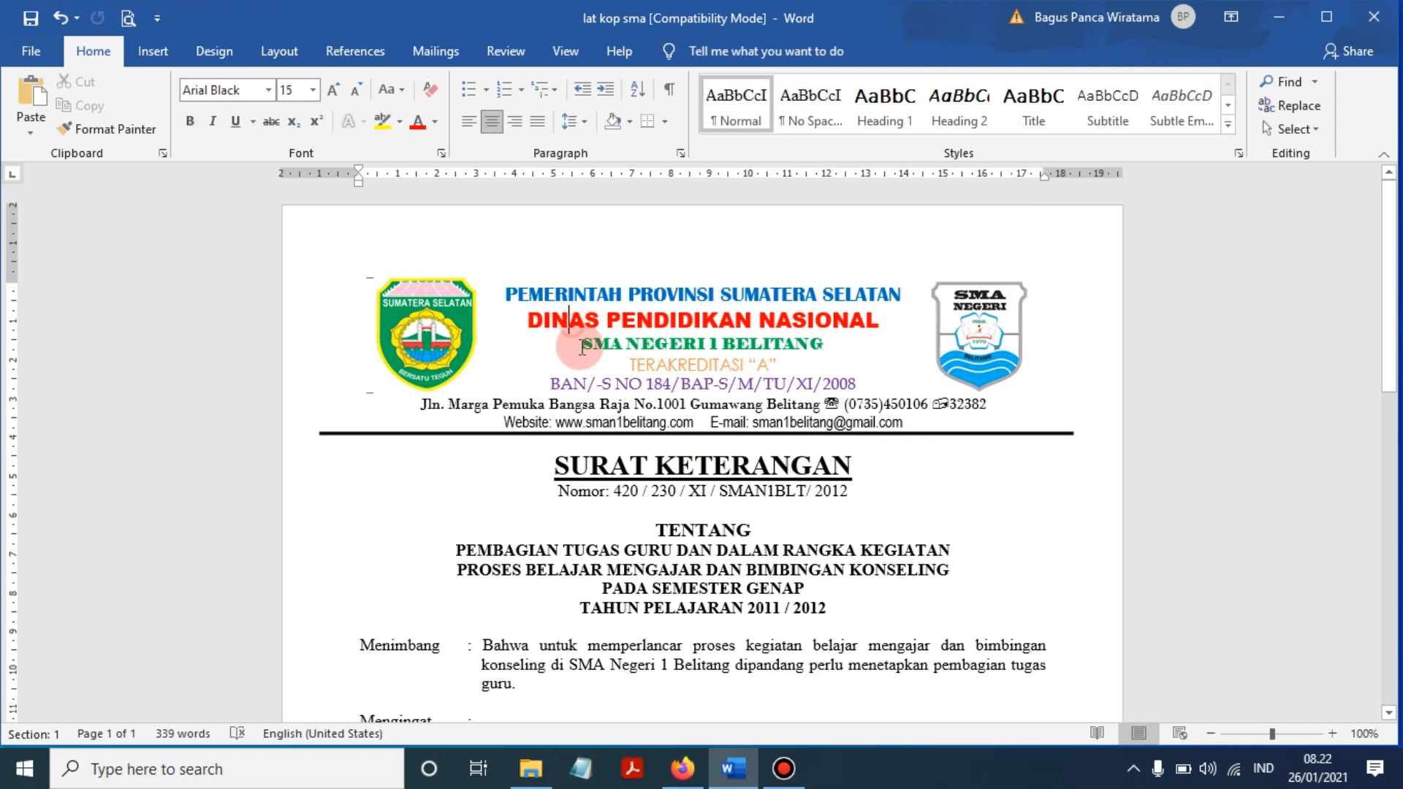
left_click(1213, 735)
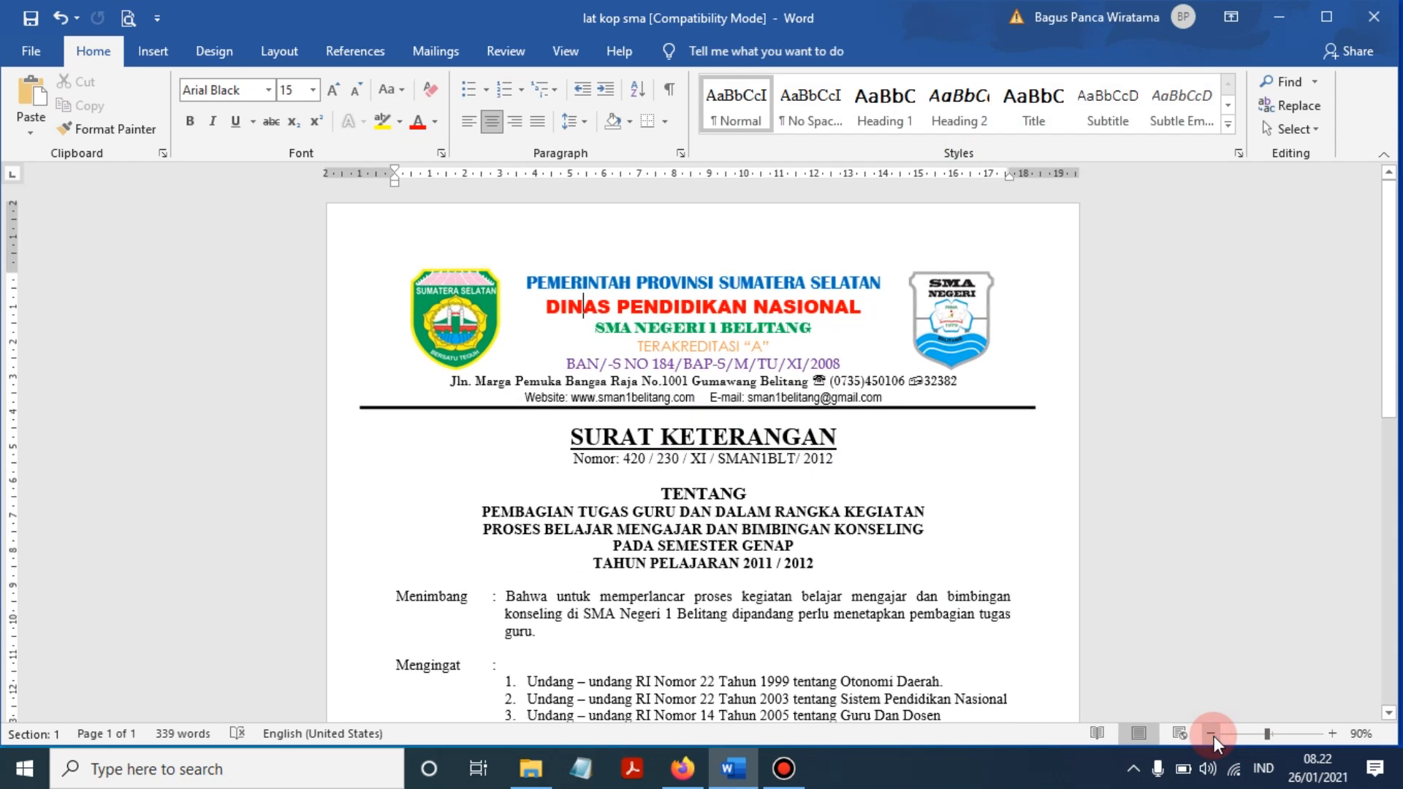
left_click(1331, 734)
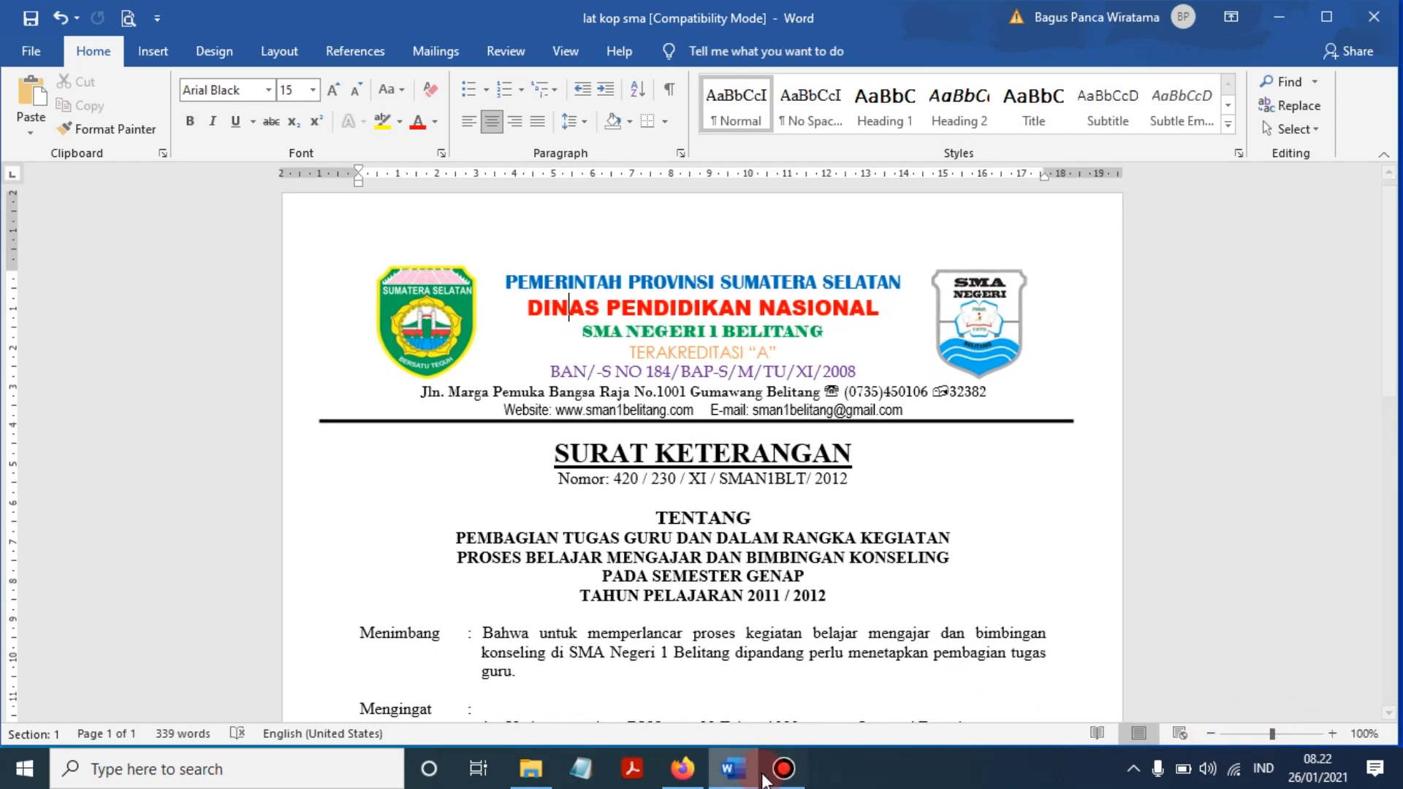
left_click(794, 778)
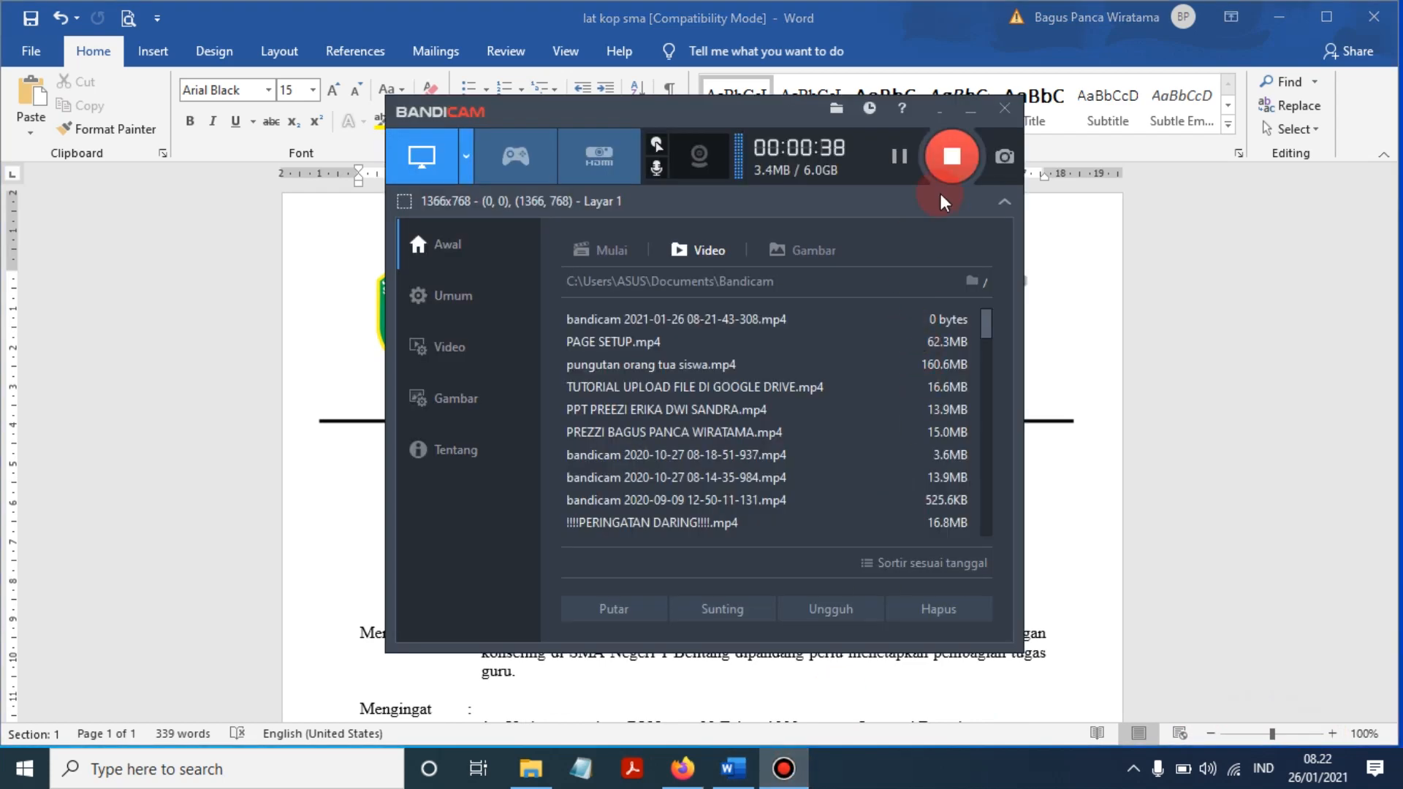
left_click(969, 108)
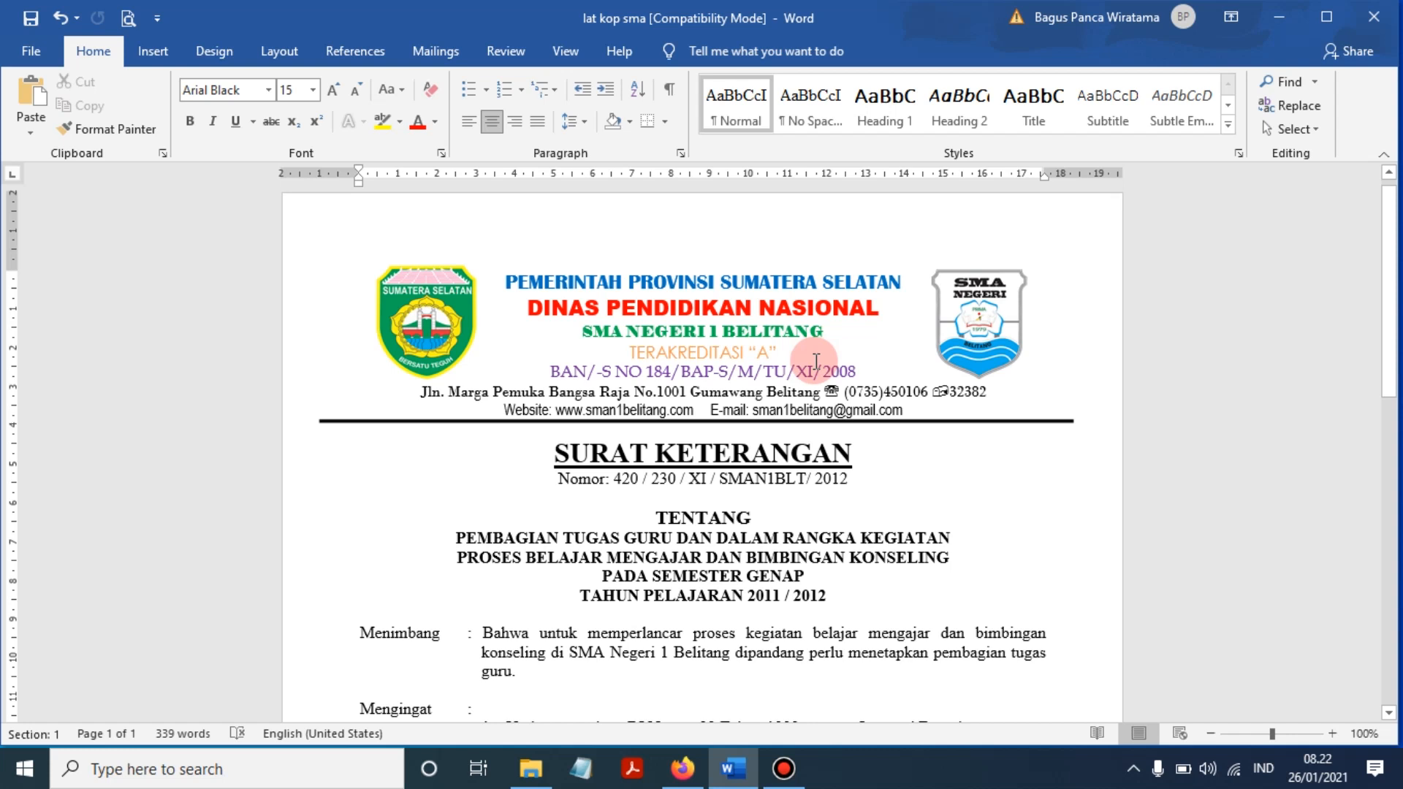
- Inspect the SMA NEGERI 1 BELITANG line, left logo, address line and thick rule
left_click(765, 331)
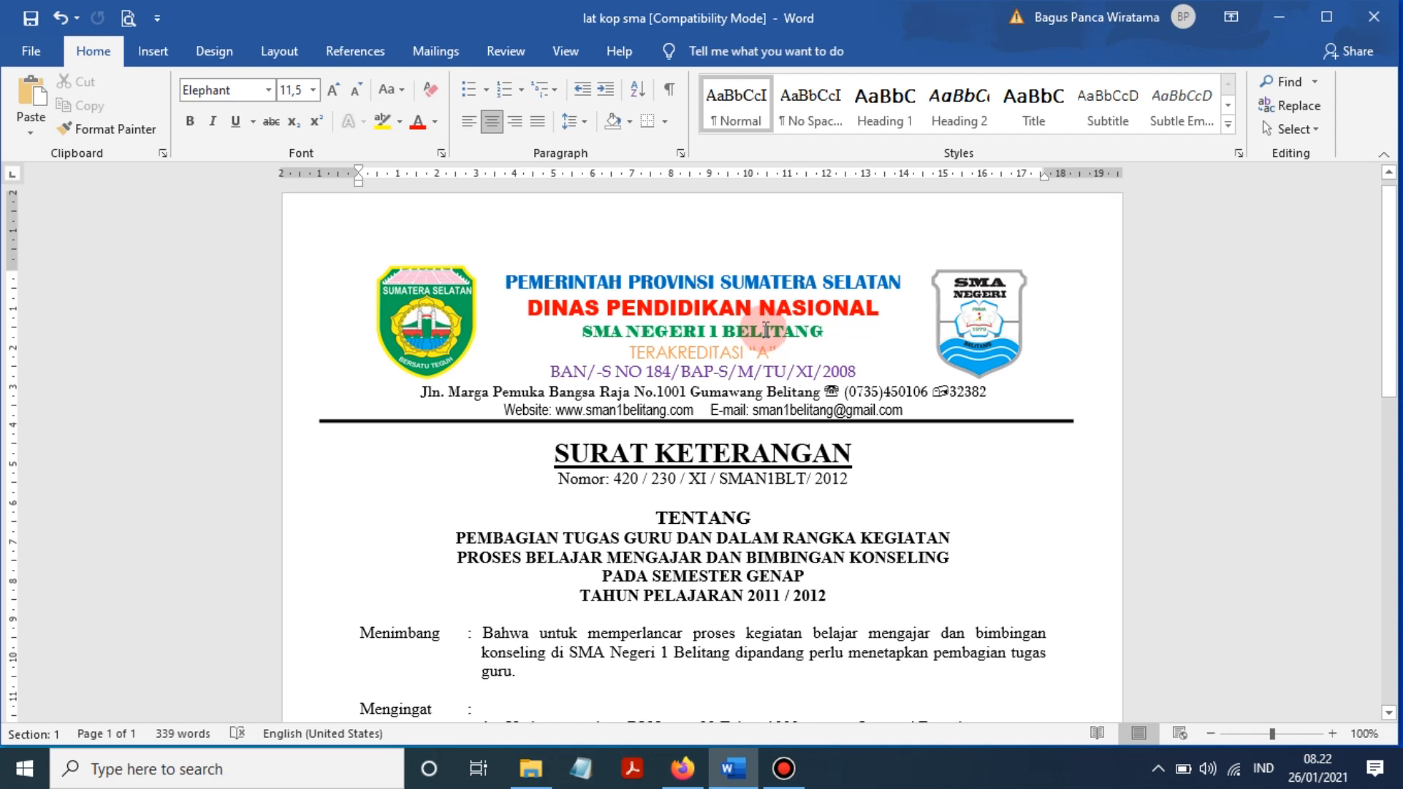
left_click(421, 325)
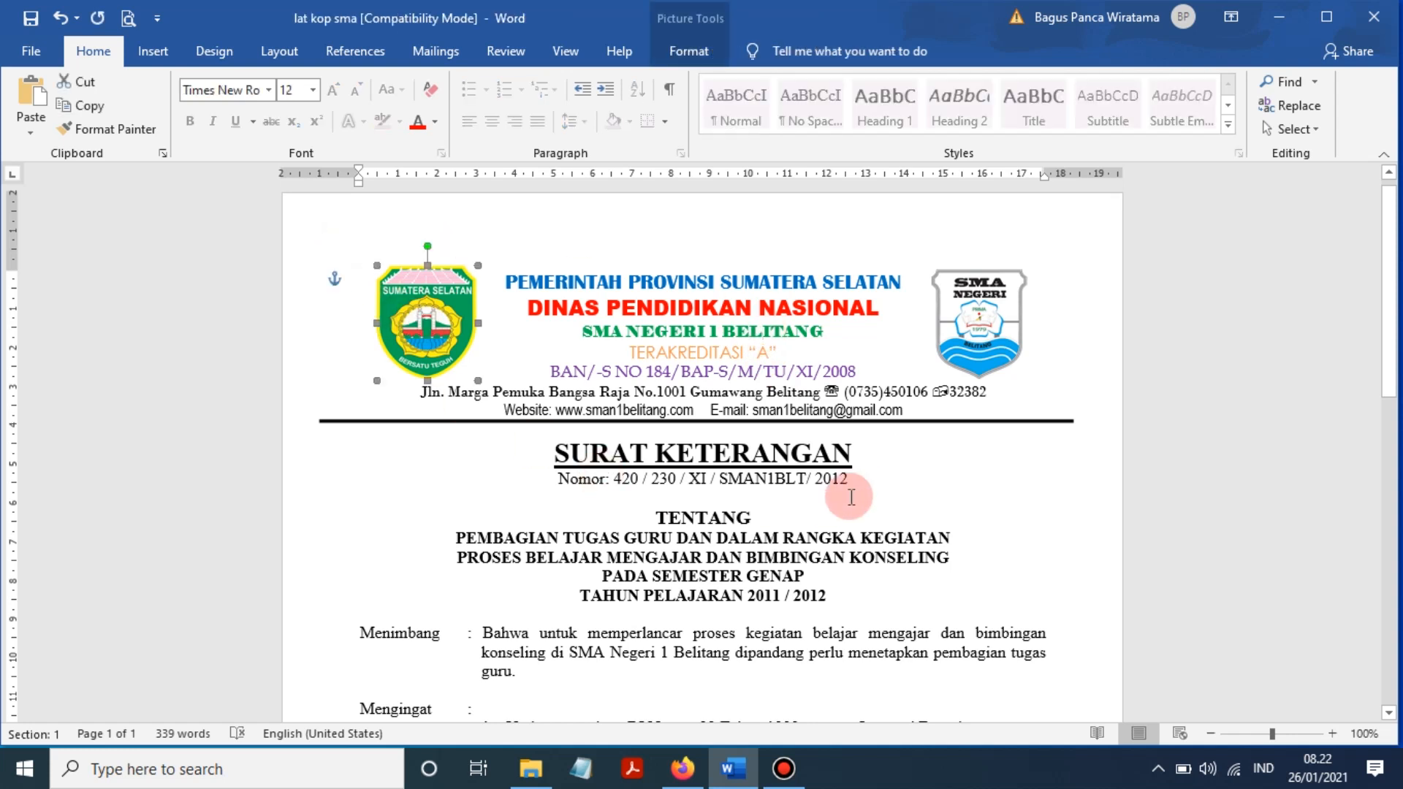
left_click(841, 481)
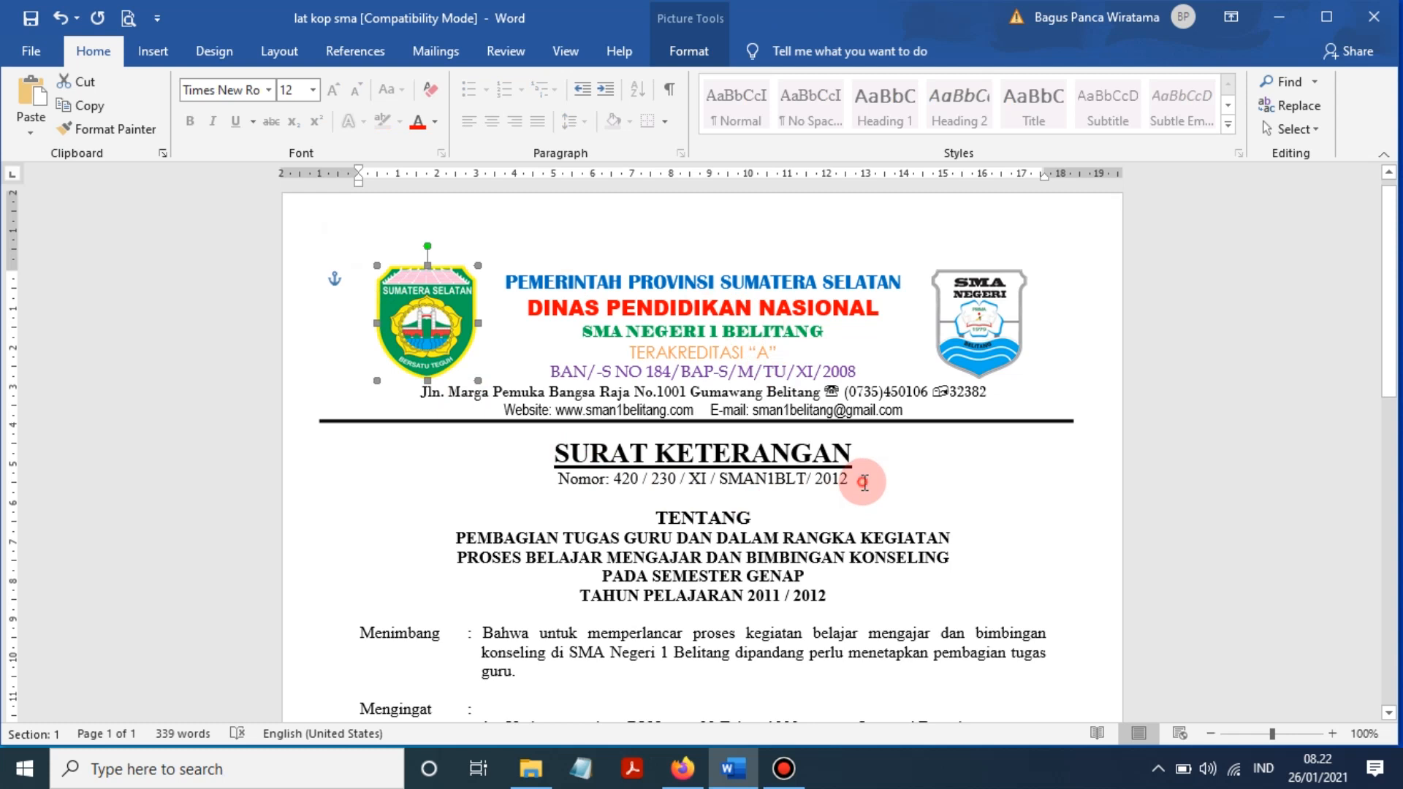
left_click(831, 387)
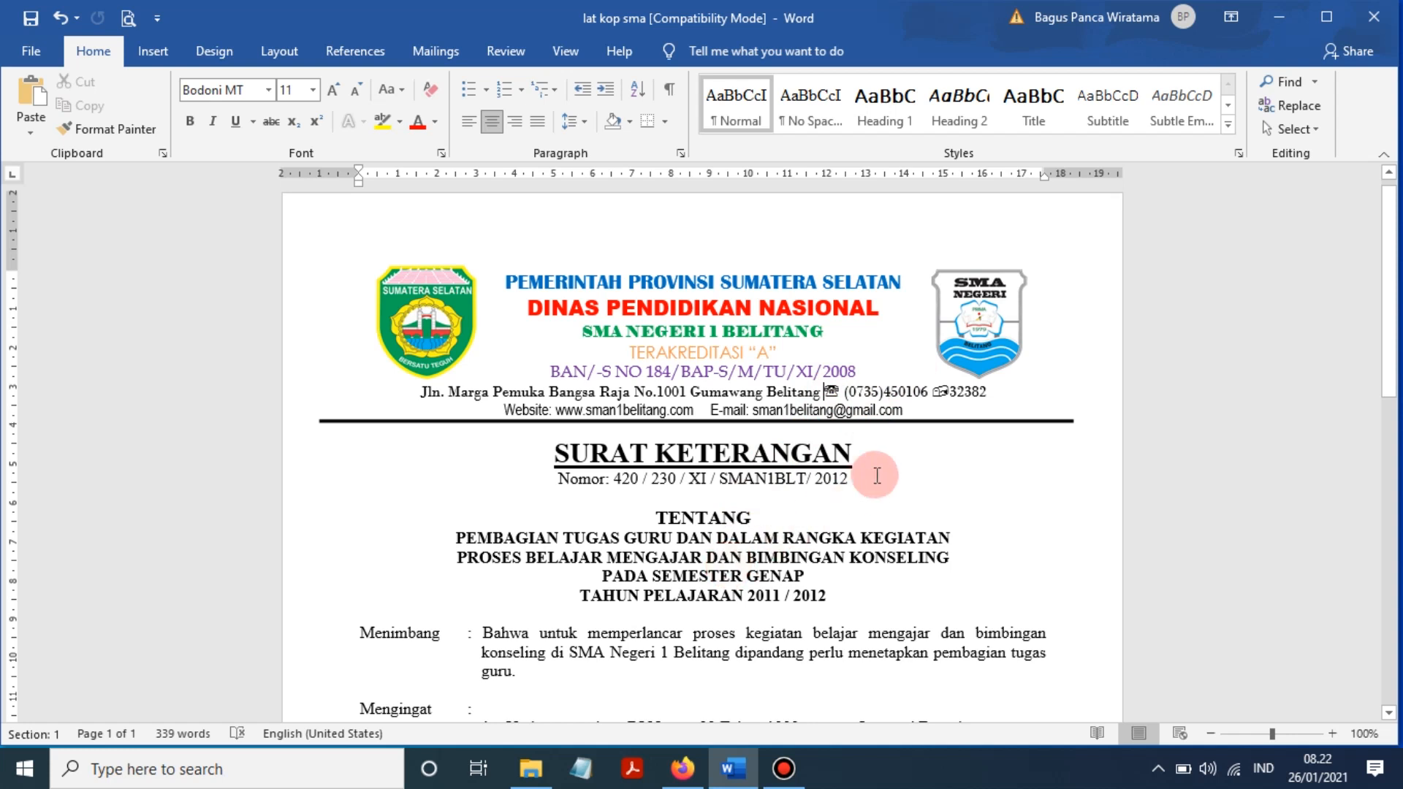
left_click(974, 421)
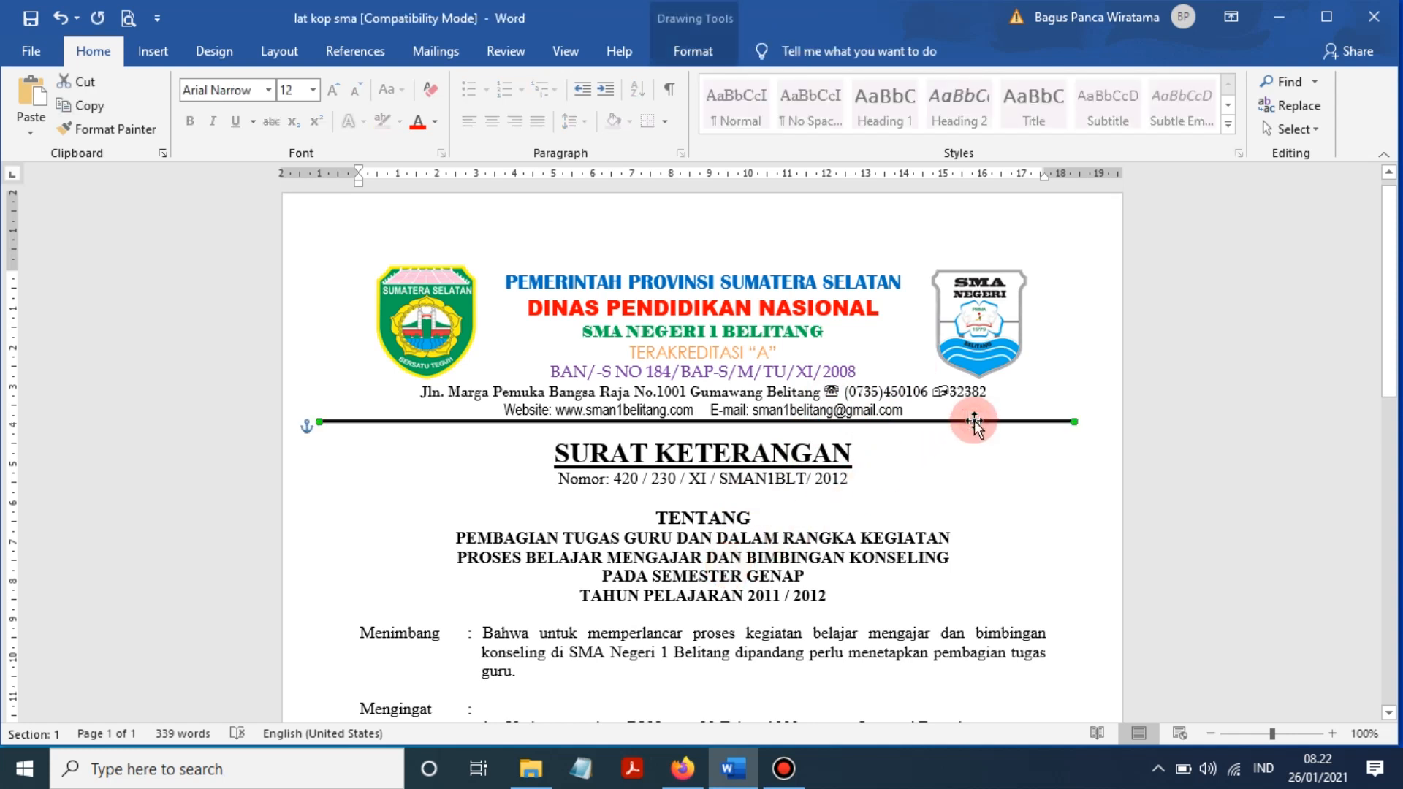
left_click(935, 477)
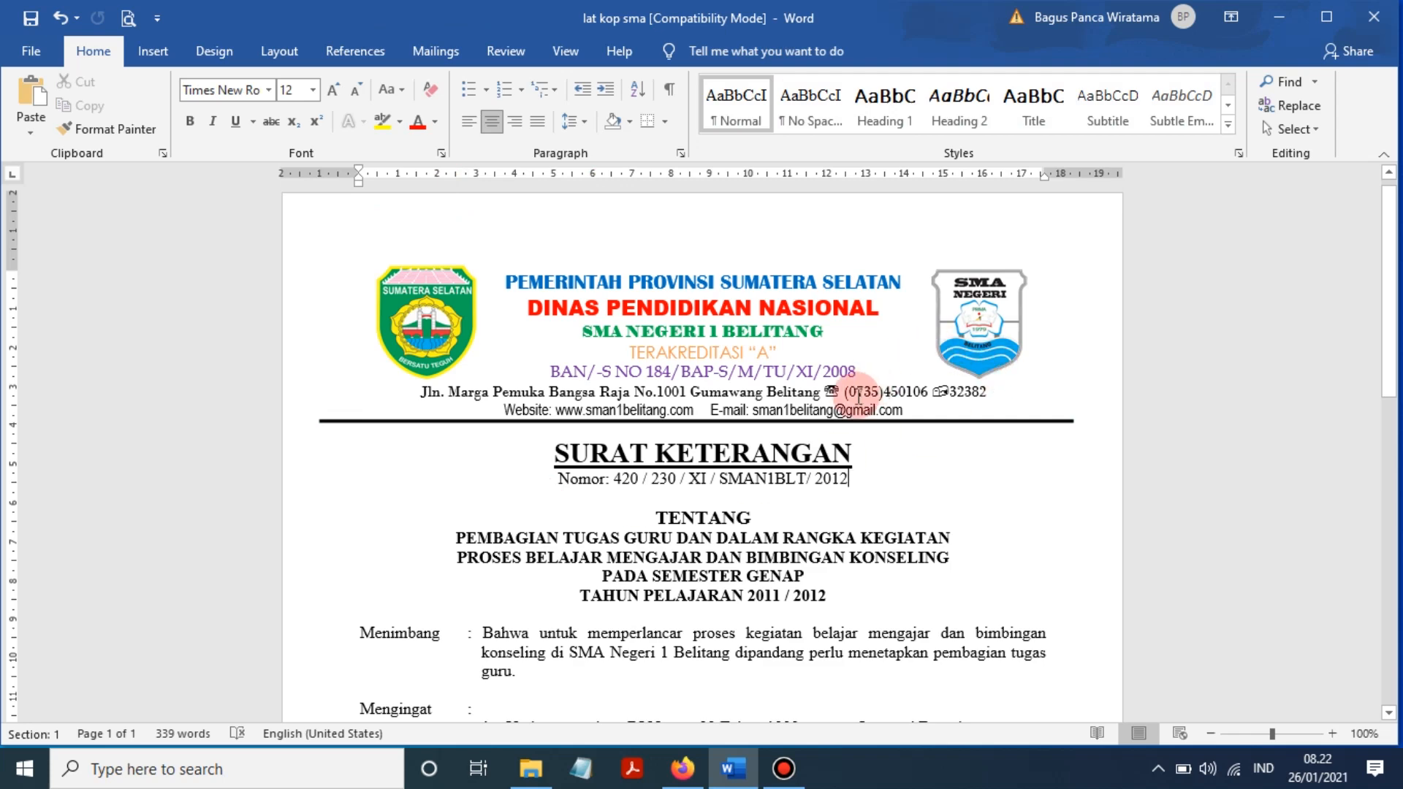
- Add the missing comma so the margin note reads T,B,L,R = 2CM, and save
scroll(858, 395, "down", 15)
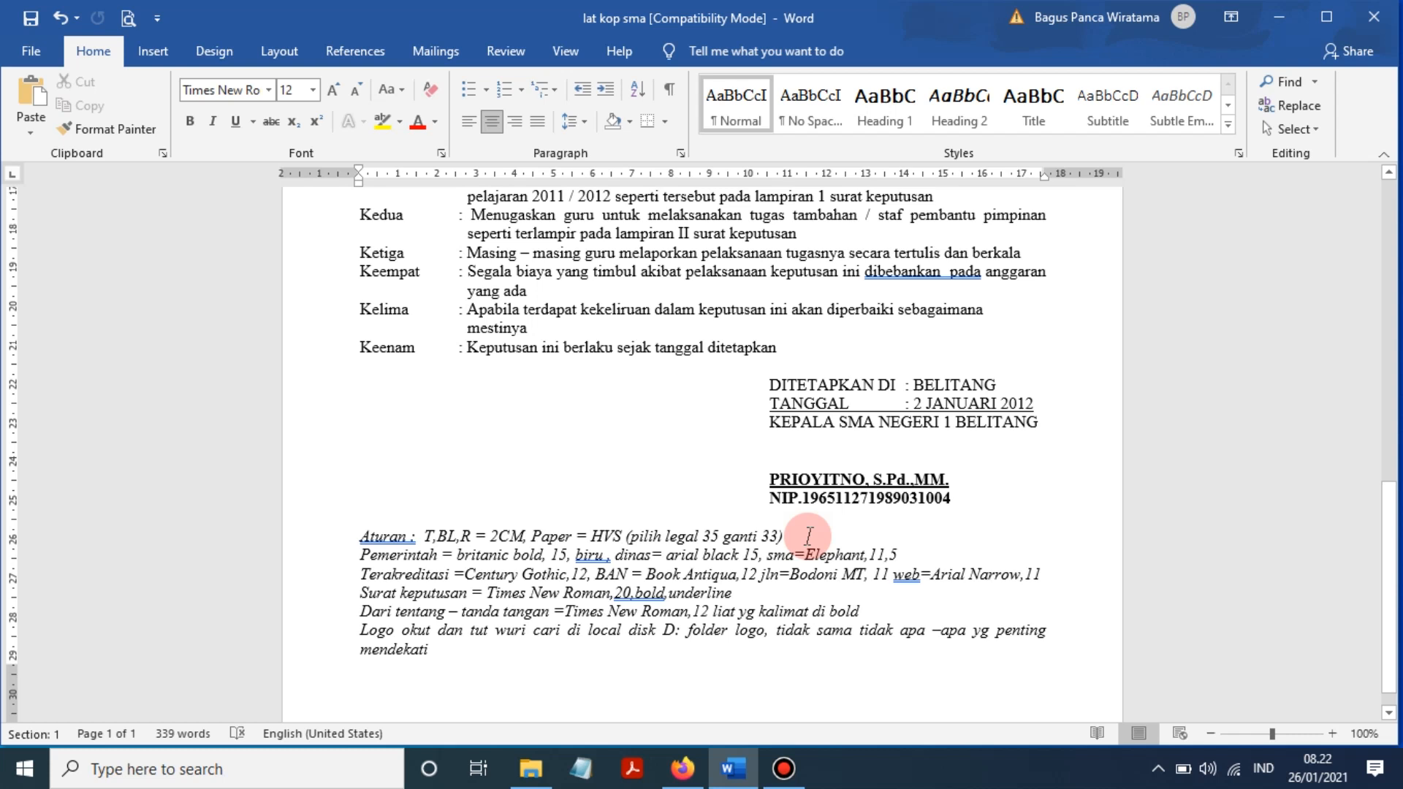
left_click(382, 538)
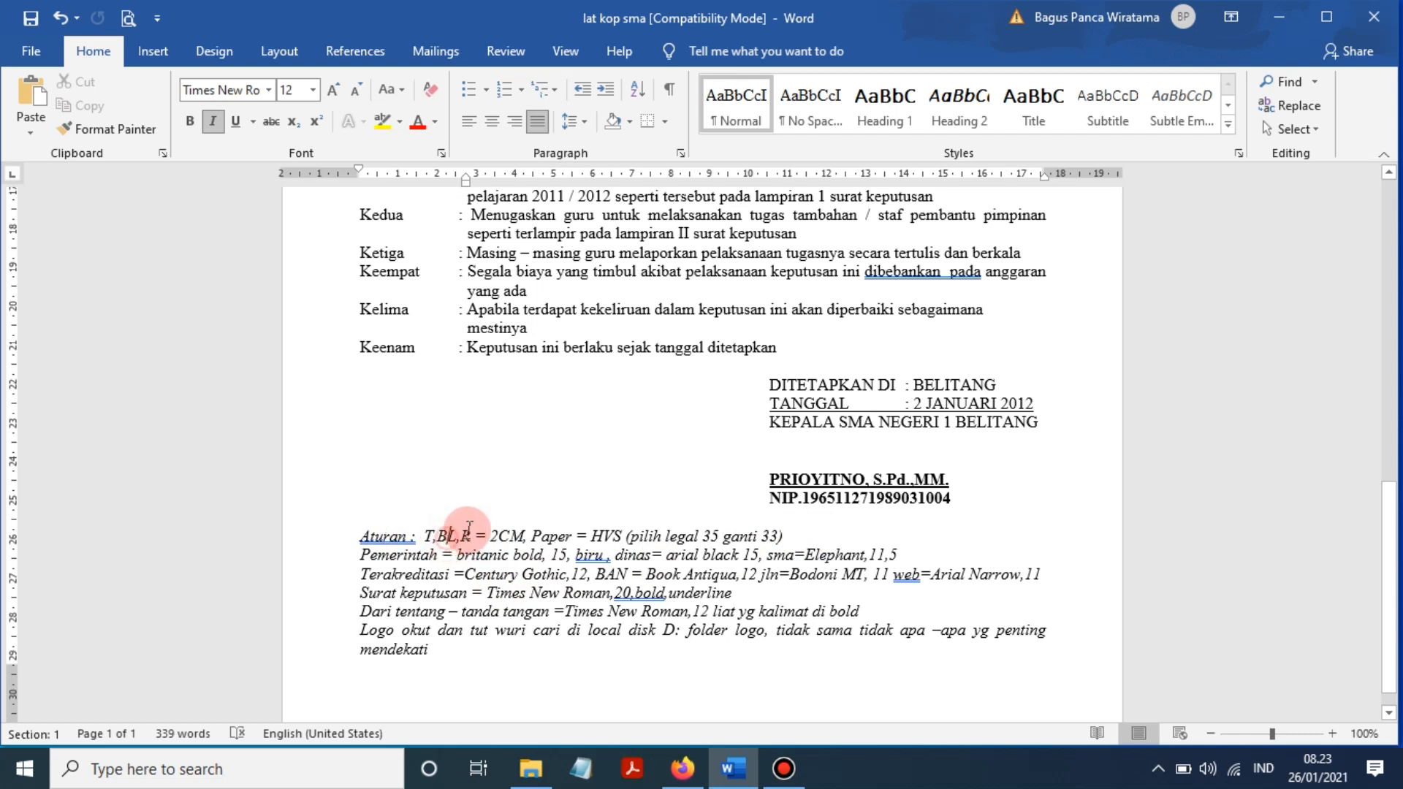
type(",")
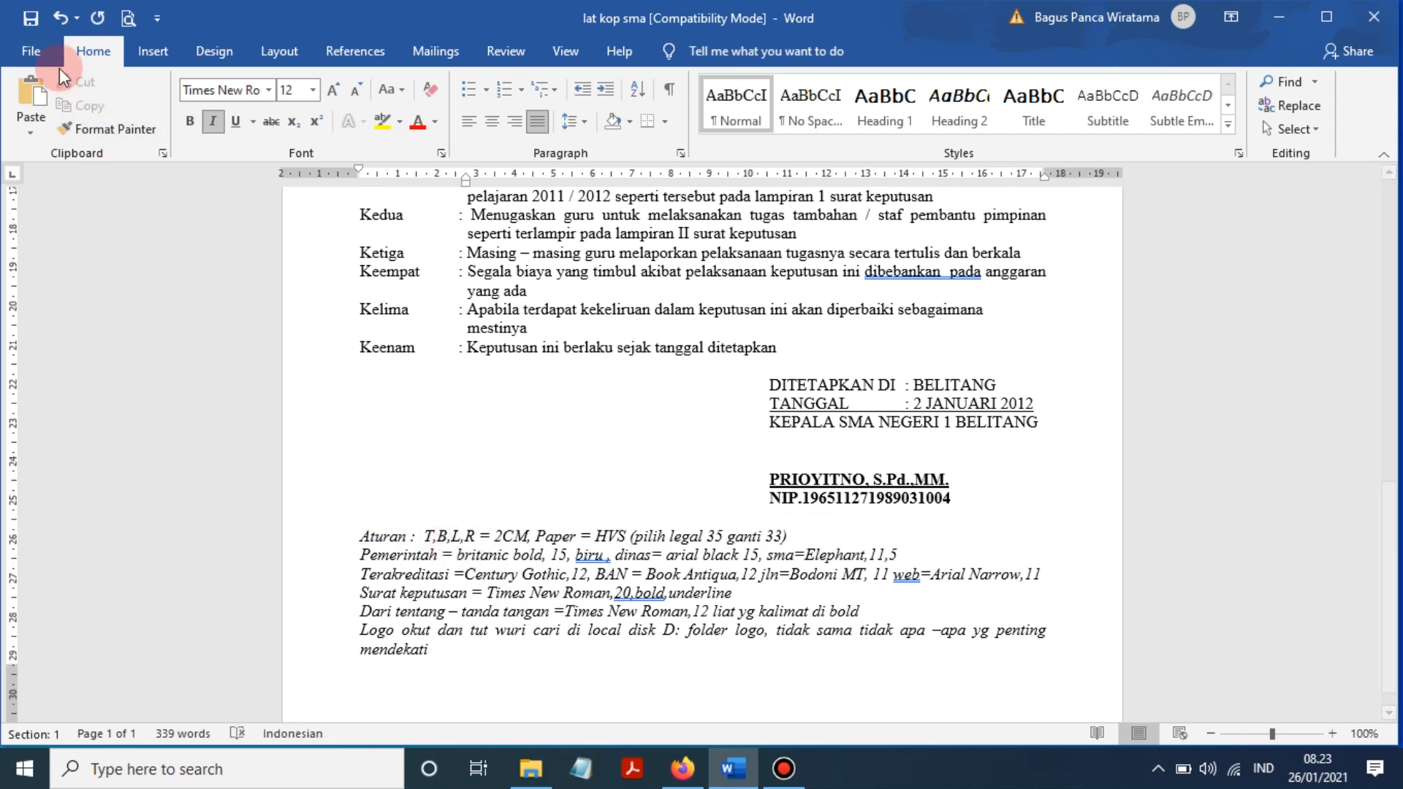
left_click(31, 18)
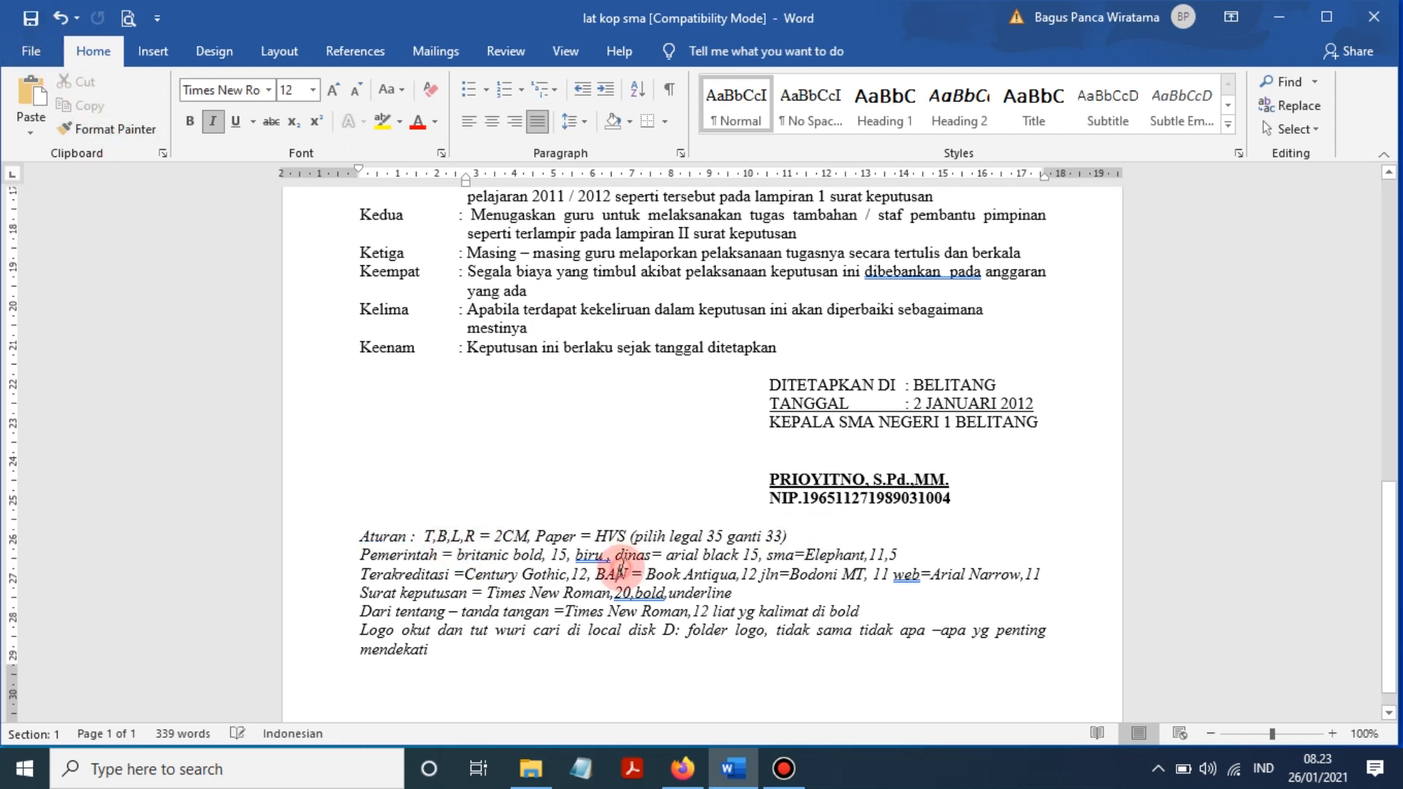
- Review the HVS paper and font notes against the PEMERINTAH heading line's font
left_click(619, 568)
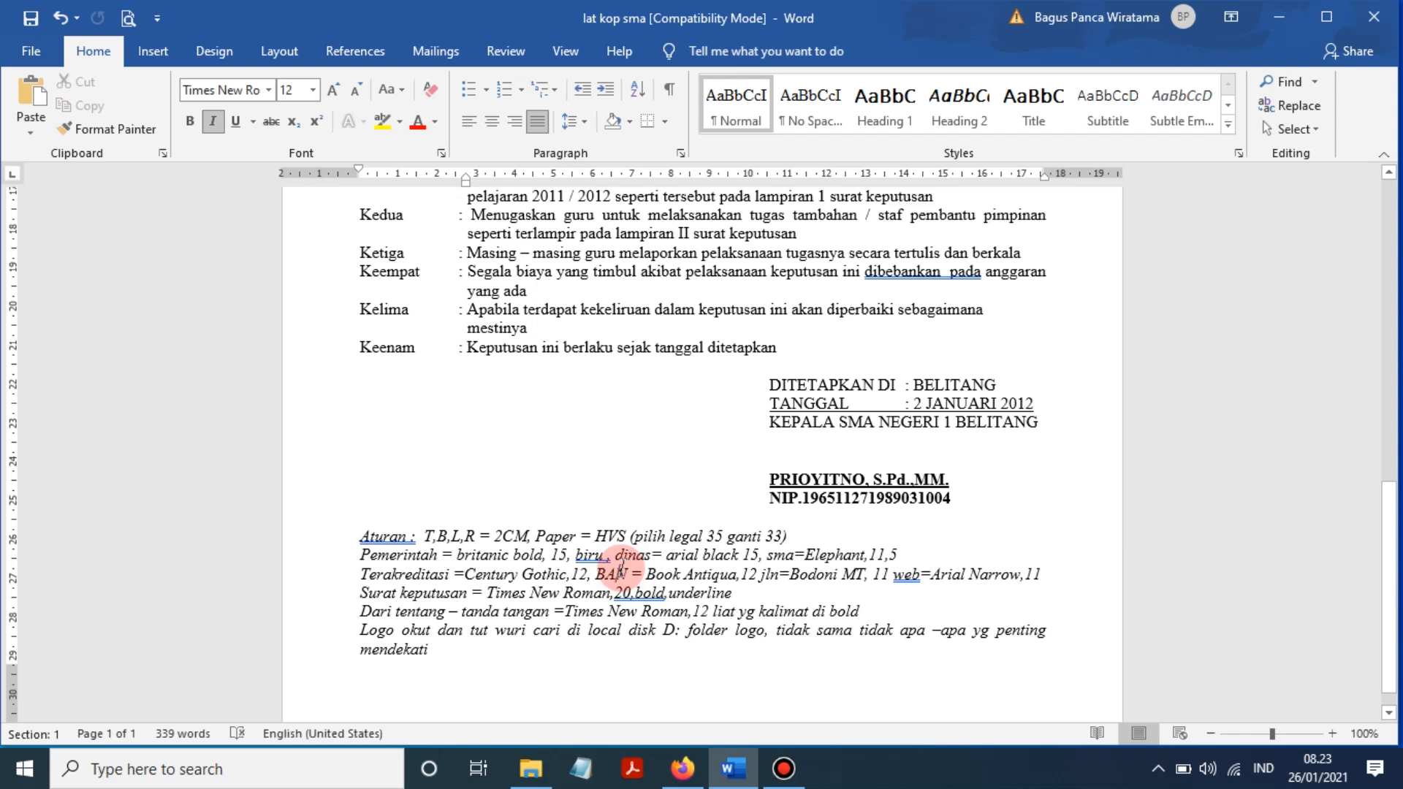
left_click(593, 537)
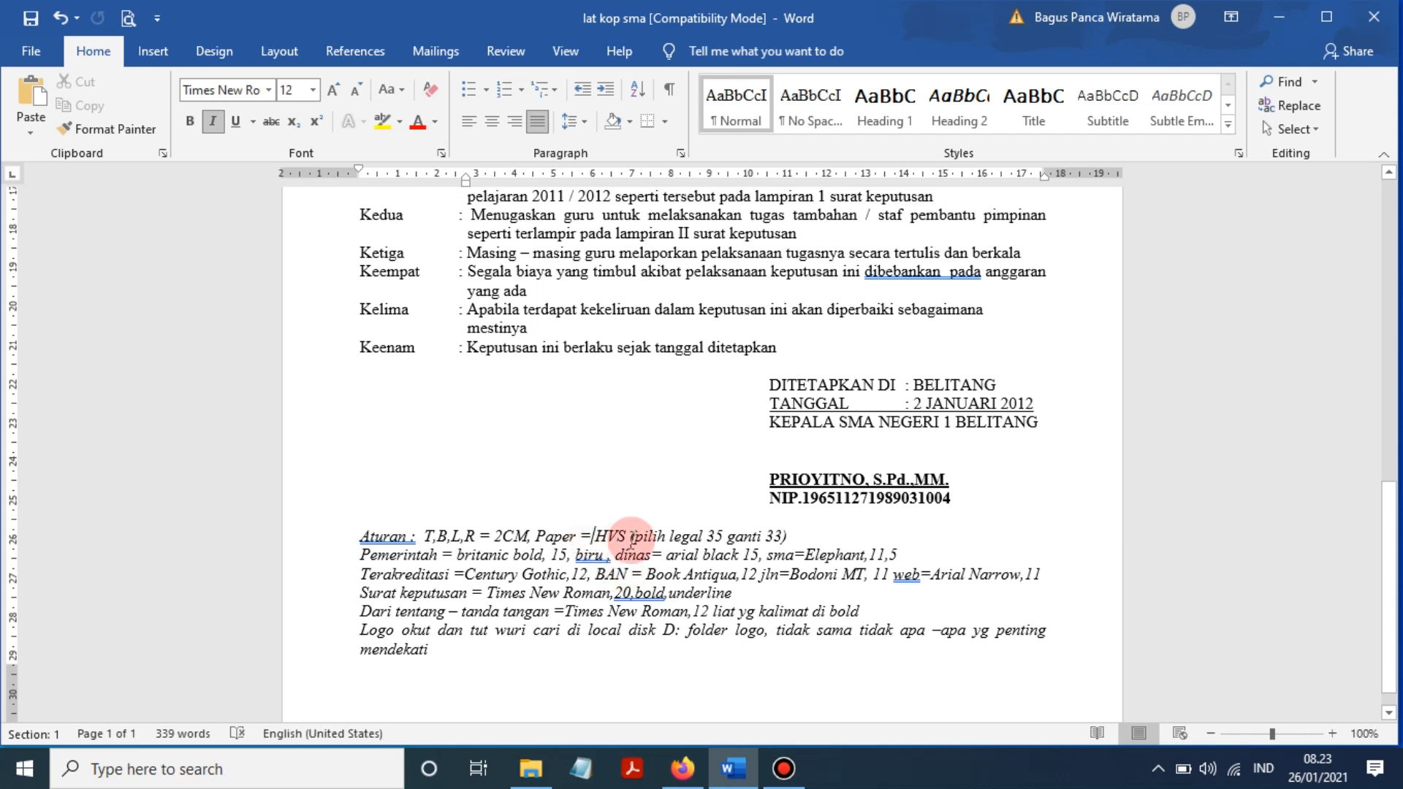
left_click(746, 537)
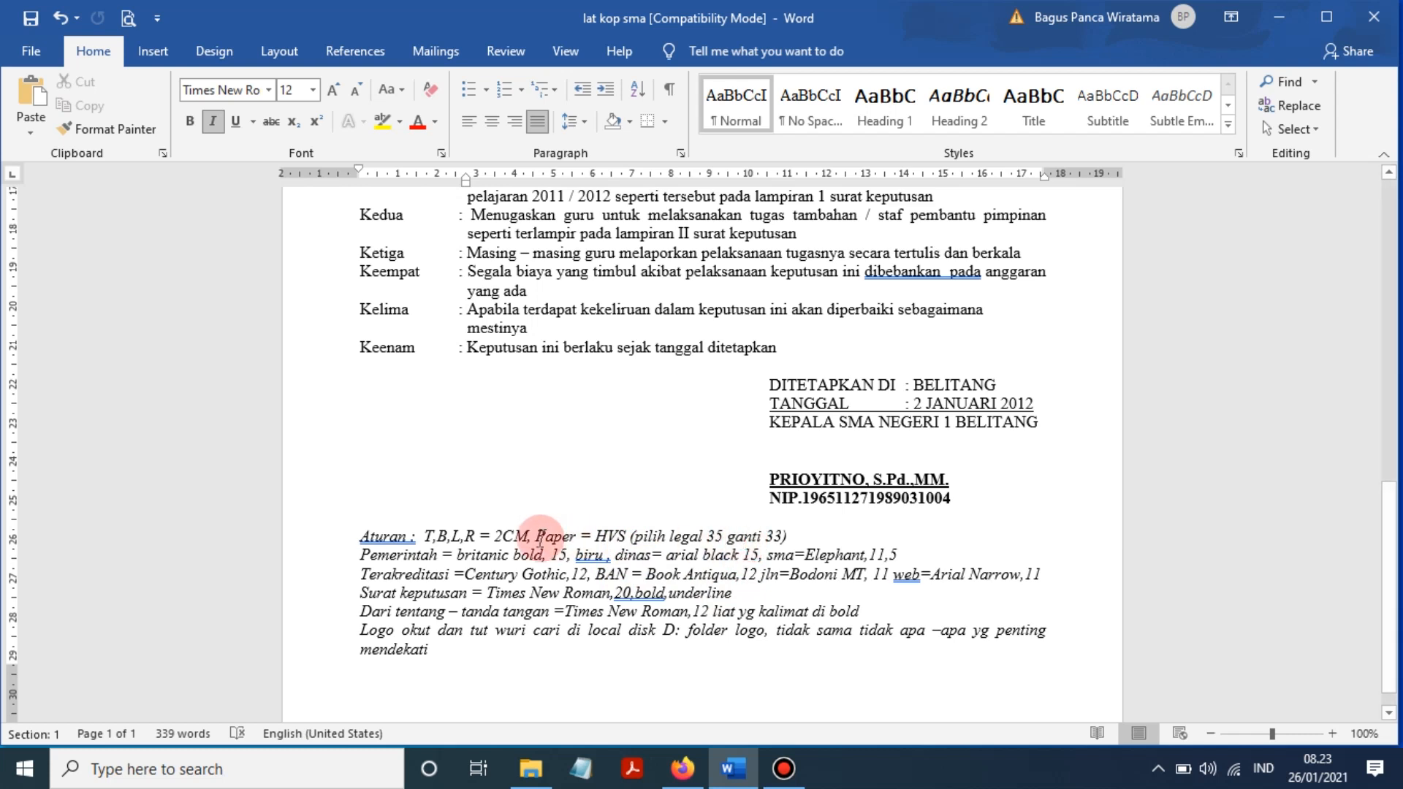
left_click(401, 557)
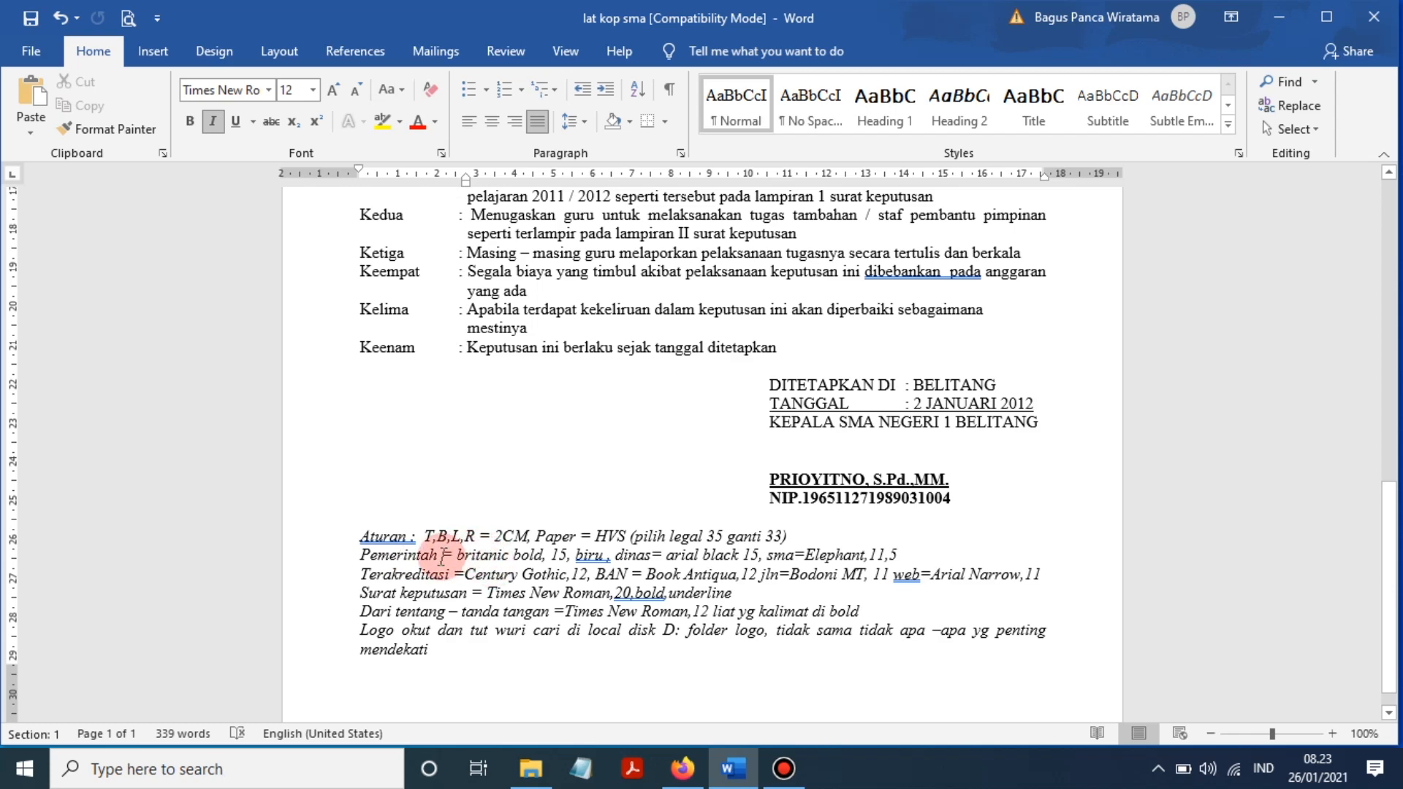
scroll(475, 548, "up", 15)
left_click(619, 284)
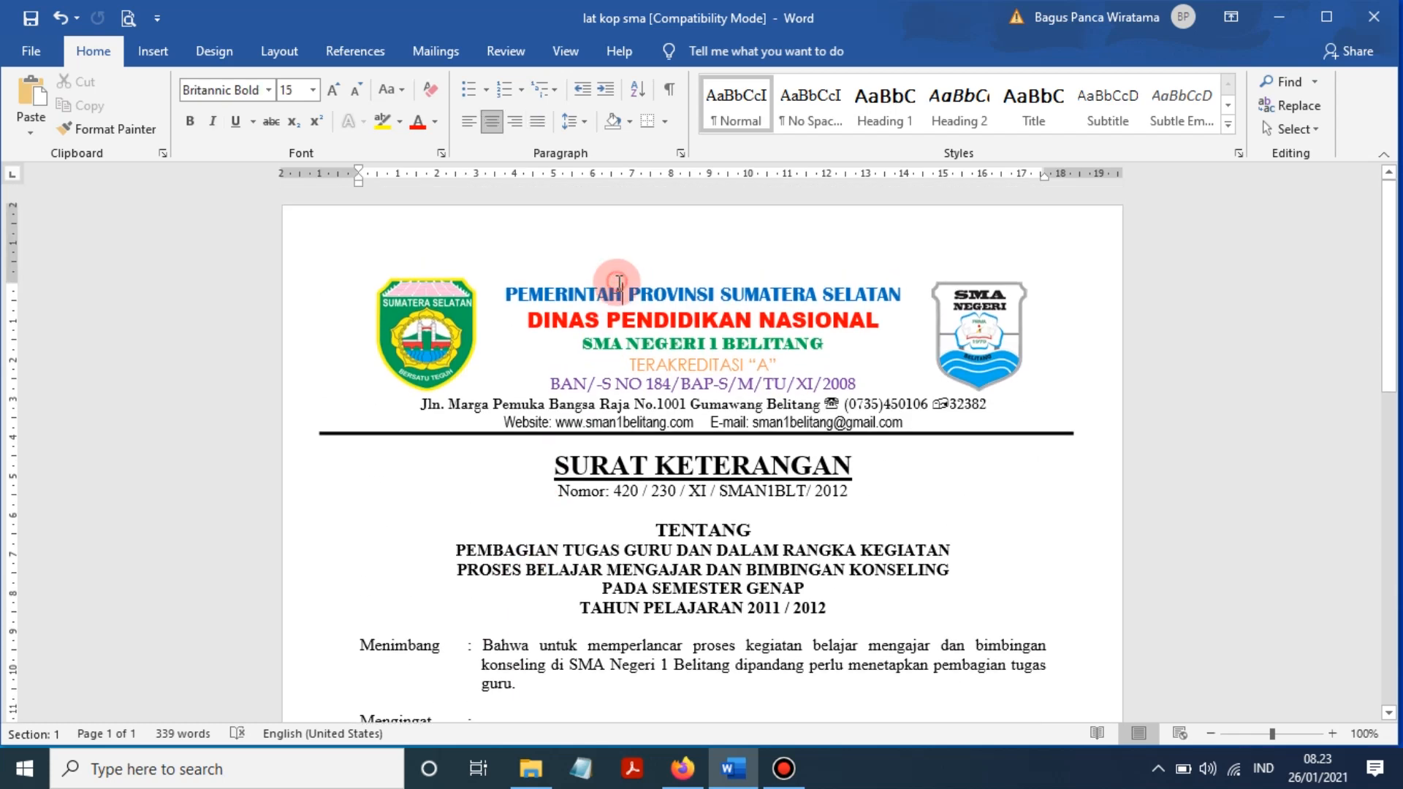
- Look through the Times New Roman, Logo and Dari tentang notes at the end
scroll(683, 389, "down", 9)
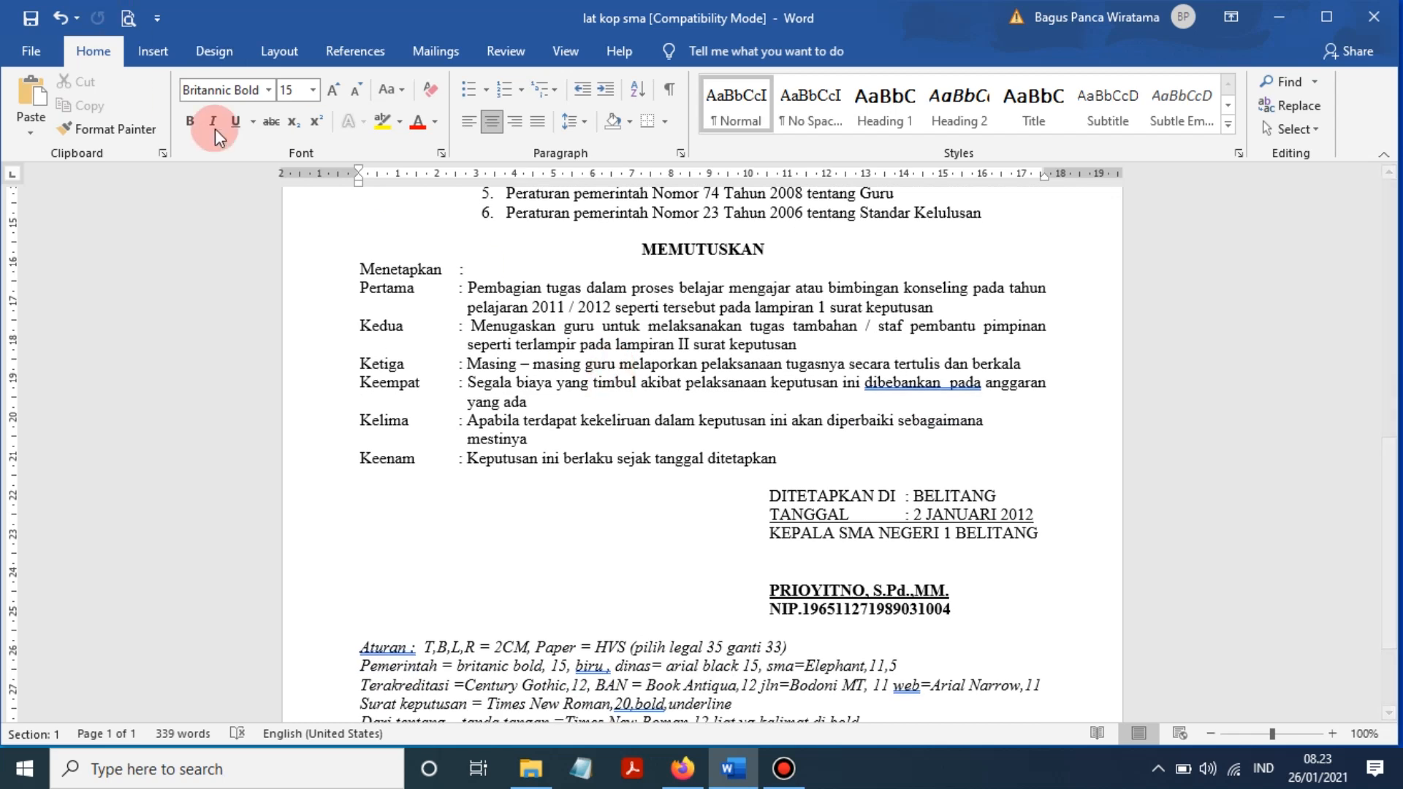
scroll(438, 438, "down", 3)
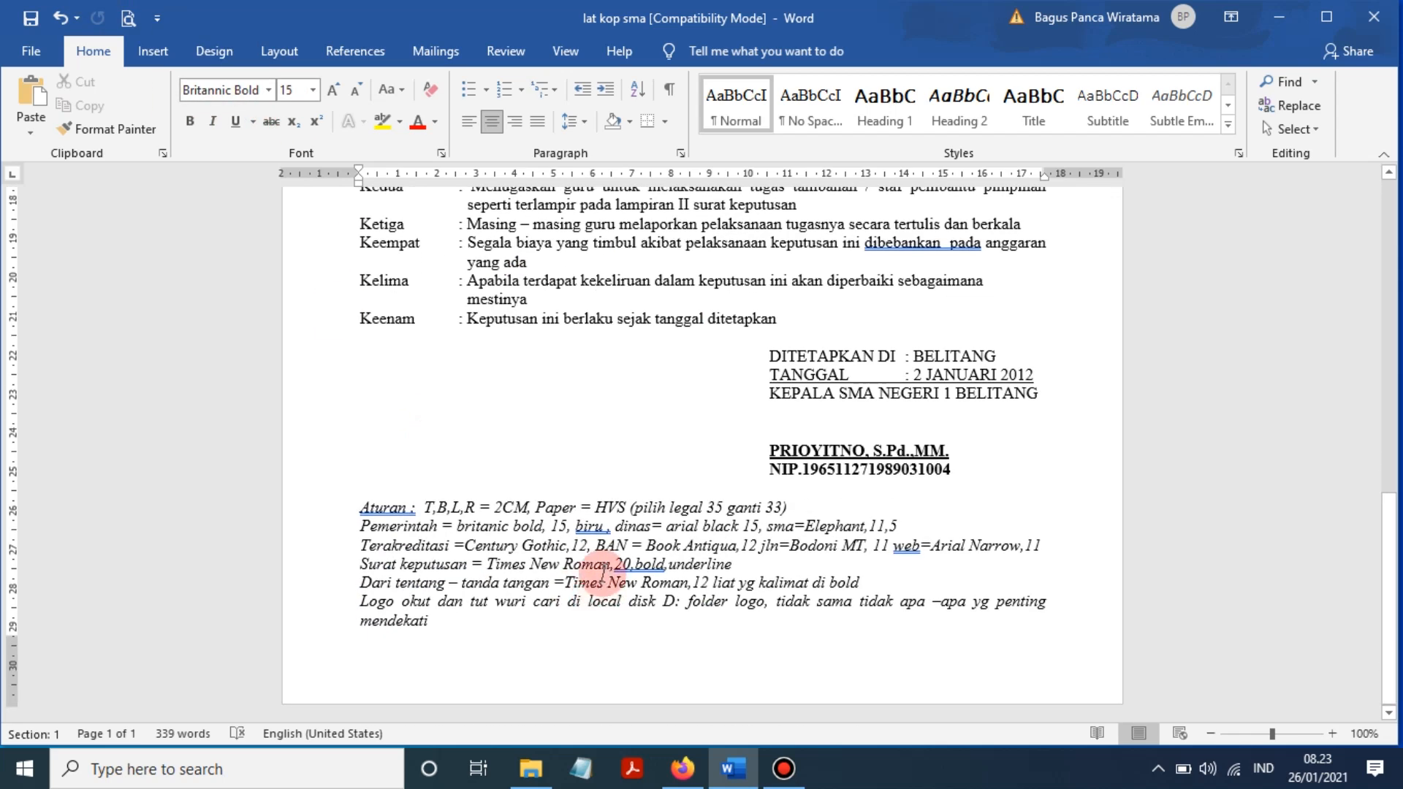
left_click(601, 581)
left_click(381, 598)
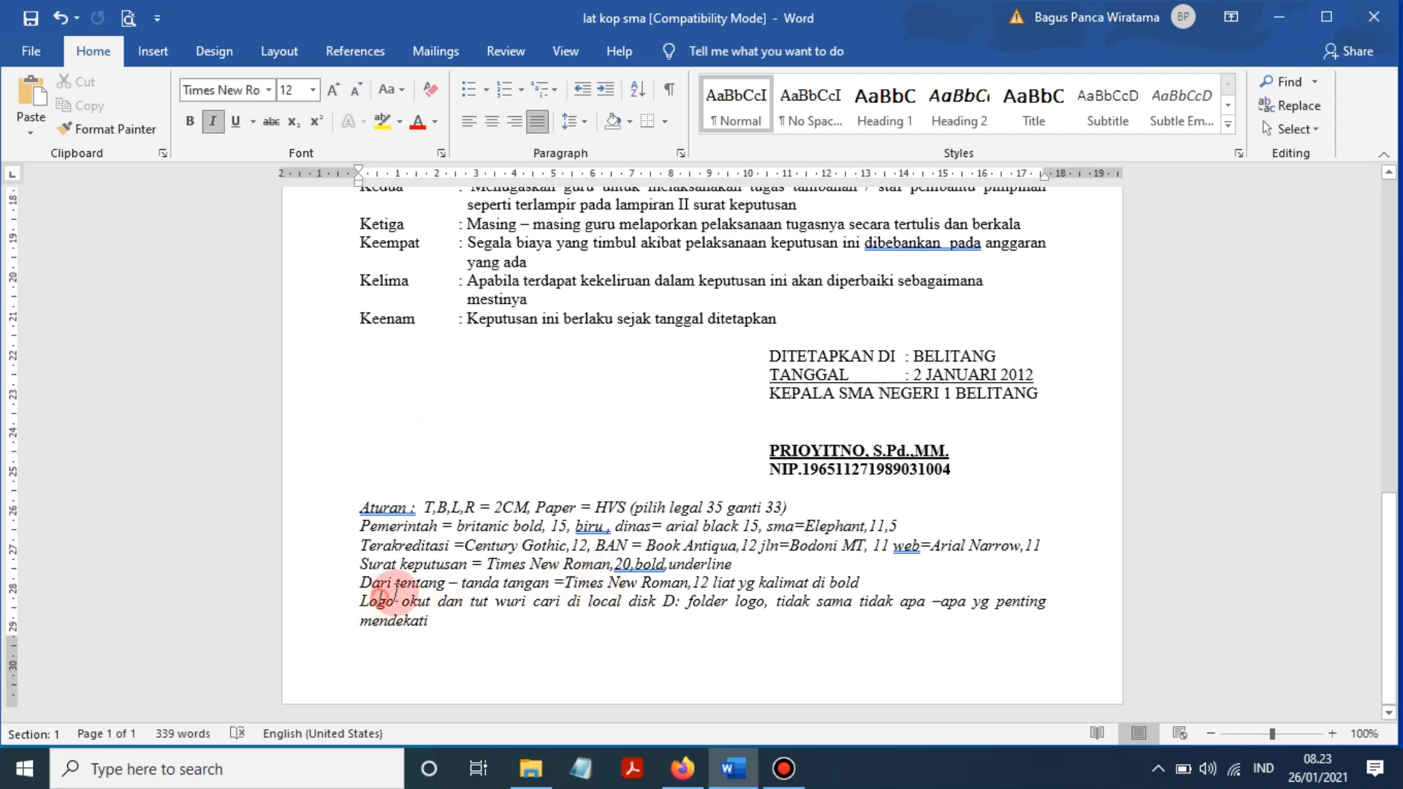
left_click(736, 583)
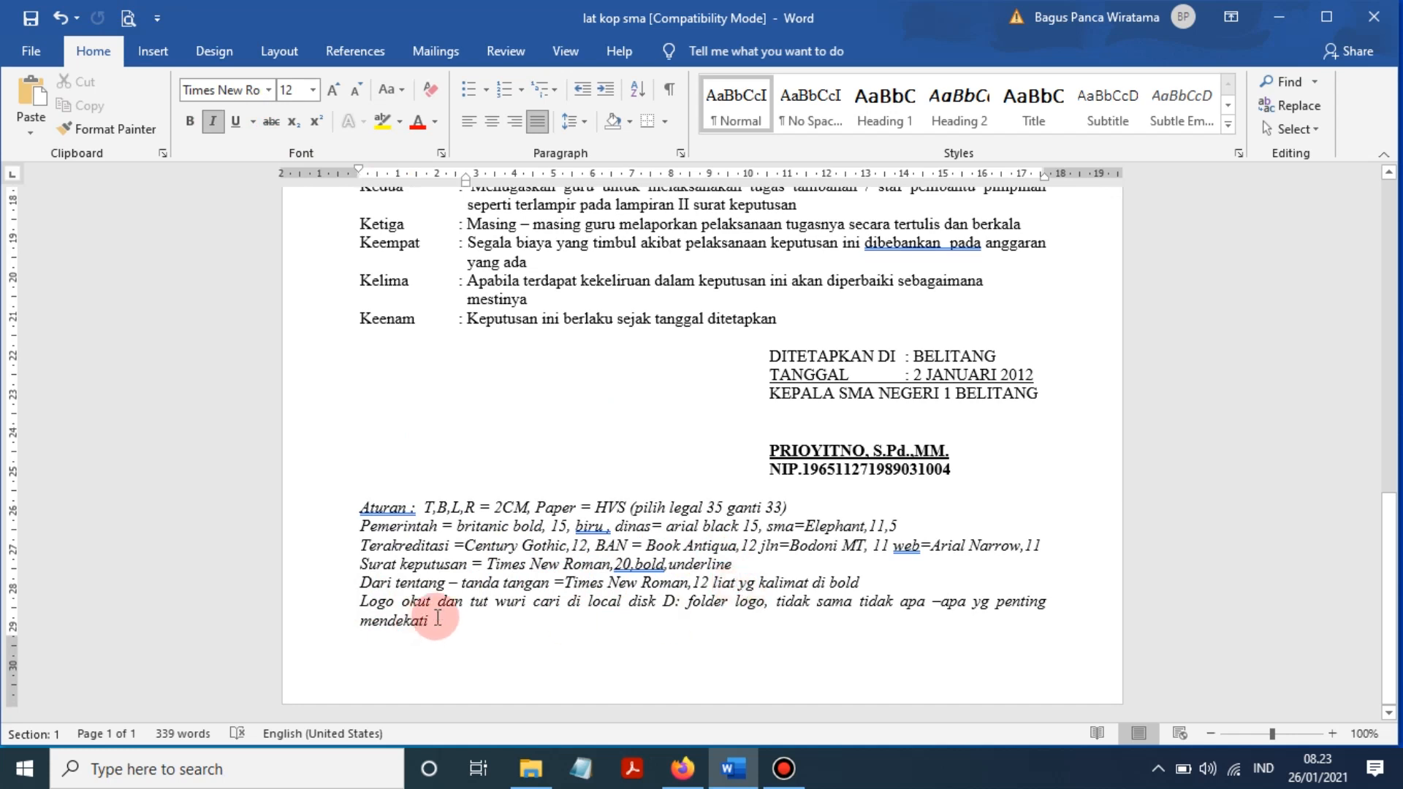
- Replace the word 'okut' after Logo with 'prov.sumsel'
left_click(432, 604)
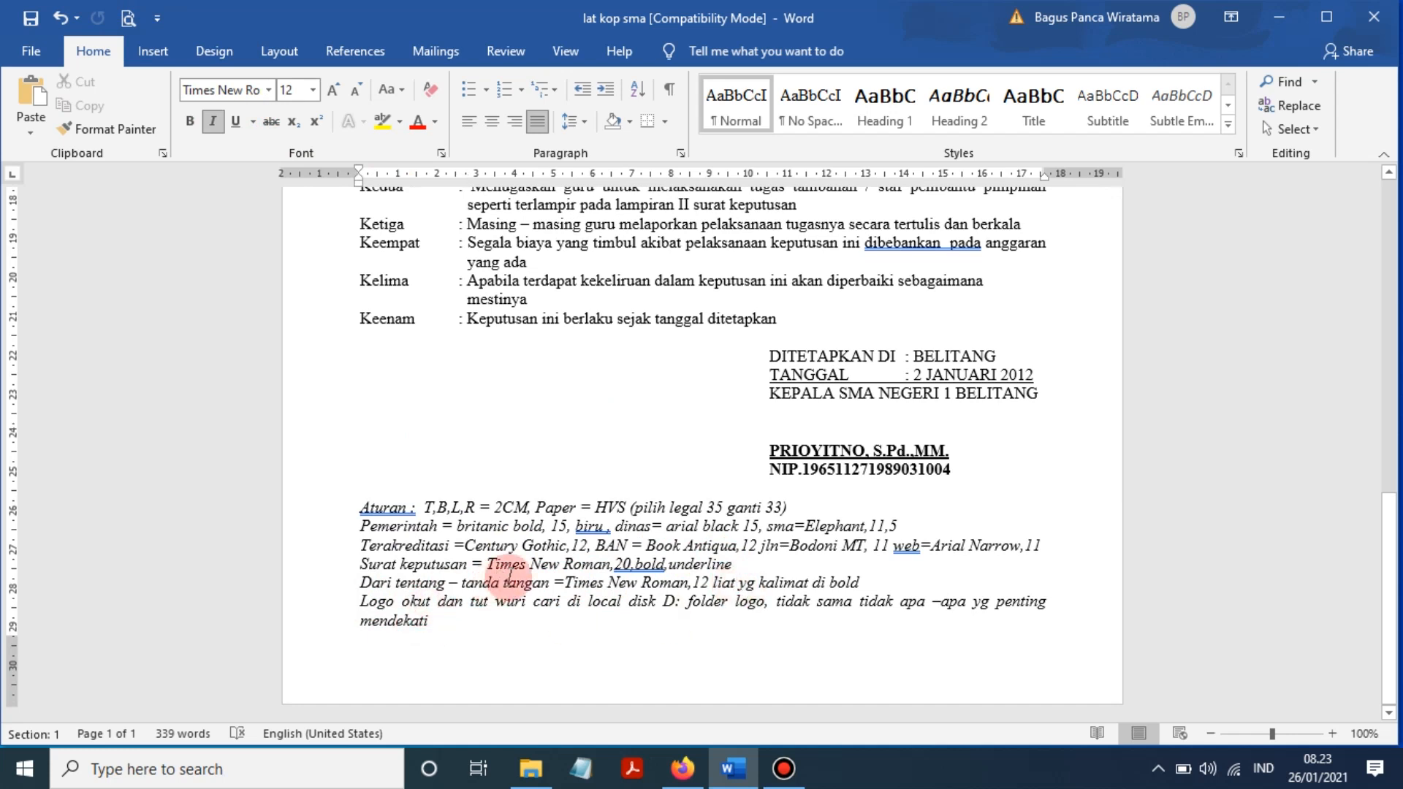
key("BackSpace")
key("BackSpace")
key("BackSpace")
key("BackSpace")
key("BackSpace")
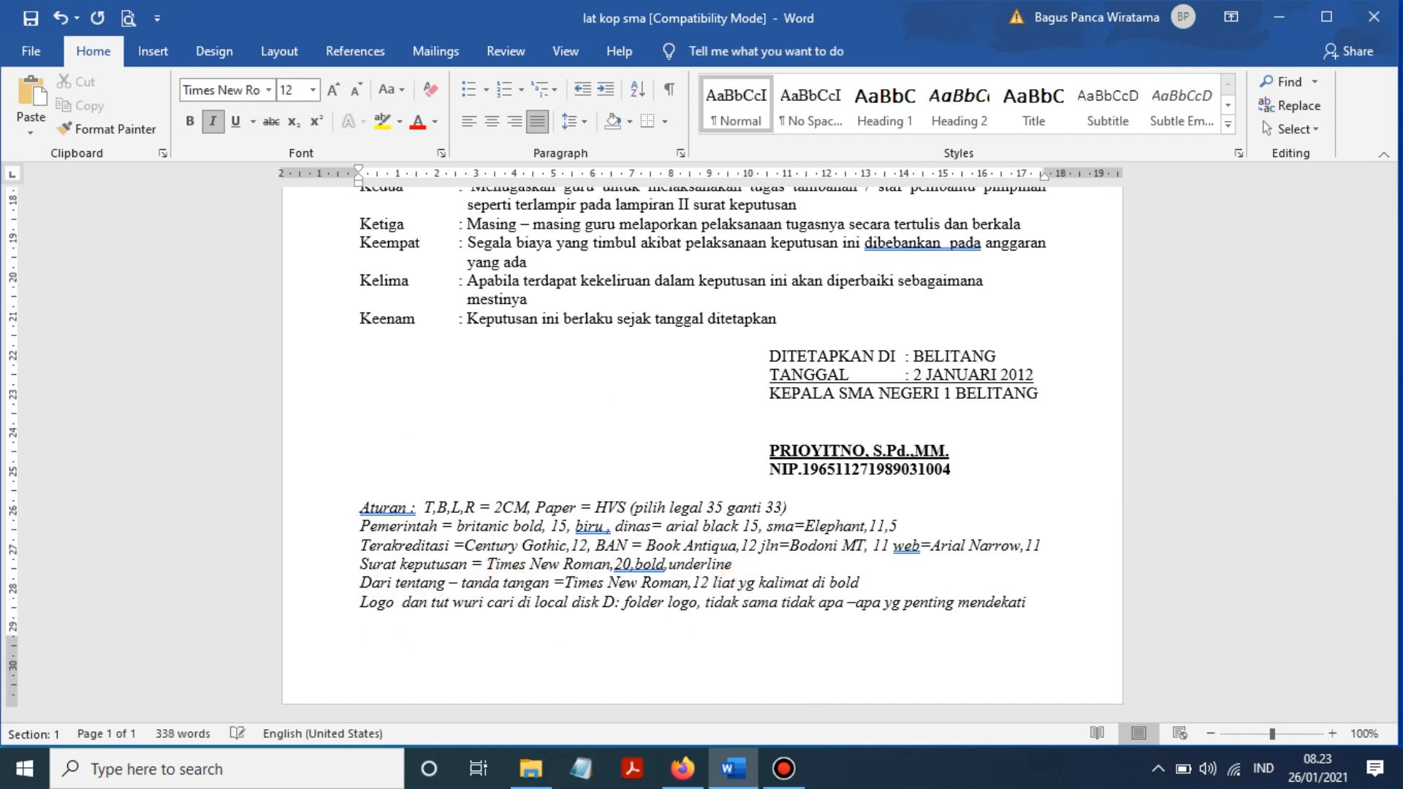
type("PROVINSI")
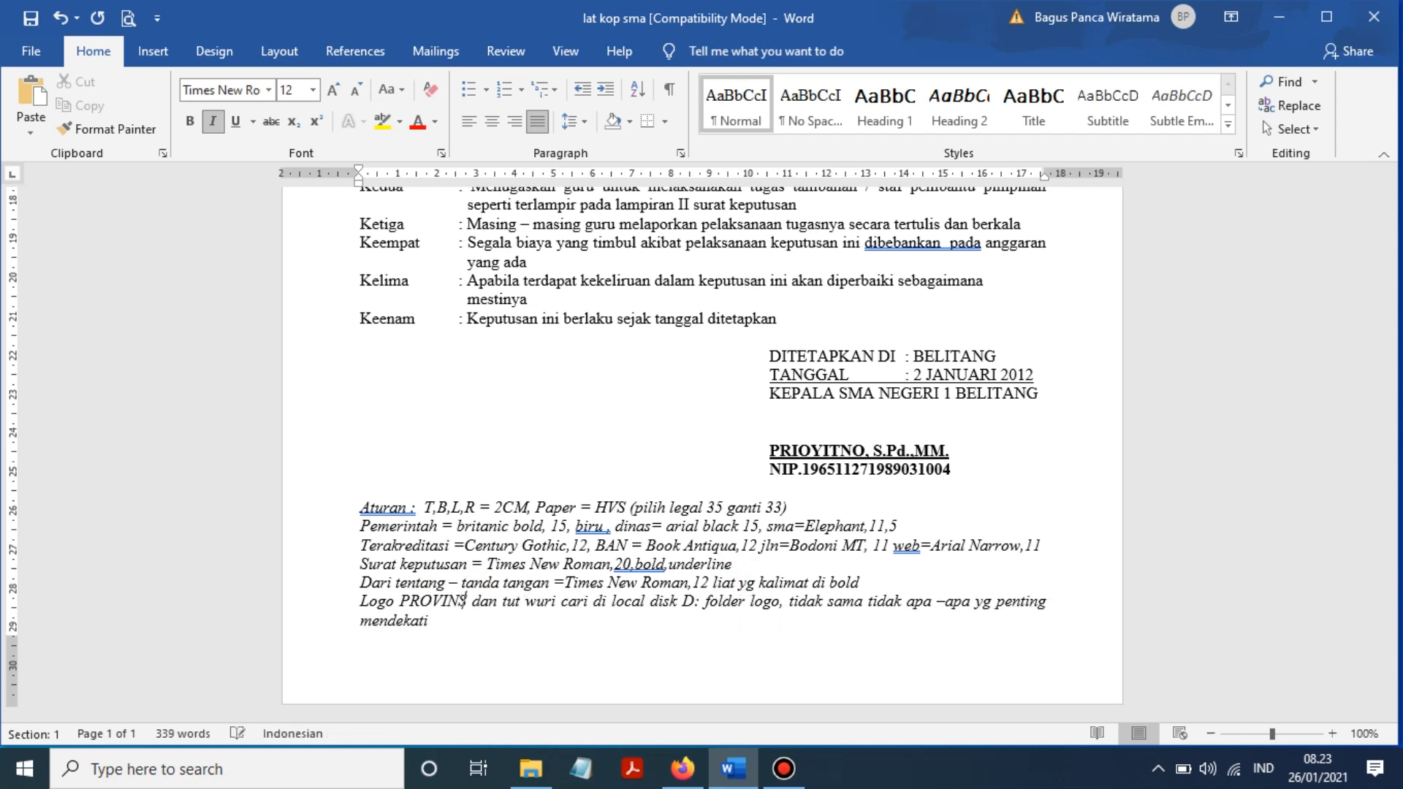
key("BackSpace")
key("BackSpace")
key("BackSpace")
key("BackSpace")
key("BackSpace")
key("BackSpace")
key("BackSpace")
key("BackSpace")
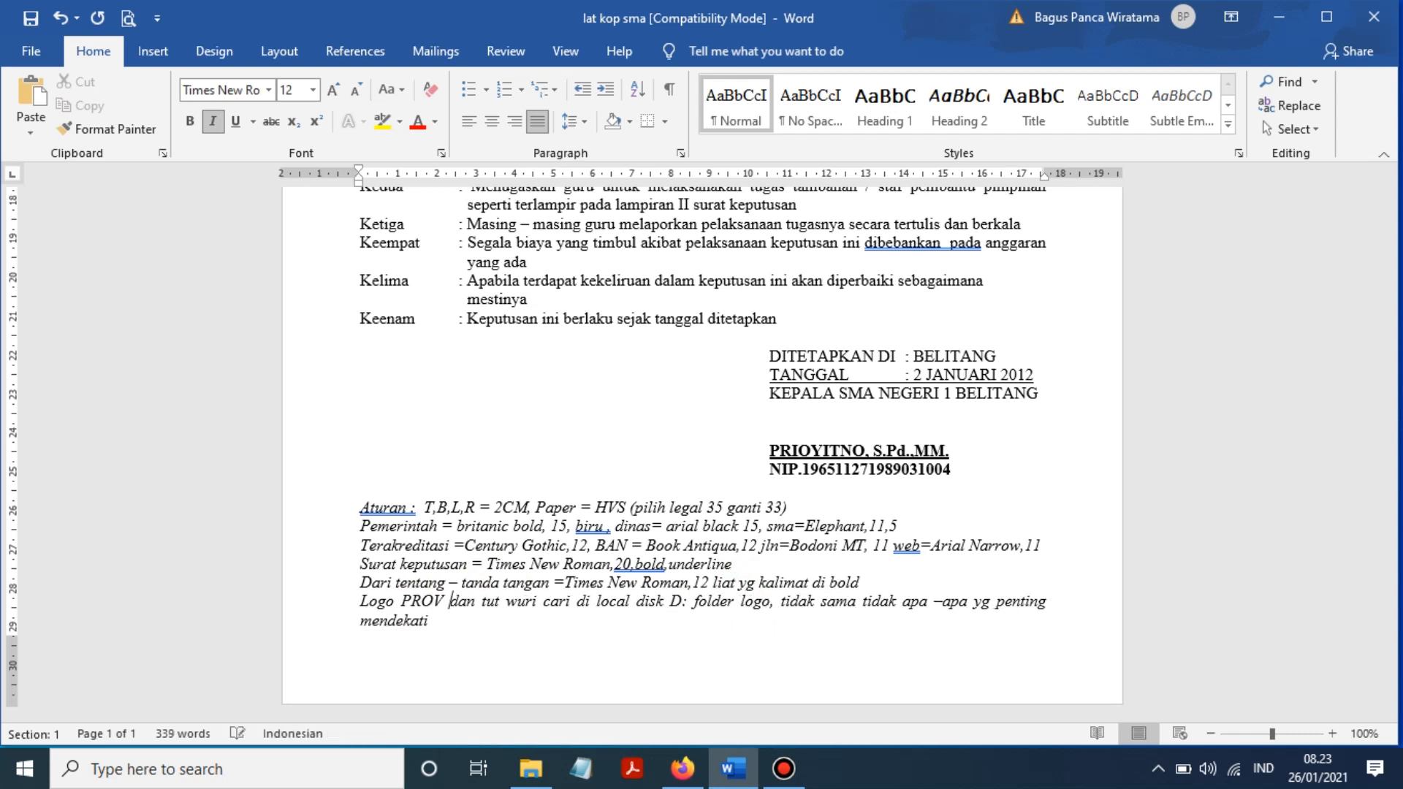
type("prov")
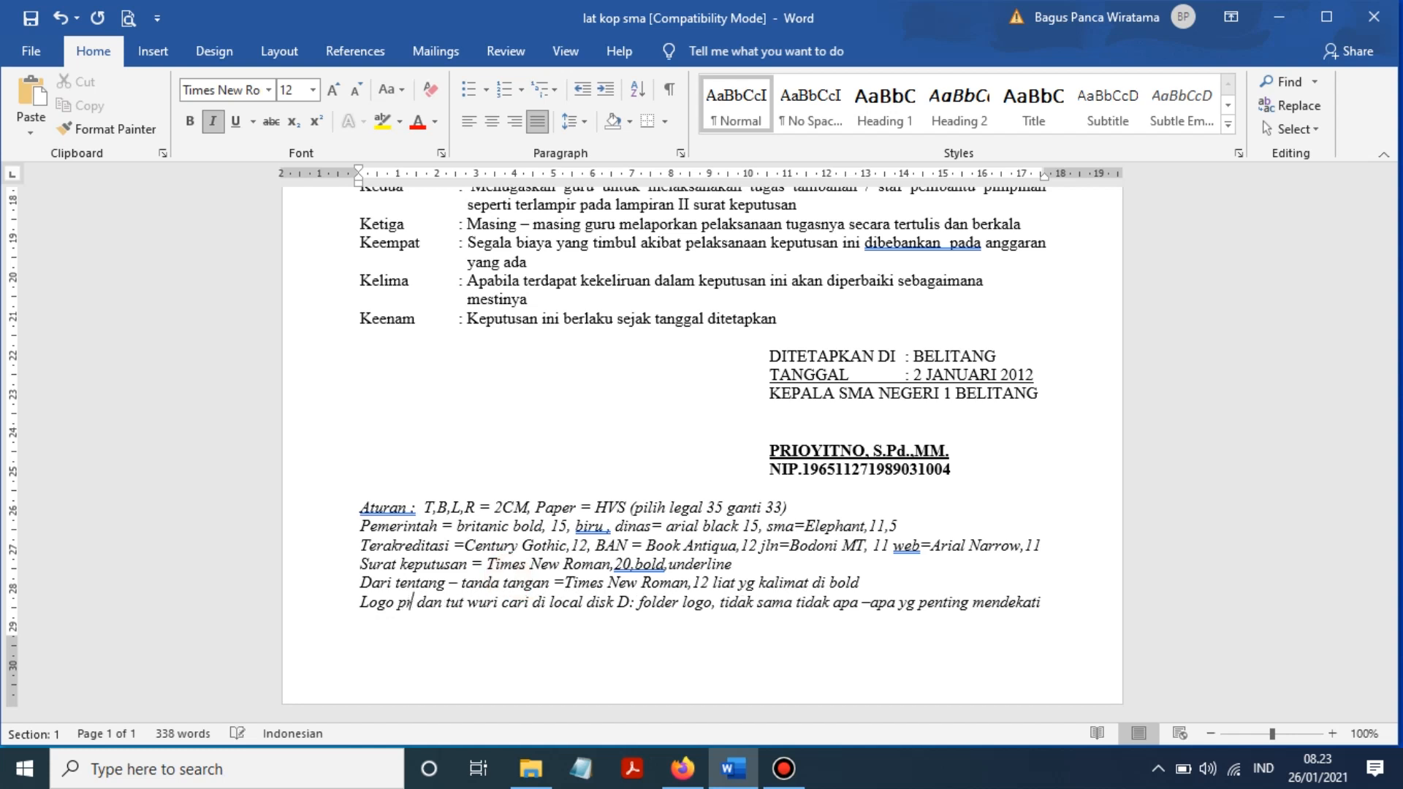
type(".sumsel")
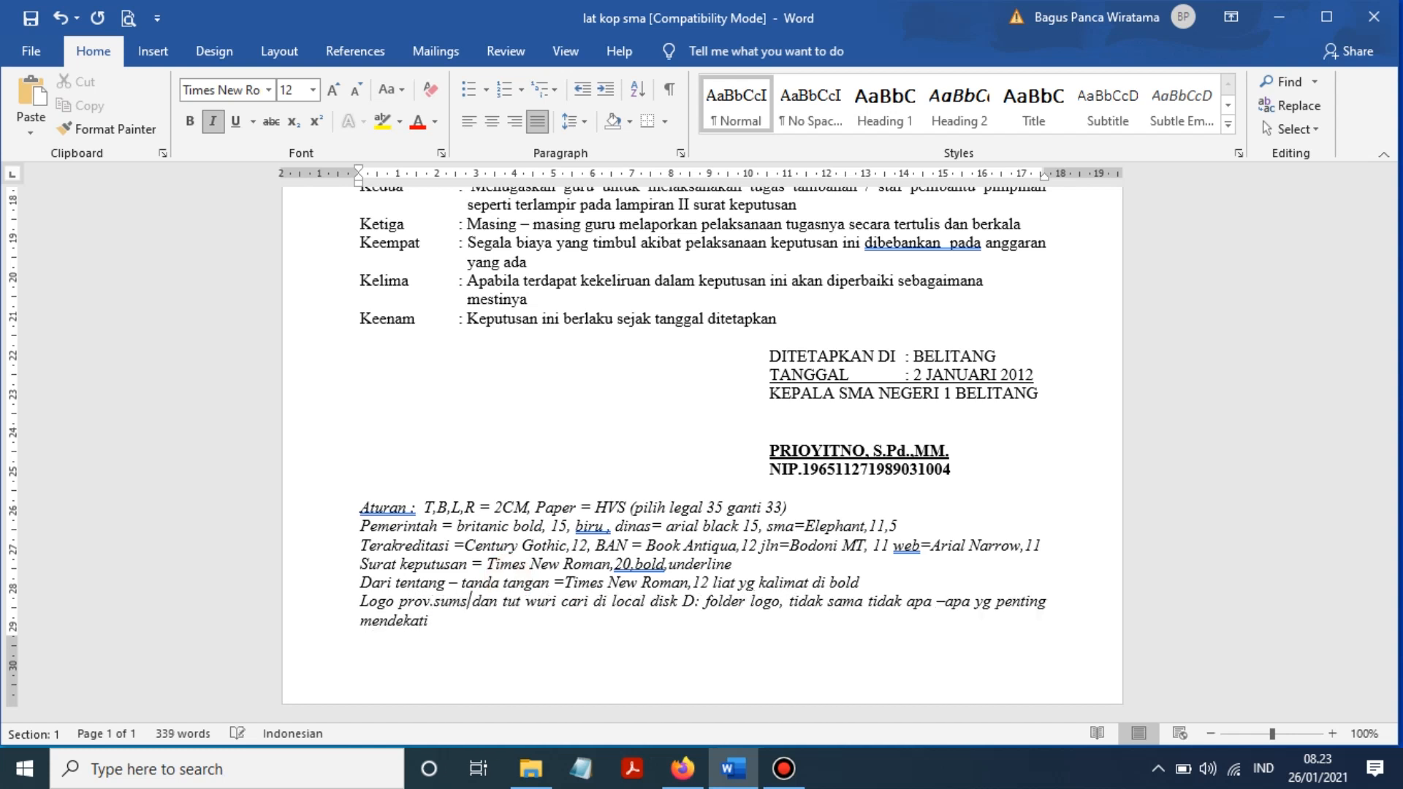
- Replace the 'tut wuri' wording with 'logo sma negeri 1 belitang'
left_click(517, 601)
left_click(560, 602)
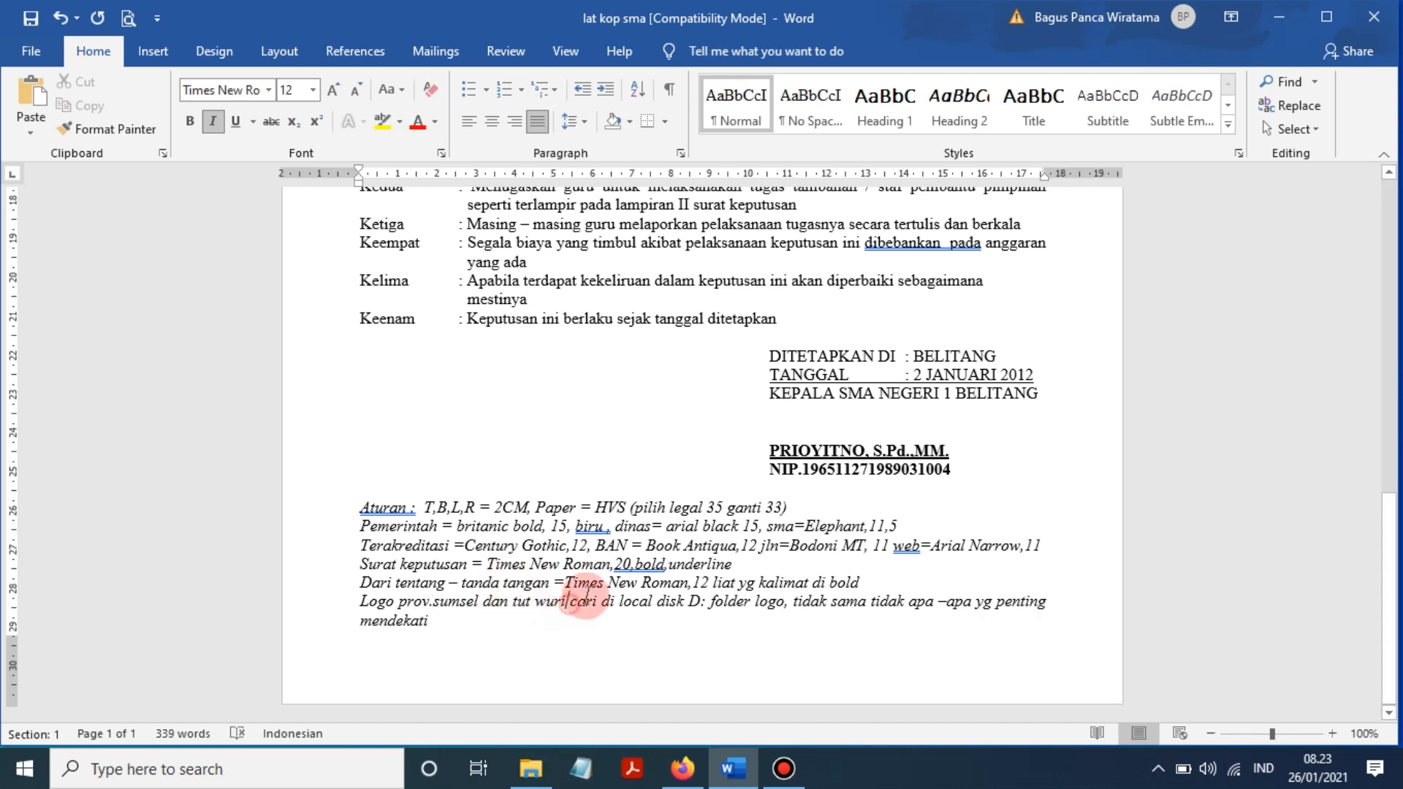
key("BackSpace")
key("BackSpace")
key("BackSpace")
key("BackSpace")
key("BackSpace")
key("BackSpace")
key("BackSpace")
key("BackSpace")
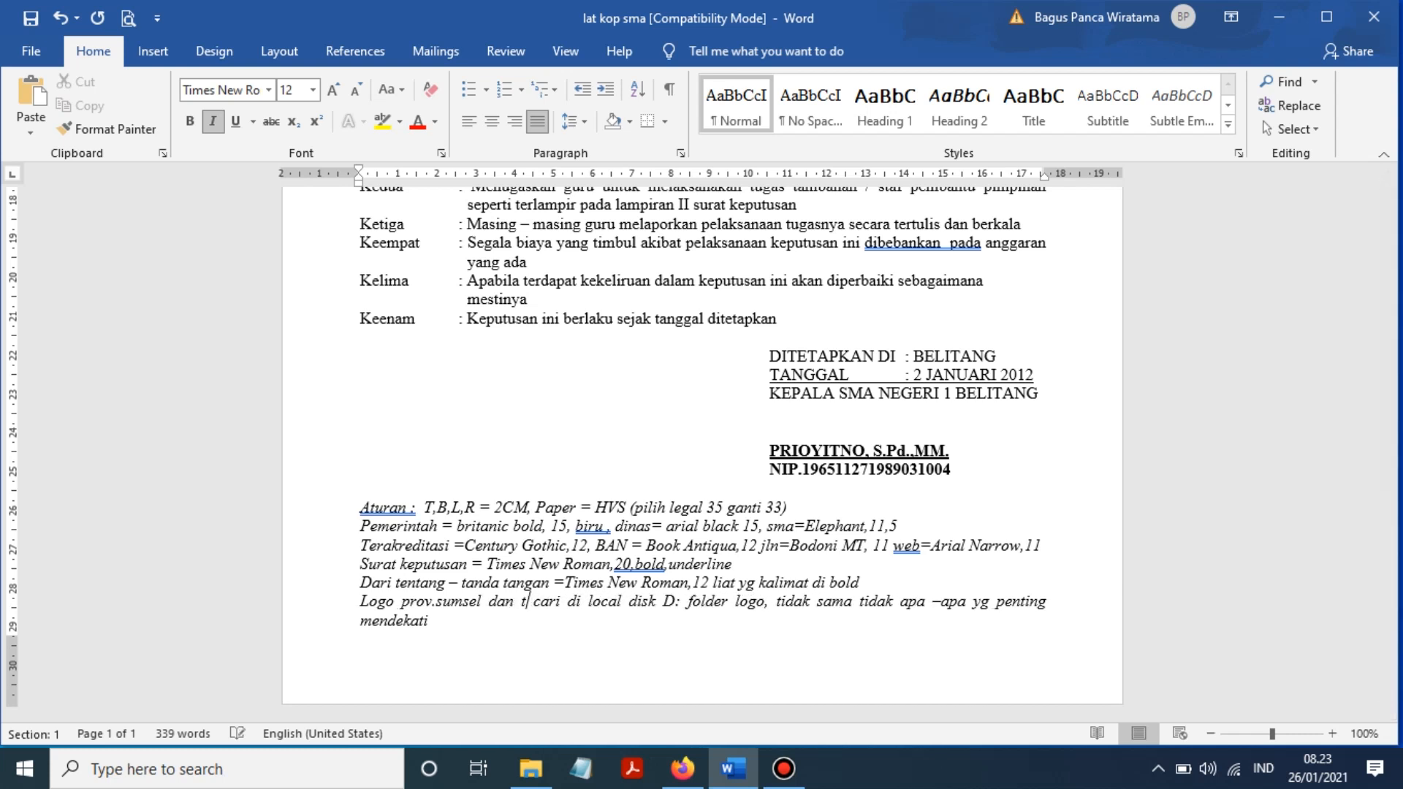
type("logo sma ")
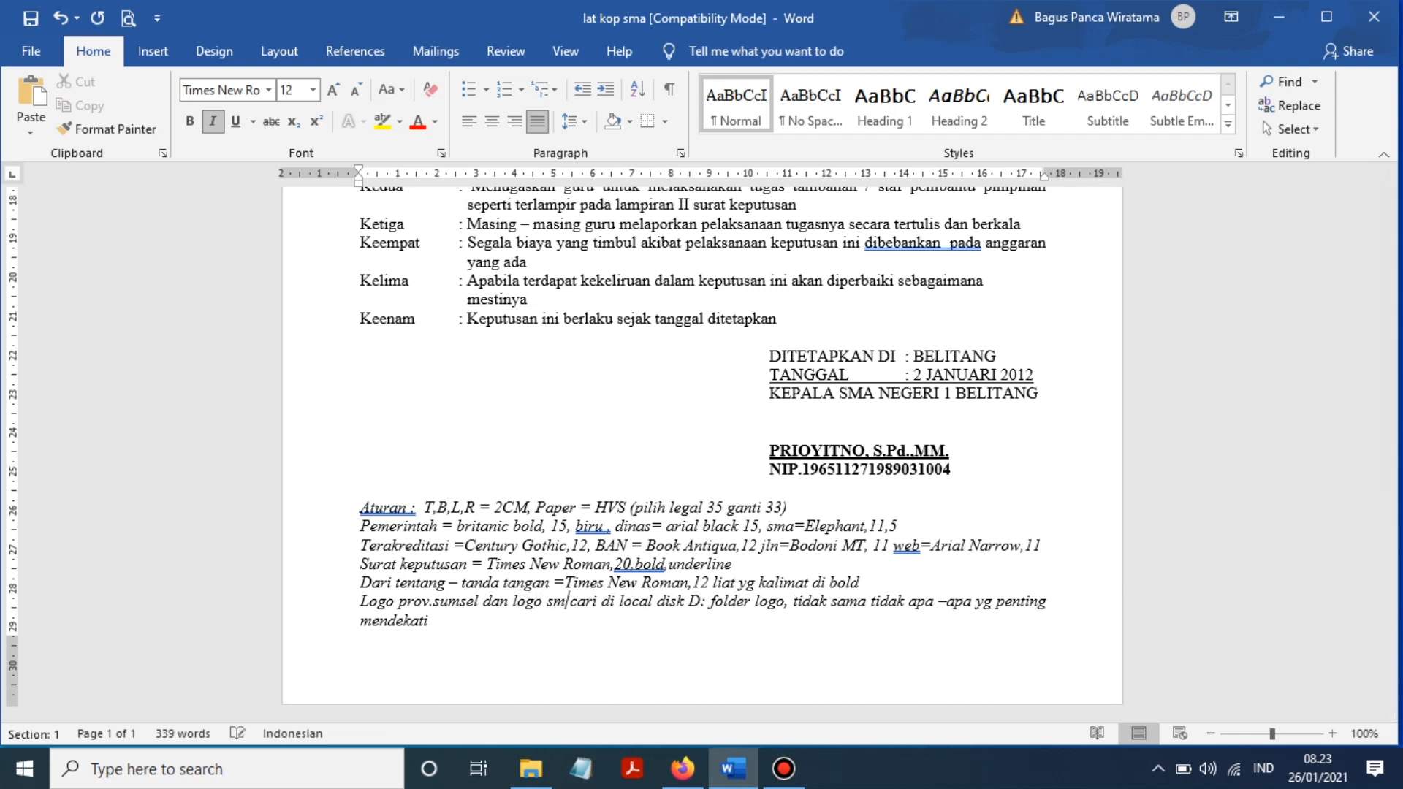
type("negeri 1 b")
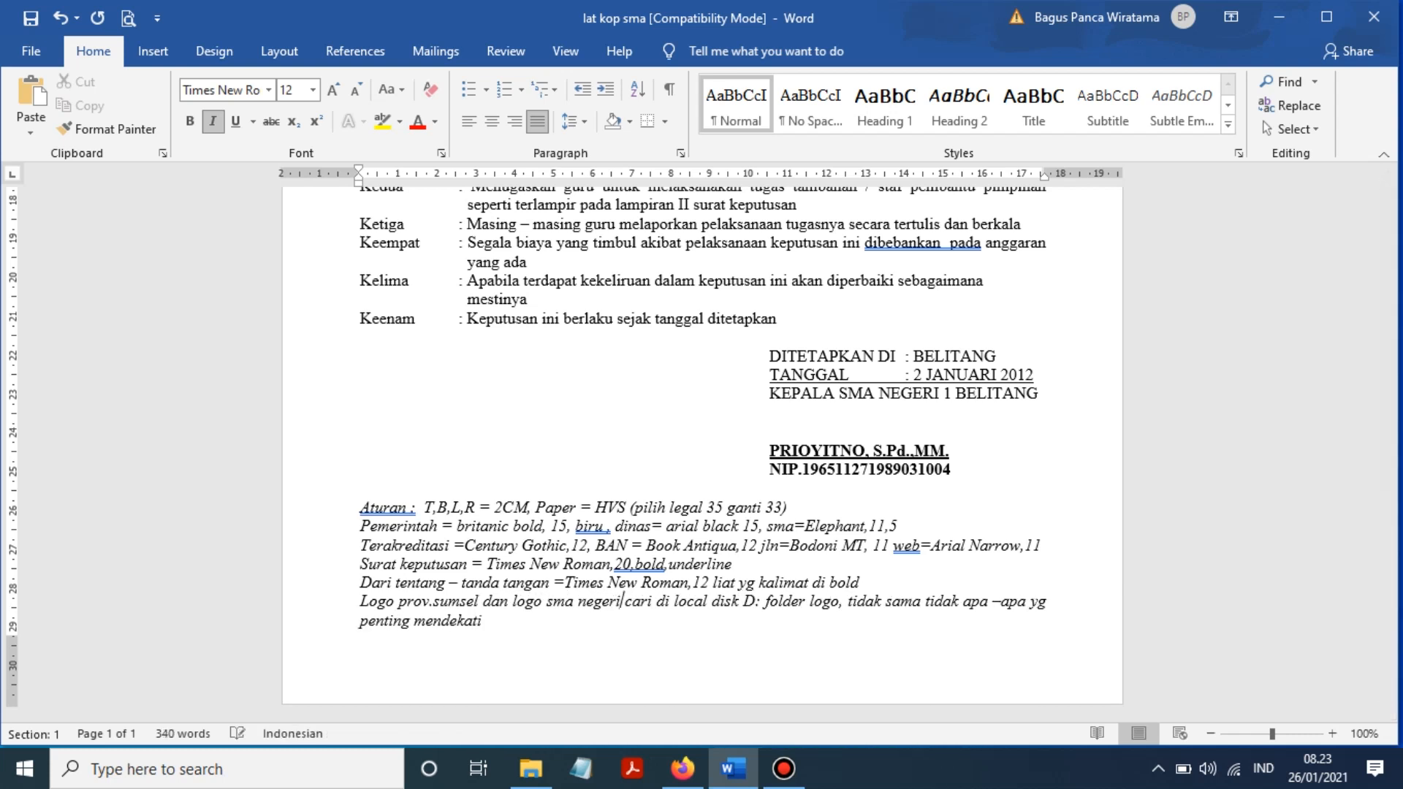
type("elitang")
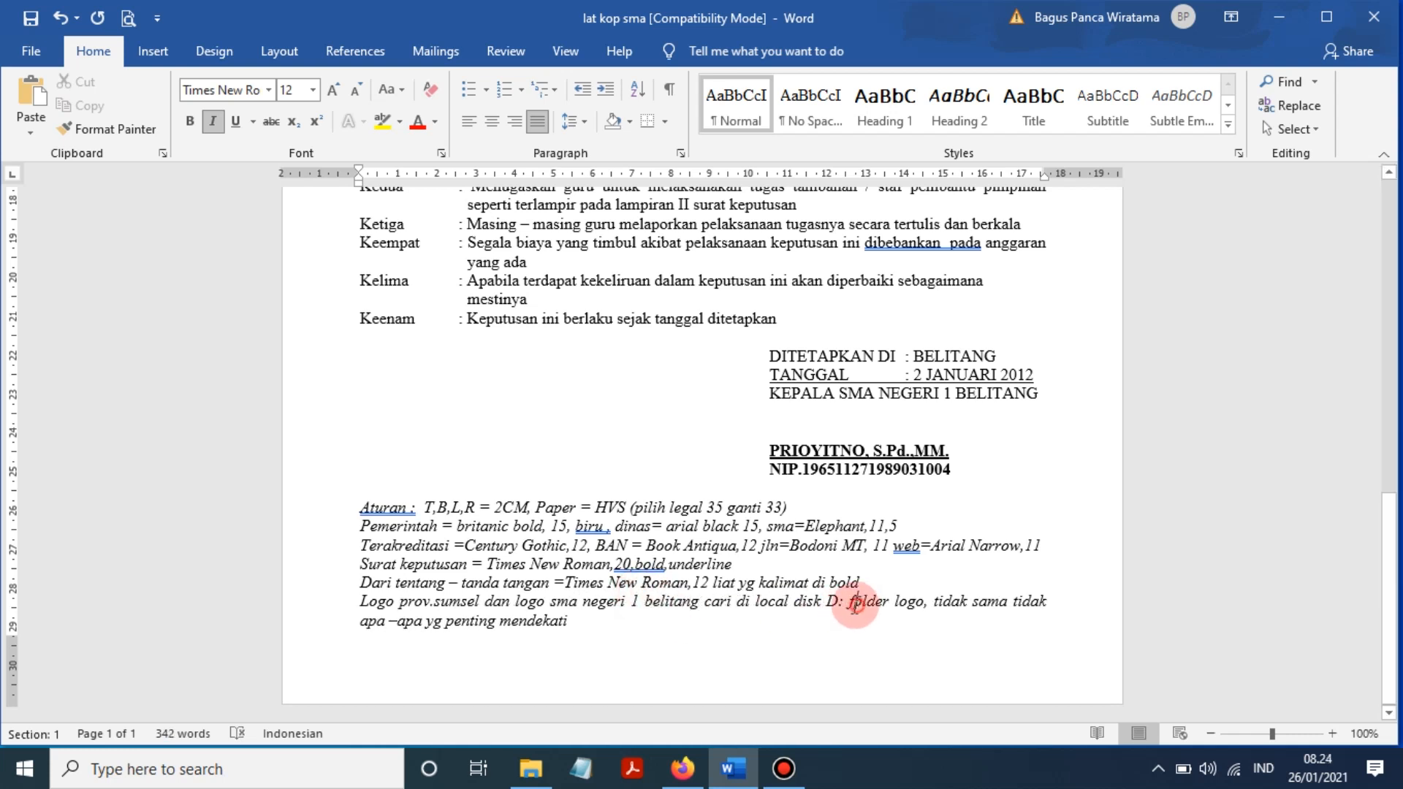
- Delete the local disk folder instructions so the note ends 'cari di picuture'
left_click(825, 602)
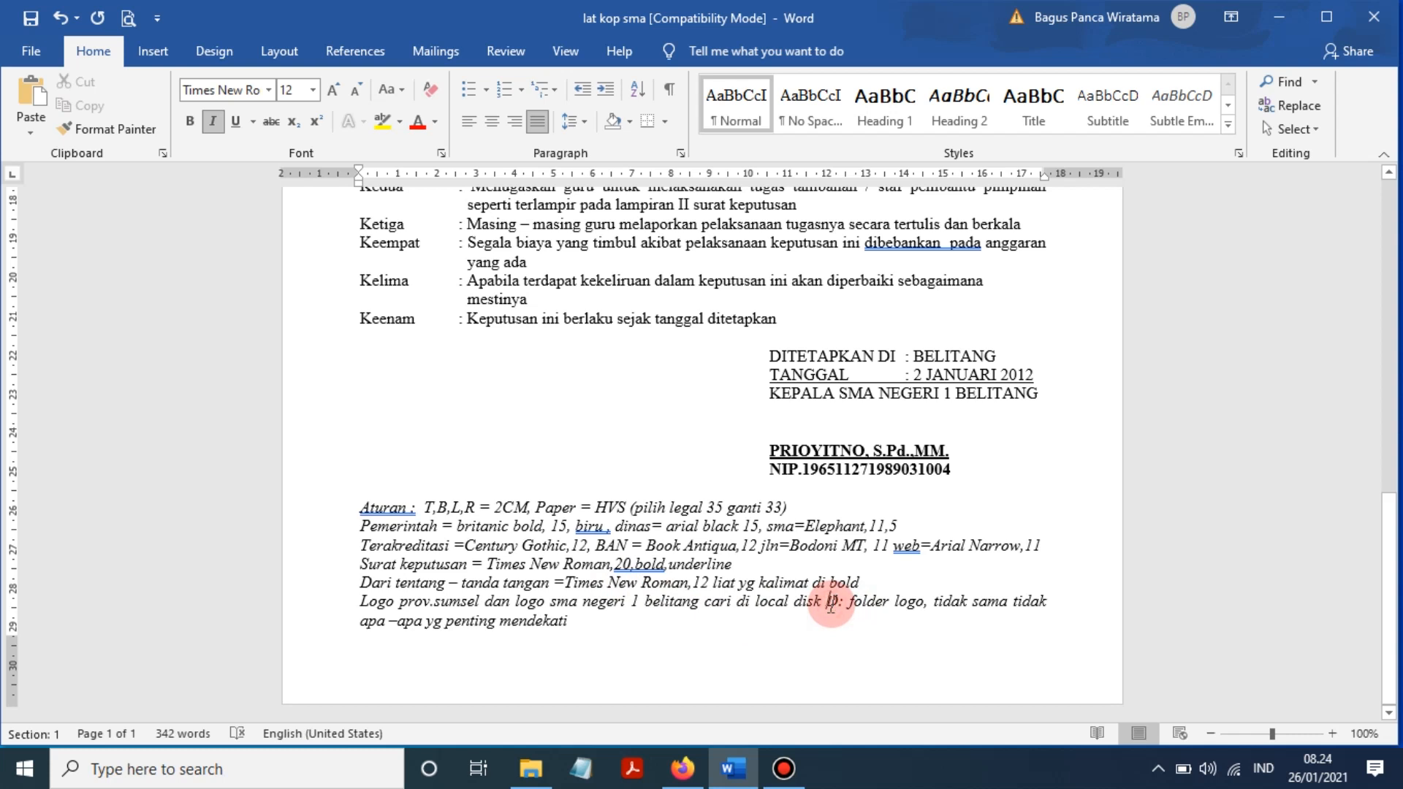
left_click(751, 602)
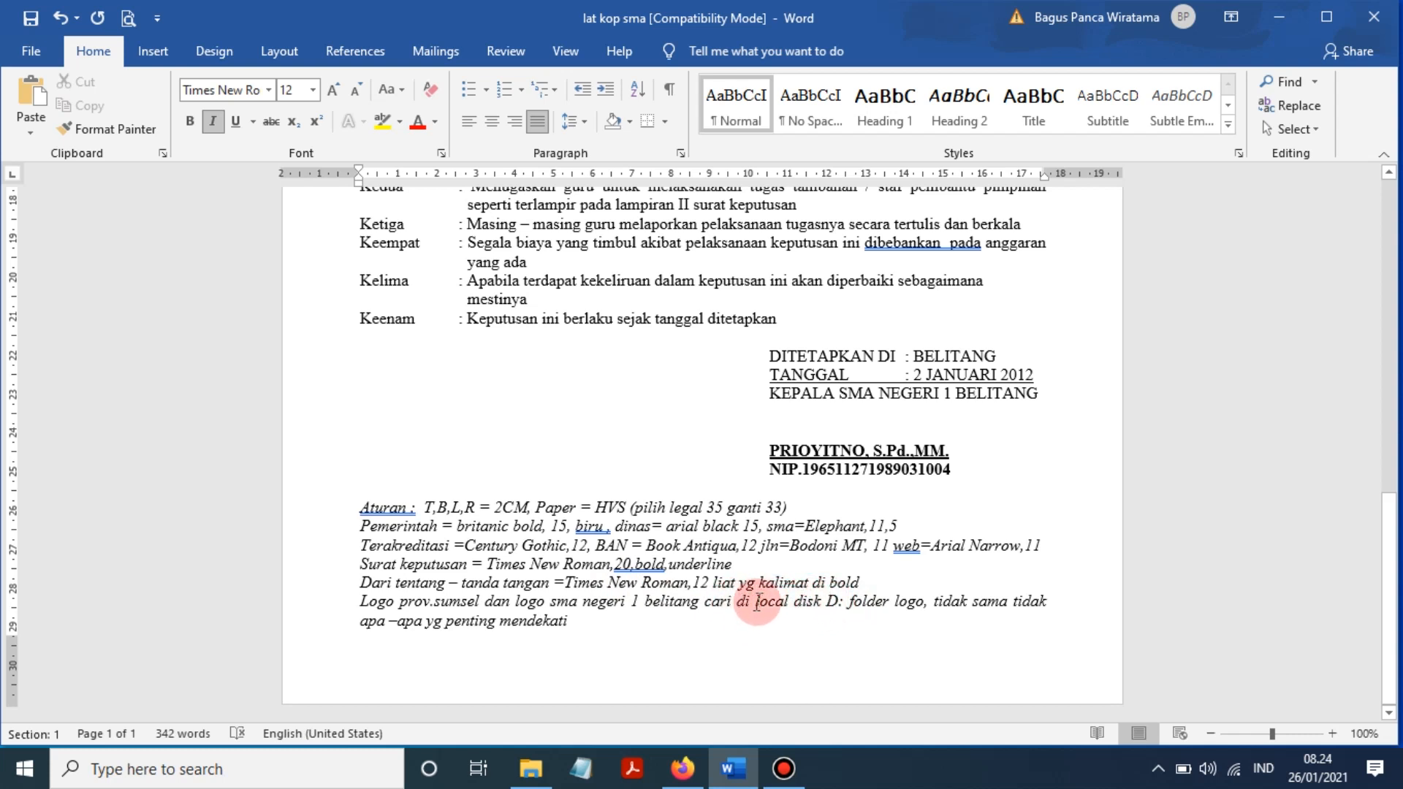
left_click_drag(758, 601, 811, 653)
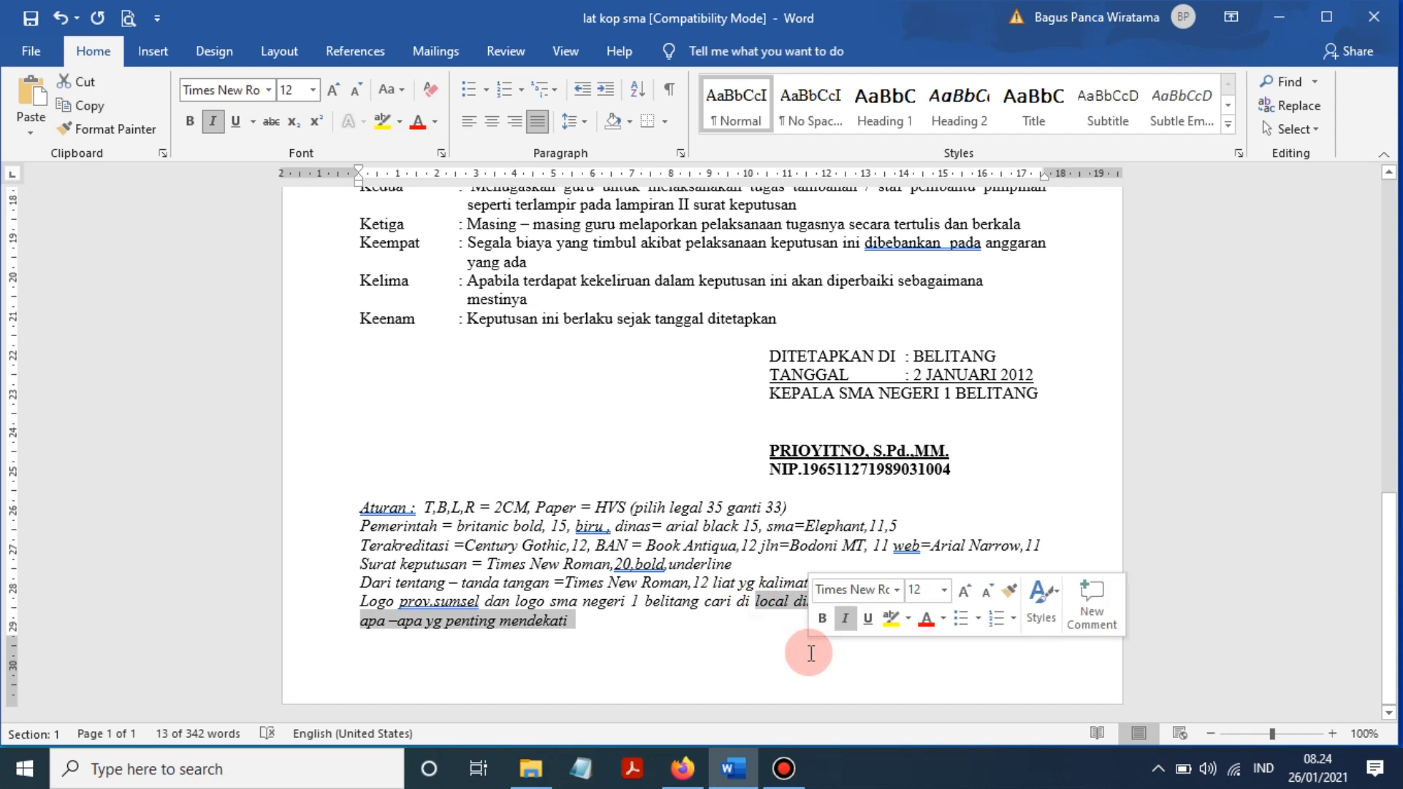
key("Delete")
type("picutere")
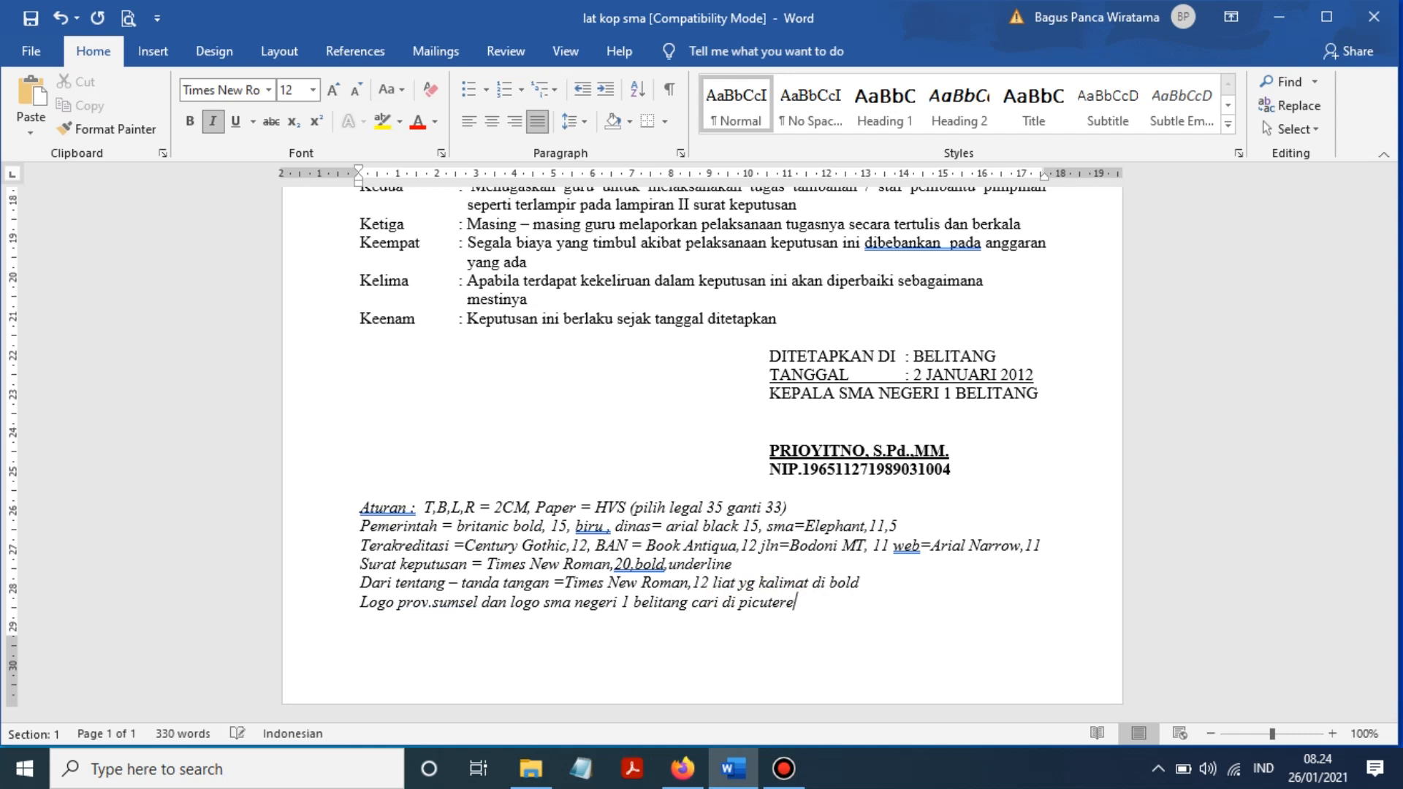
key("BackSpace")
- Scroll through the lat kop sma example letter, then create blank Document2 with Ctrl+N
left_click(914, 460)
scroll(913, 460, "up", 10)
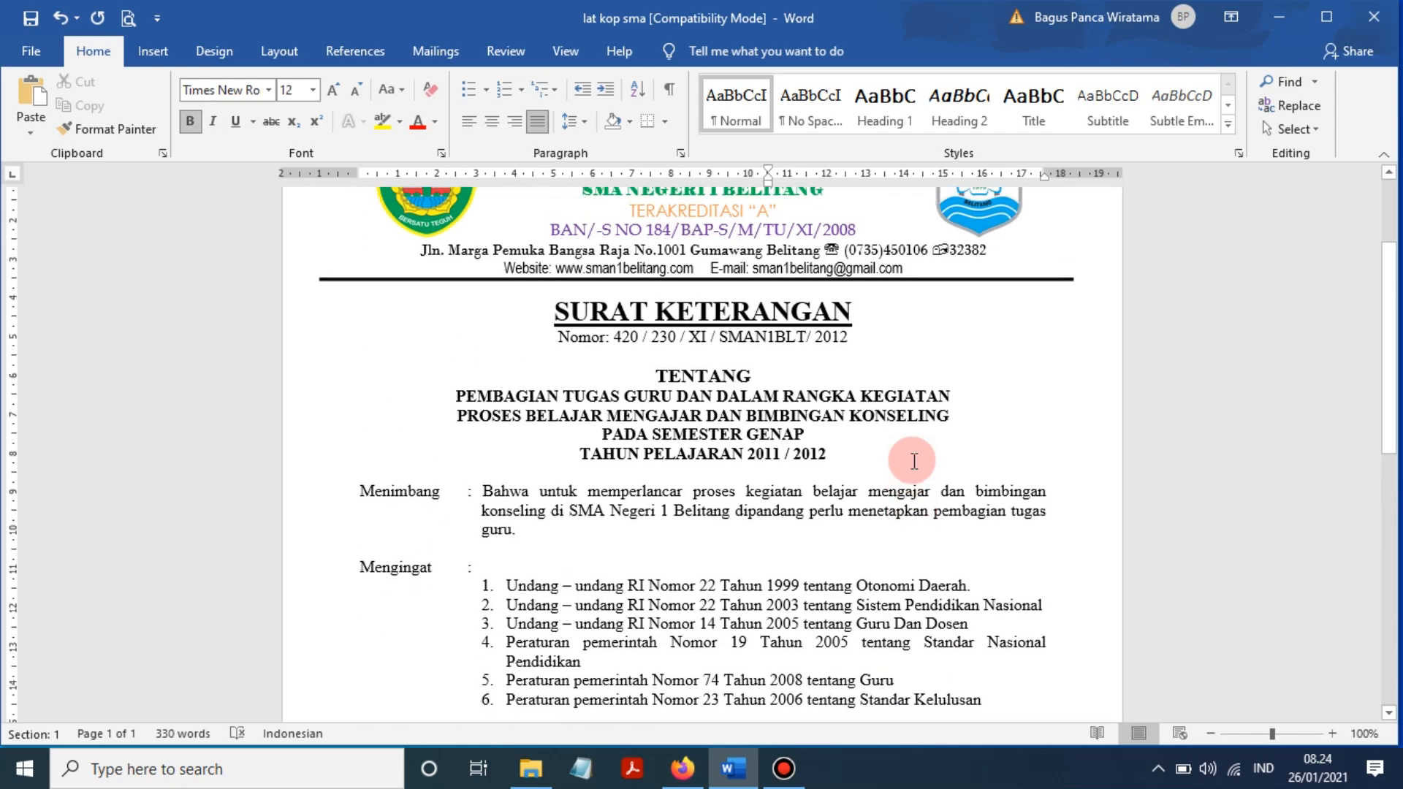
scroll(892, 385, "up", 2)
scroll(883, 391, "down", 15)
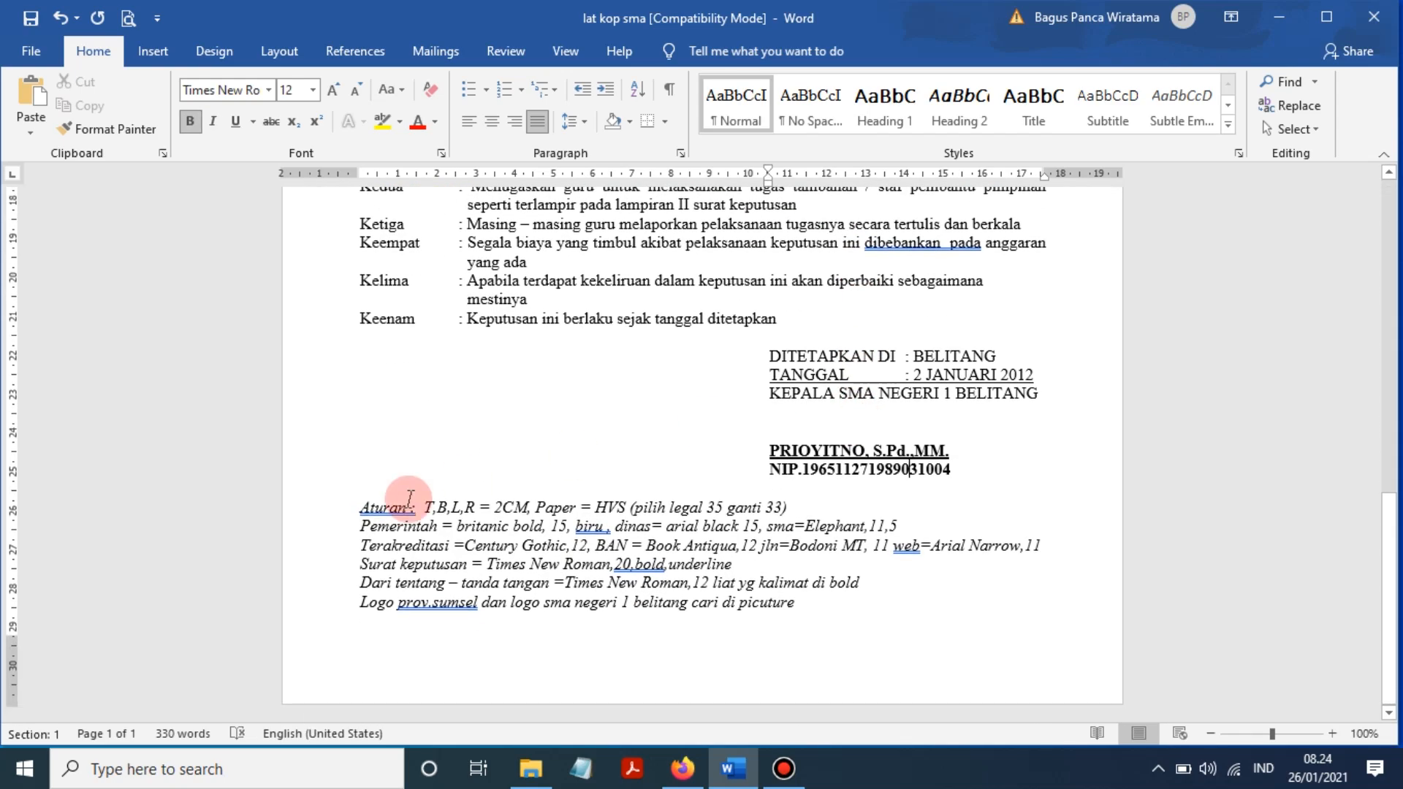
left_click(410, 502)
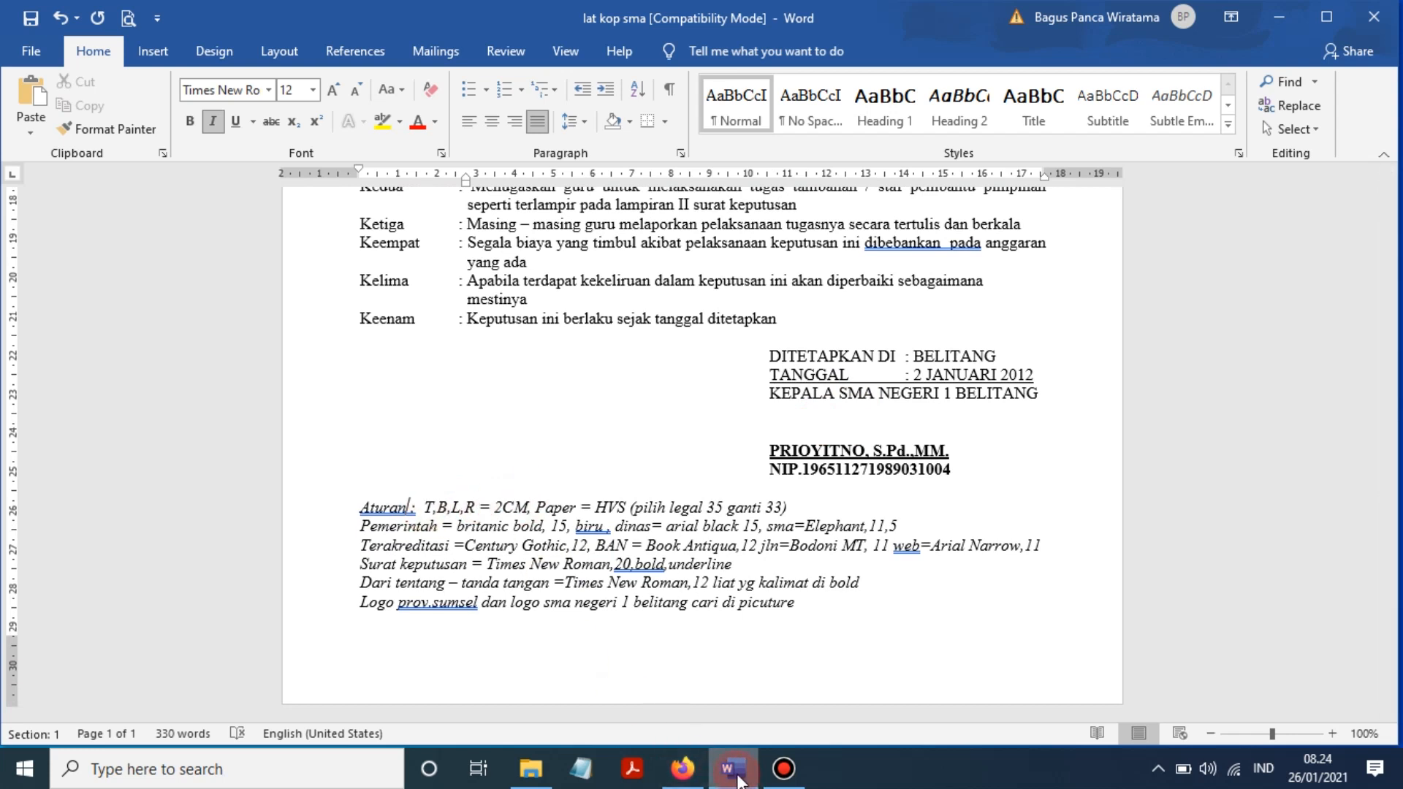
left_click(816, 526)
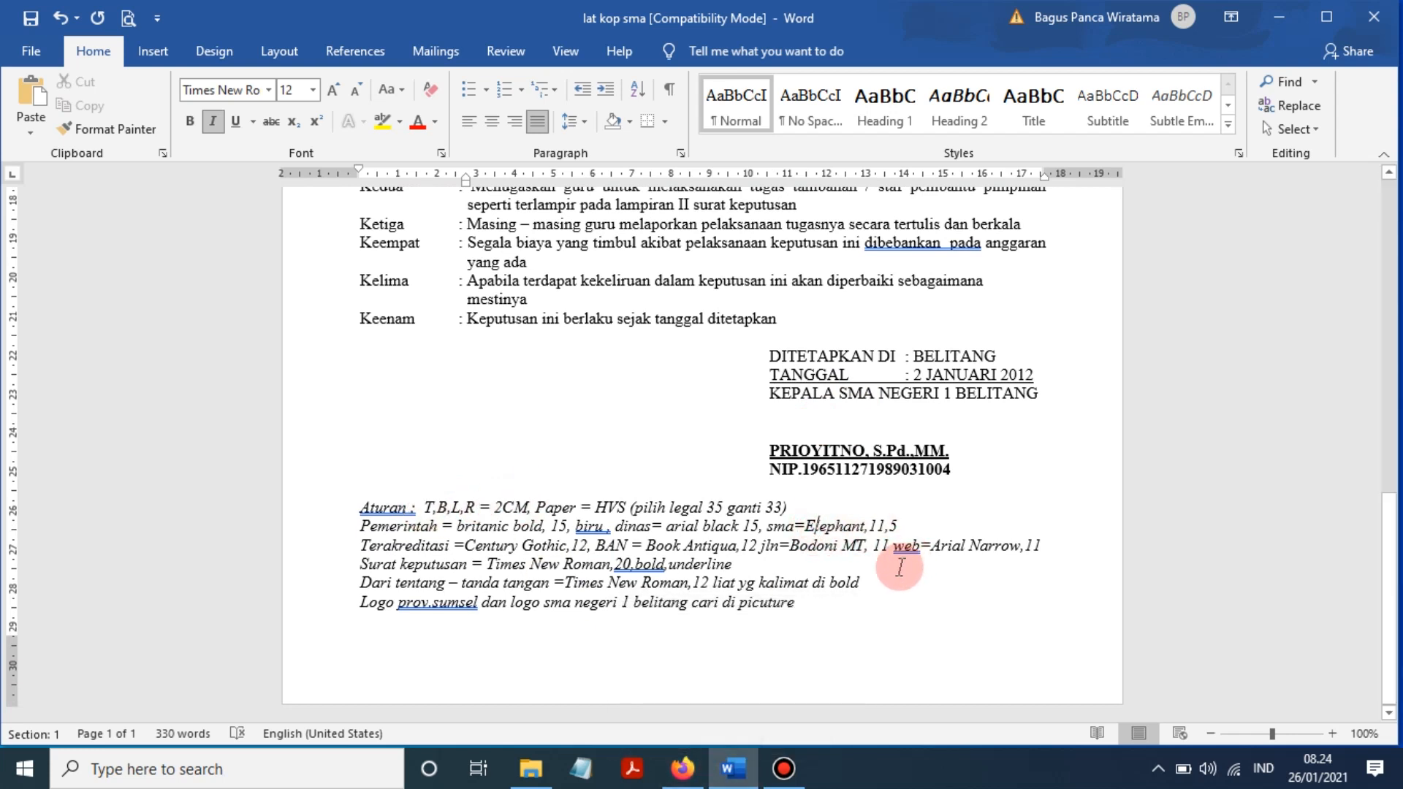
key("ctrl+n")
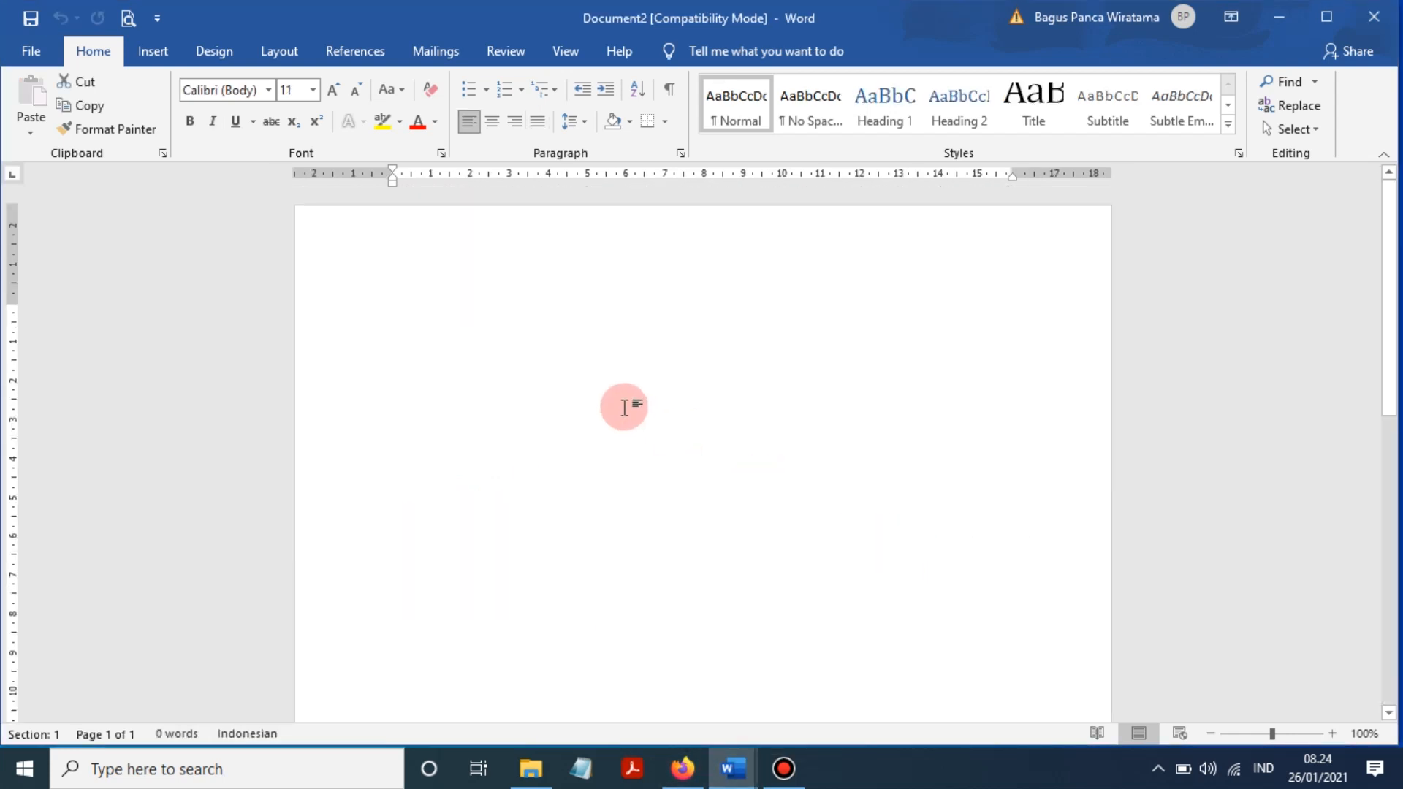
- Glance at Page Setup, compare with the lat kop sma document, then return to the new one
left_click(269, 49)
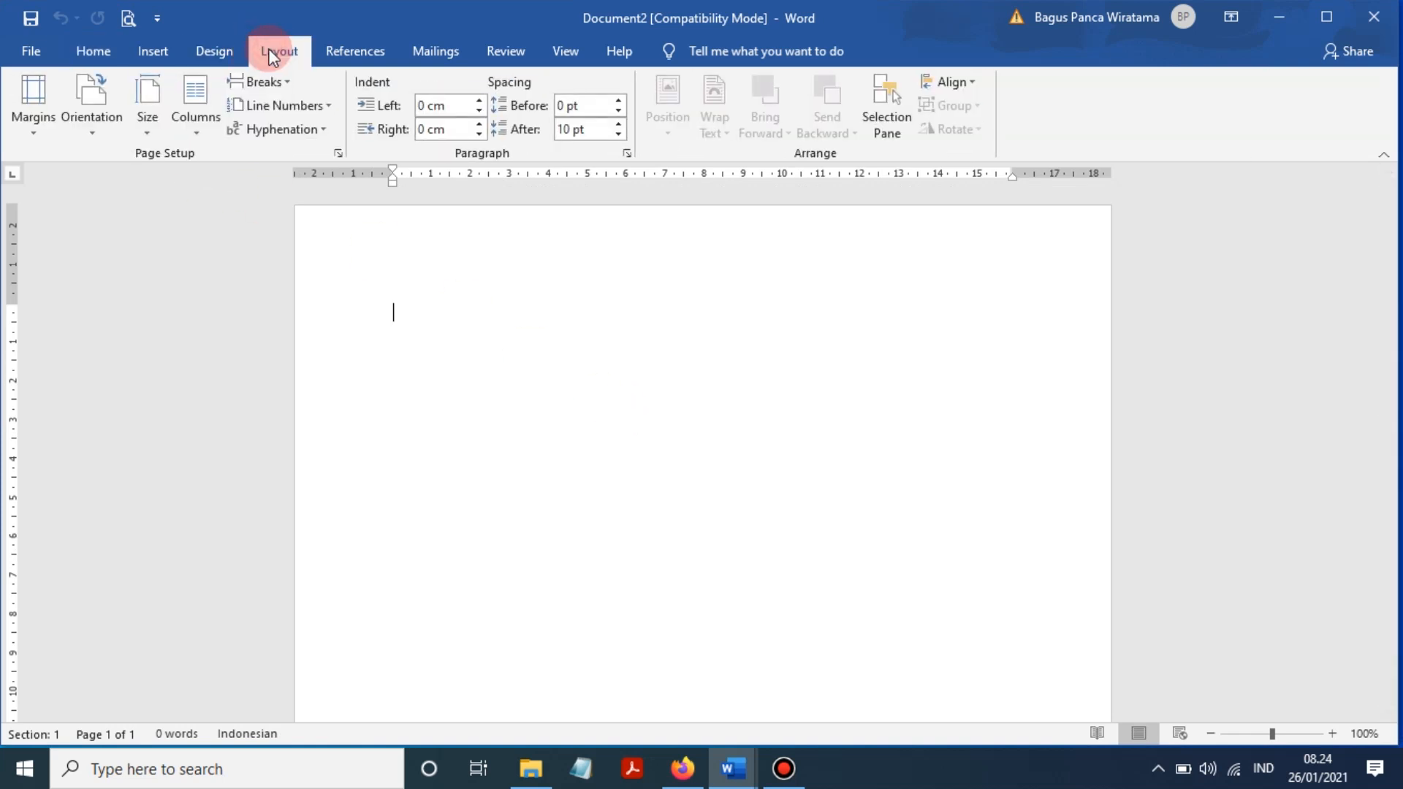
left_click(338, 153)
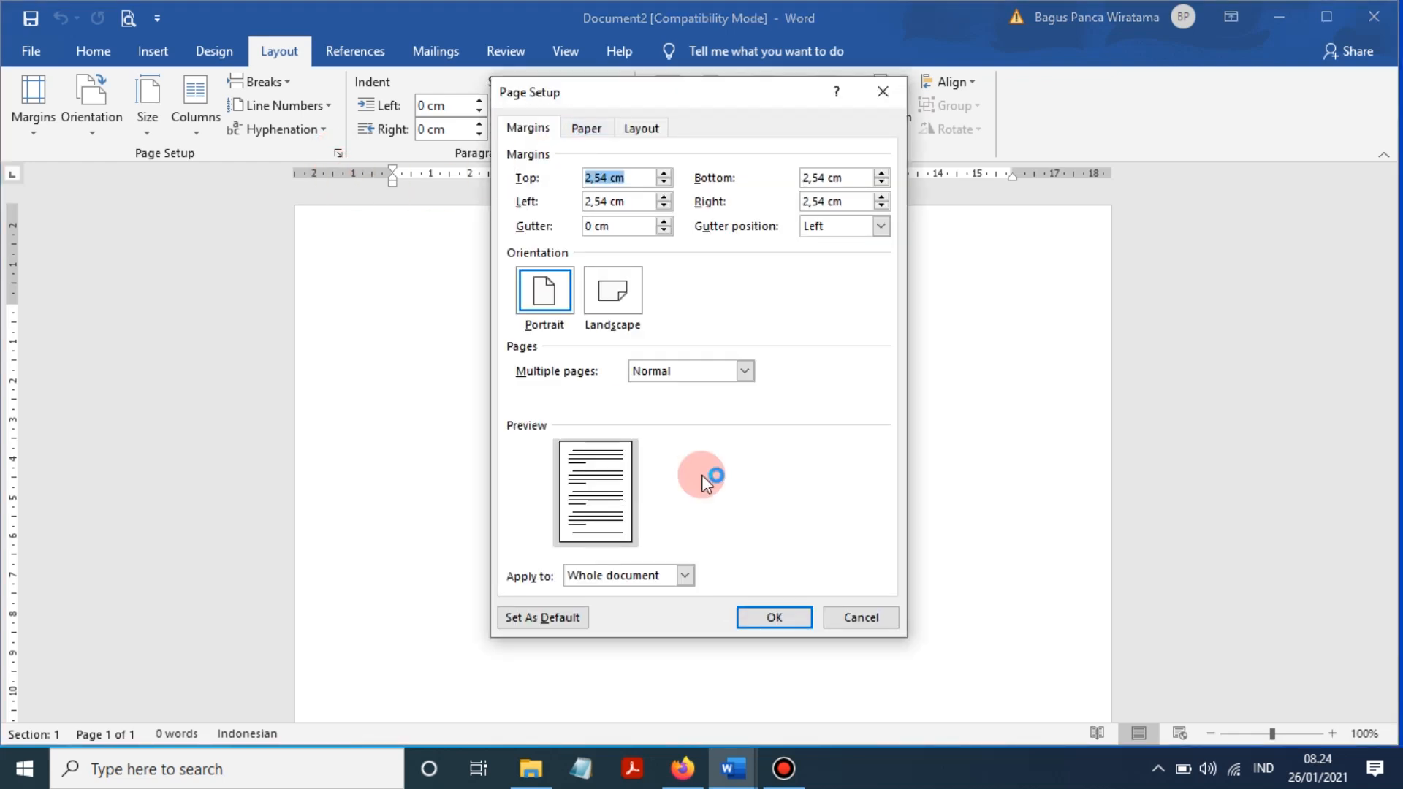
left_click(862, 617)
mouse_move(690, 737)
left_click(621, 676)
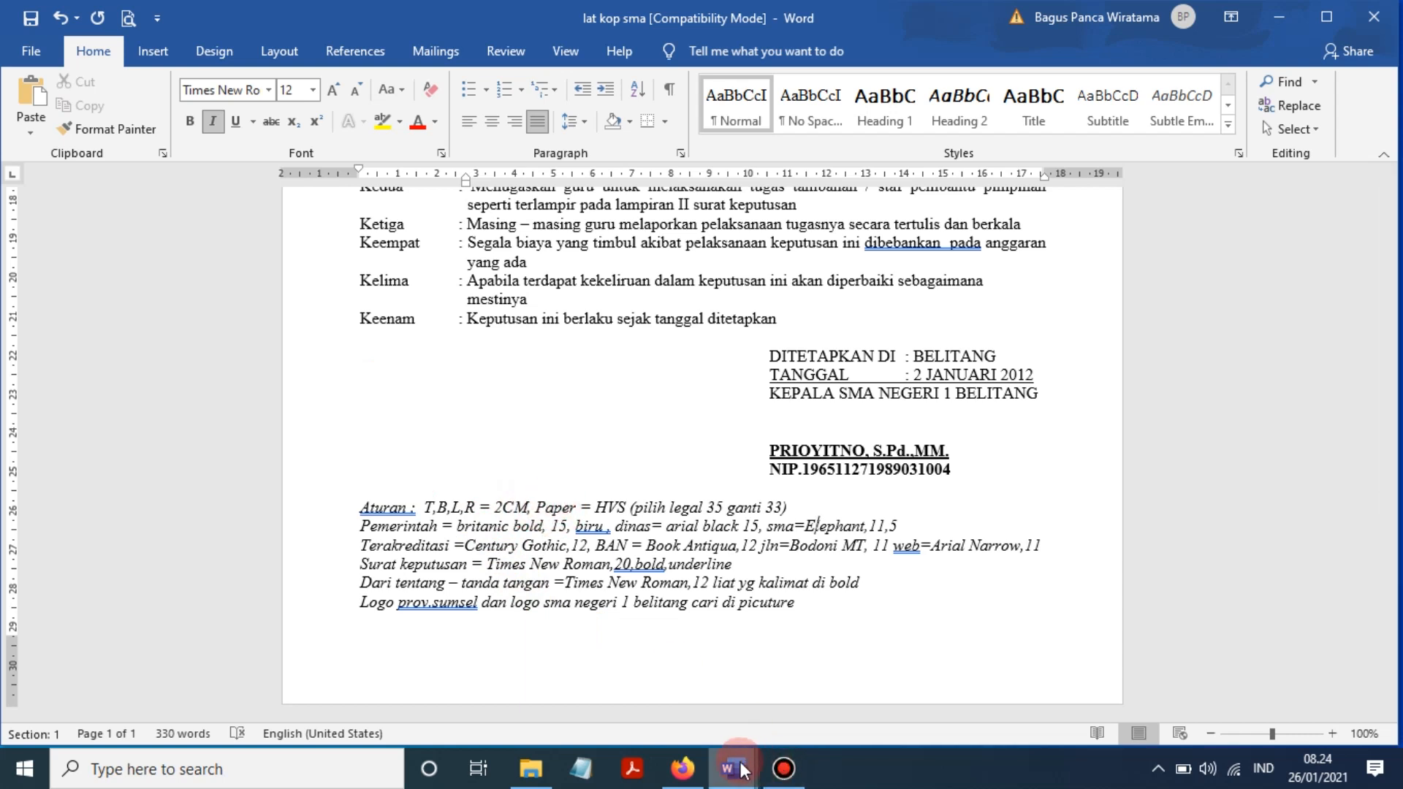
mouse_move(731, 764)
left_click(811, 703)
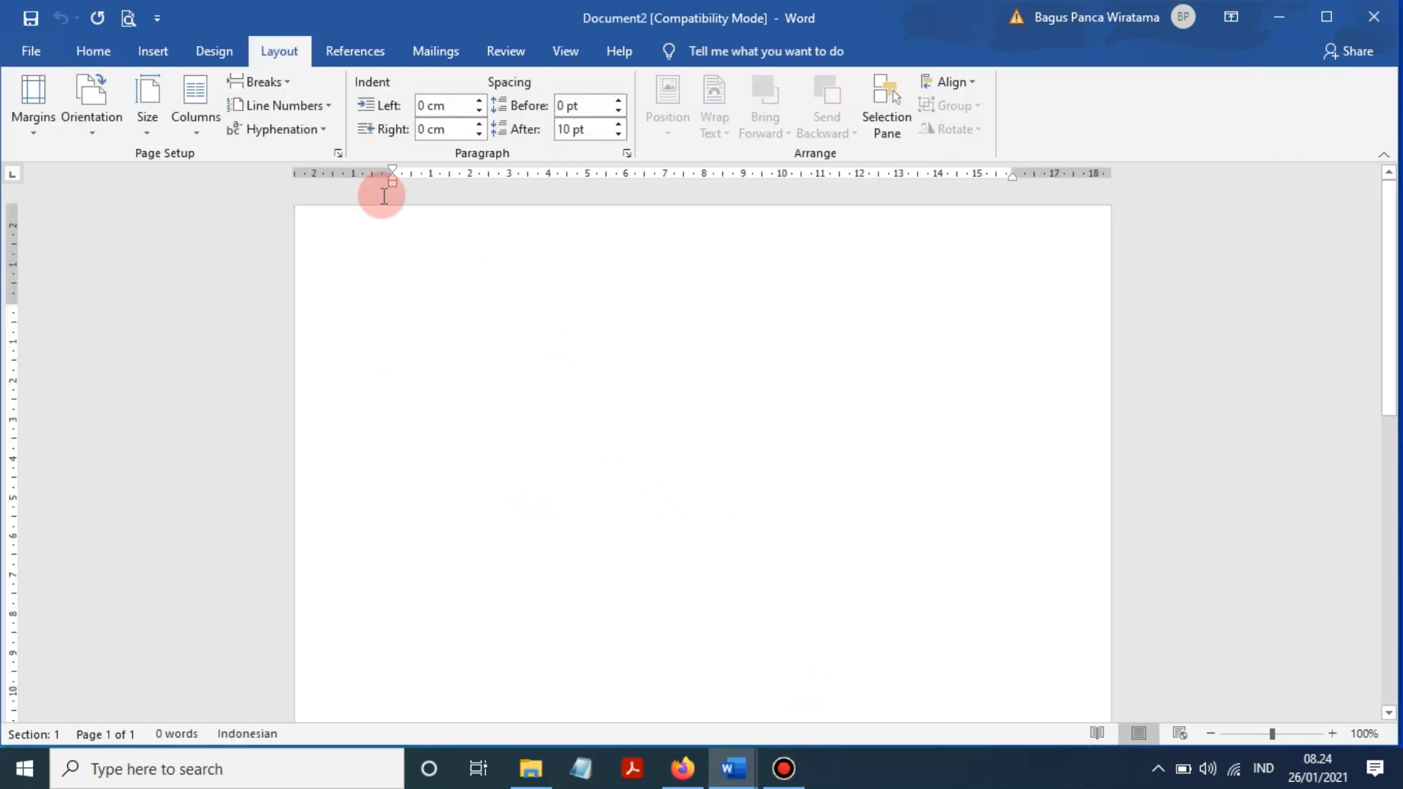
- Set the top, bottom, left and right margins to 2 cm
left_click(338, 152)
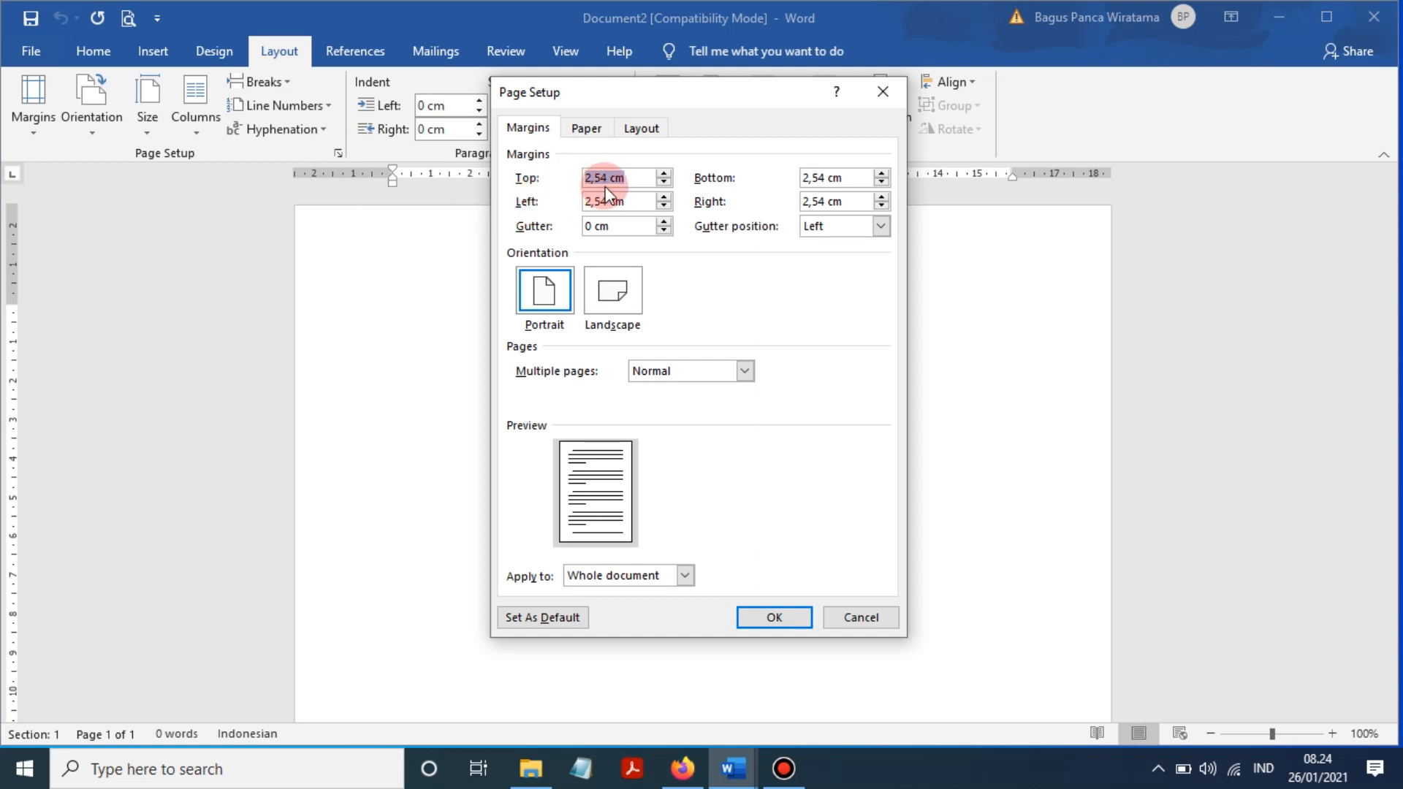
type("2")
key("Tab")
type("2")
key("Tab")
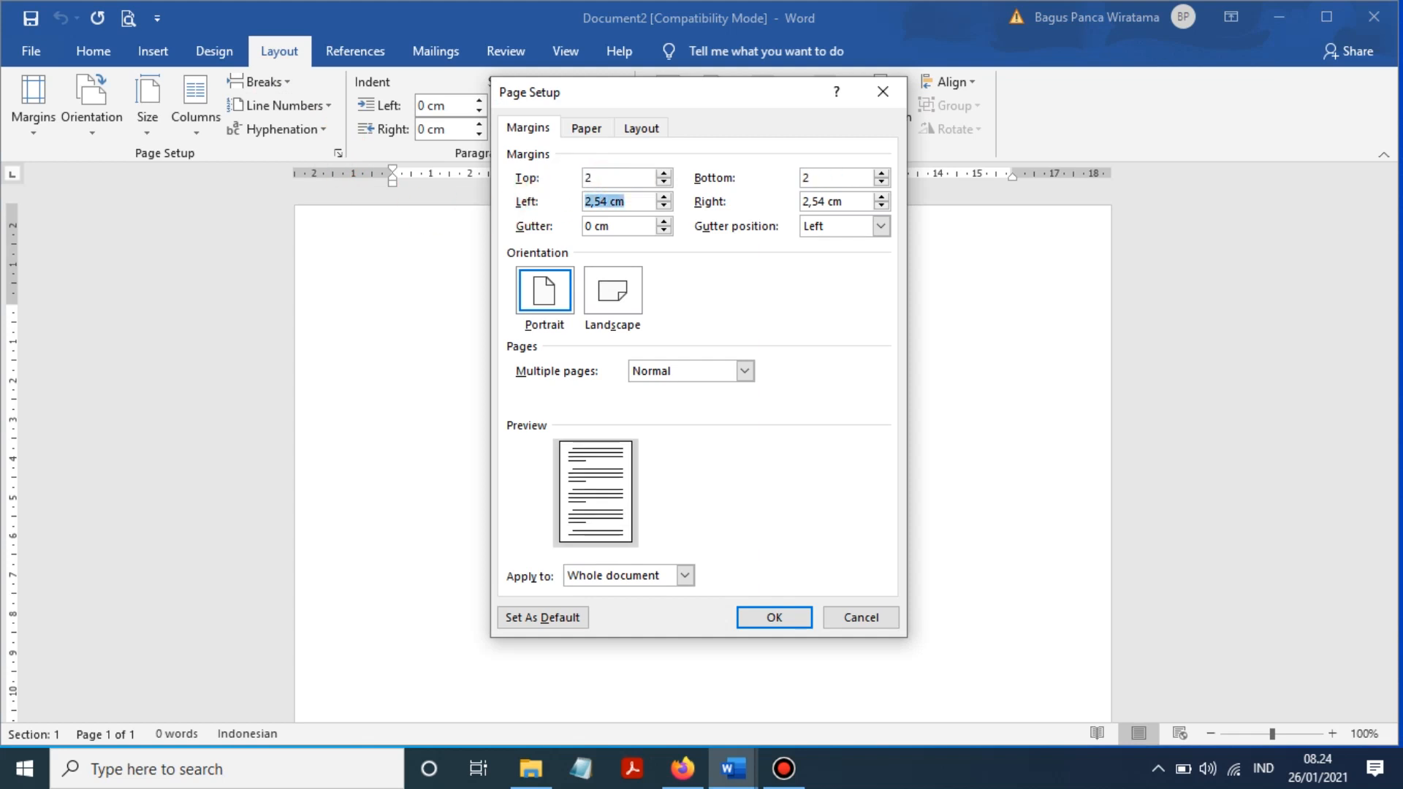
type("2")
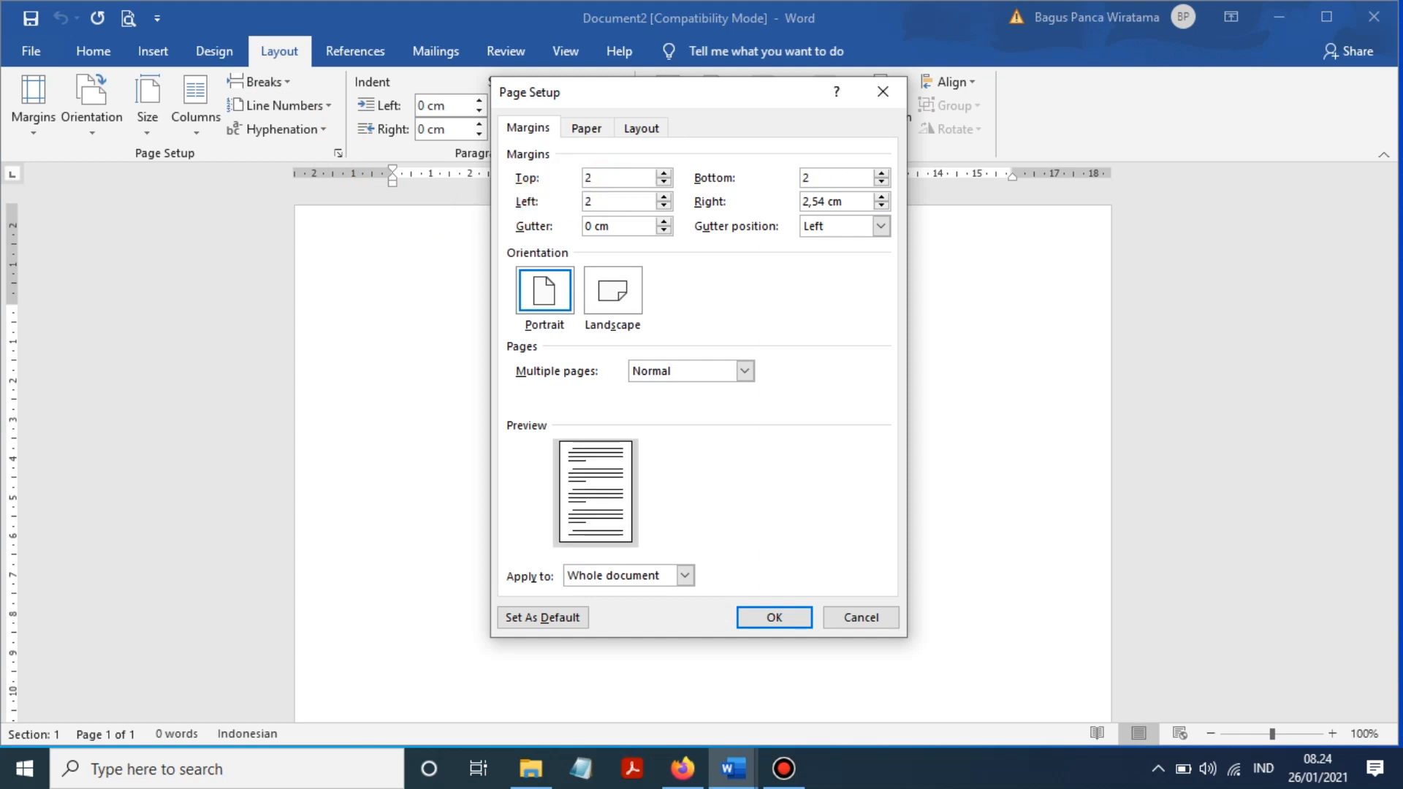
left_click(882, 204)
left_click(880, 205)
left_click(880, 205)
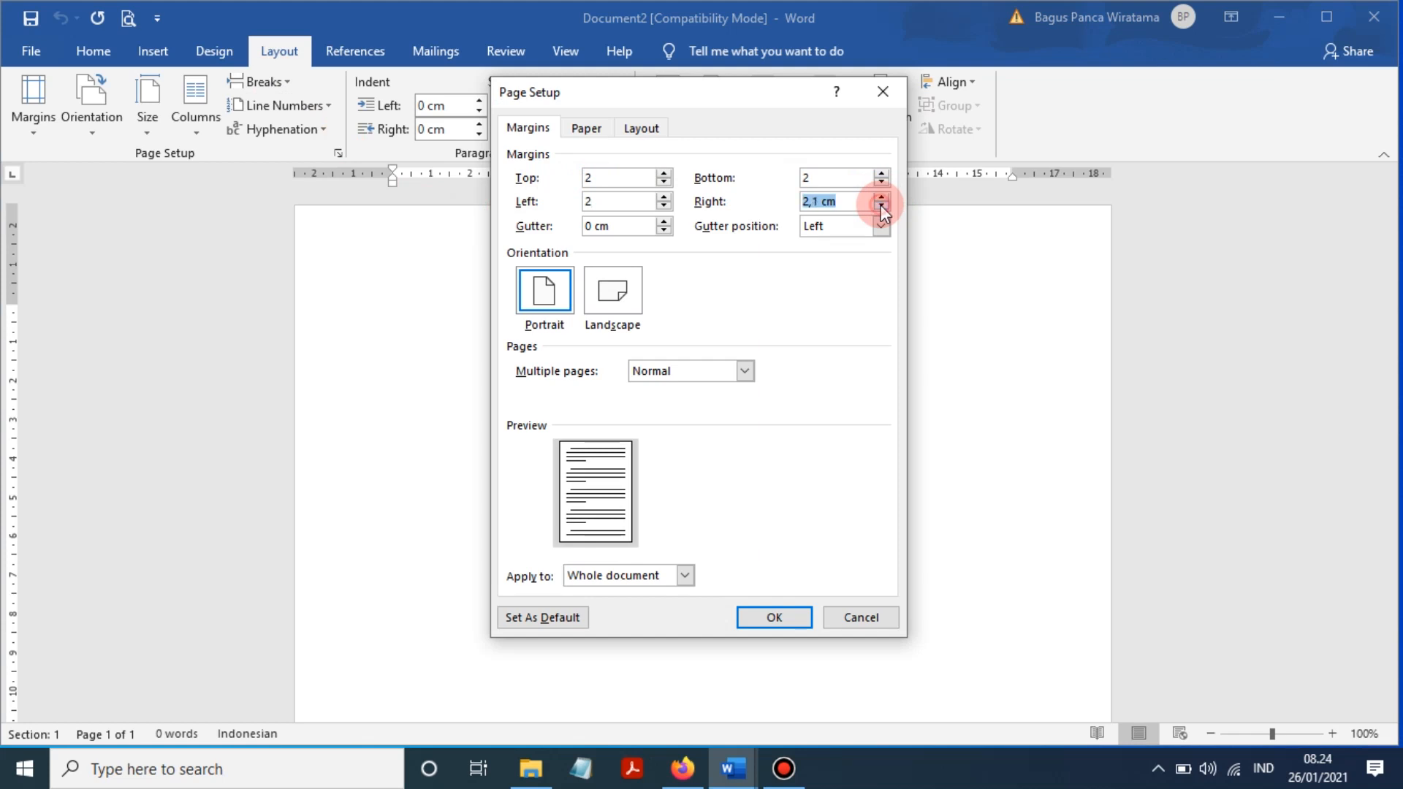
left_click(880, 204)
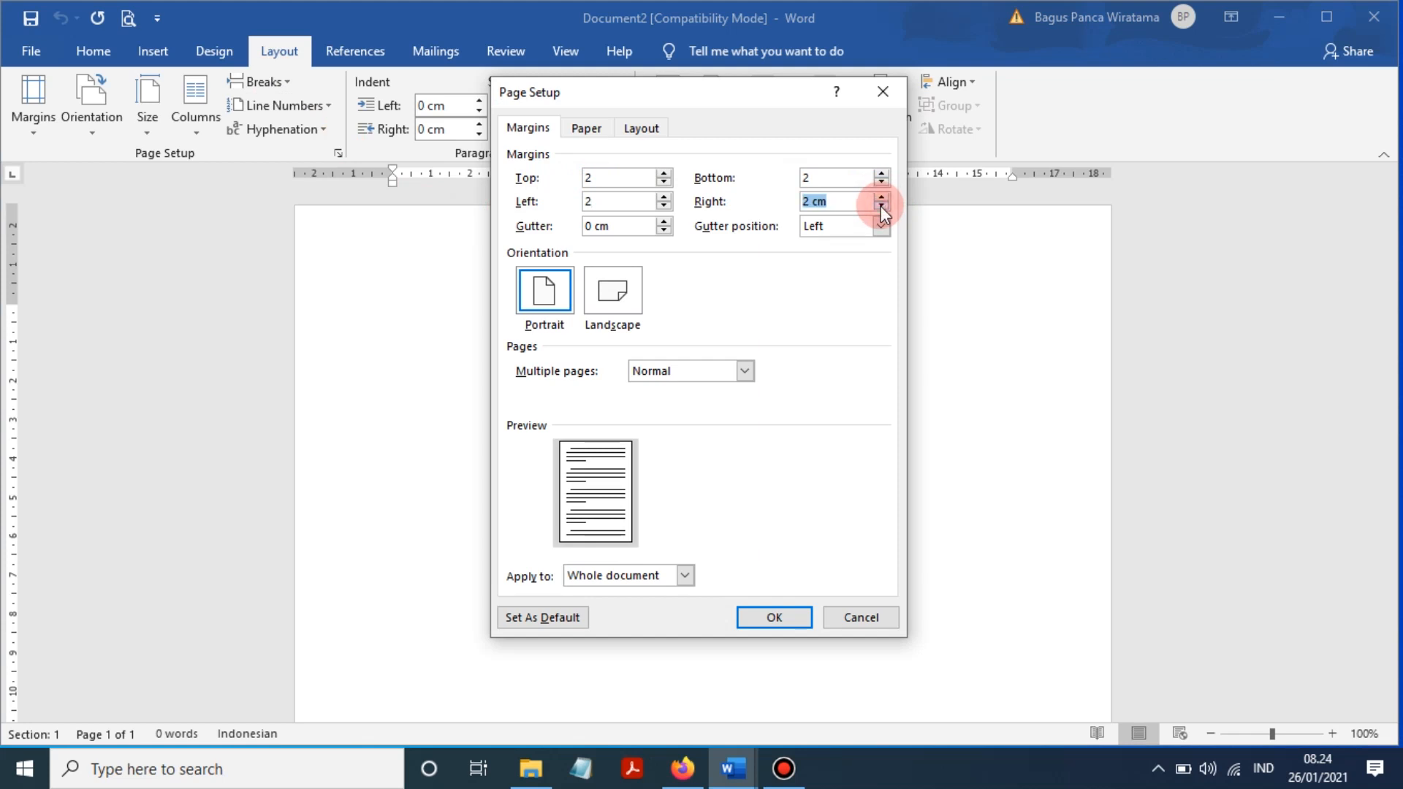
- Choose Legal paper and change its height to 33 cm, making a custom 21,59 × 33 cm size
left_click(585, 130)
left_click(709, 177)
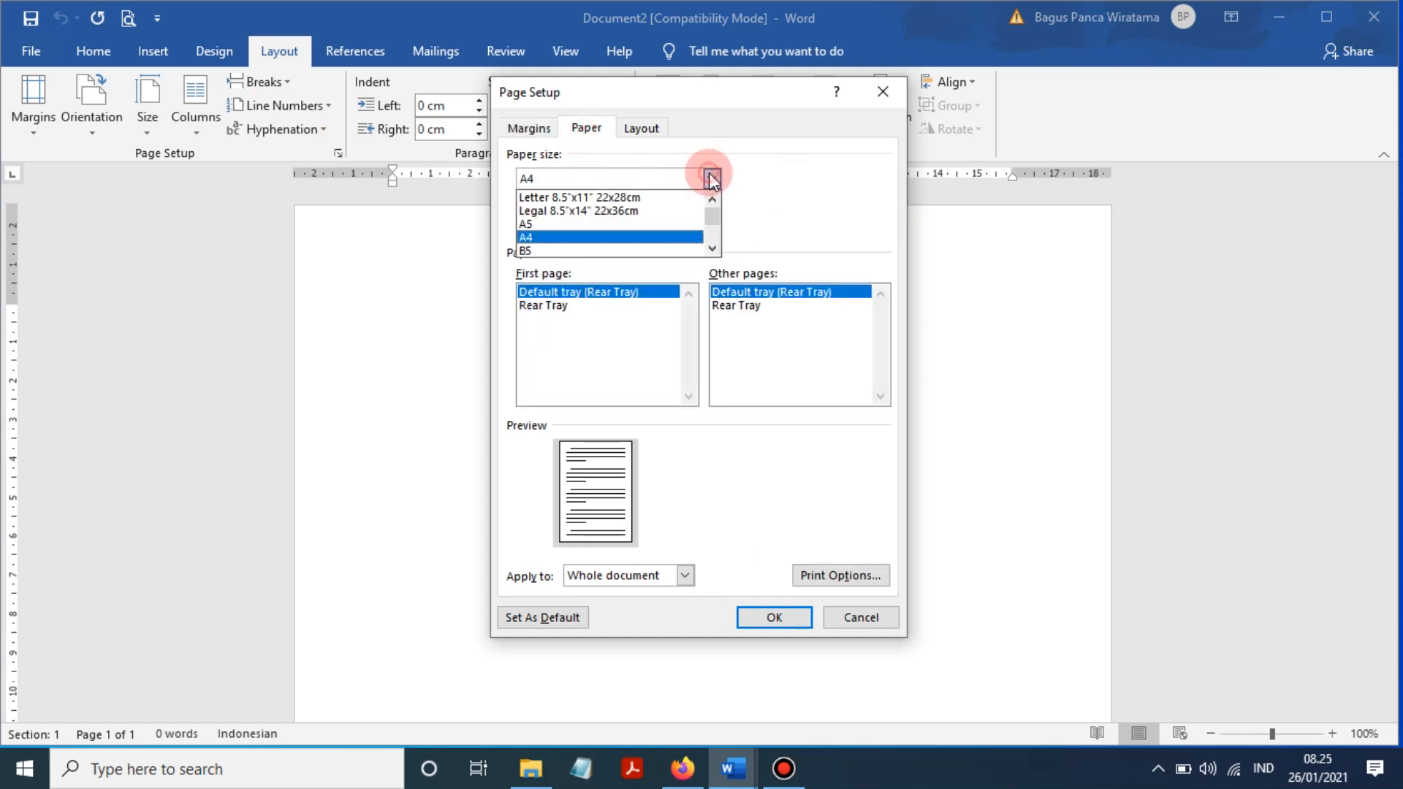
left_click(636, 212)
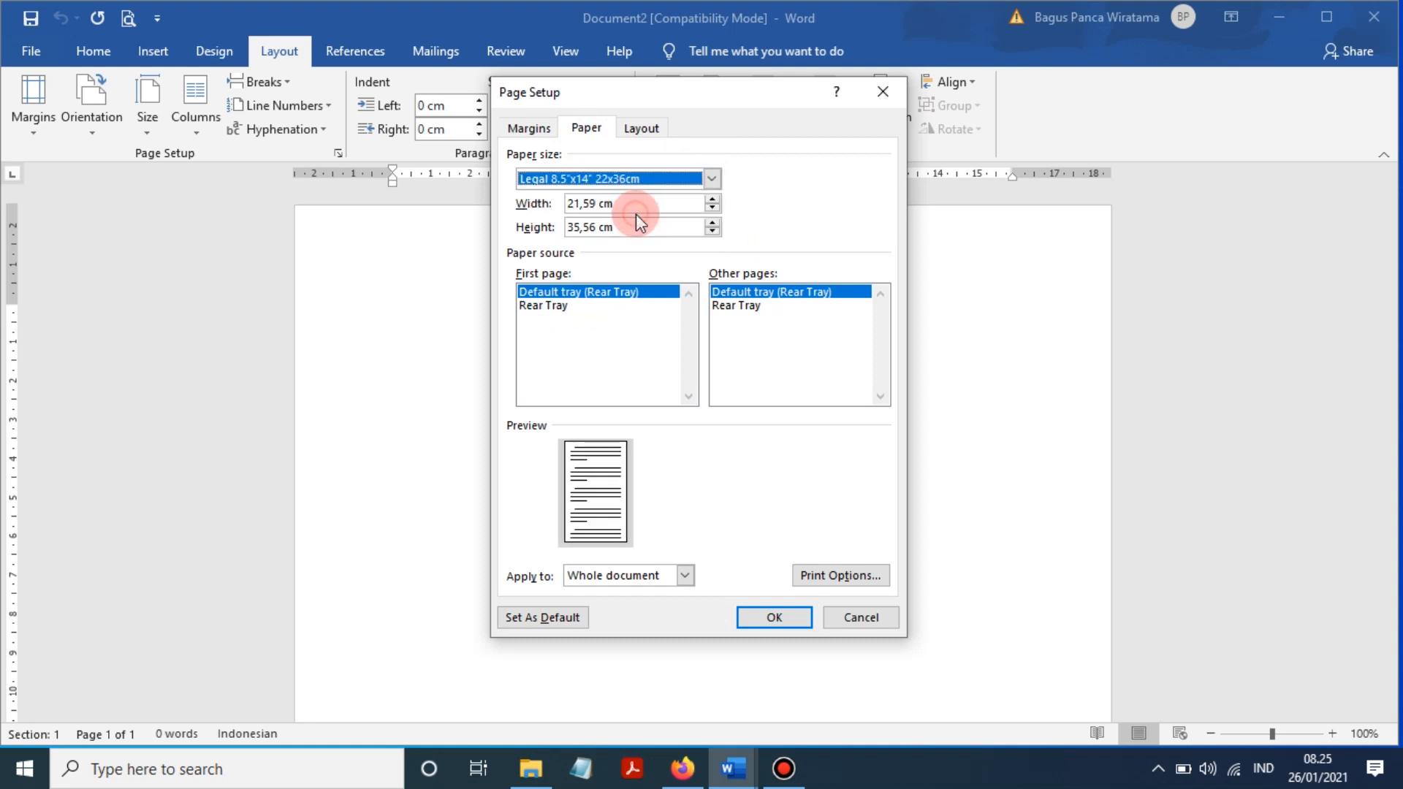
left_click_drag(611, 230, 506, 229)
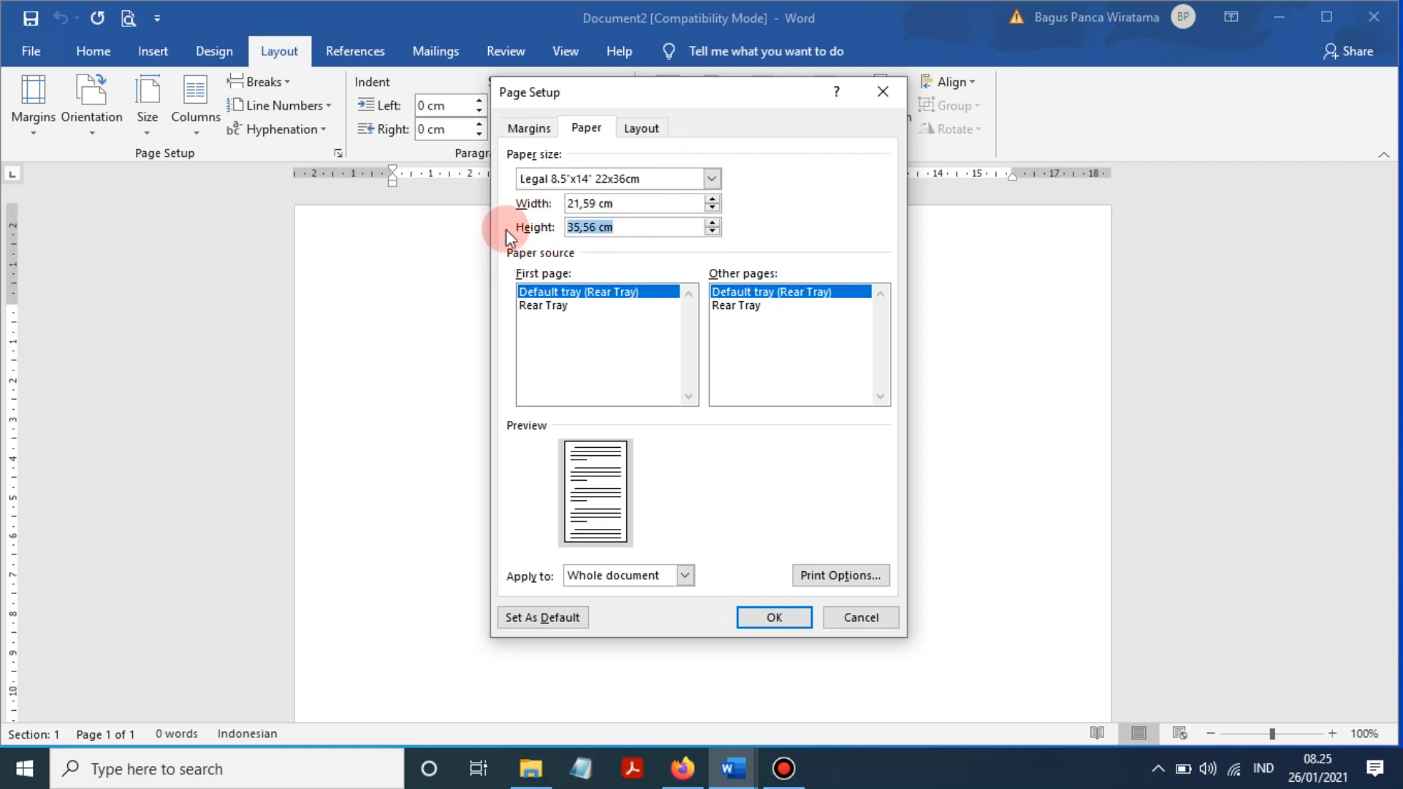
type("33")
left_click(547, 140)
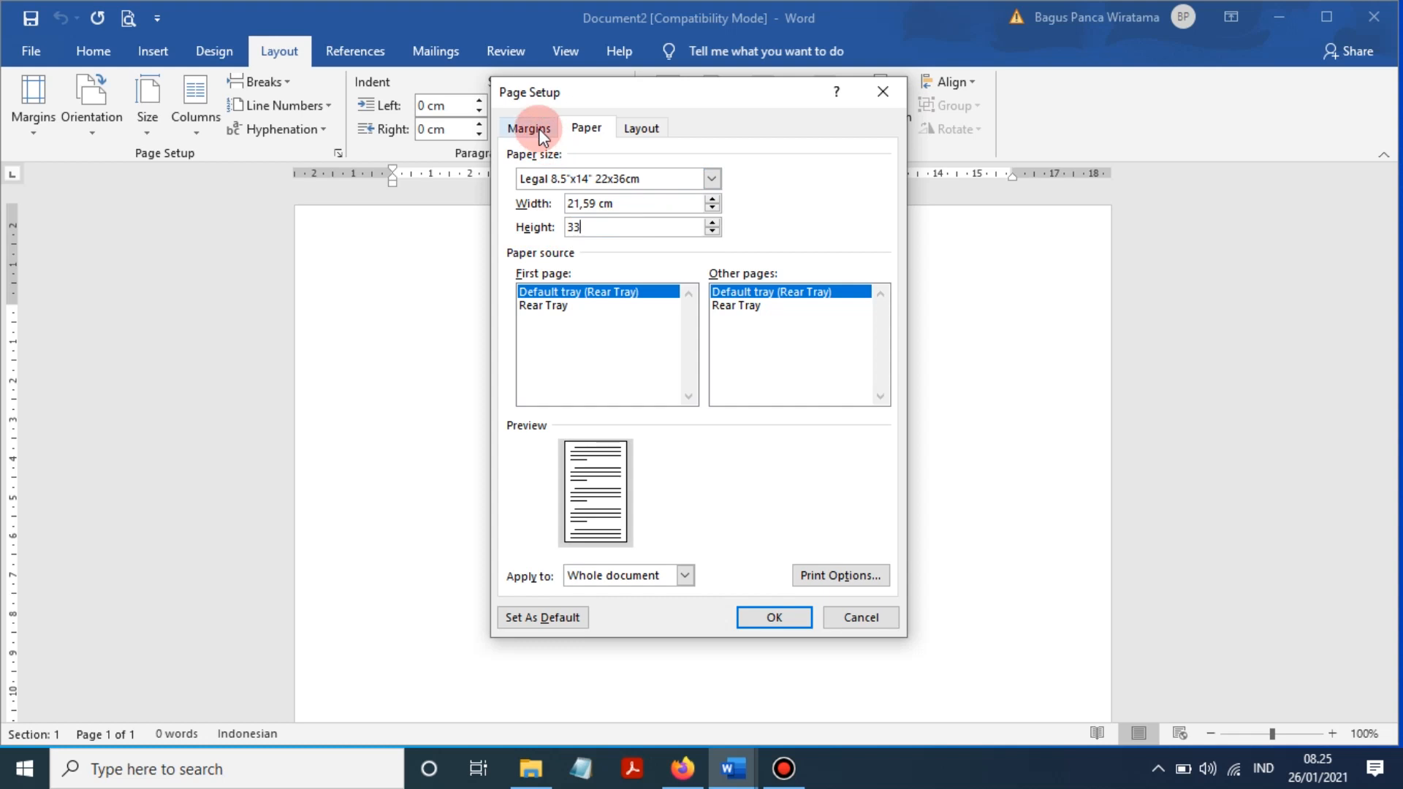
left_click(574, 130)
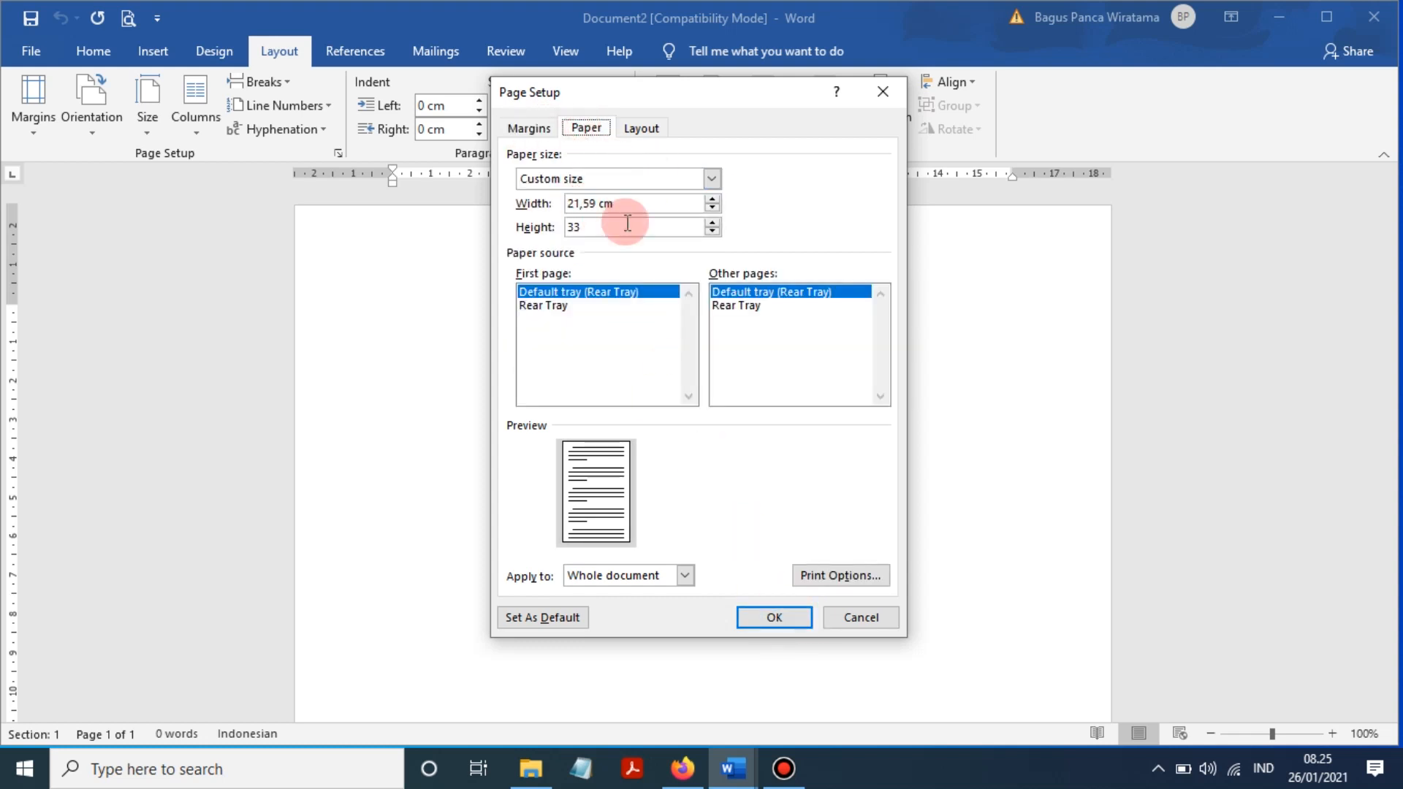
left_click(548, 132)
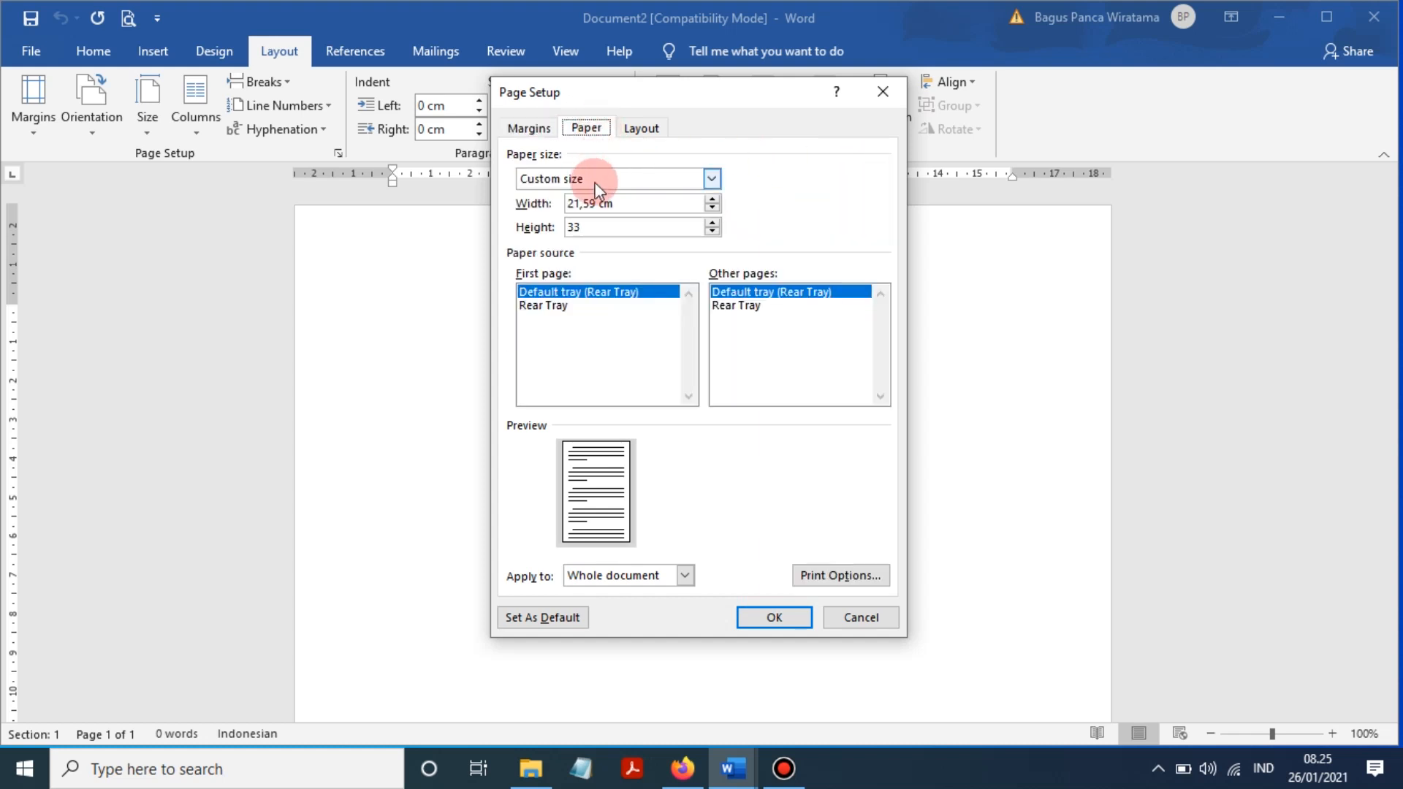
left_click(601, 209)
- Apply the page setup and type PEMERINTAH PROVINSI SUMATERA SELATAN, DINAS PENDIDIKAN NASIONAL, SMA NEGERI 1 BELITANG on separate lines
left_click(776, 616)
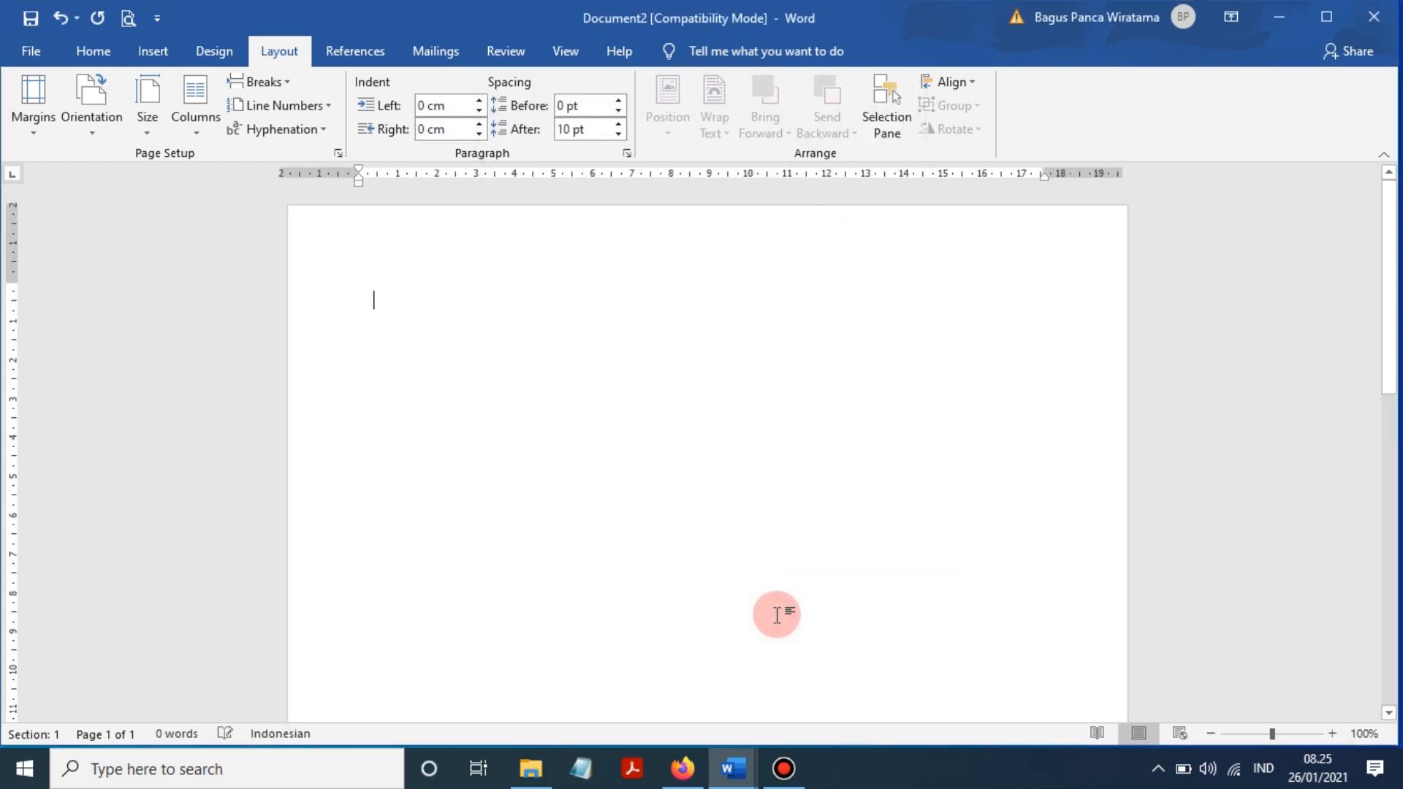
left_click(572, 353)
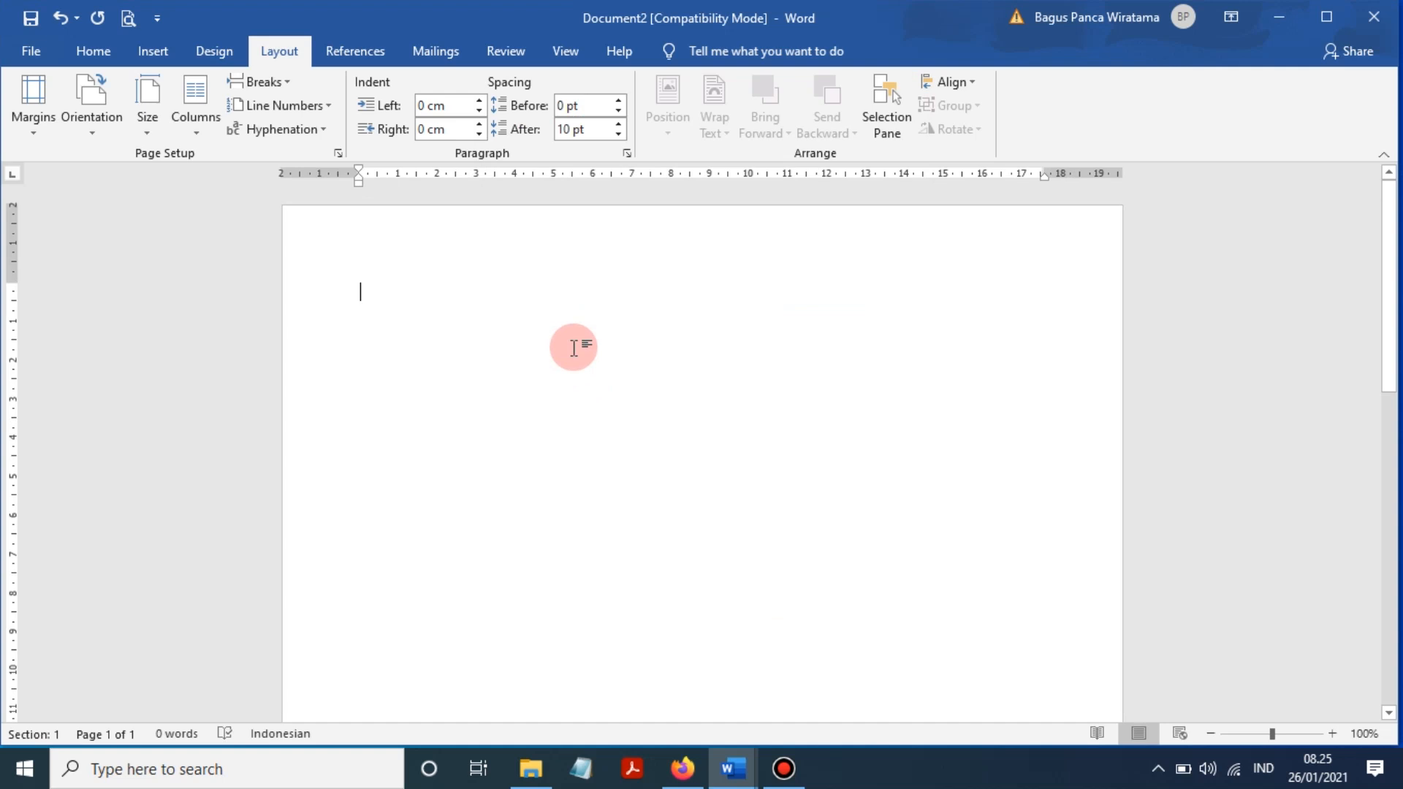
type("PEMERI")
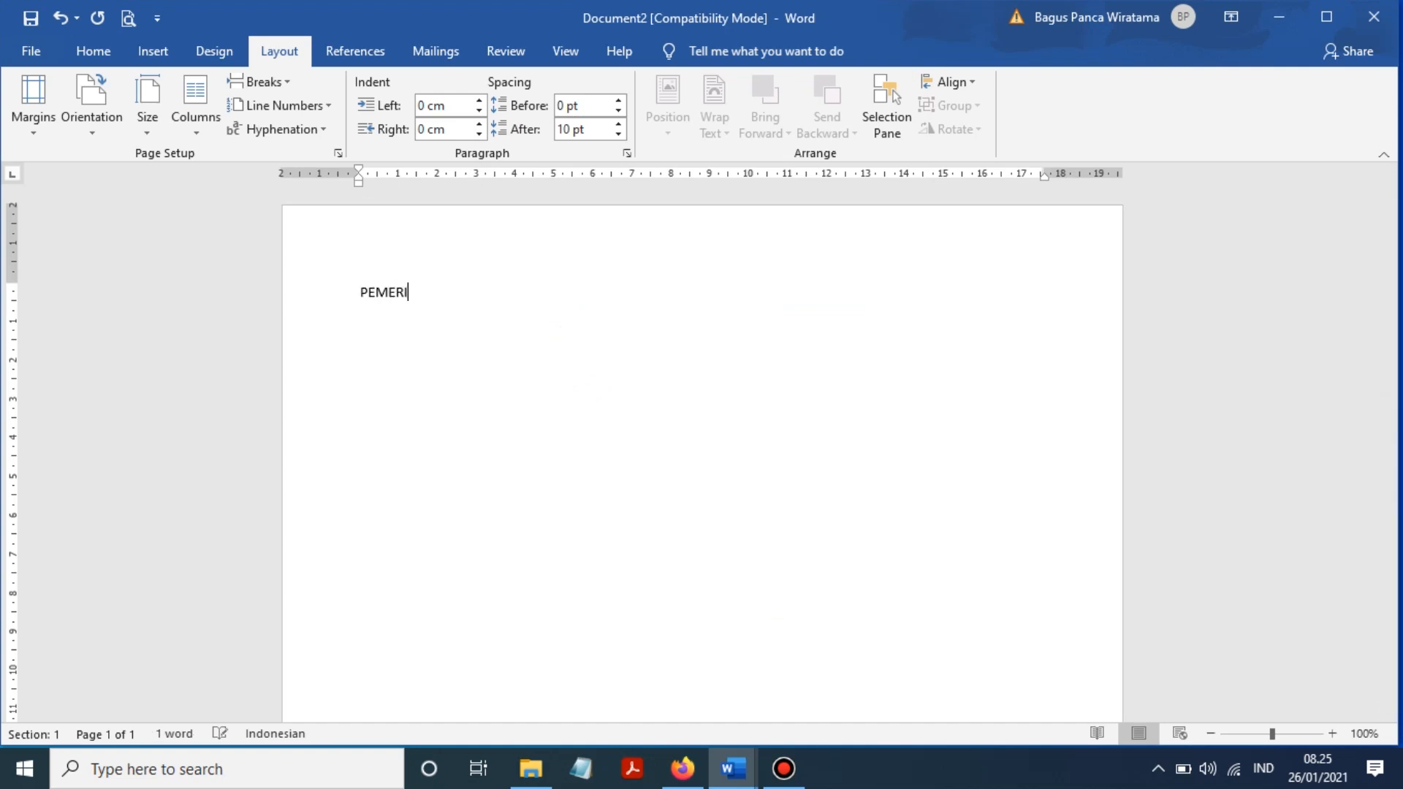
type("NTAH PROVINSI SUMATERA SEA")
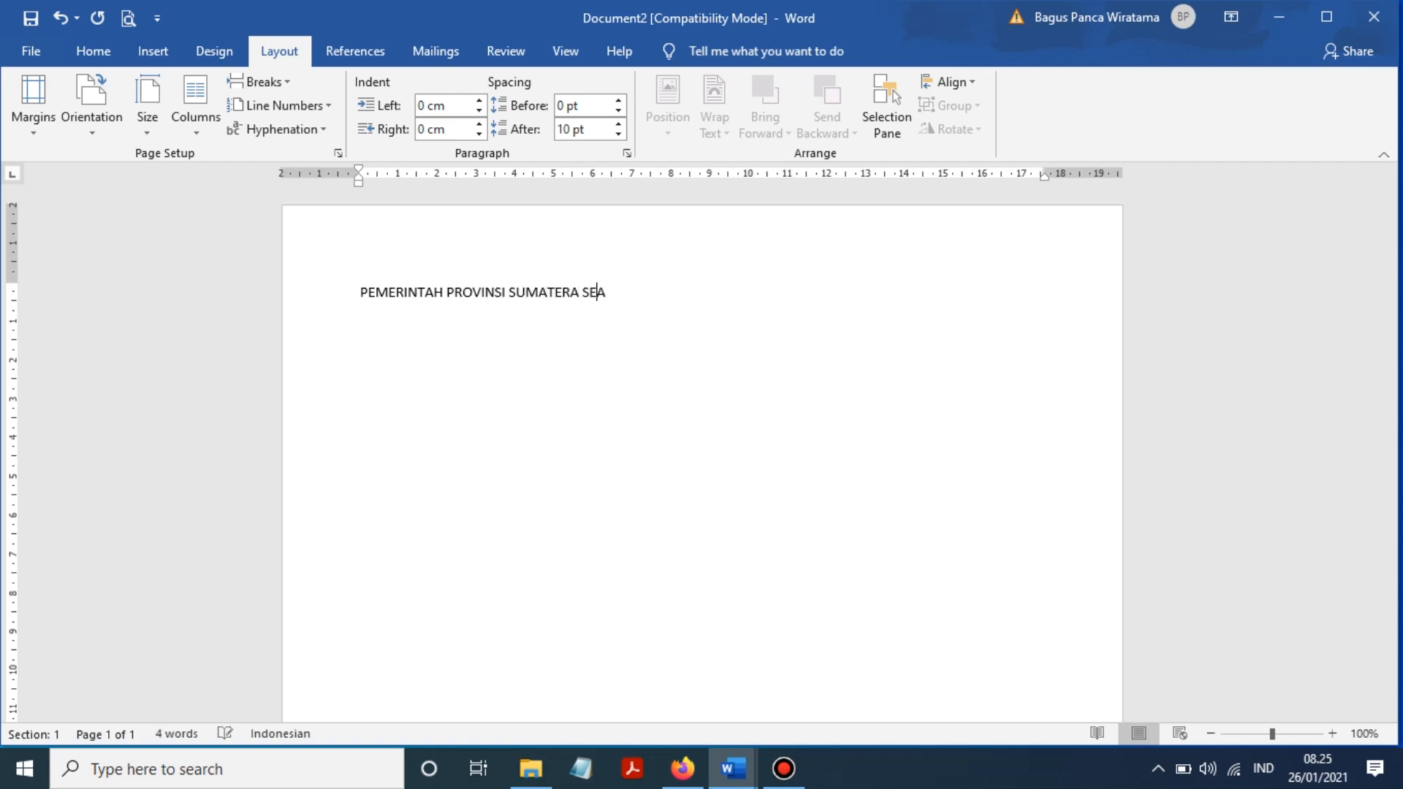
type("LATAN DINAS ")
type("PEN")
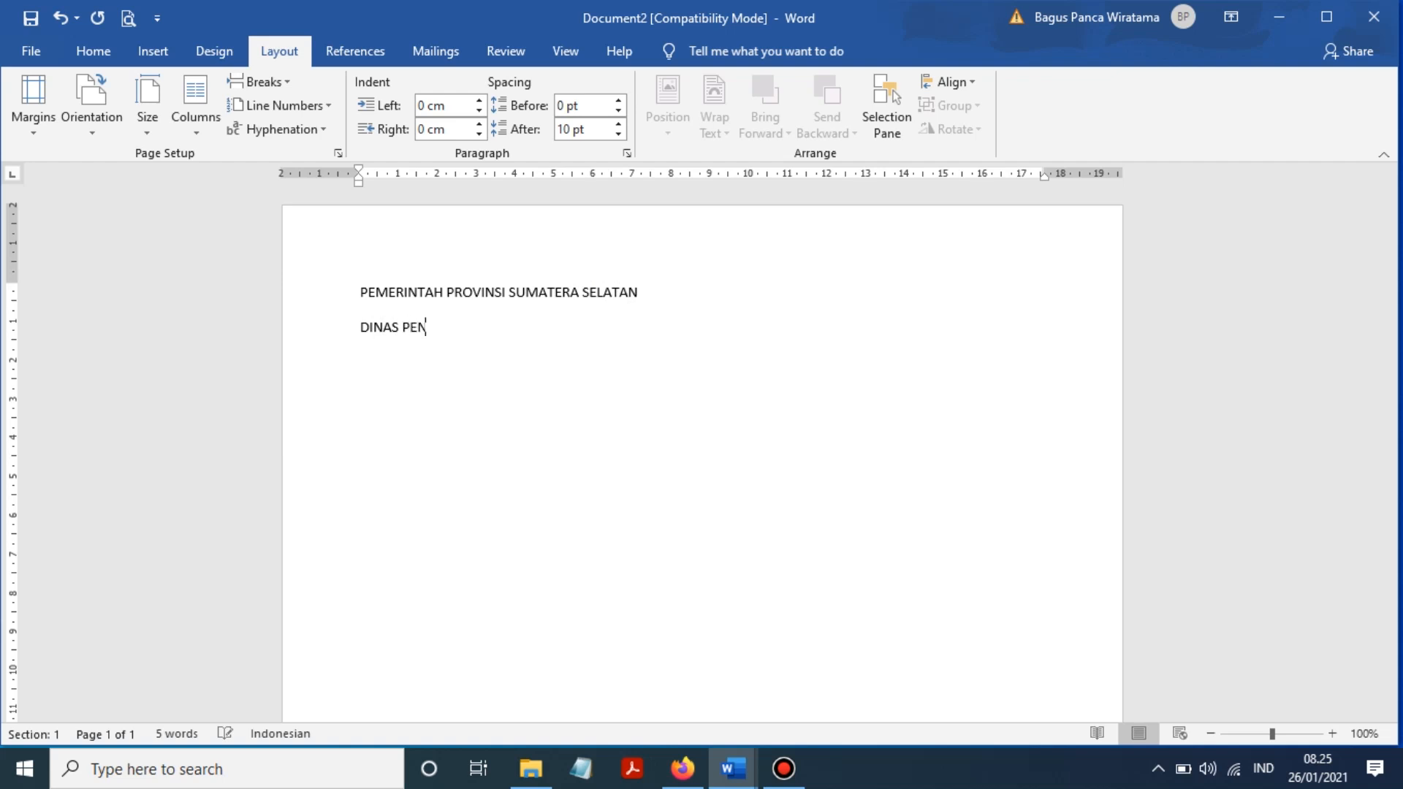
type("DIDIKAN NASIONAL")
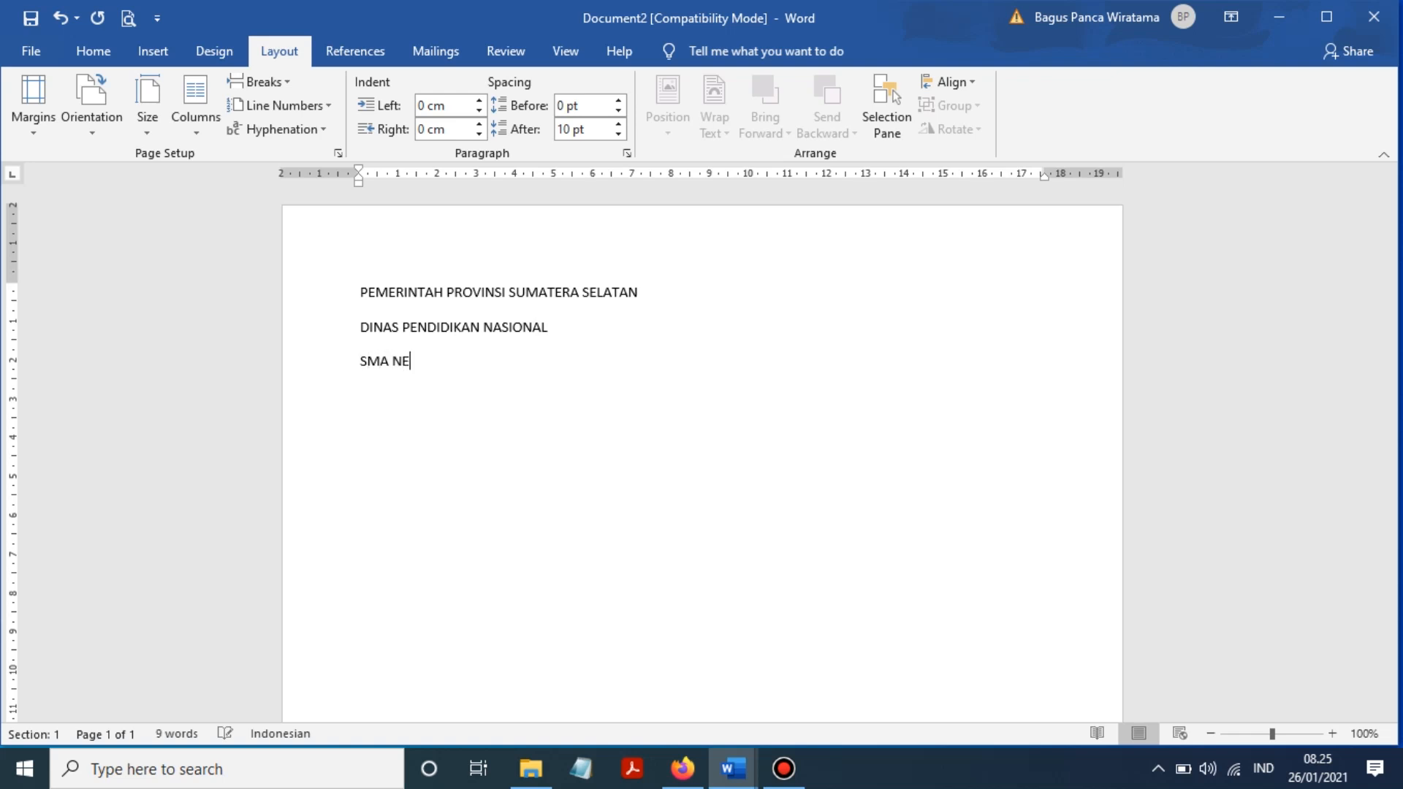
type("BEL")
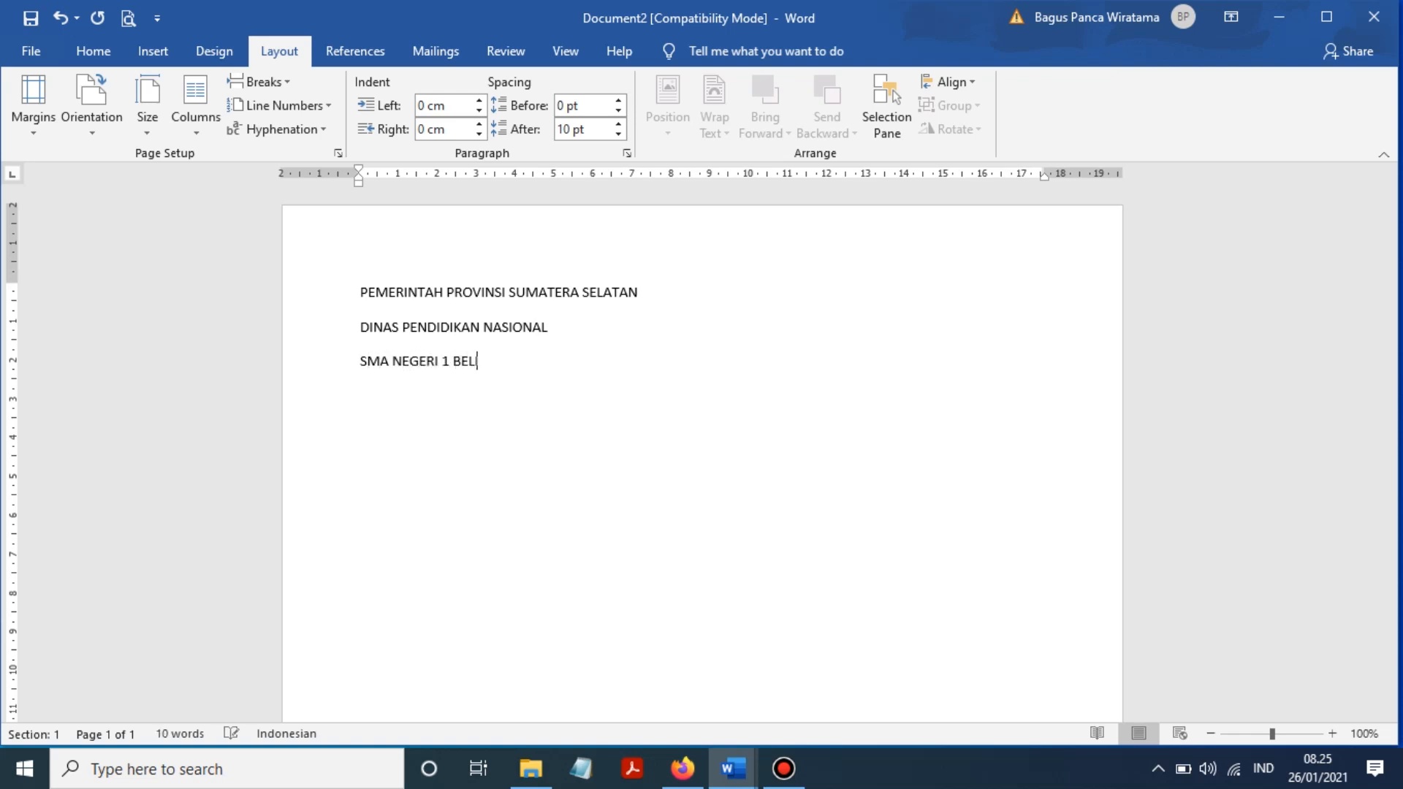
type("ITANG")
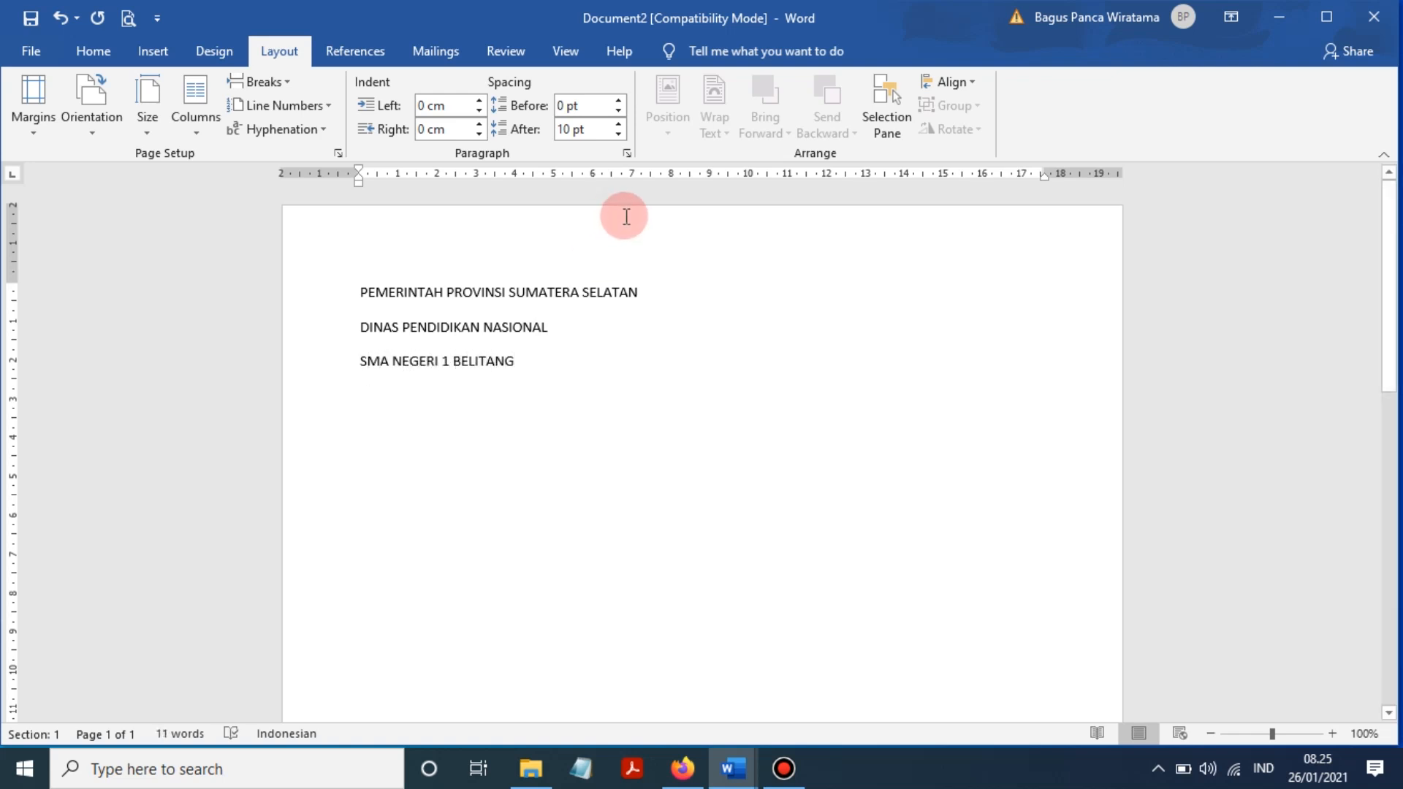
left_click(103, 63)
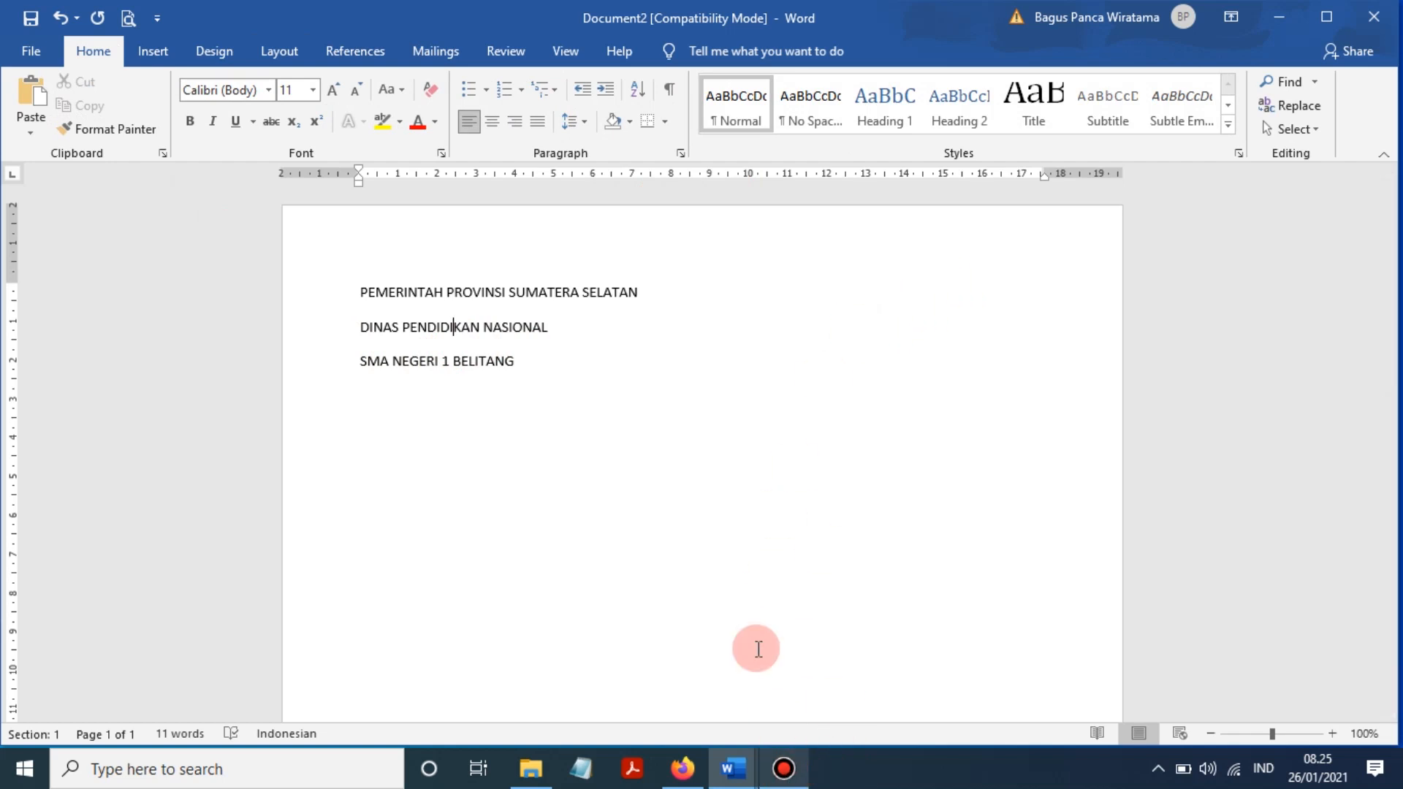
left_click(649, 435)
left_click(784, 767)
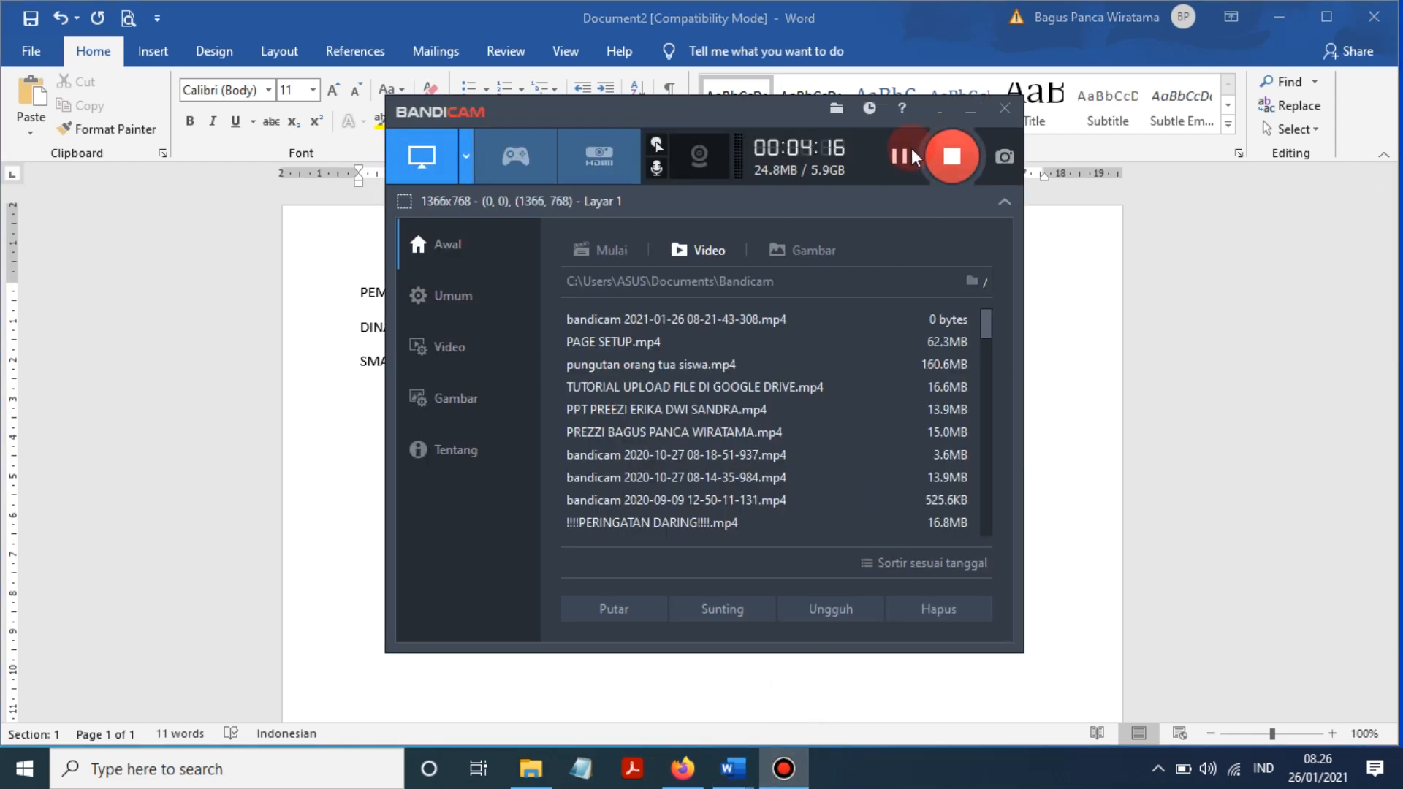
left_click(962, 114)
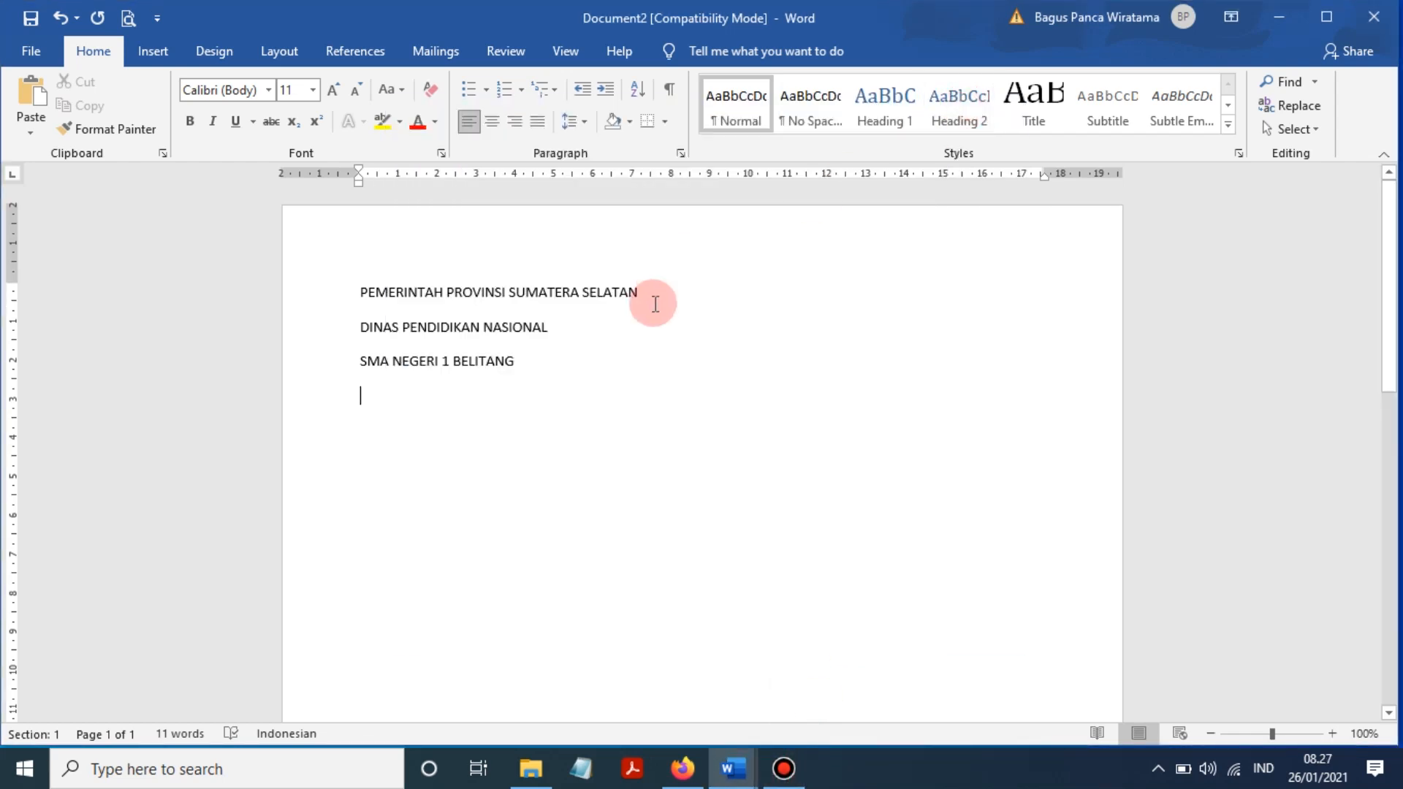
left_click(627, 331)
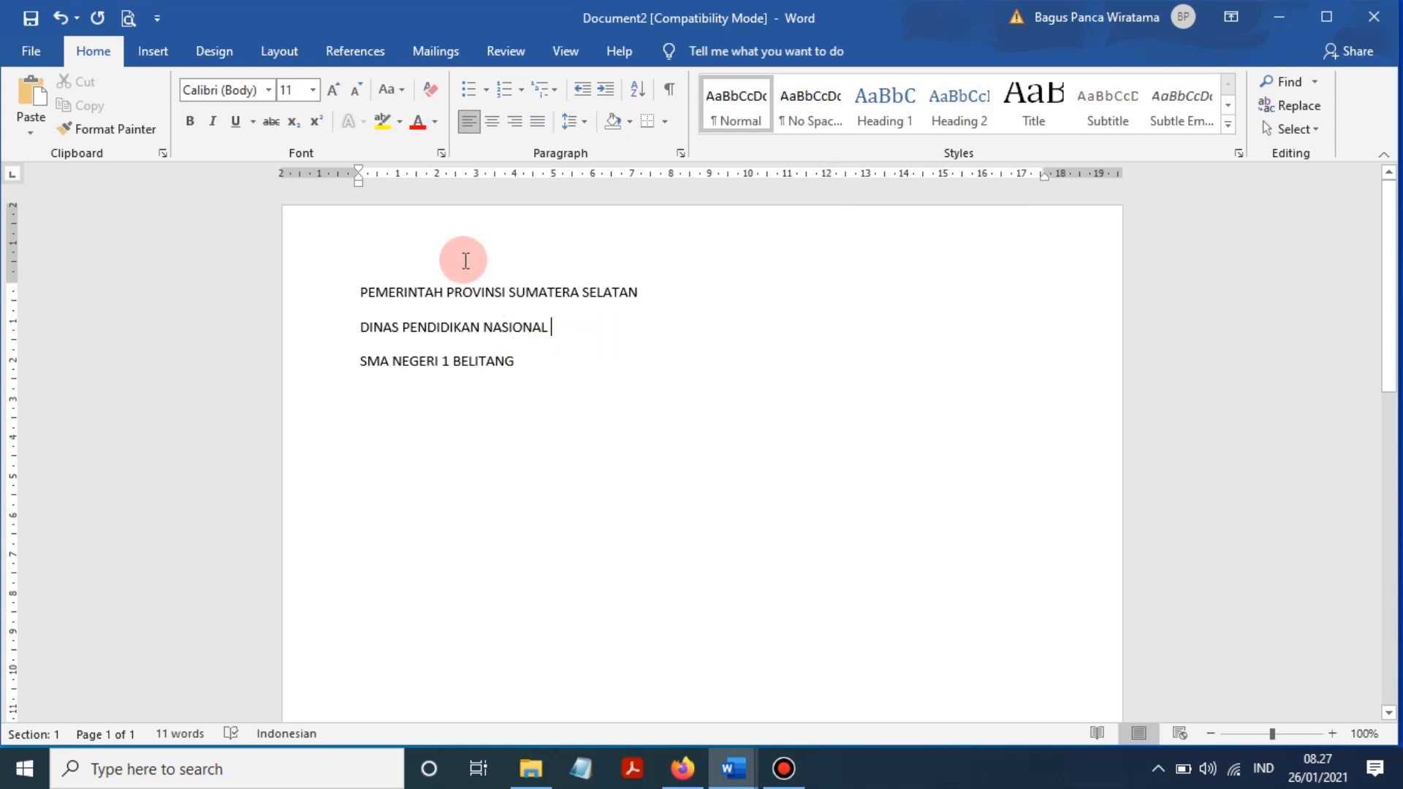
left_click(444, 299)
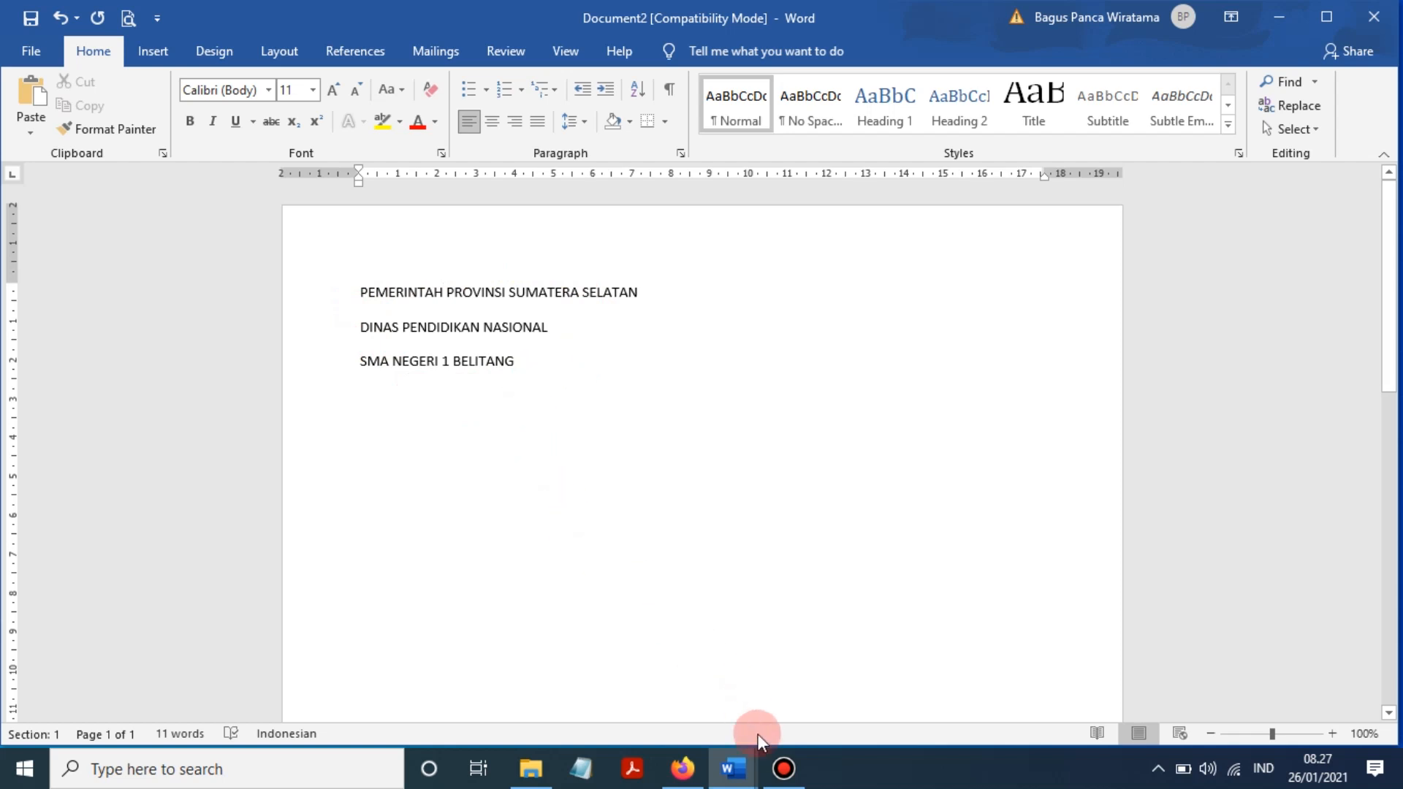
left_click(784, 768)
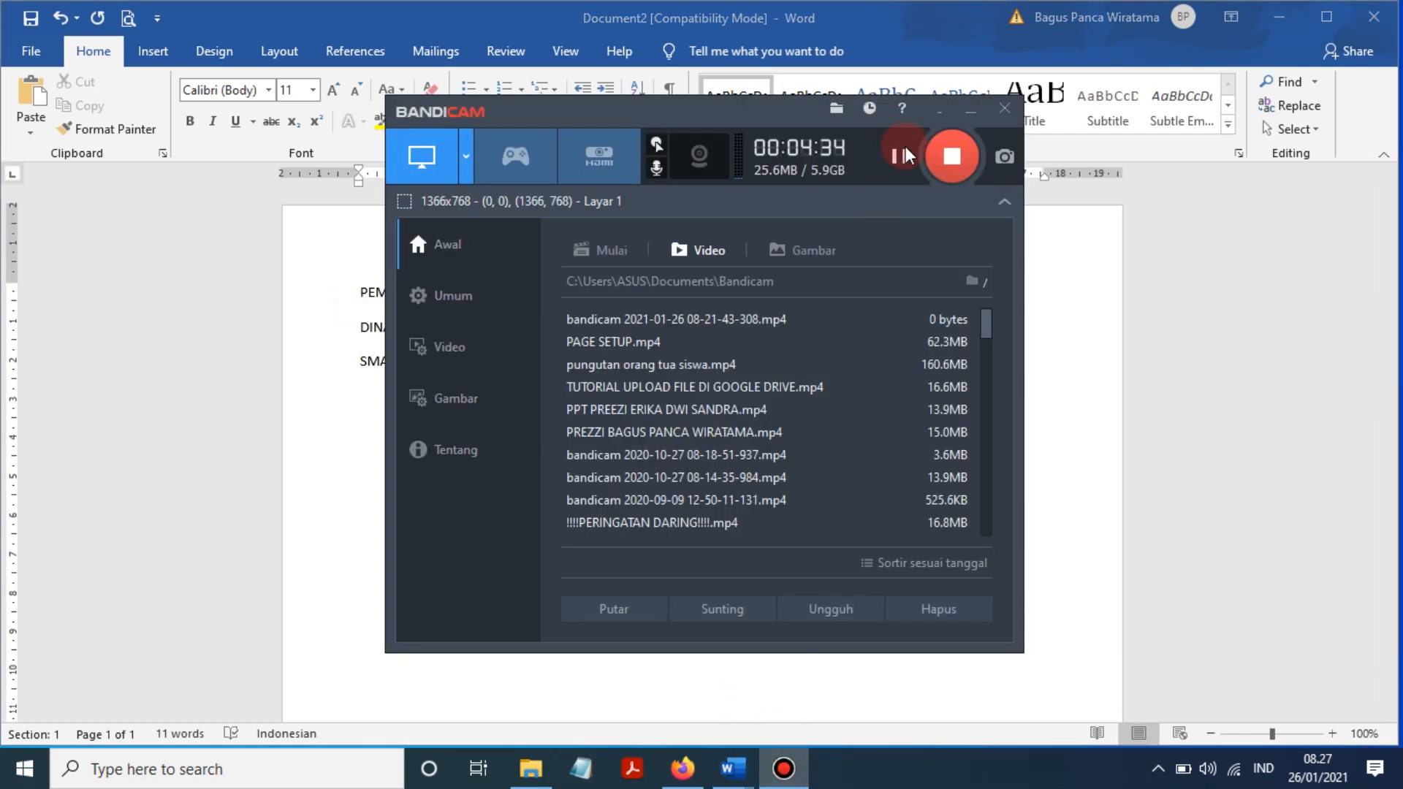
left_click(969, 112)
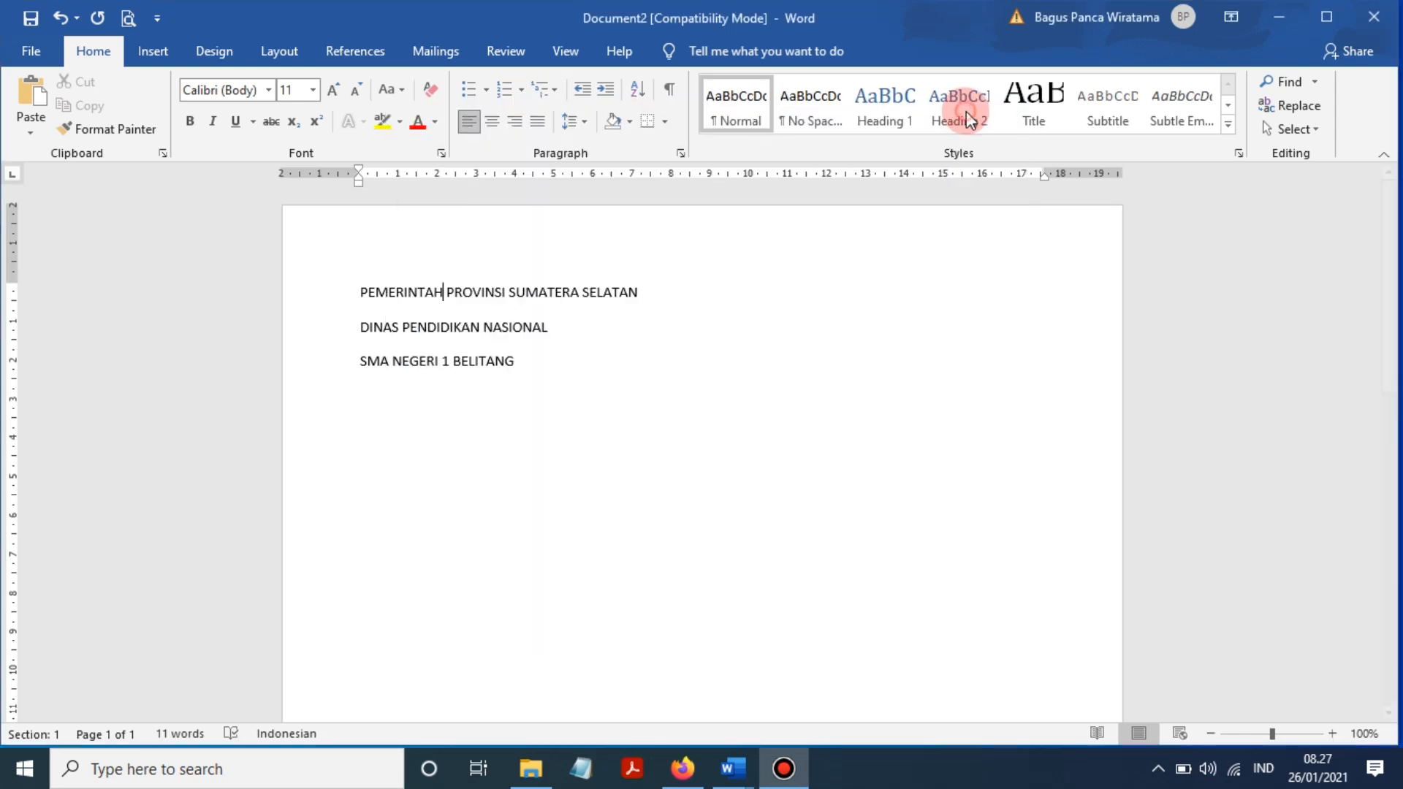
left_click(543, 354)
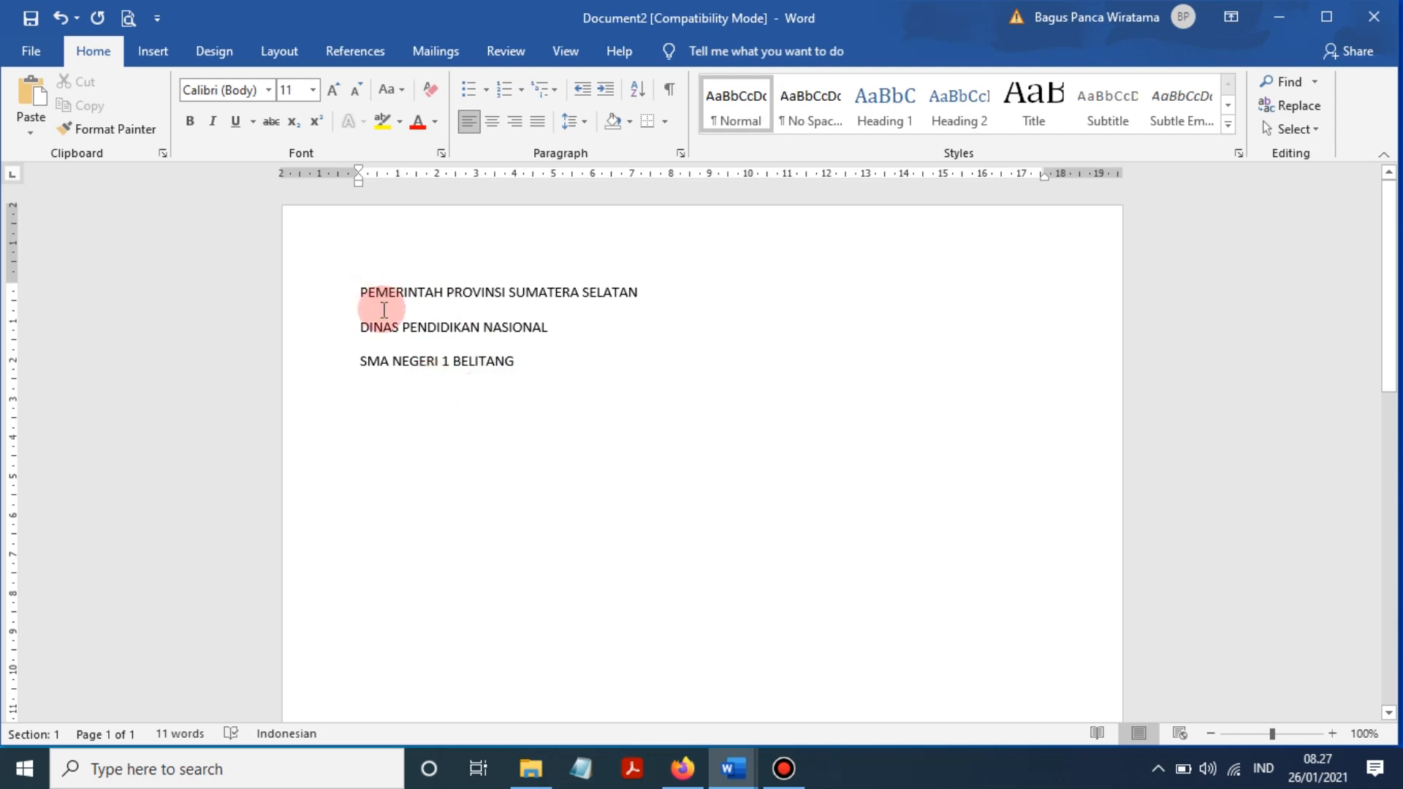
left_click(730, 750)
left_click(715, 658)
scroll(695, 470, "up", 15)
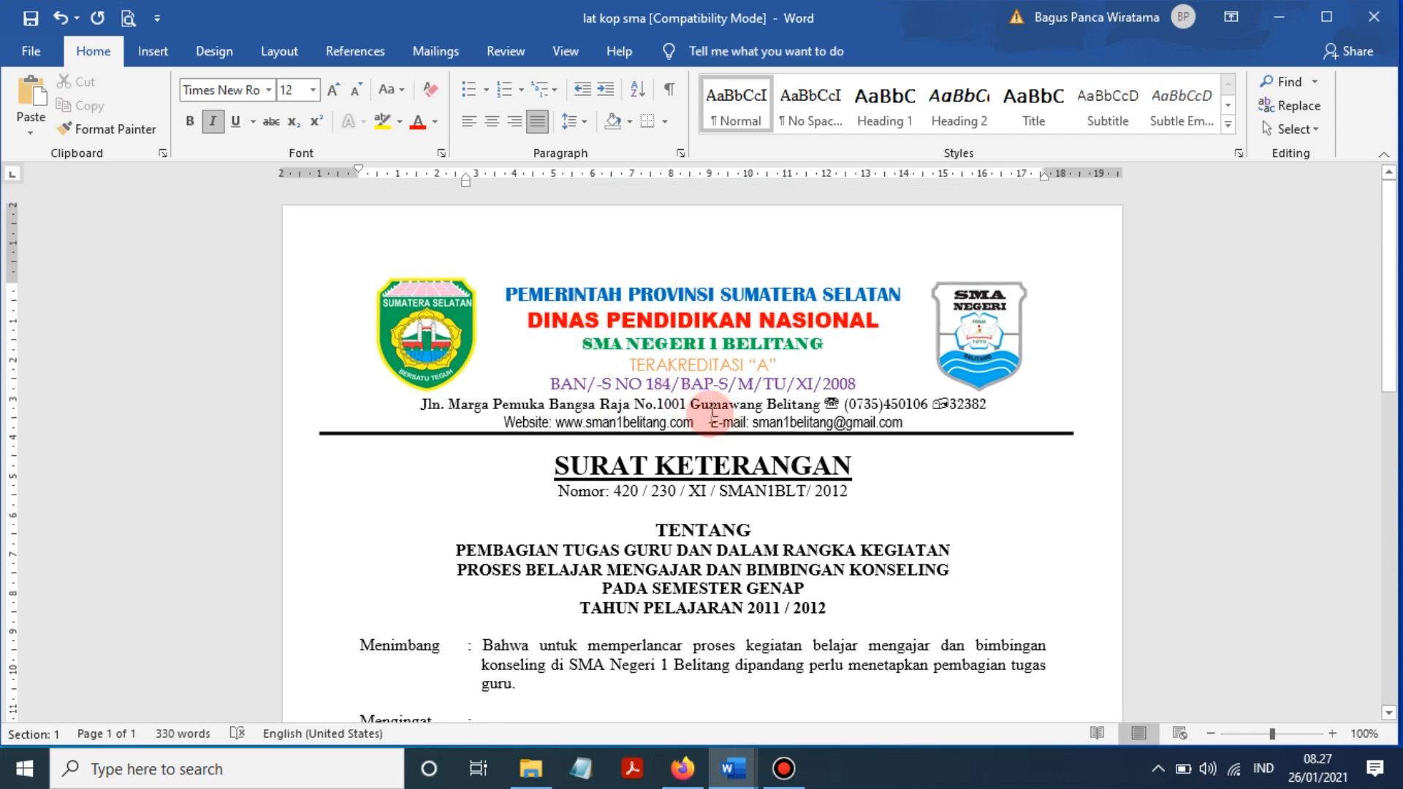
left_click(731, 767)
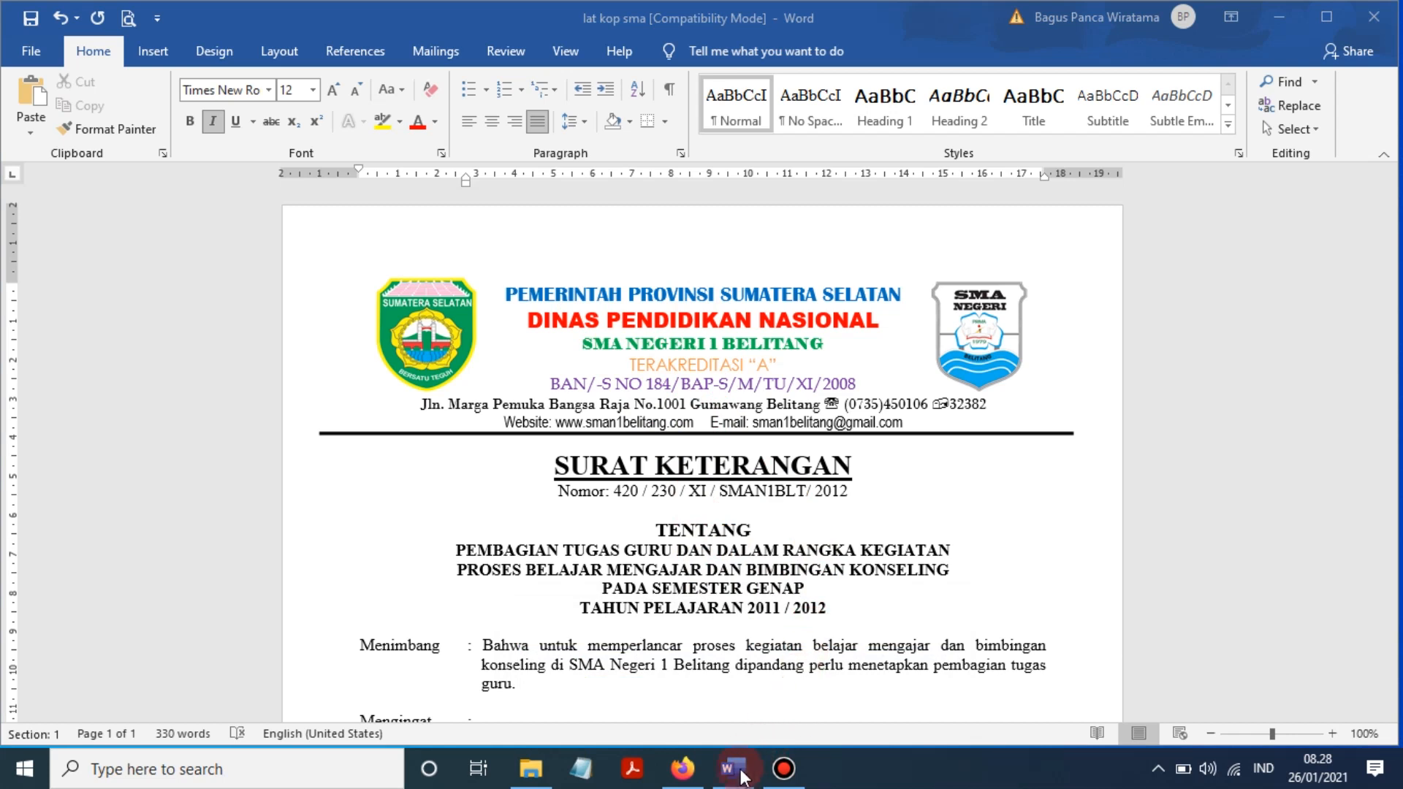
left_click(738, 771)
left_click(804, 699)
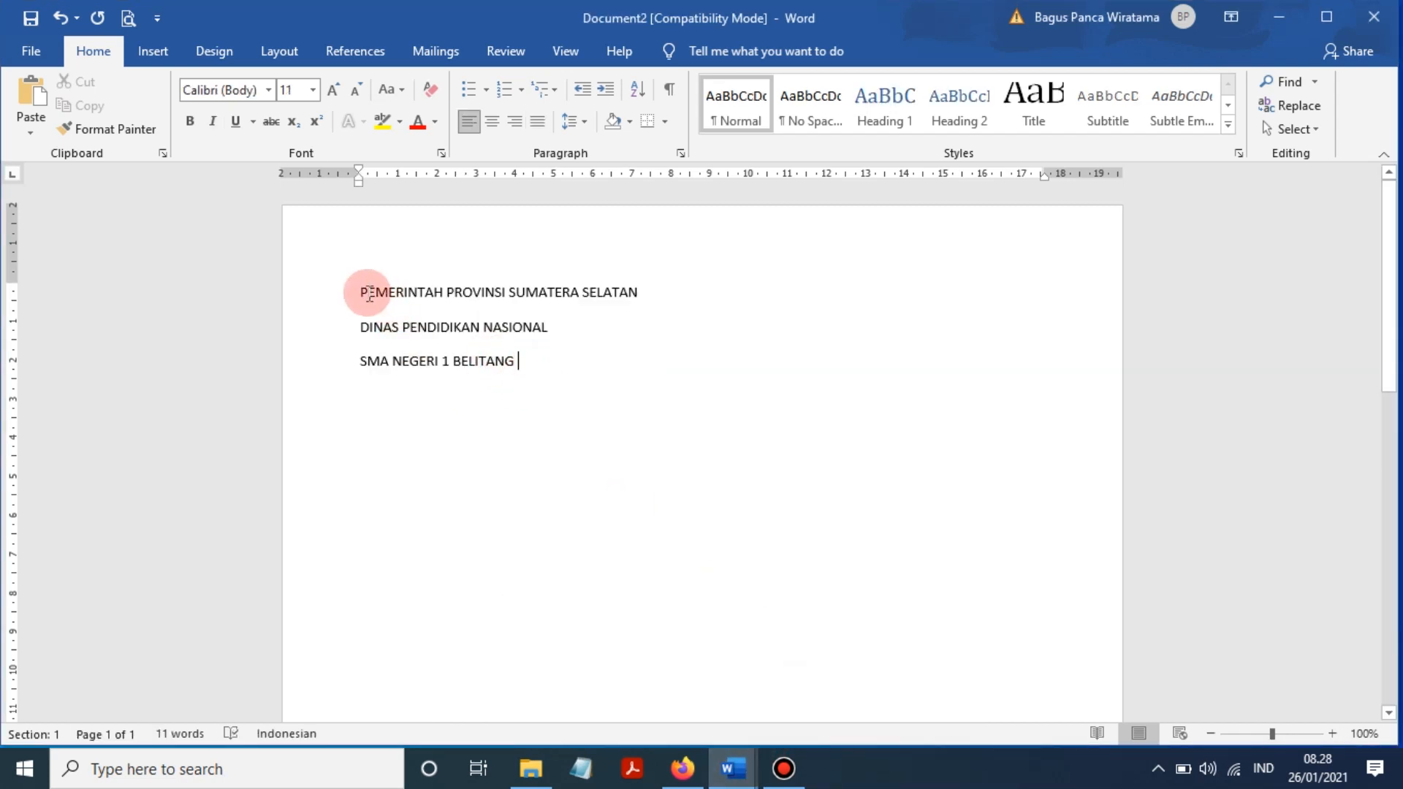
- Try 0 pt space after and Single line spacing on the heading lines, then cancel
left_click_drag(361, 293, 620, 510)
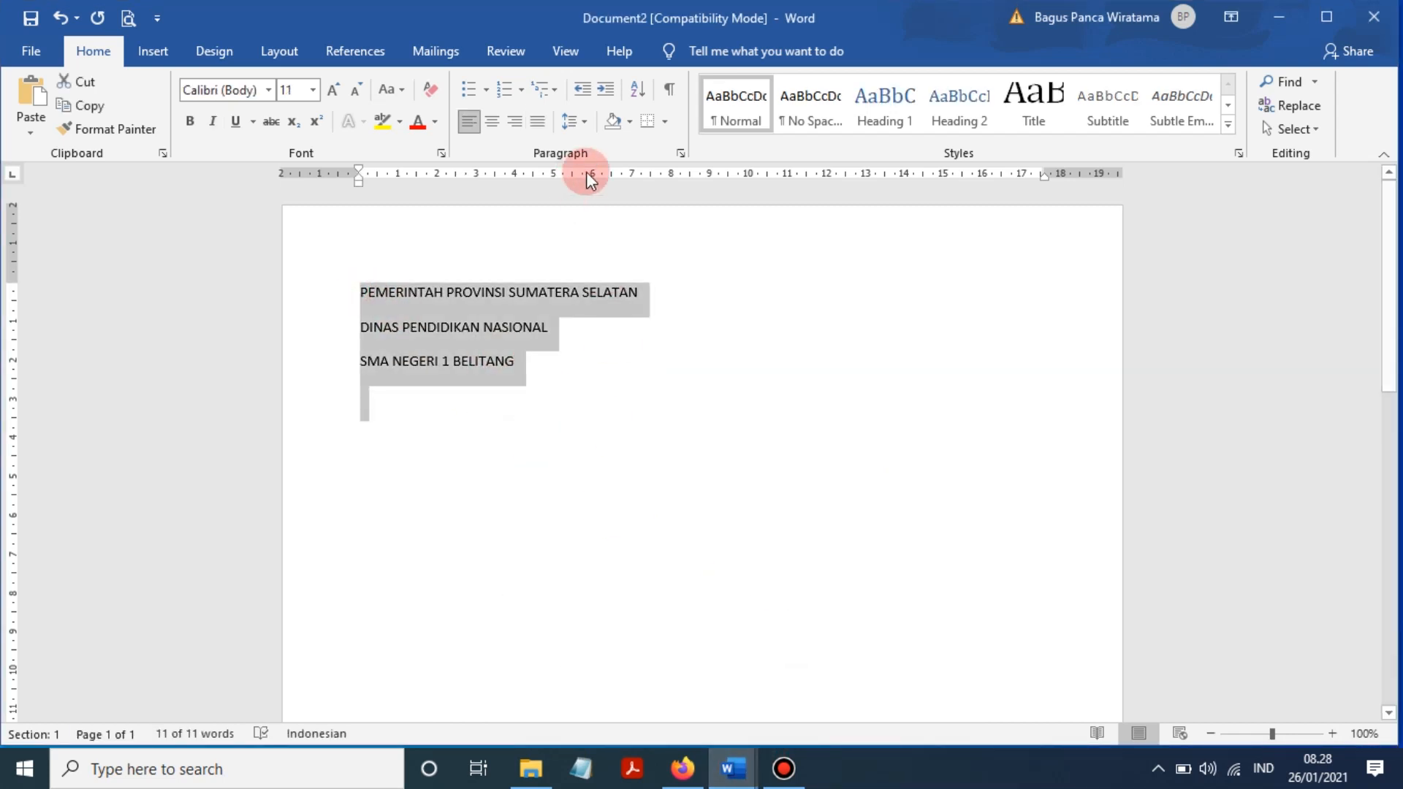
left_click(679, 154)
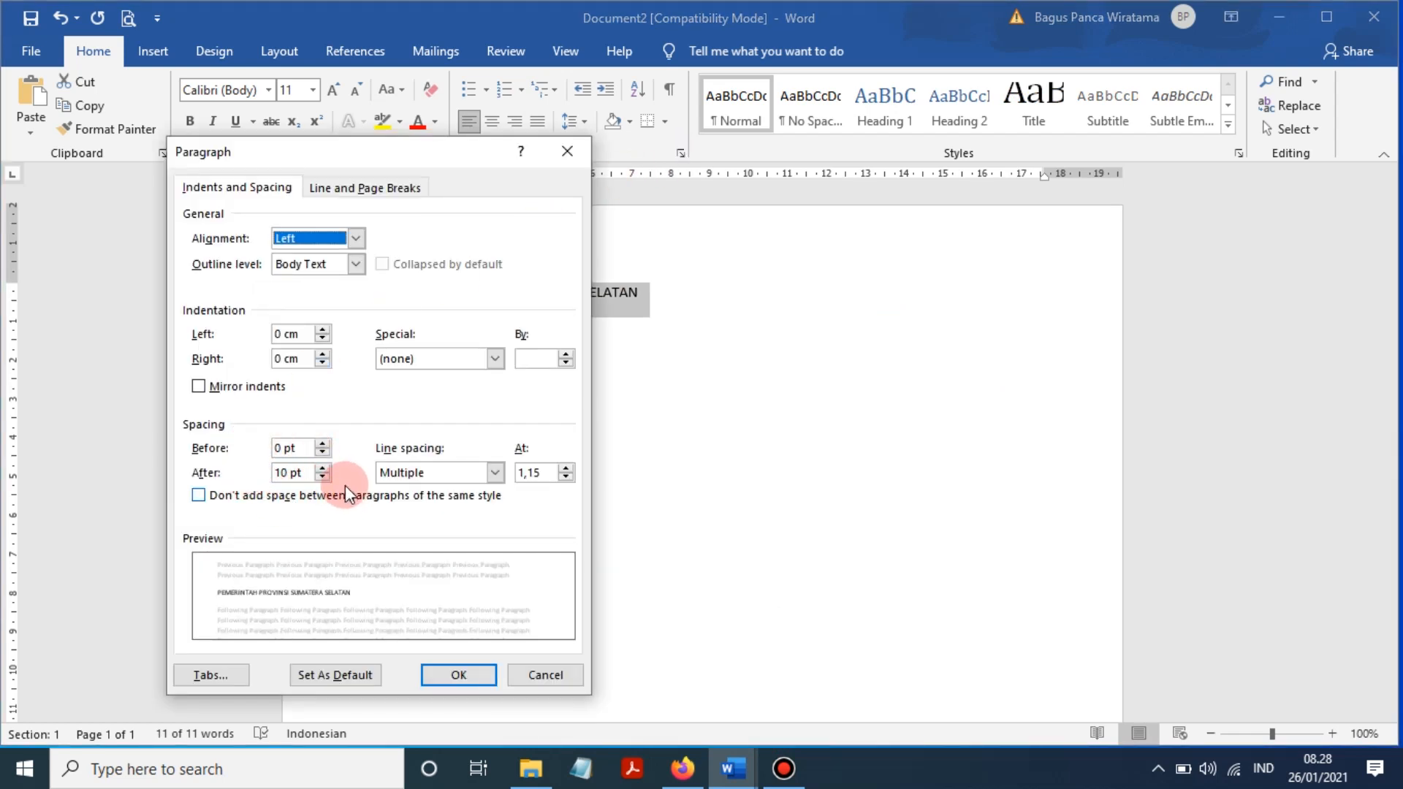
left_click(326, 476)
left_click(326, 477)
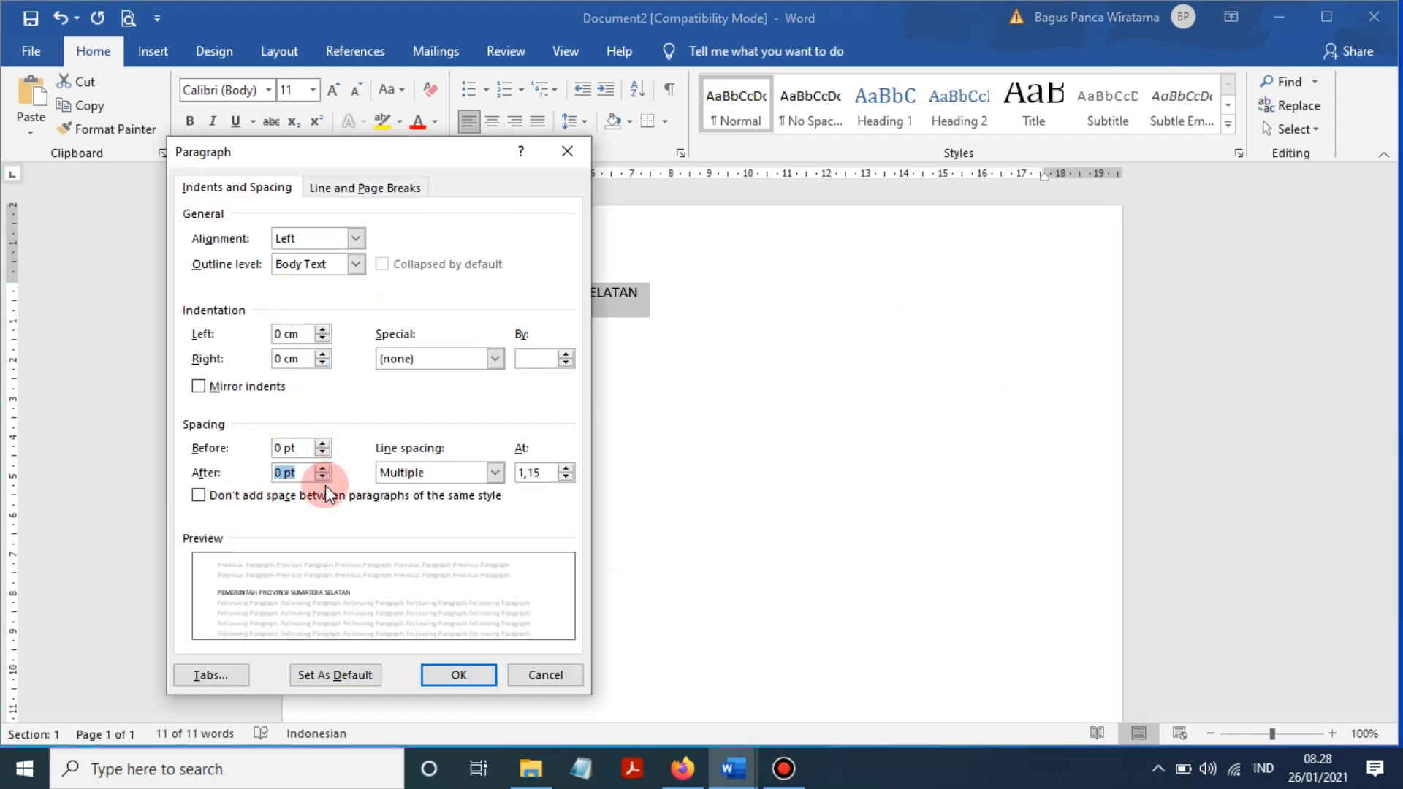
left_click(433, 474)
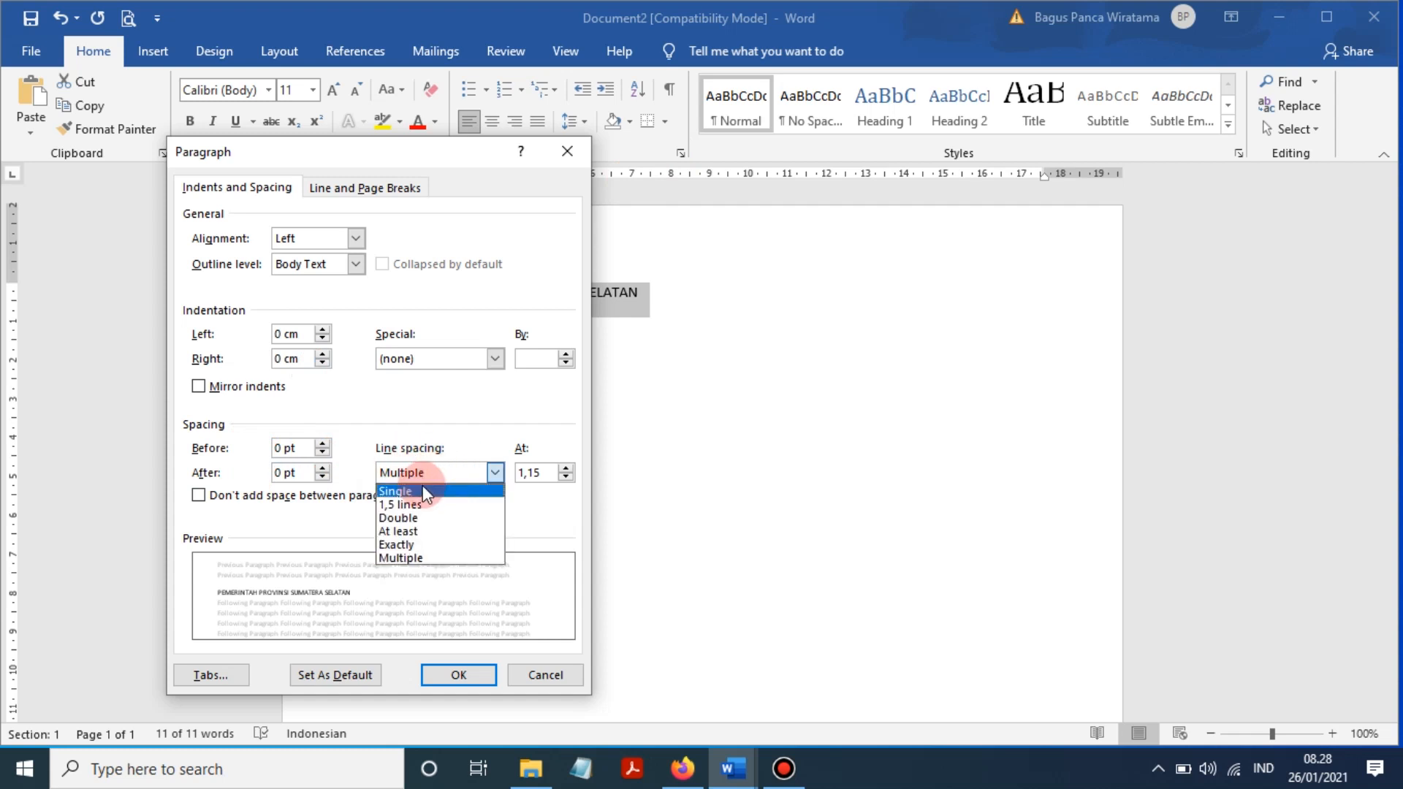
left_click(422, 492)
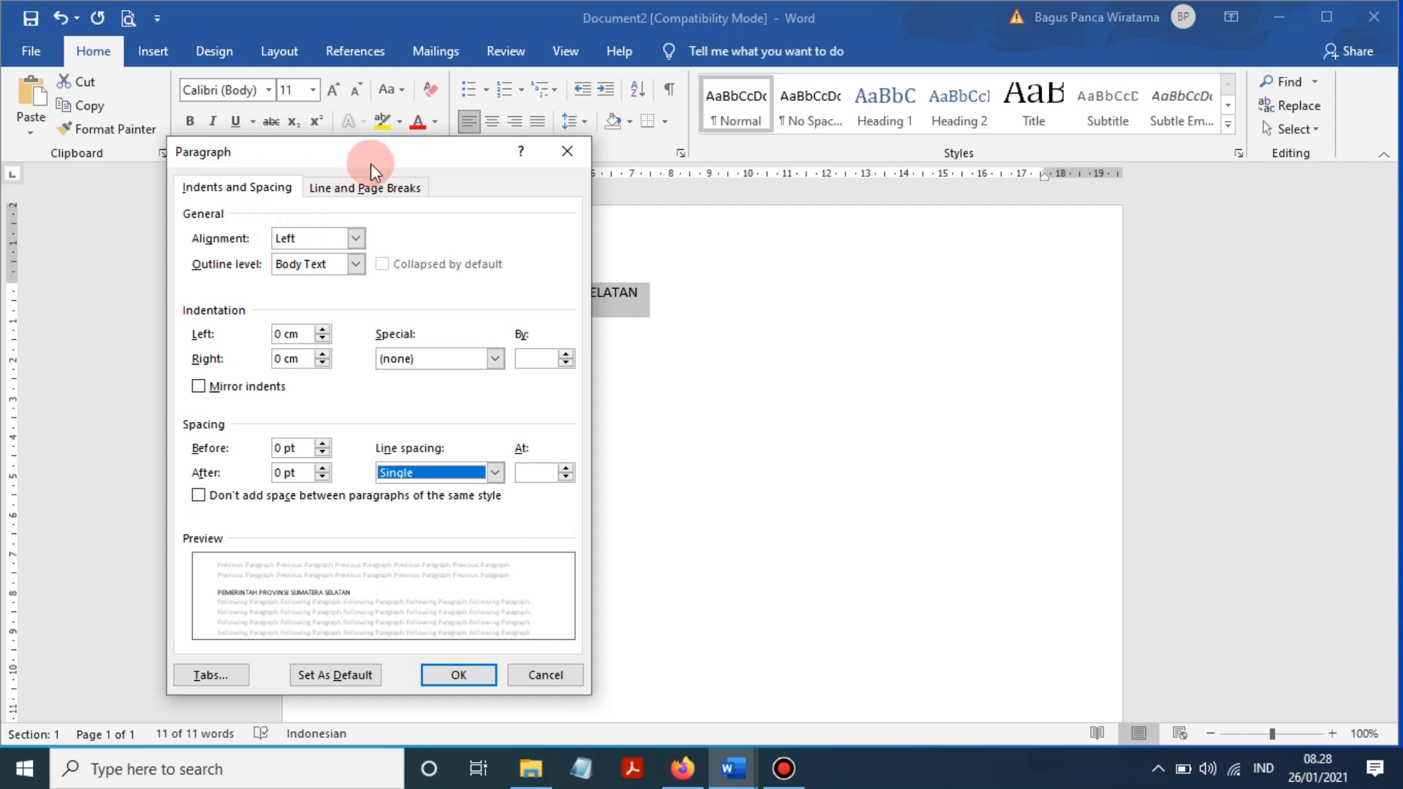
left_click_drag(373, 155, 795, 127)
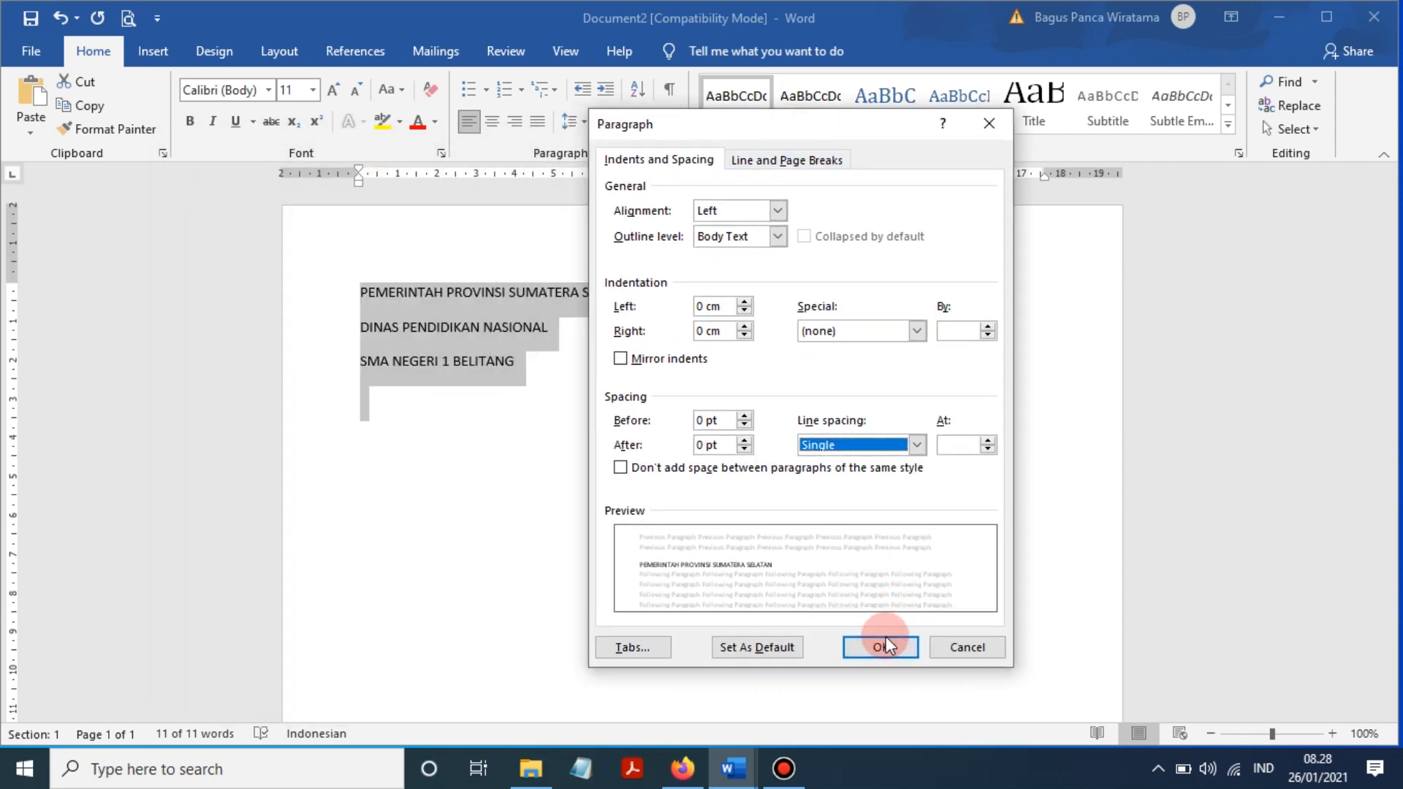
left_click(966, 647)
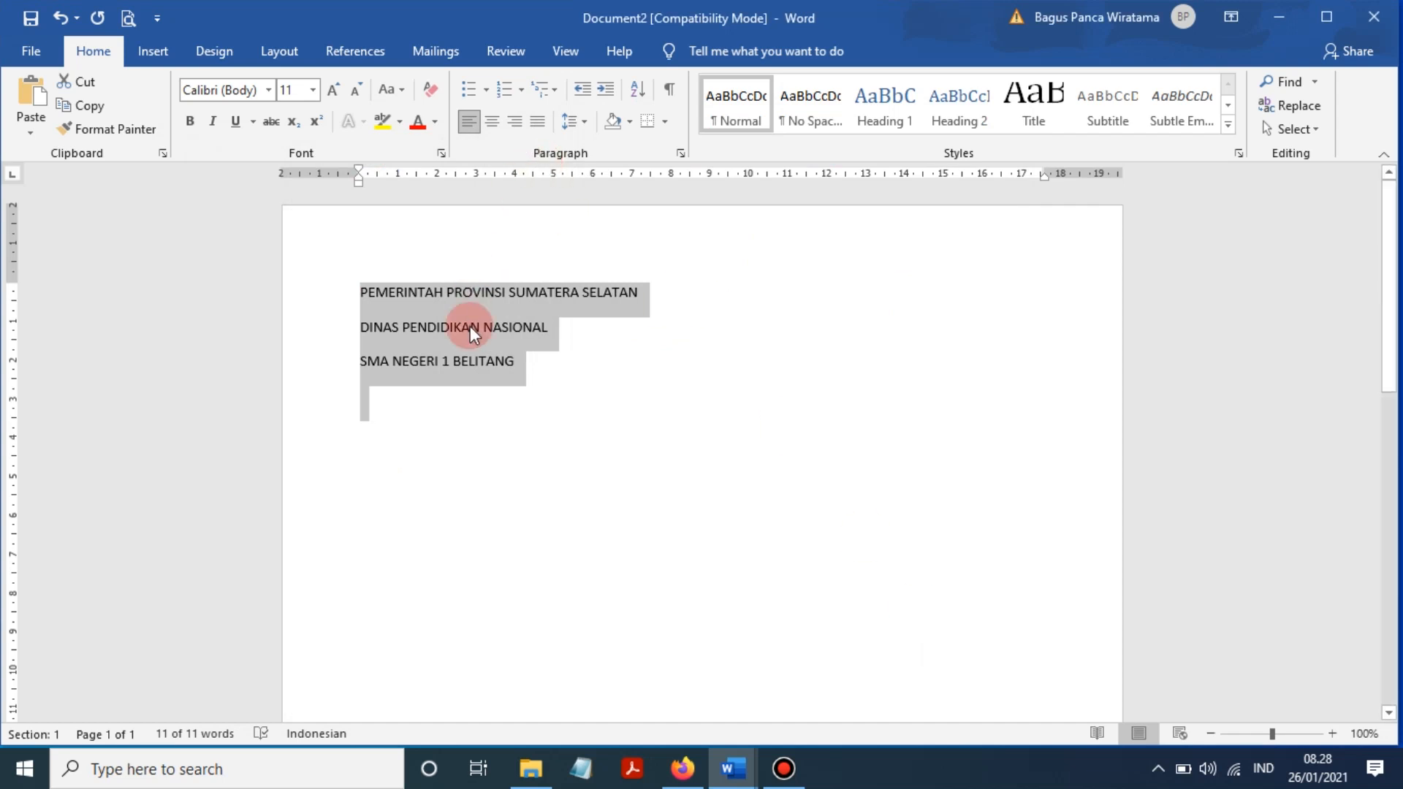
- Apply 0 pt space after and Single line spacing to the three heading lines
left_click(679, 155)
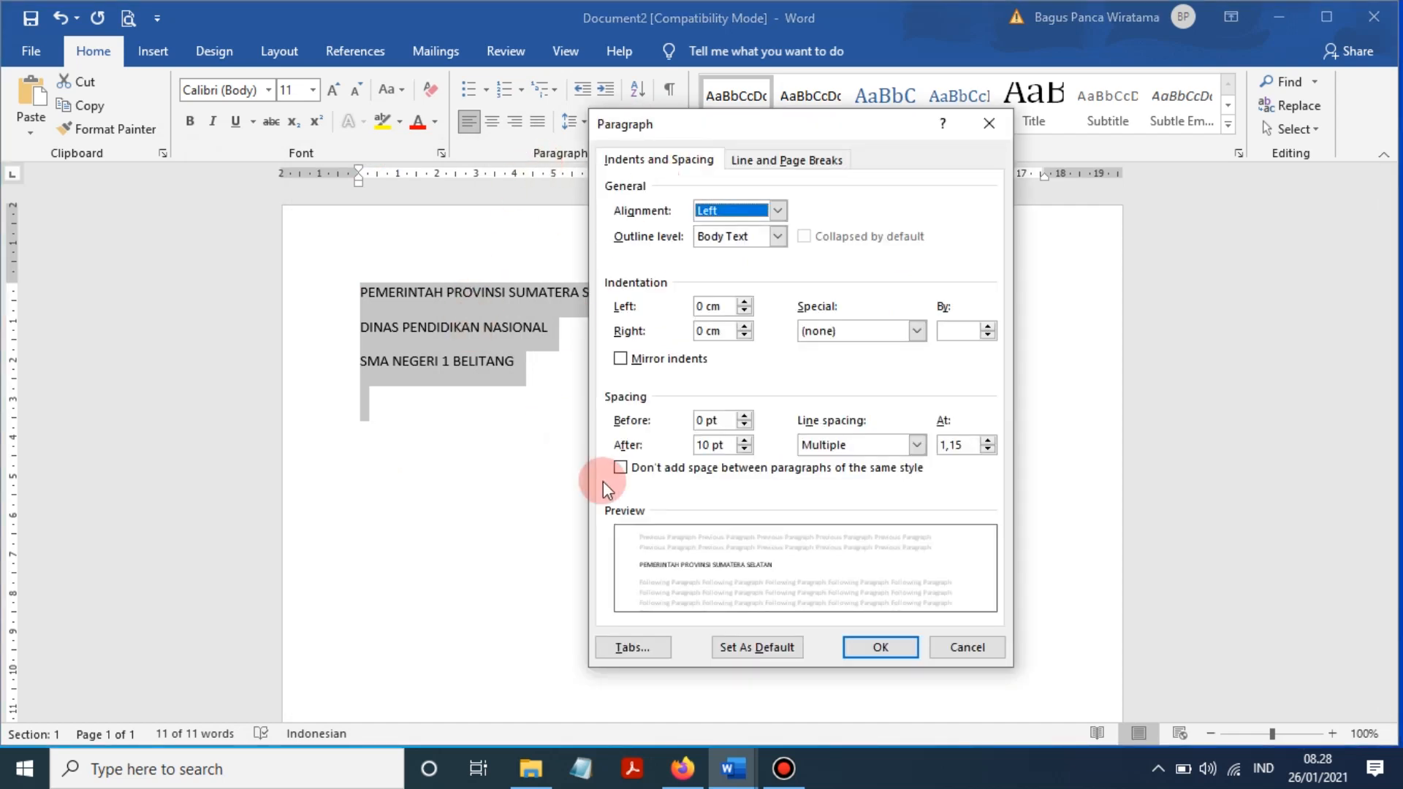
left_click(746, 449)
left_click(746, 450)
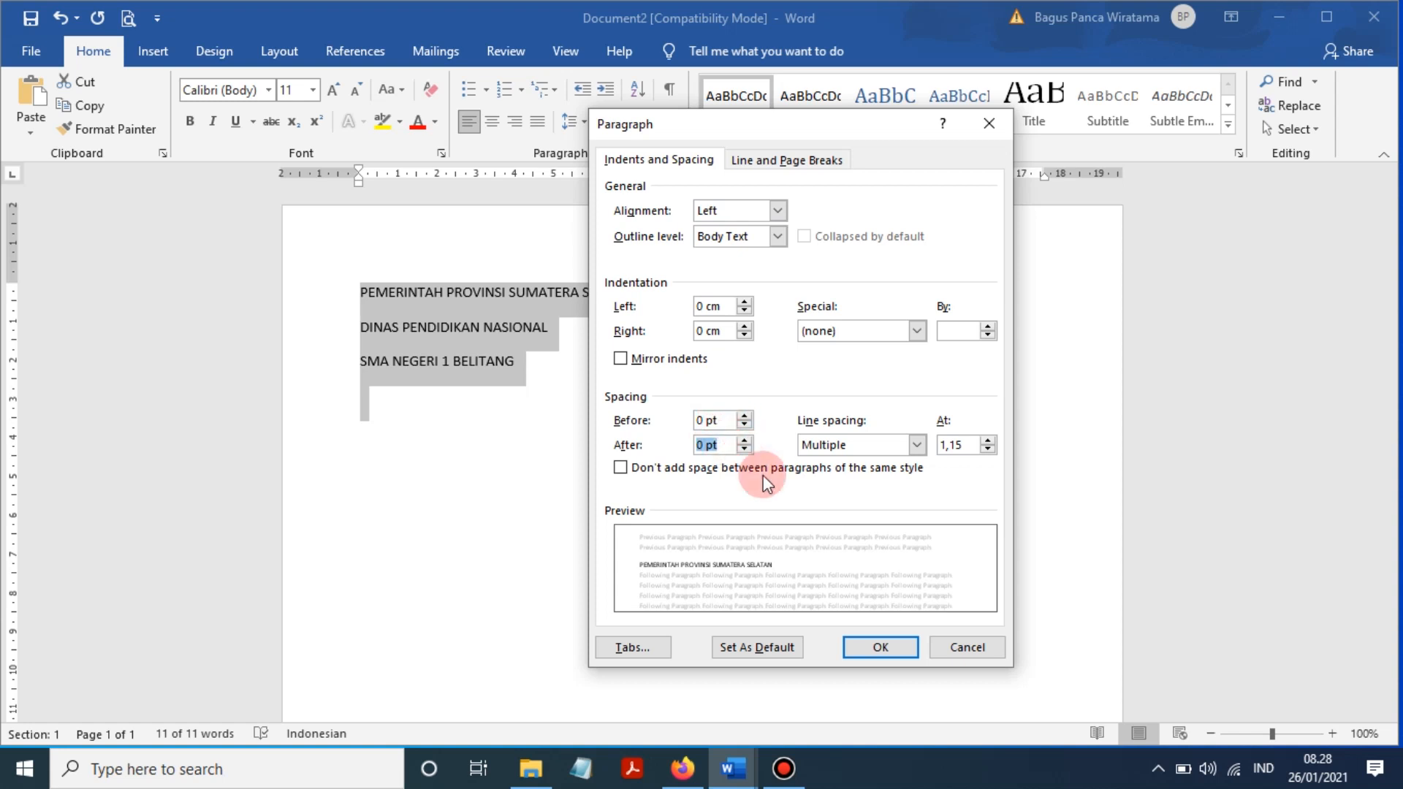
left_click(844, 443)
left_click(829, 462)
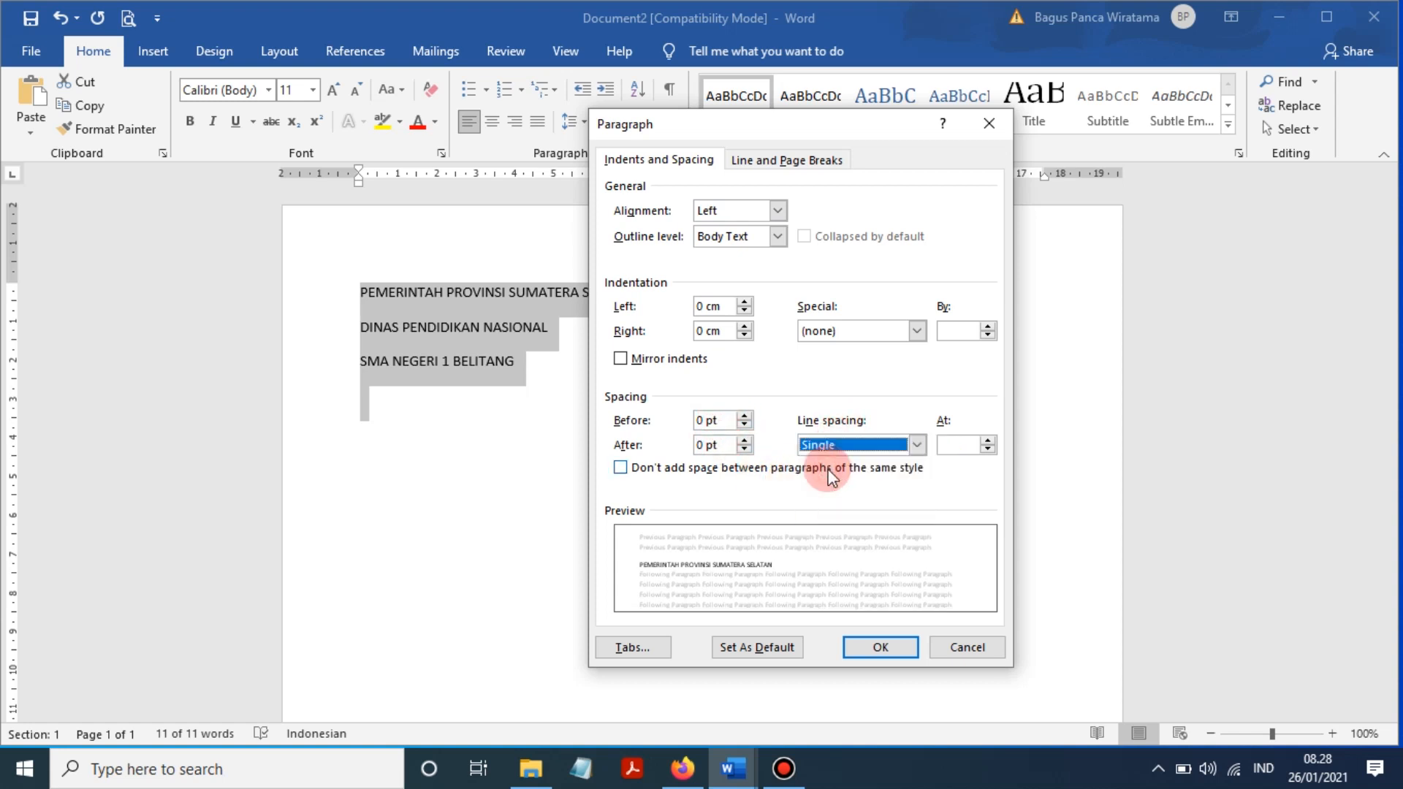
left_click(830, 441)
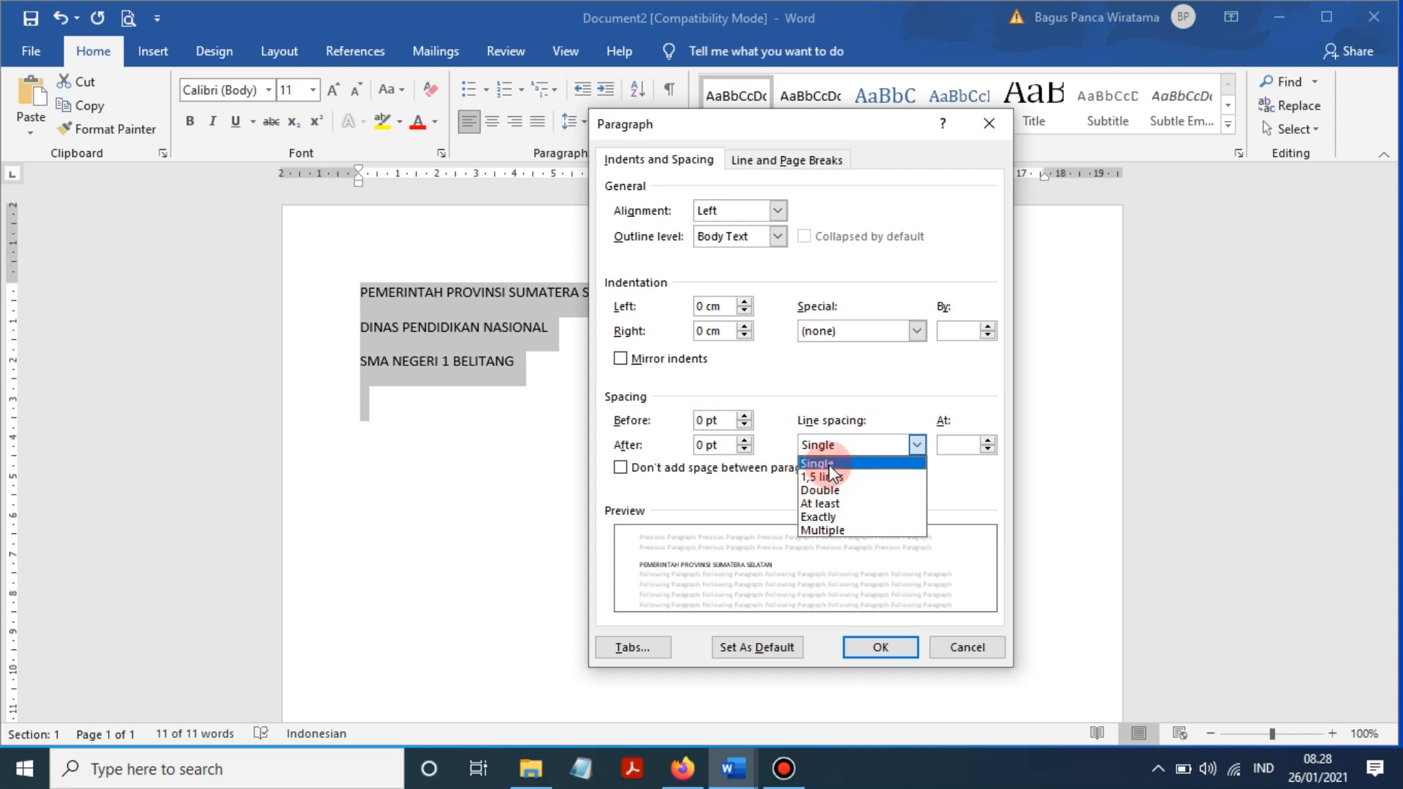
left_click(829, 465)
left_click(882, 646)
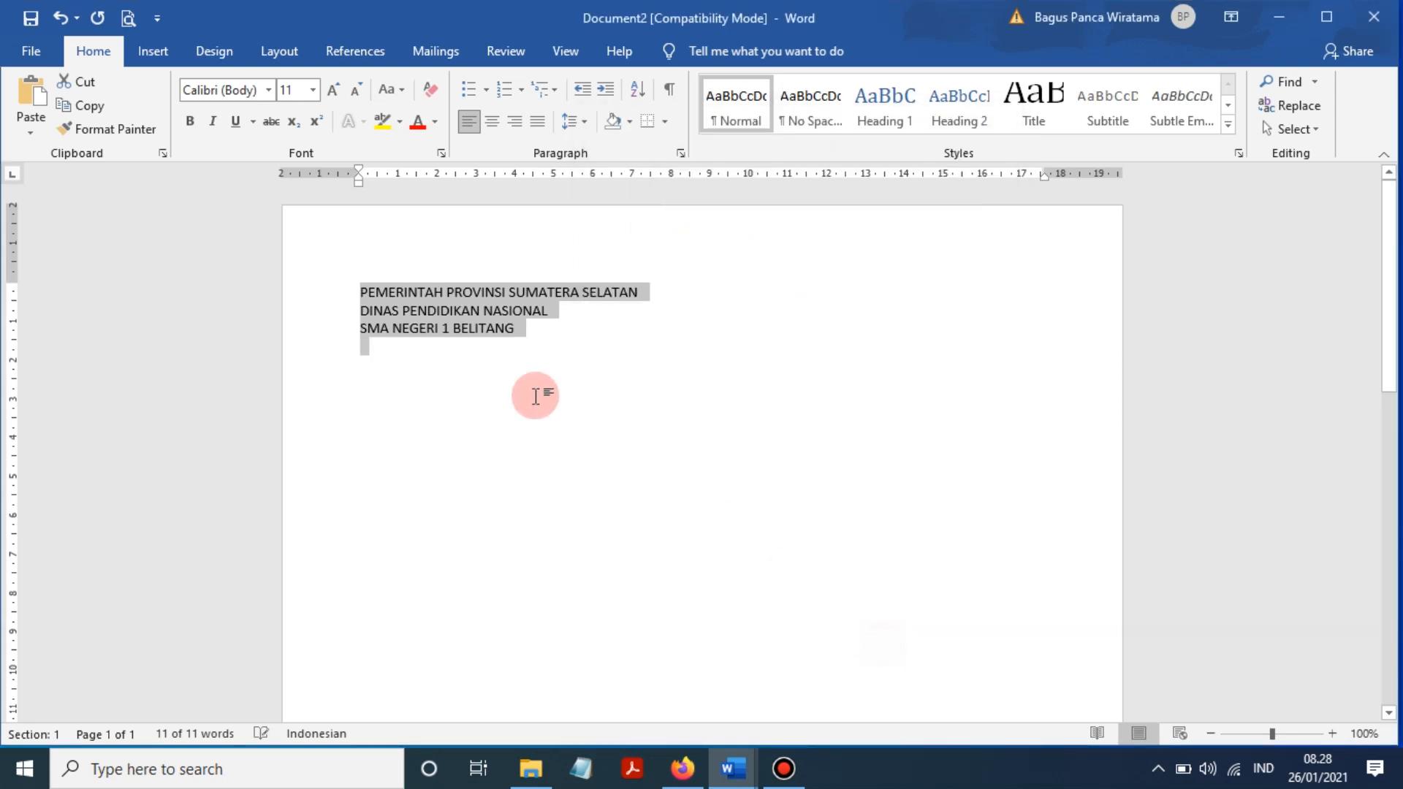
left_click(501, 348)
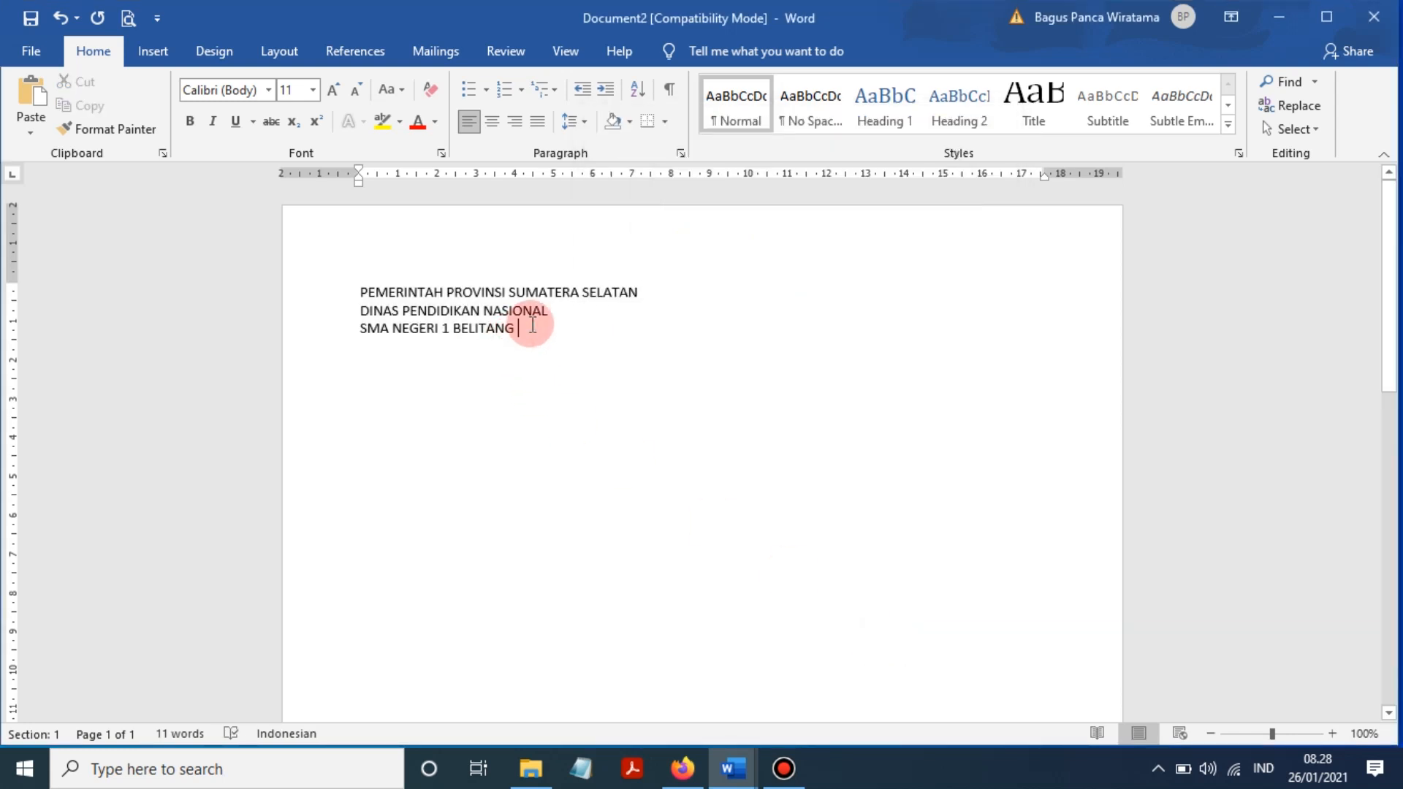
- Centre the three heading lines on the page
left_click_drag(533, 324, 361, 286)
left_click(493, 123)
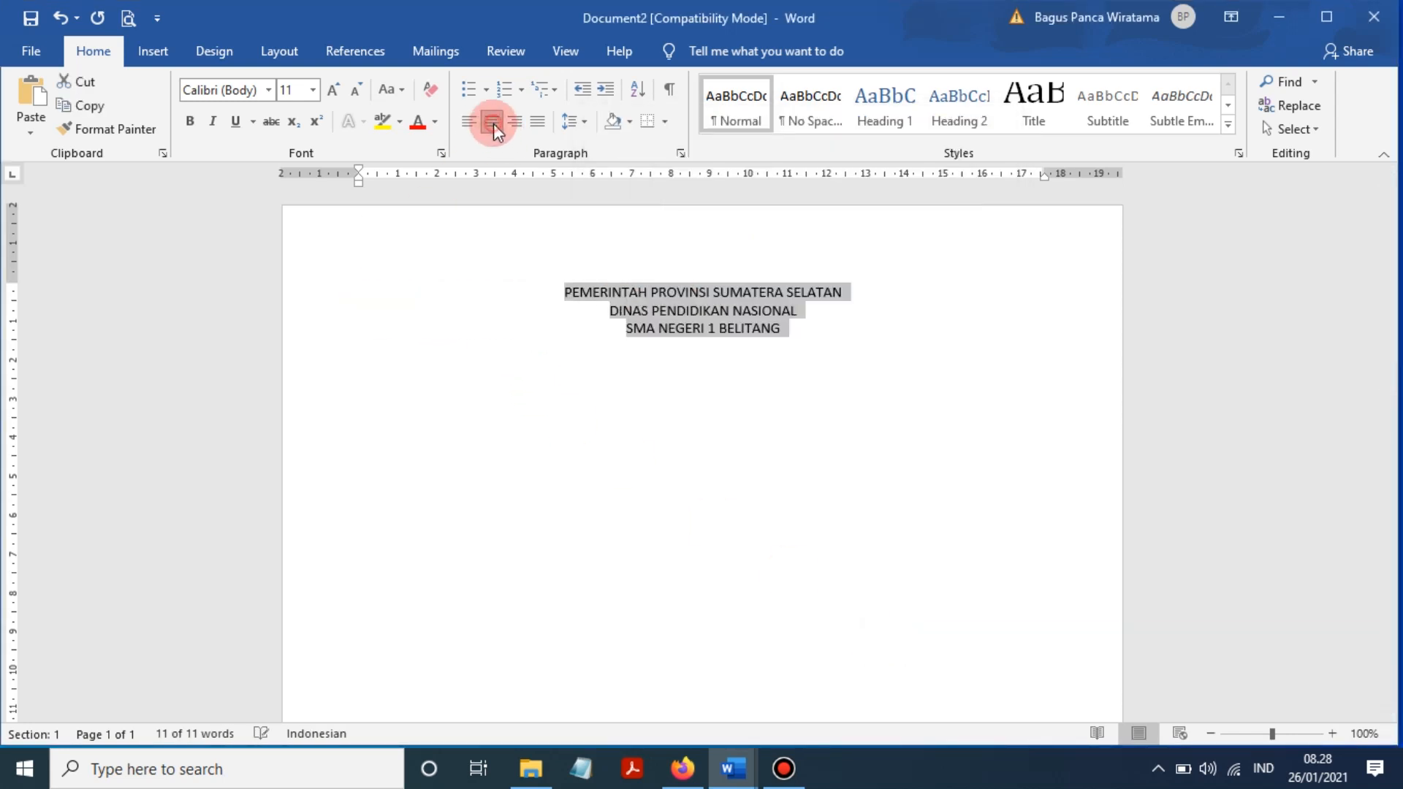
left_click(760, 375)
left_click_drag(852, 277, 546, 291)
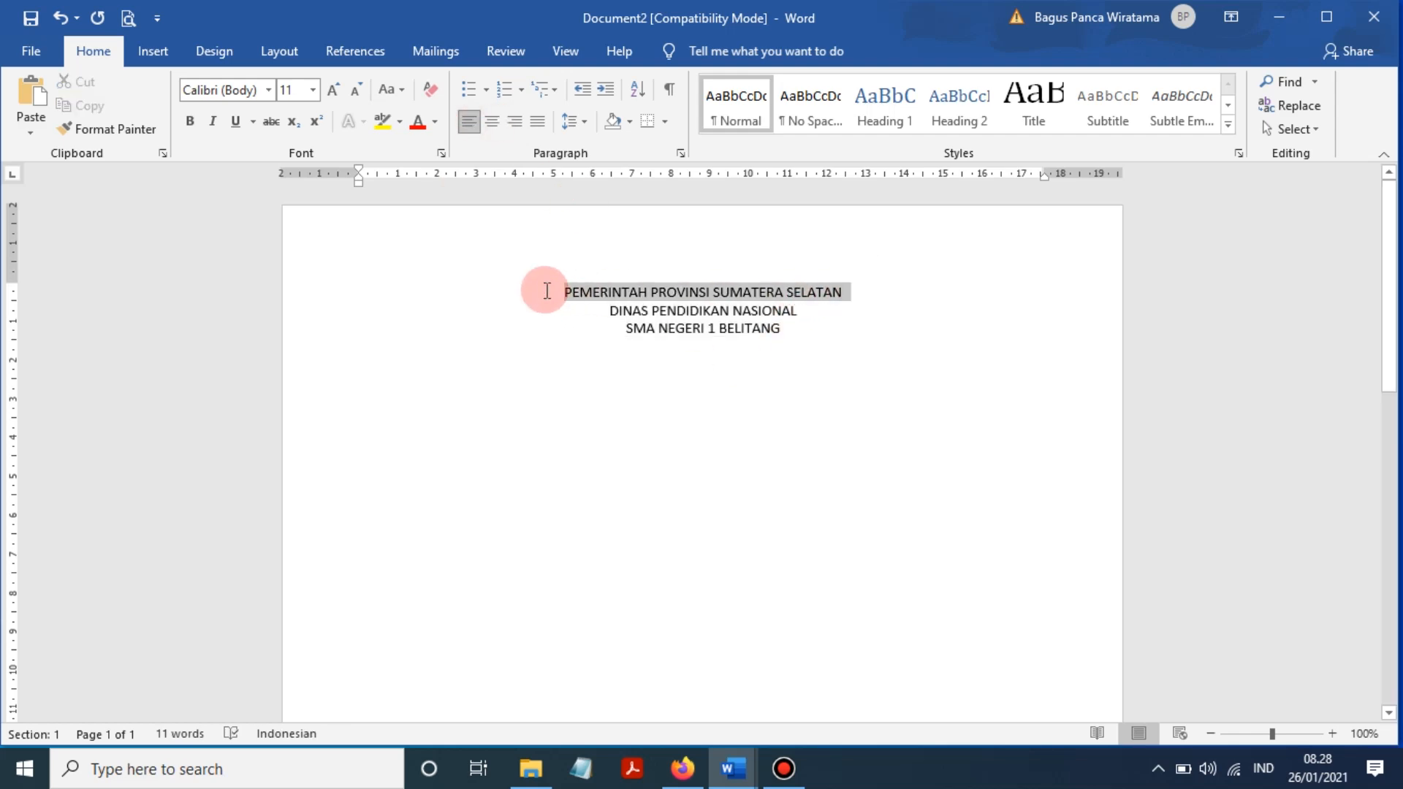
- Check the Aturan notes in lat kop sma, then return to Document2
mouse_move(732, 768)
left_click(598, 672)
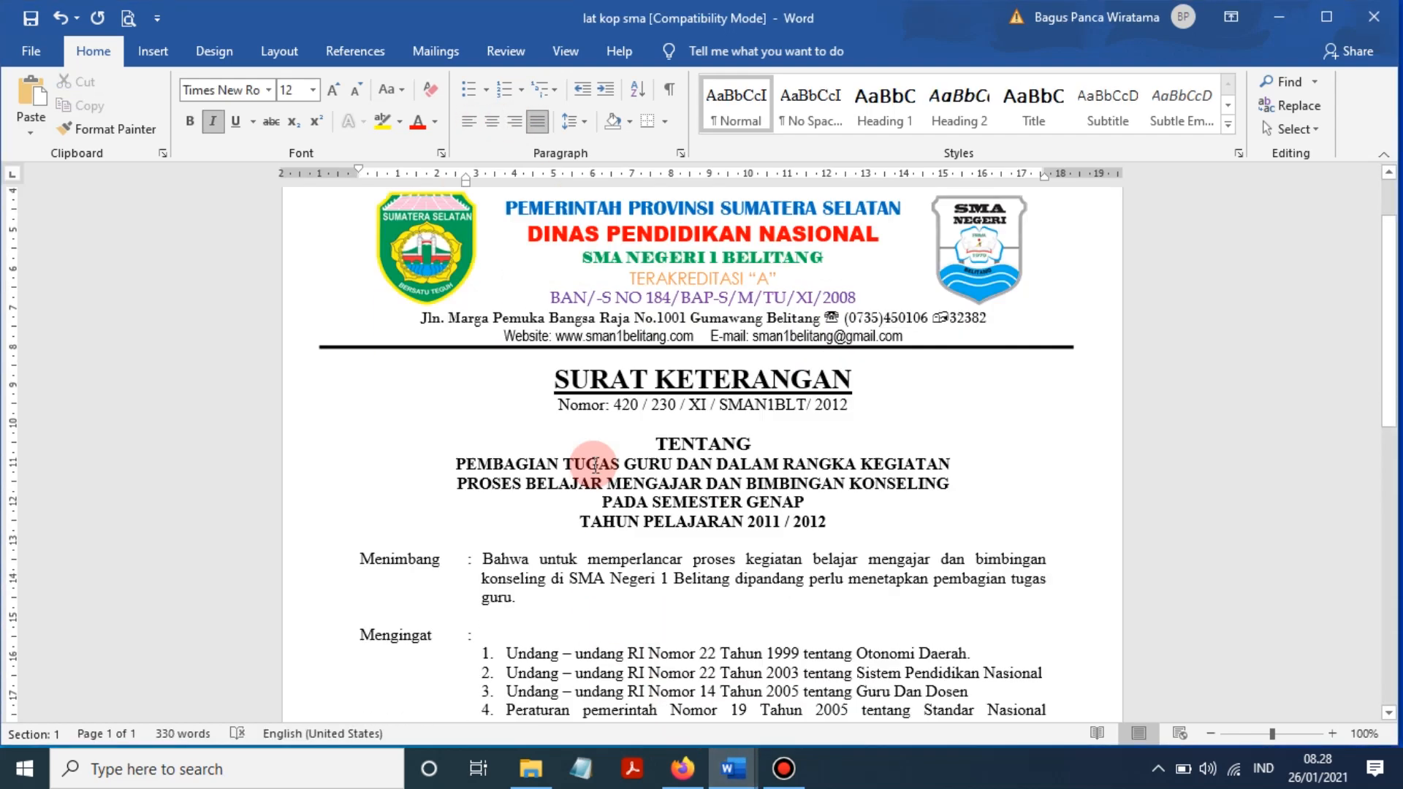
scroll(596, 465, "down", 10)
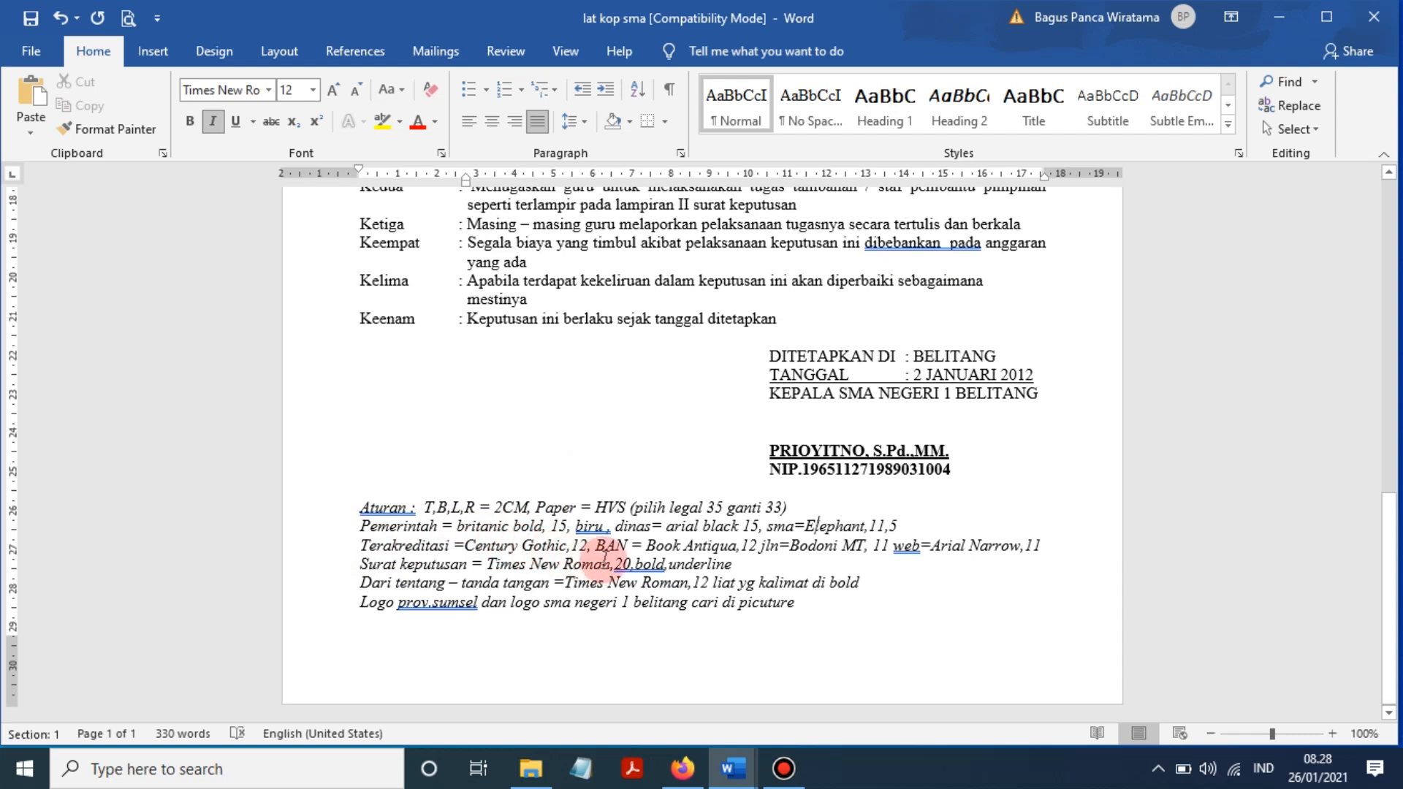
mouse_move(731, 767)
left_click(785, 629)
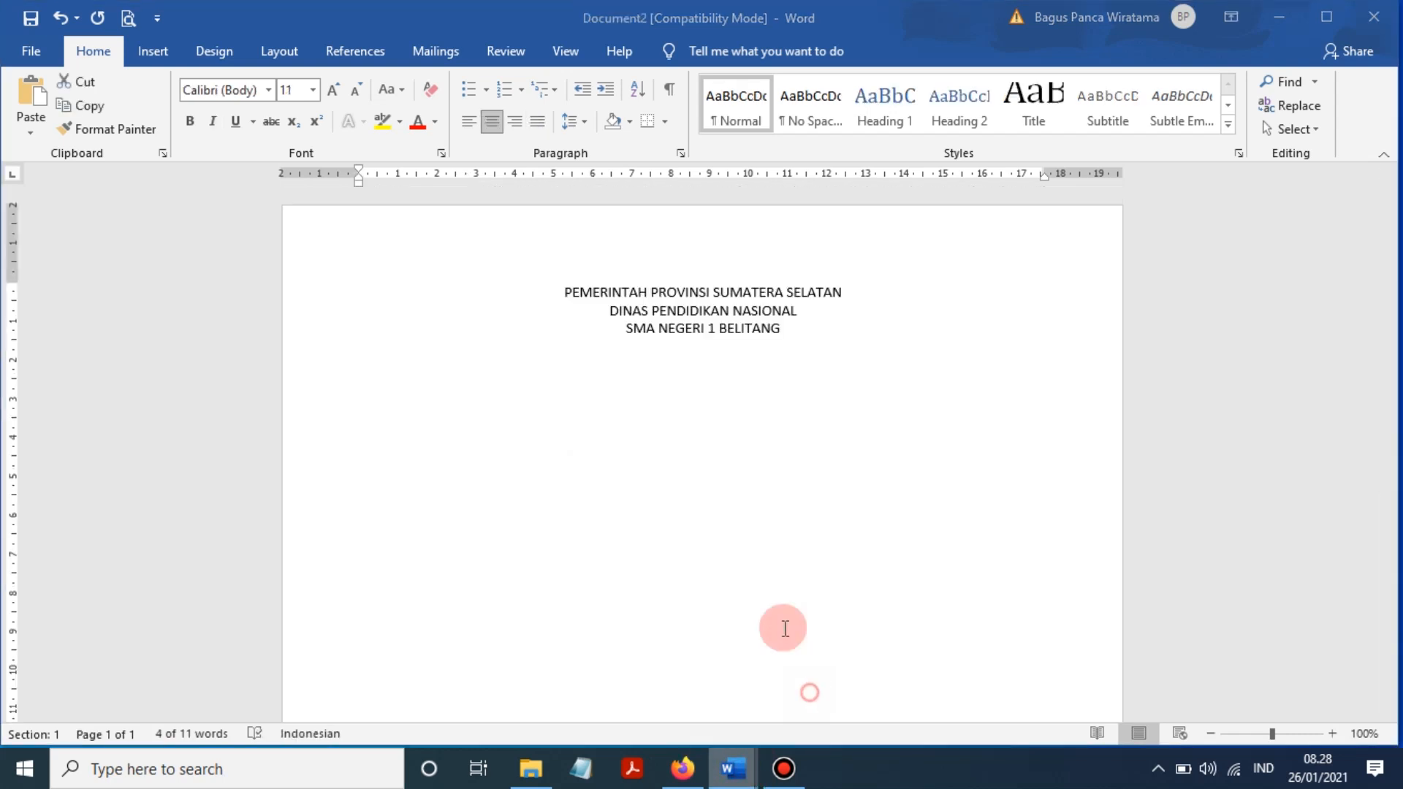
- Make the PEMERINTAH PROVINSI SUMATERA SELATAN line Britannic Bold 15 pt
left_click_drag(564, 293, 611, 313)
left_click(269, 91)
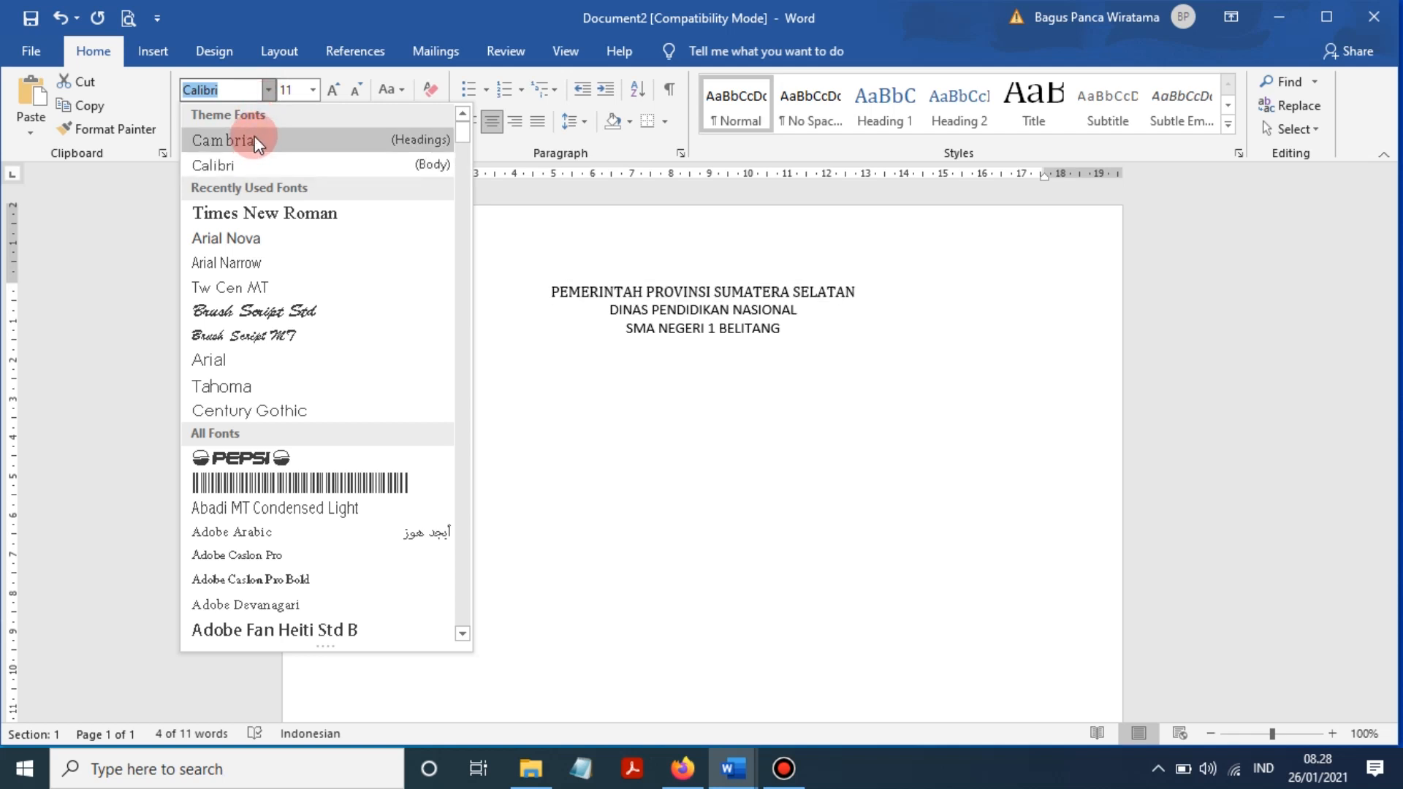
type("Broadway")
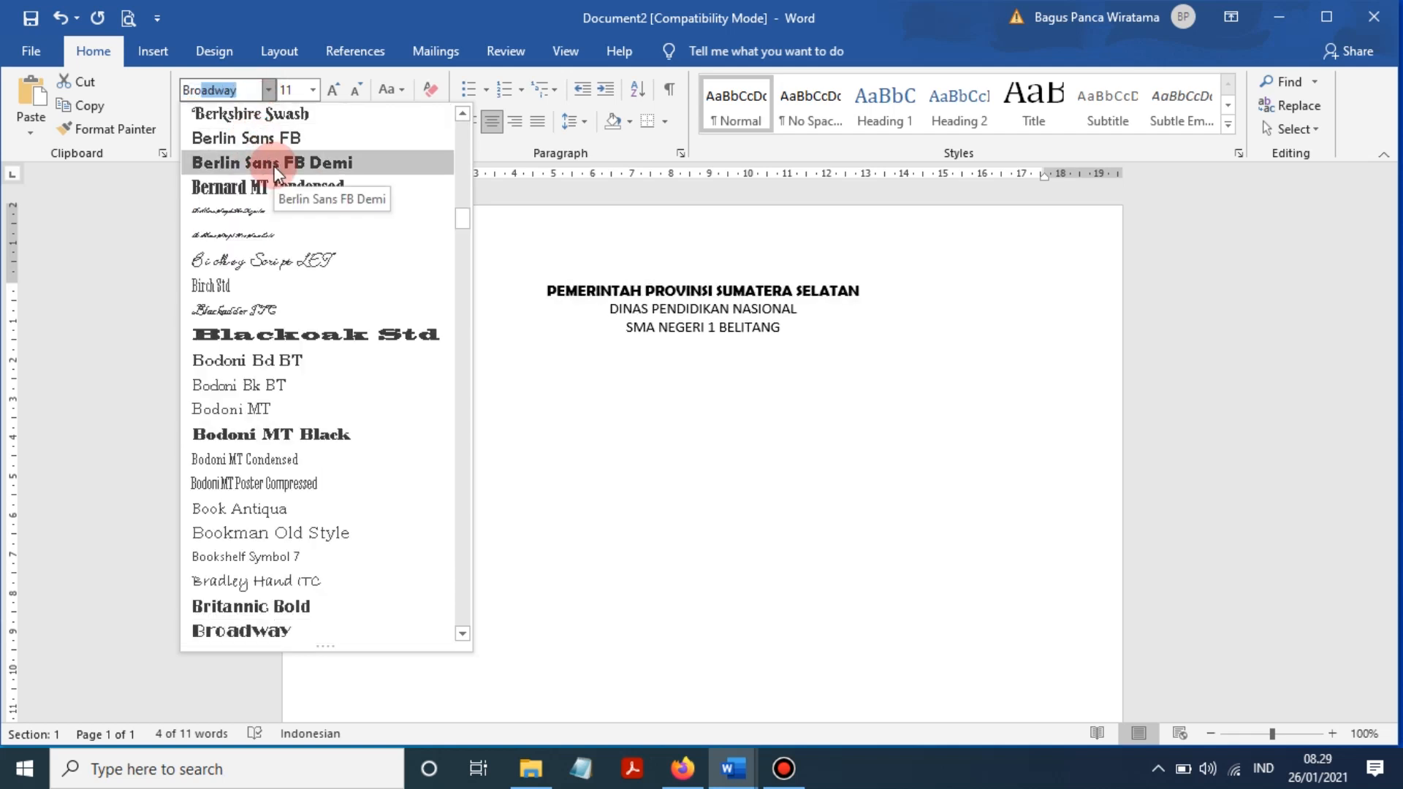
left_click(300, 602)
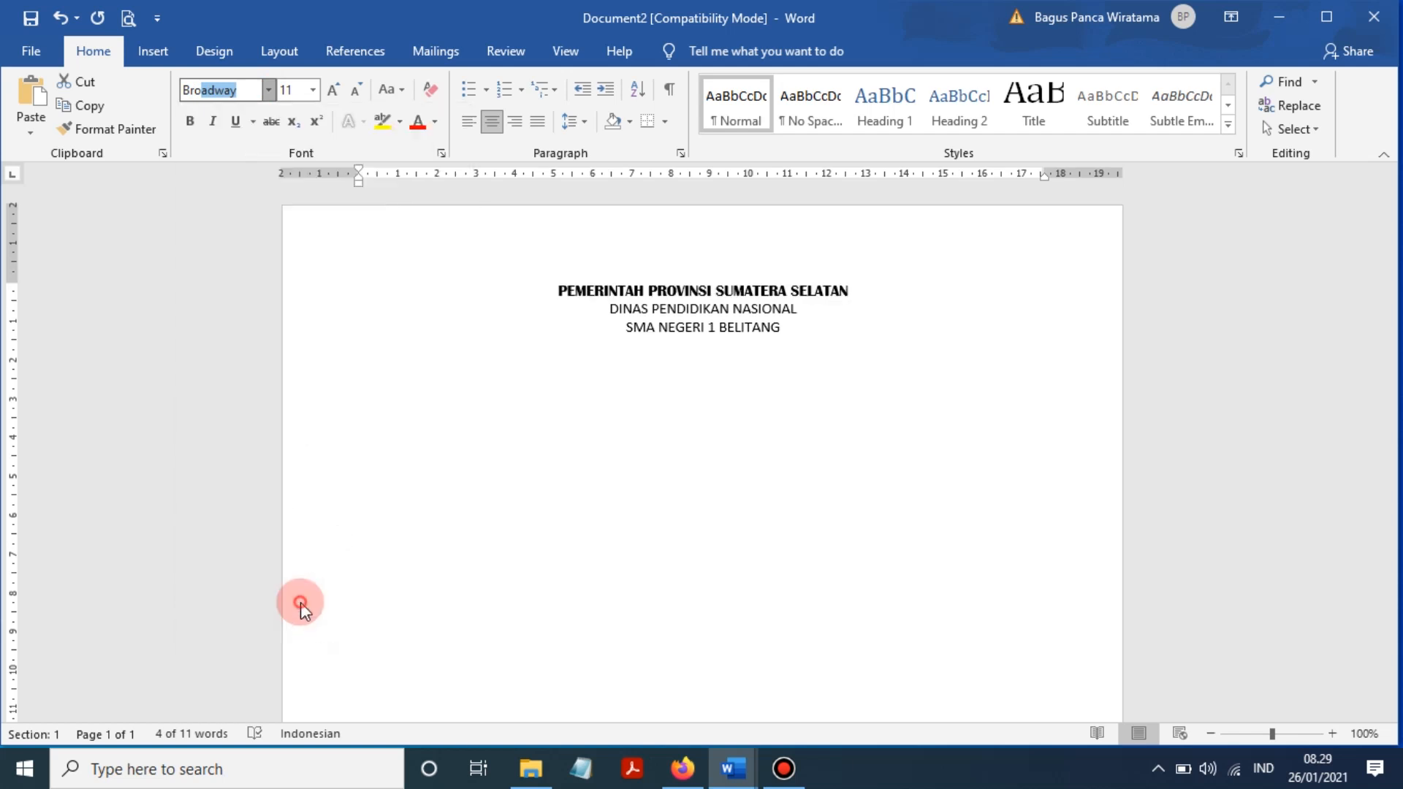
left_click(300, 86)
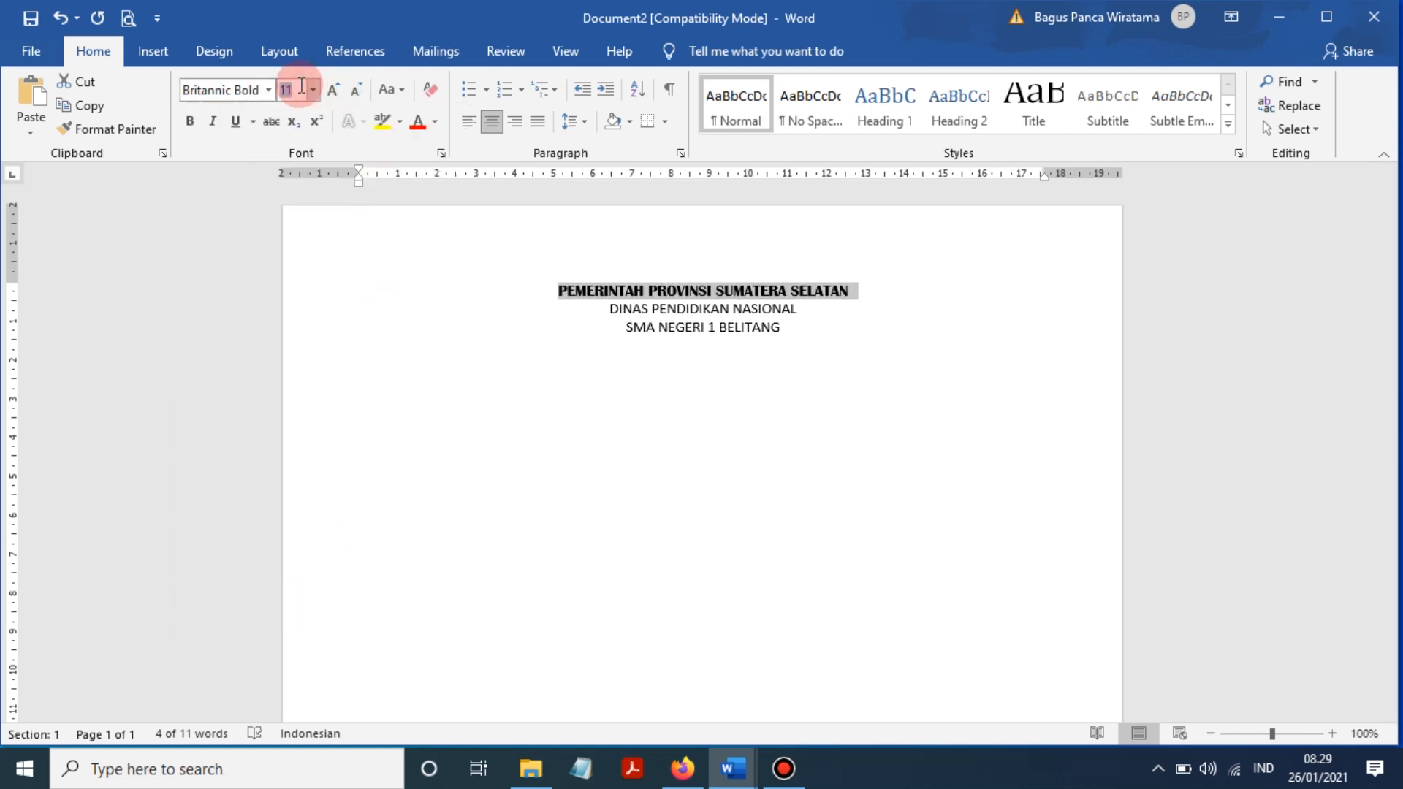
type("15")
key("Return")
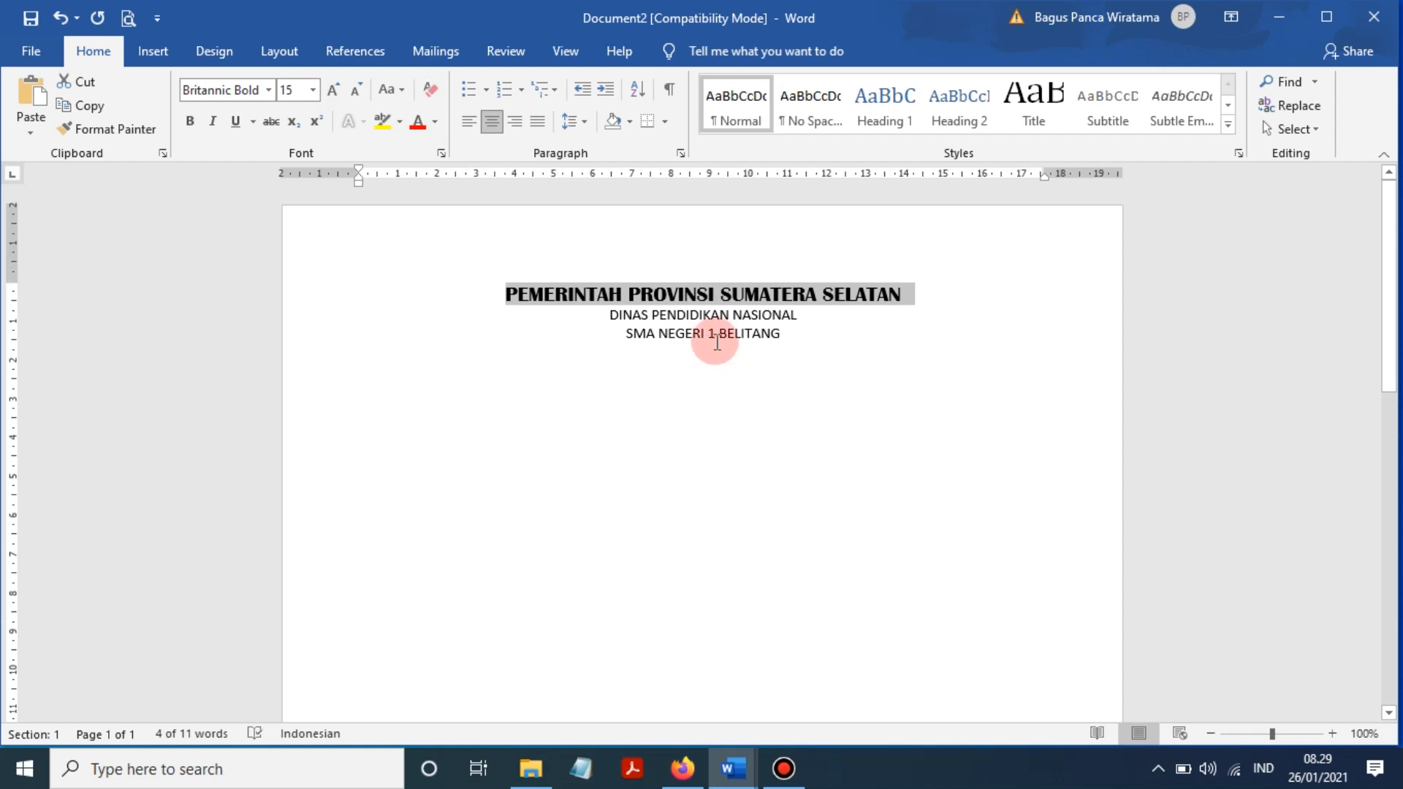
- Compare the DINAS line against the lat kop sma reference document
left_click_drag(803, 315, 611, 315)
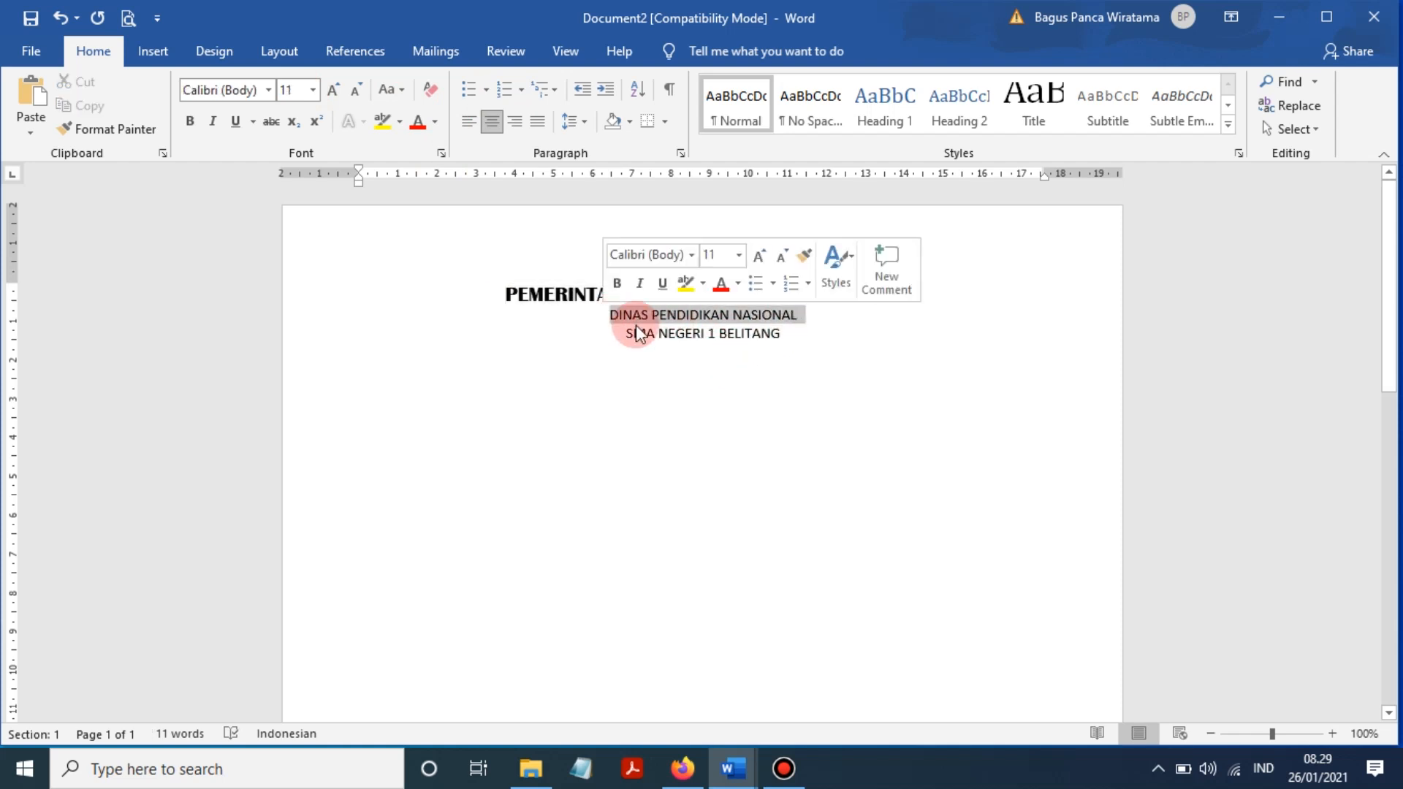
left_click(808, 348)
mouse_move(733, 768)
left_click(629, 680)
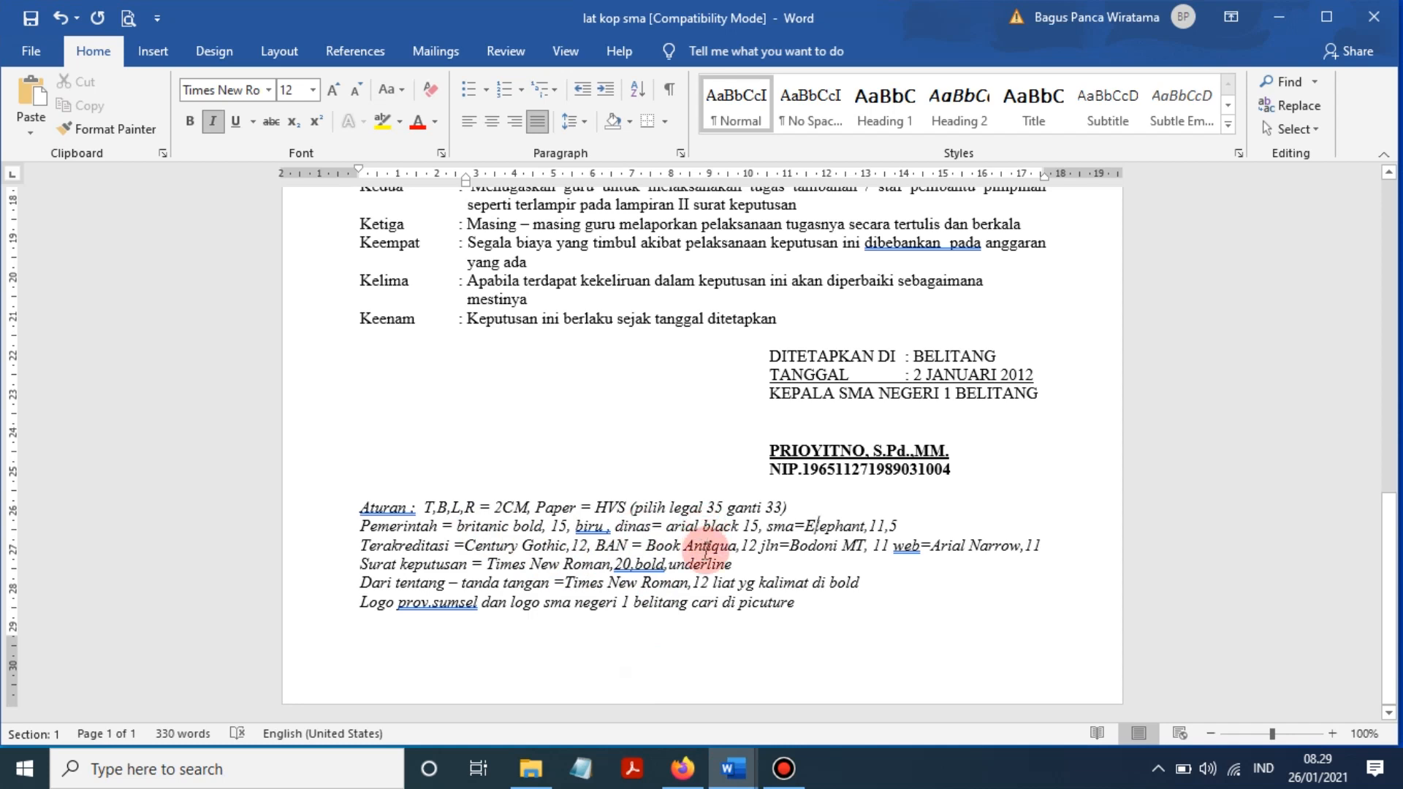
mouse_move(733, 768)
left_click(808, 682)
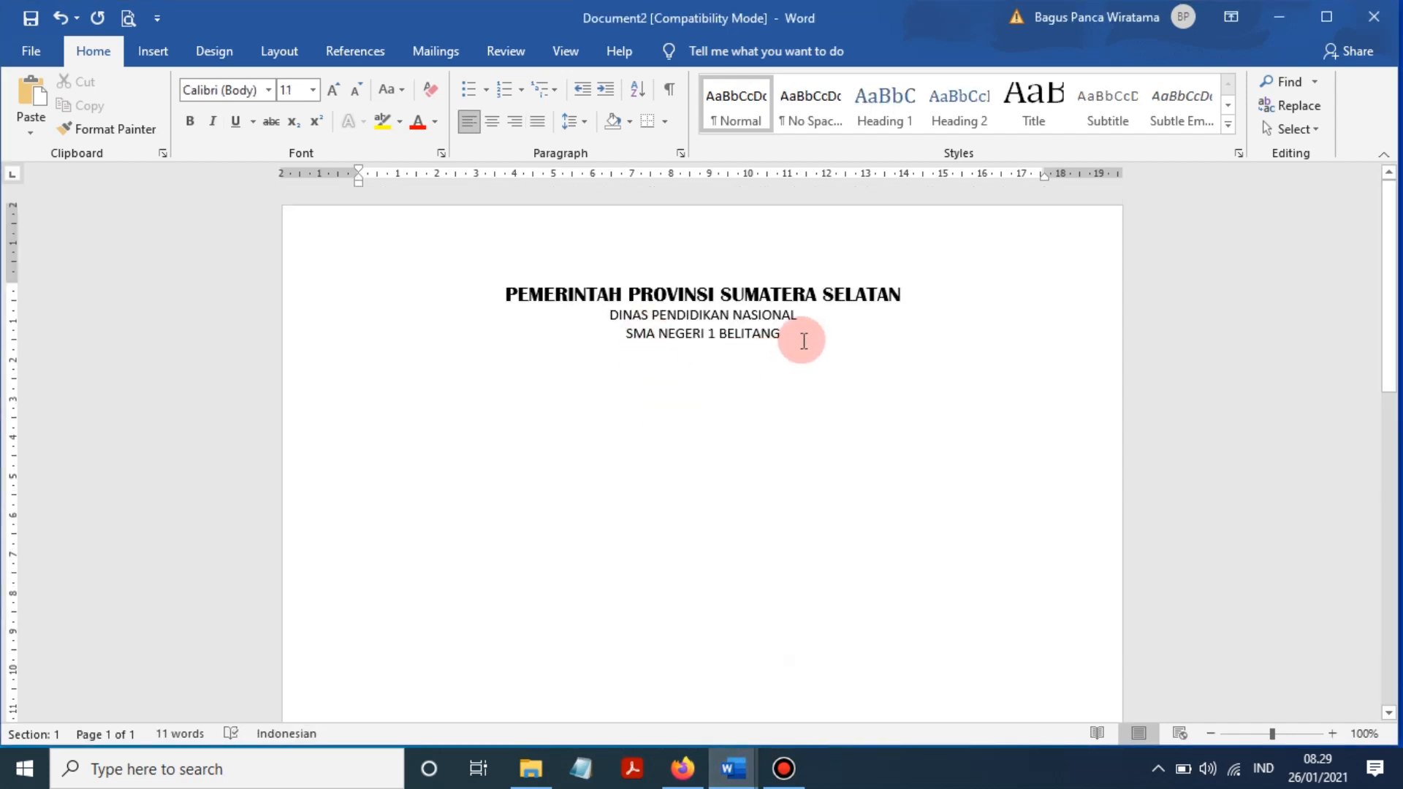
- Set the DINAS PENDIDIKAN NASIONAL and SMA NEGERI 1 BELITANG lines to Britannic Bold 14 pt
left_click_drag(802, 335, 623, 316)
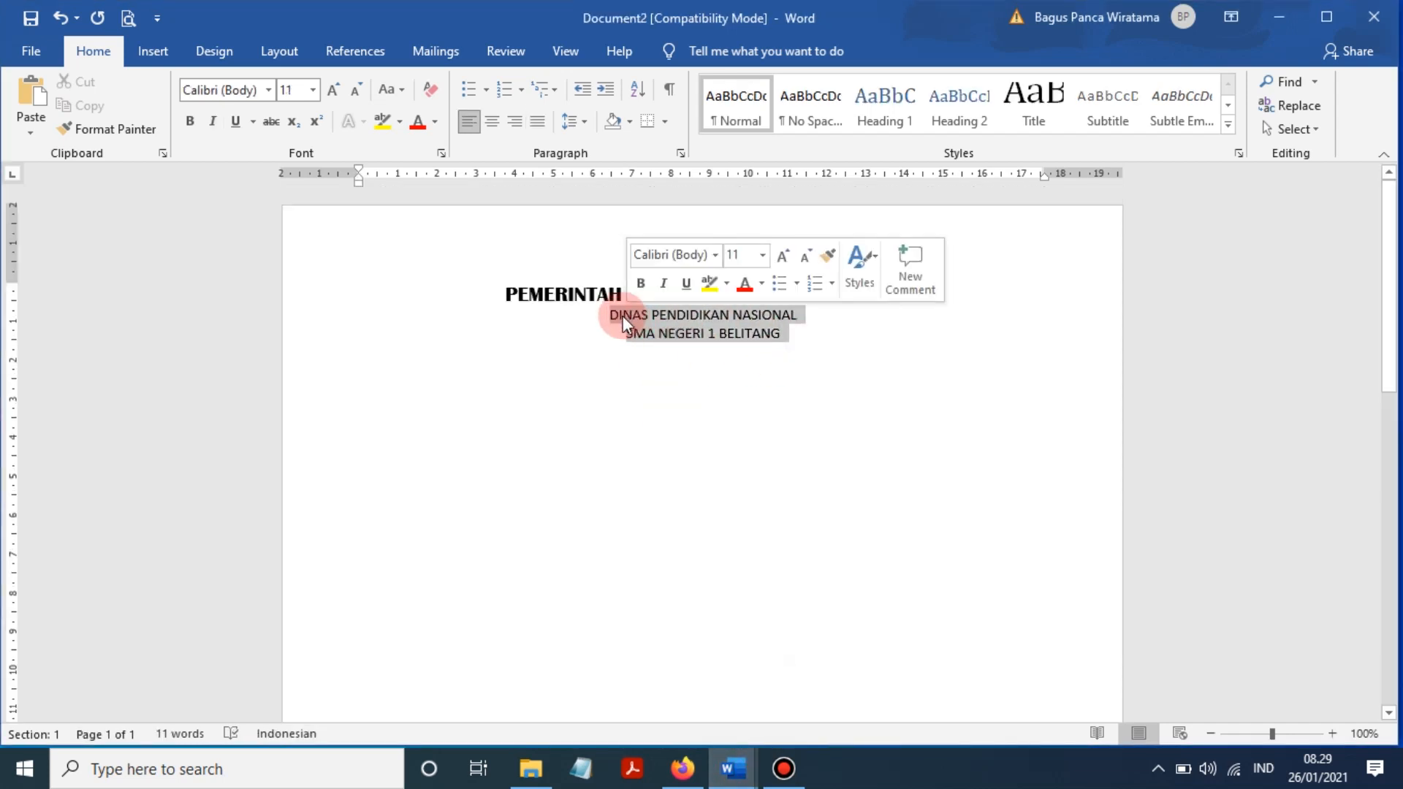
left_click(317, 91)
left_click(296, 210)
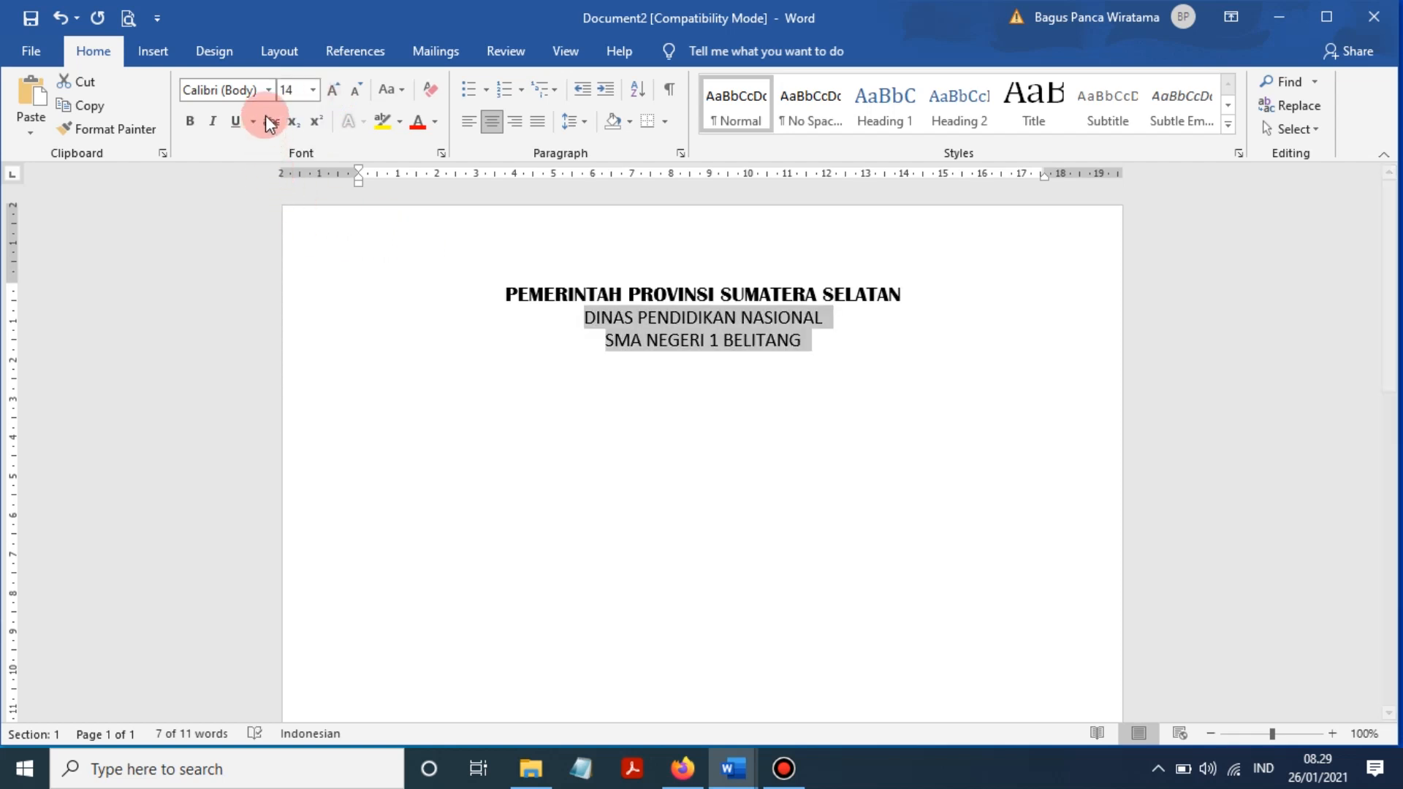
left_click(268, 90)
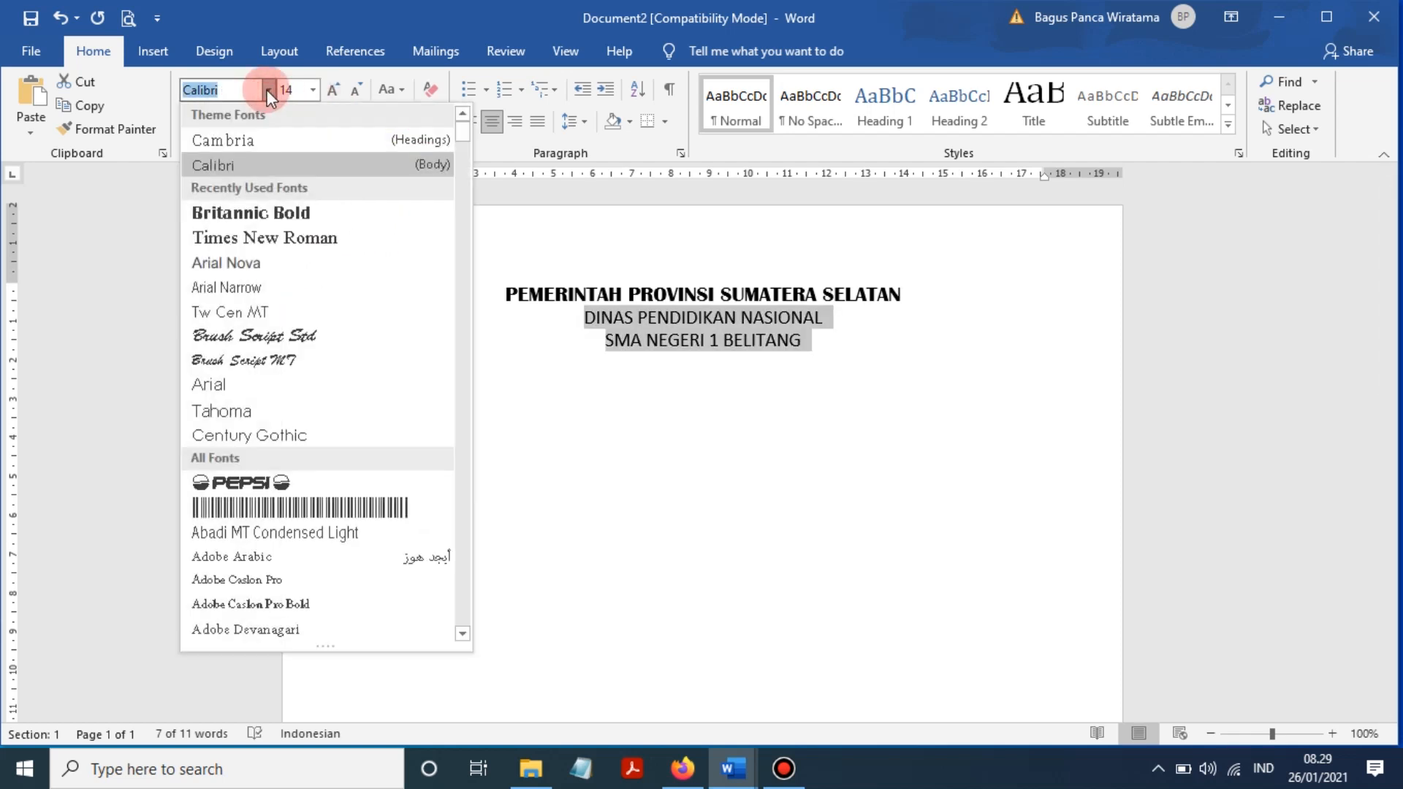
left_click(274, 212)
left_click(852, 345)
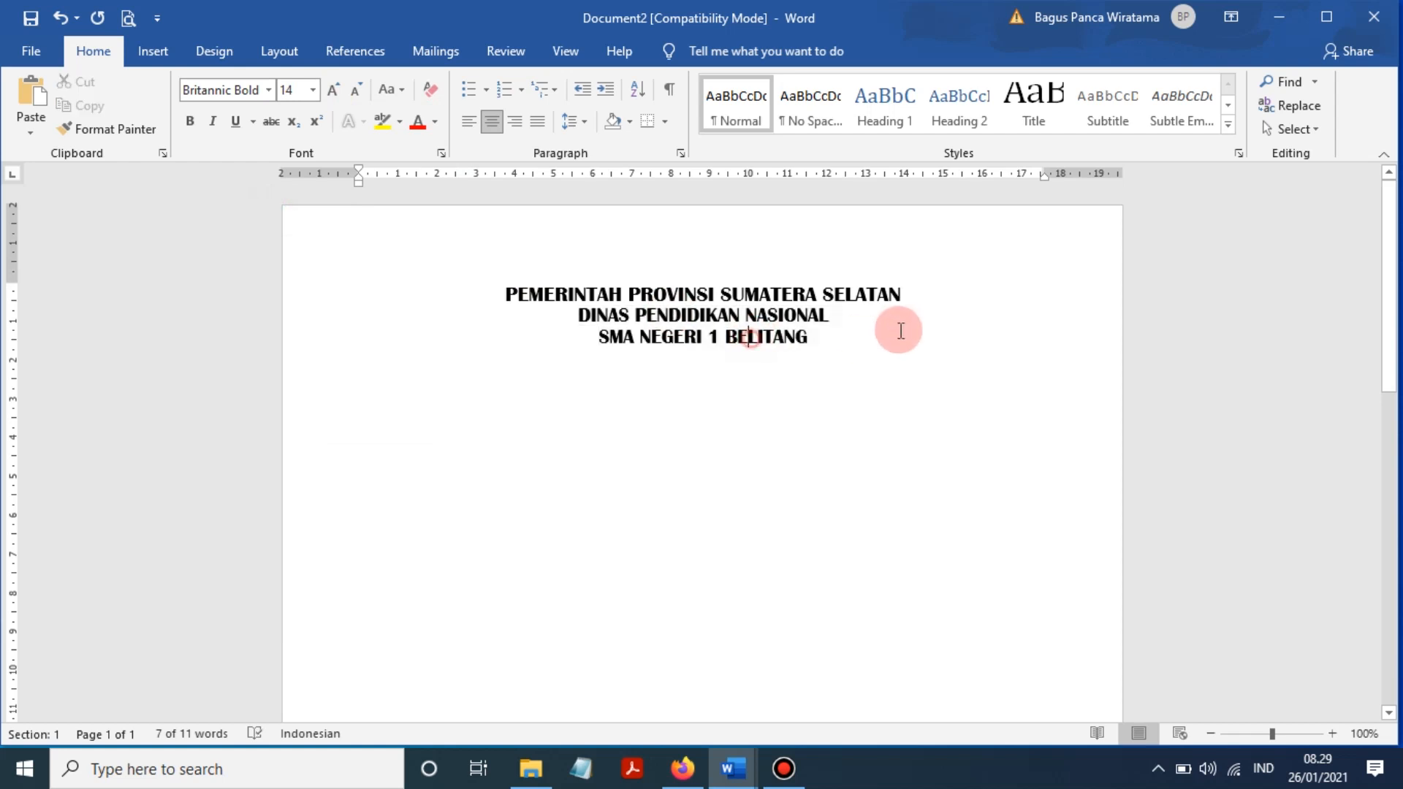
left_click_drag(758, 336, 448, 275)
left_click(563, 393)
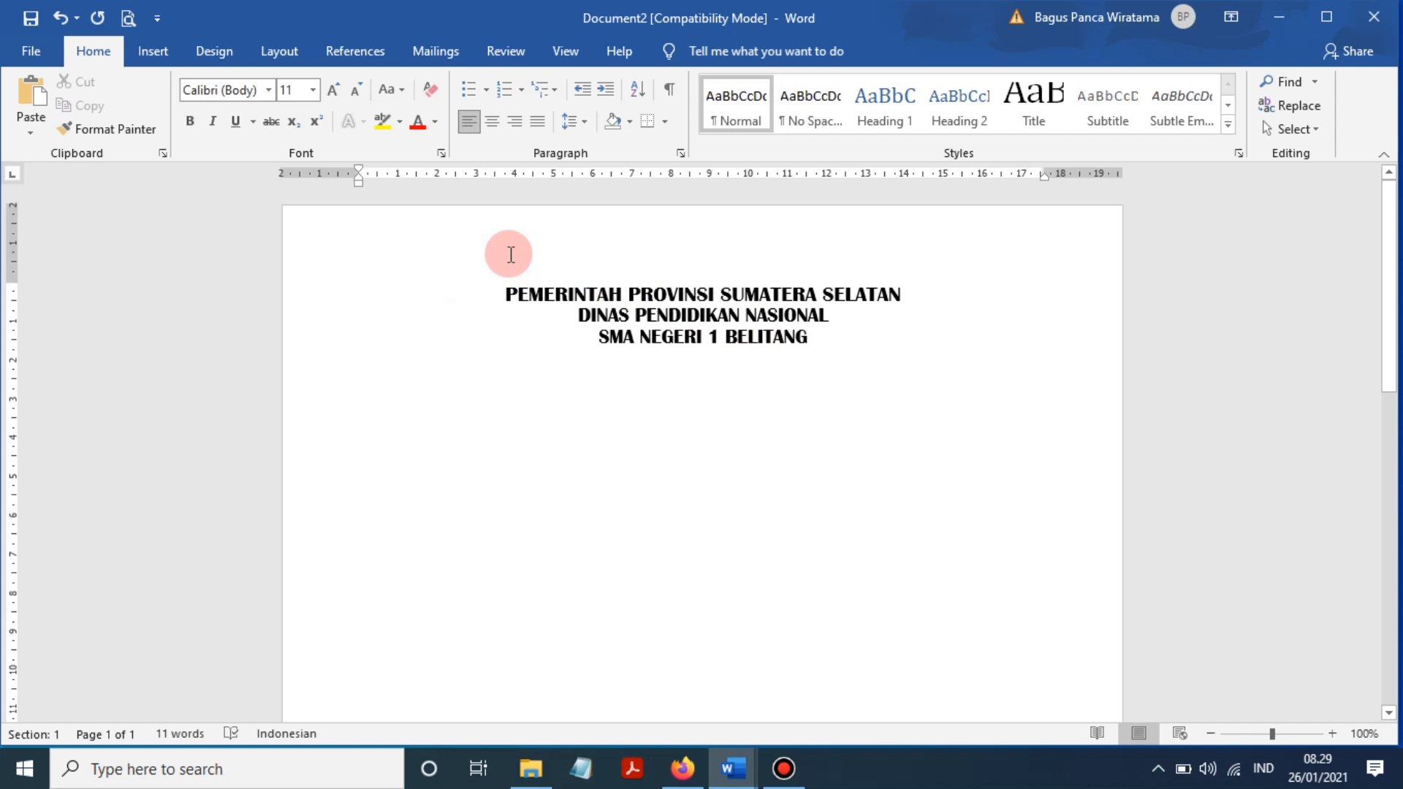
- After DINAS PENDIDIKAN NASIONAL, insert the LOGO PROVINSI SUMATERA SELATAN picture from the Pictures folder
left_click(941, 317)
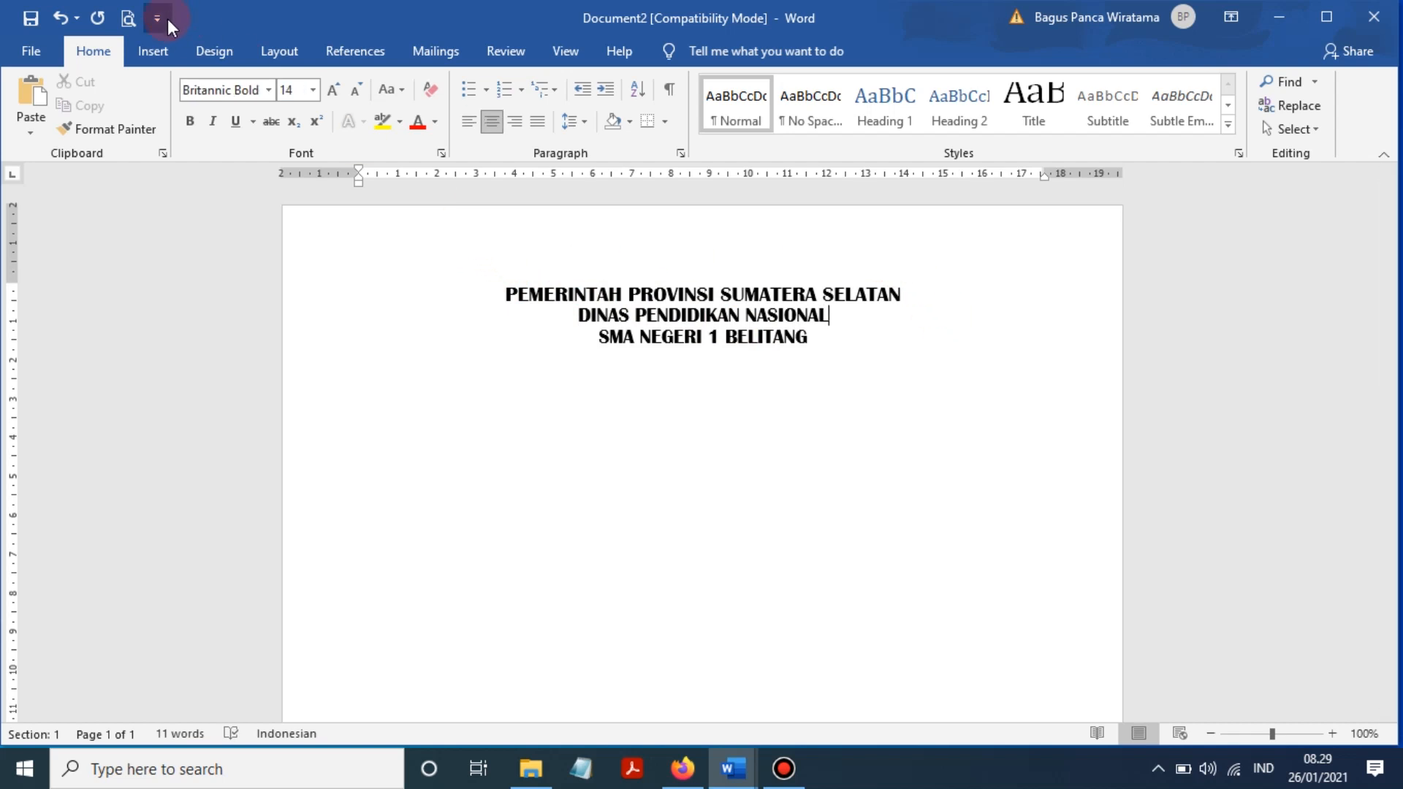
left_click(159, 47)
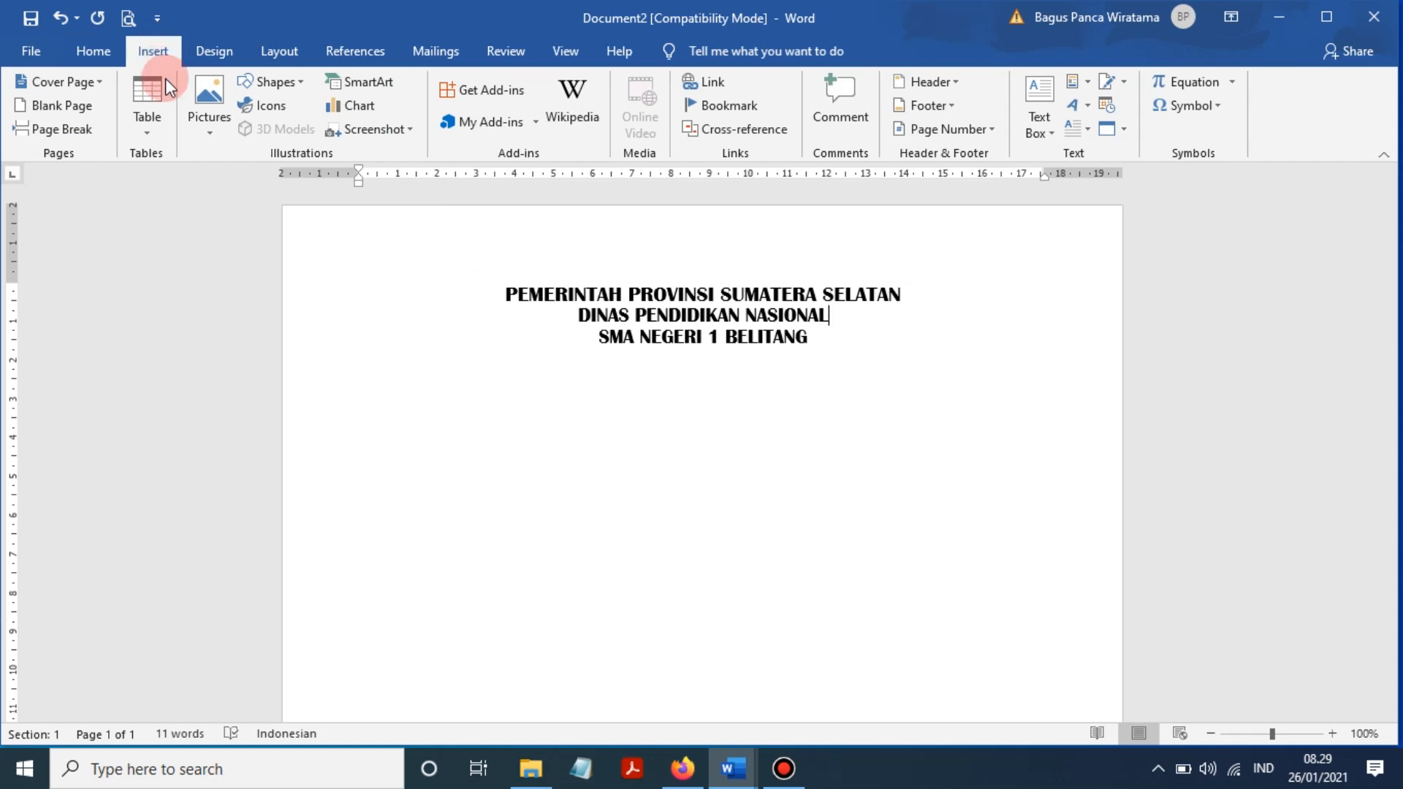
left_click(210, 131)
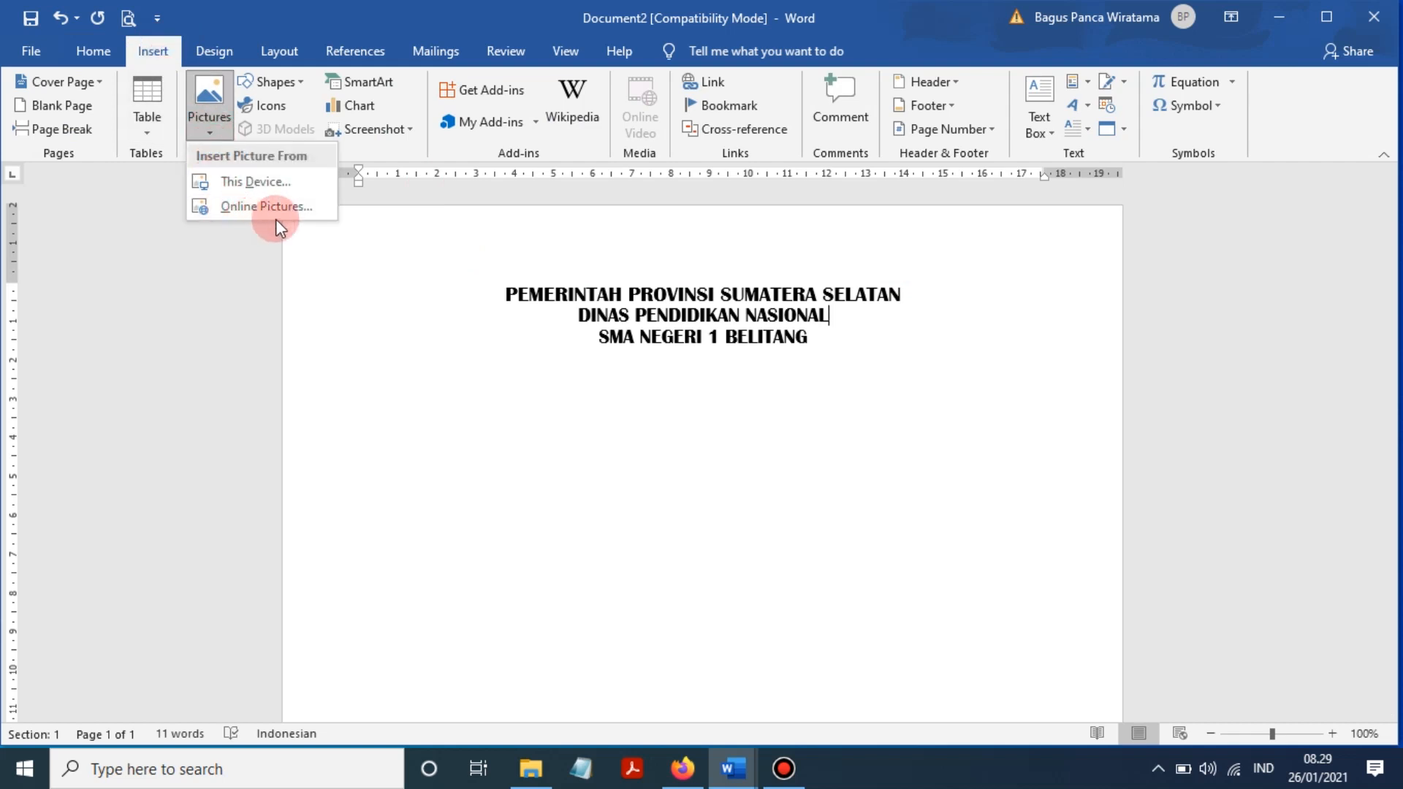
left_click(293, 191)
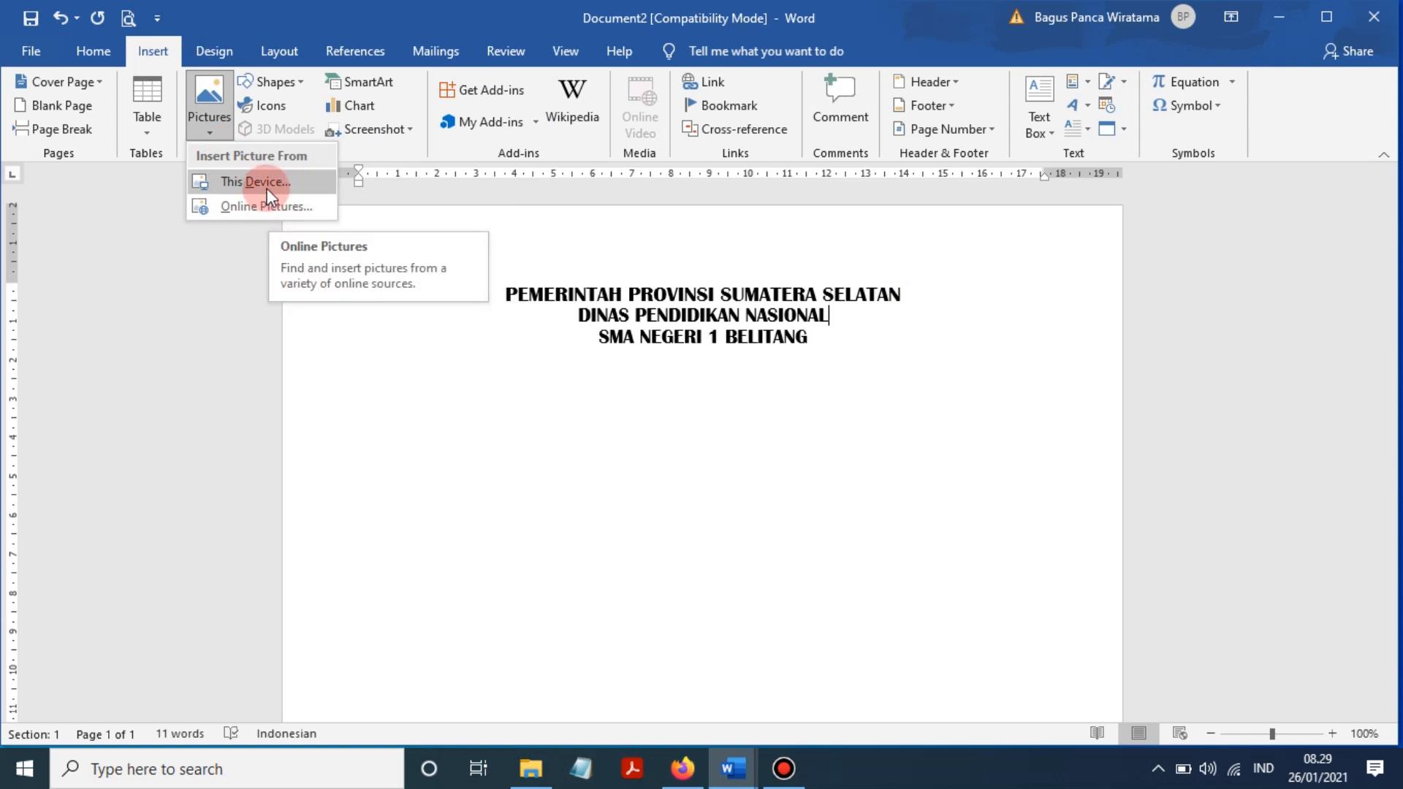
left_click(266, 185)
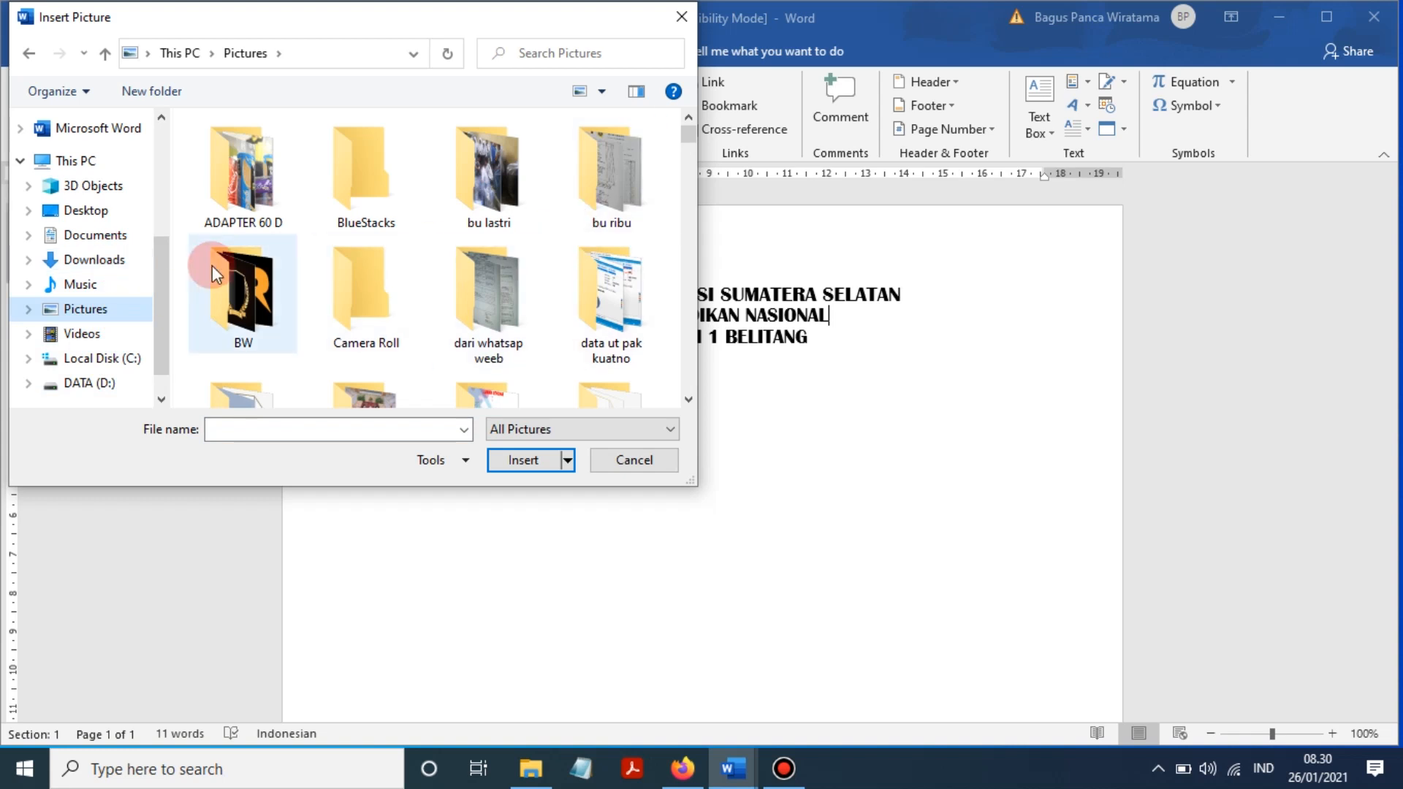
scroll(638, 213, "down", 3)
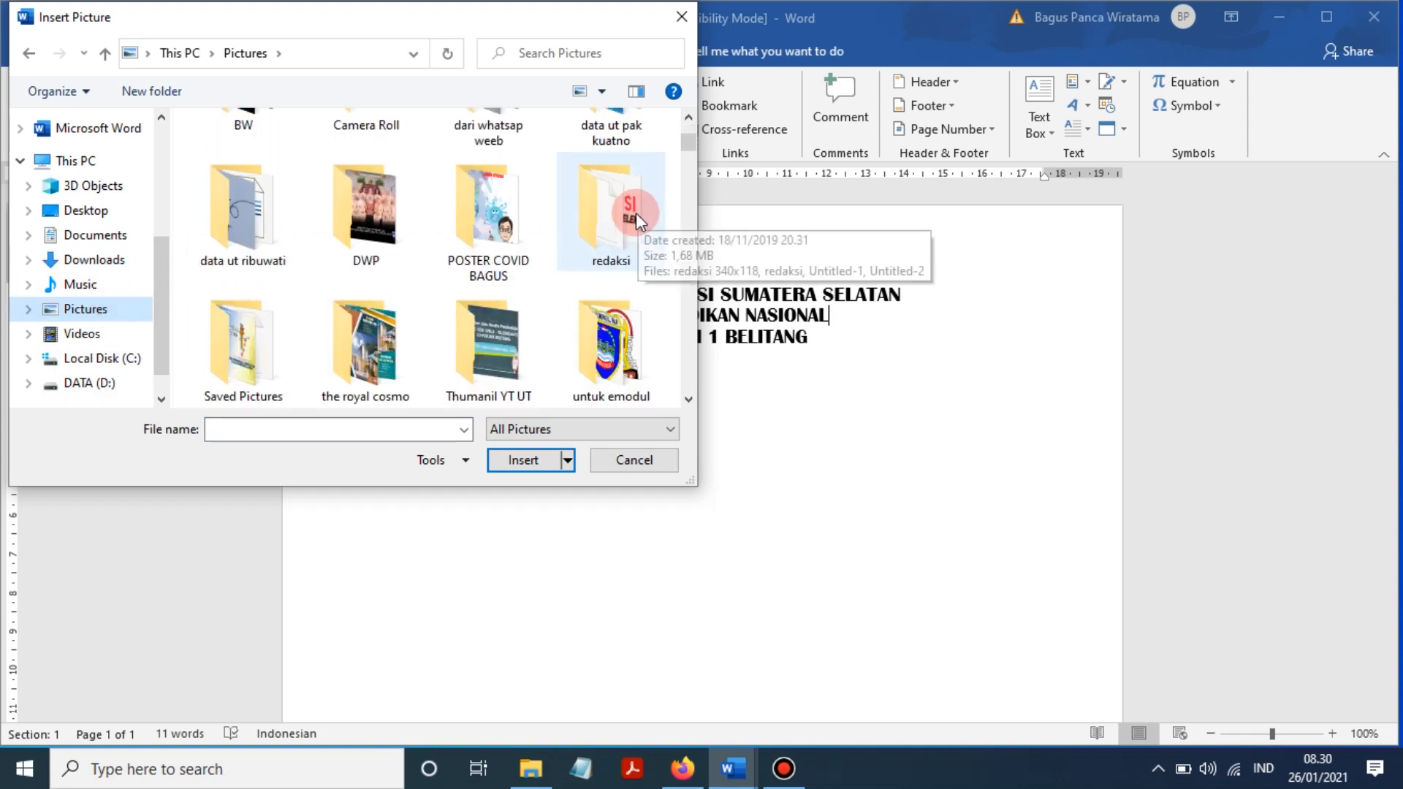
scroll(634, 215, "down", 15)
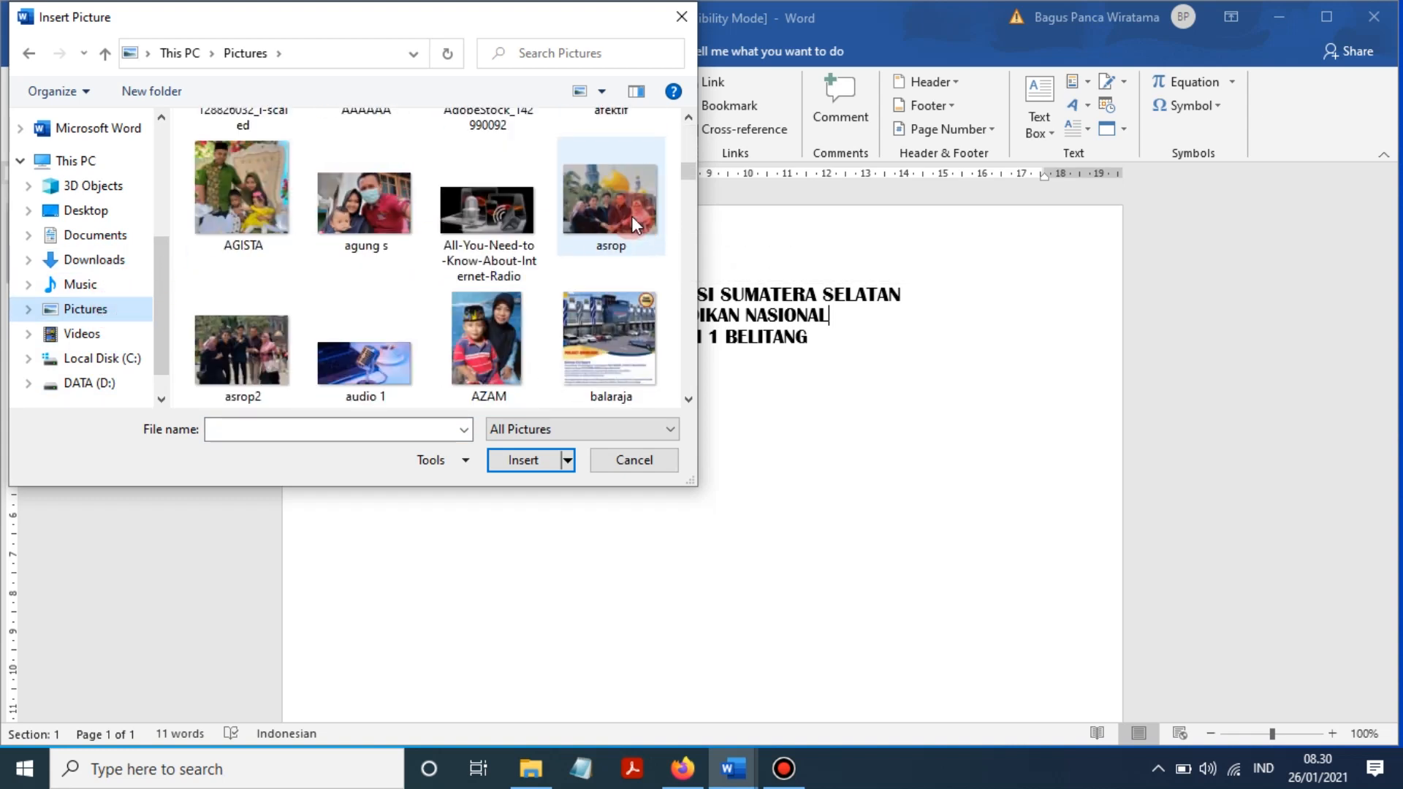
scroll(631, 216, "down", 15)
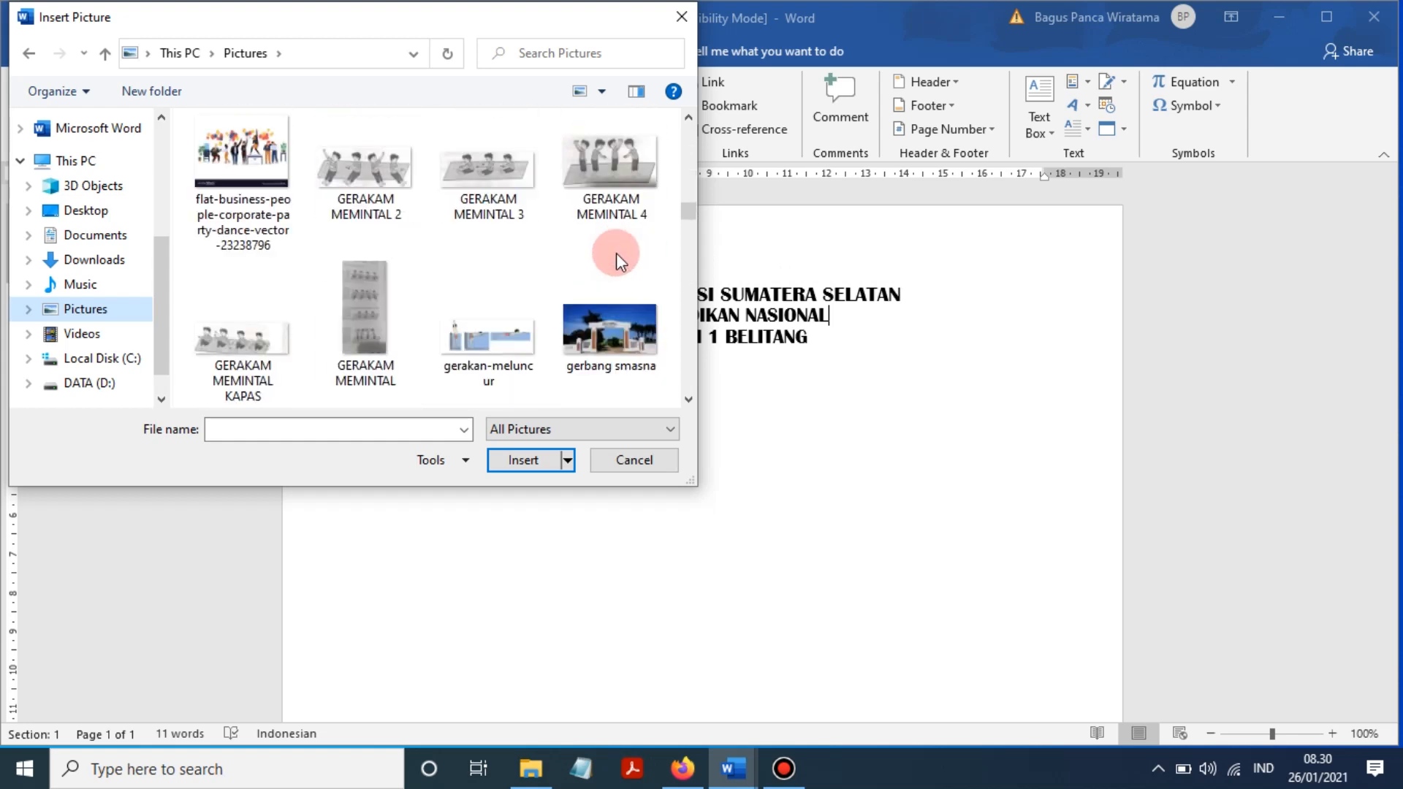
scroll(617, 253, "down", 15)
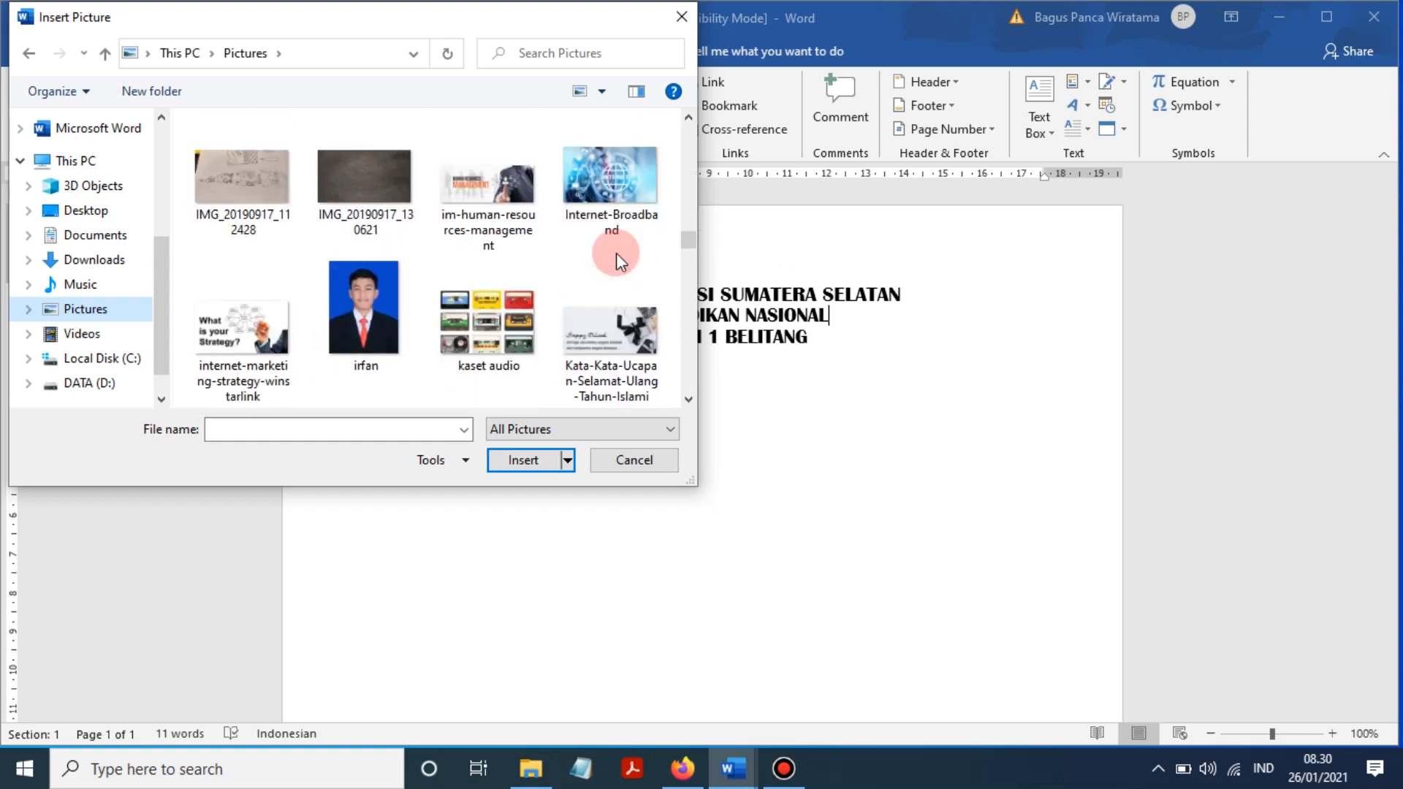
scroll(616, 253, "down", 5)
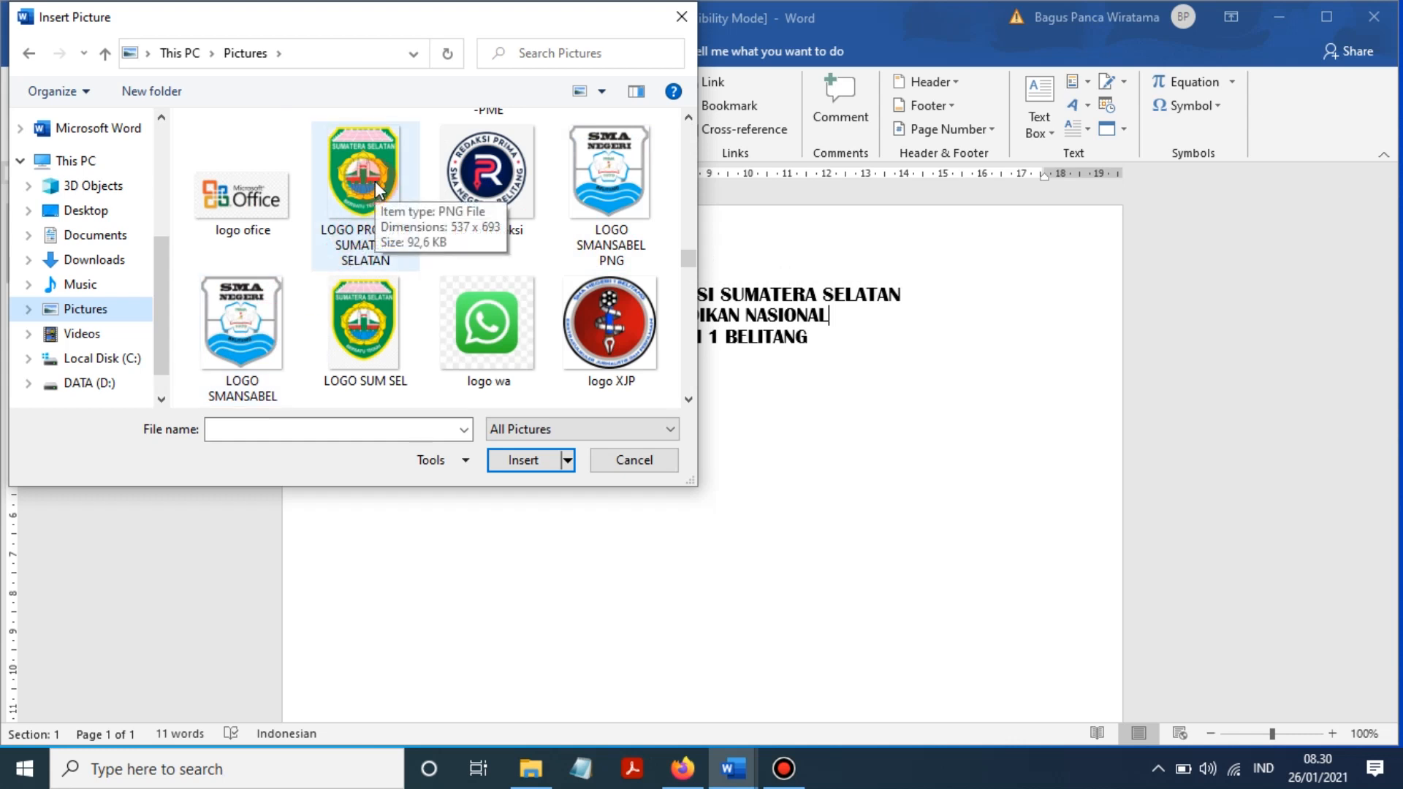
left_click(389, 151)
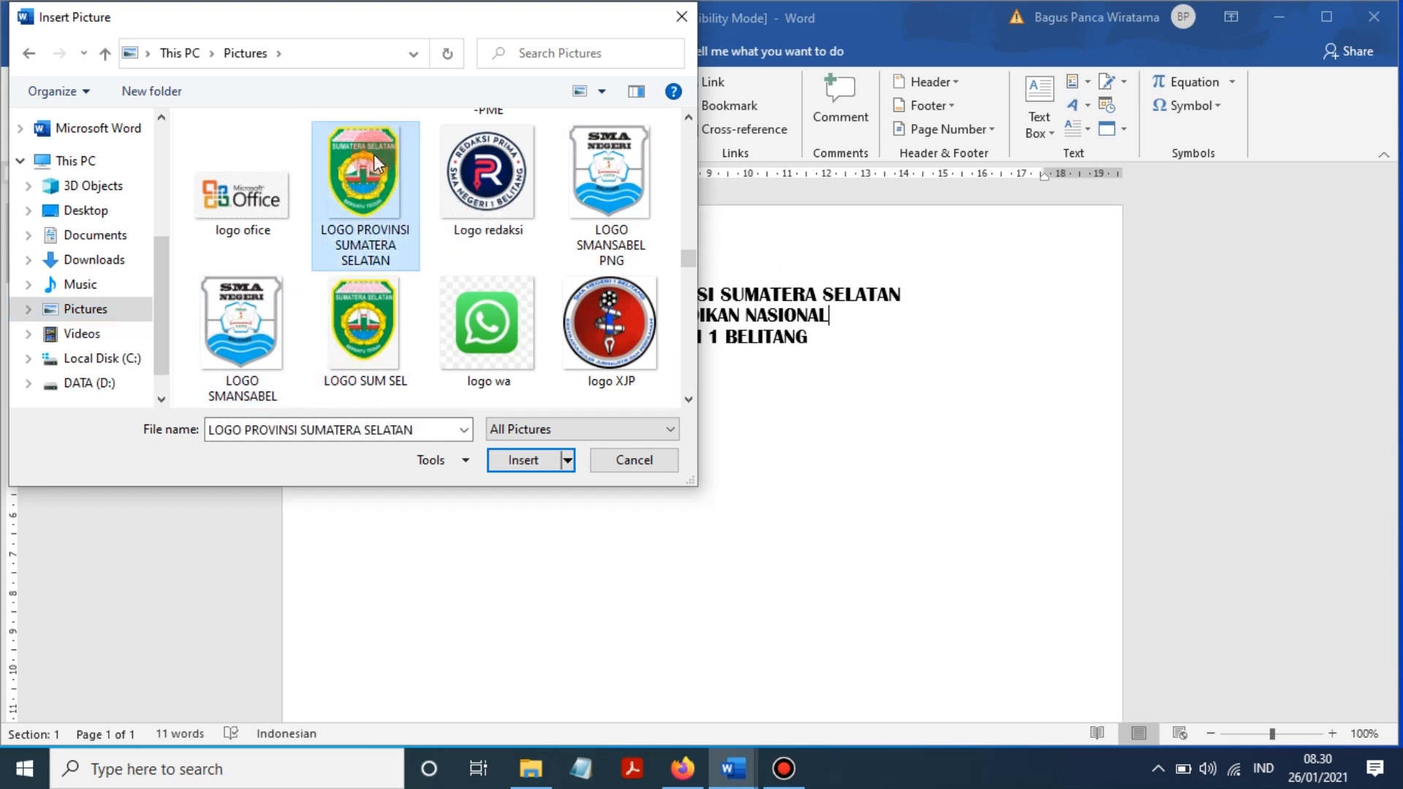
left_click(523, 460)
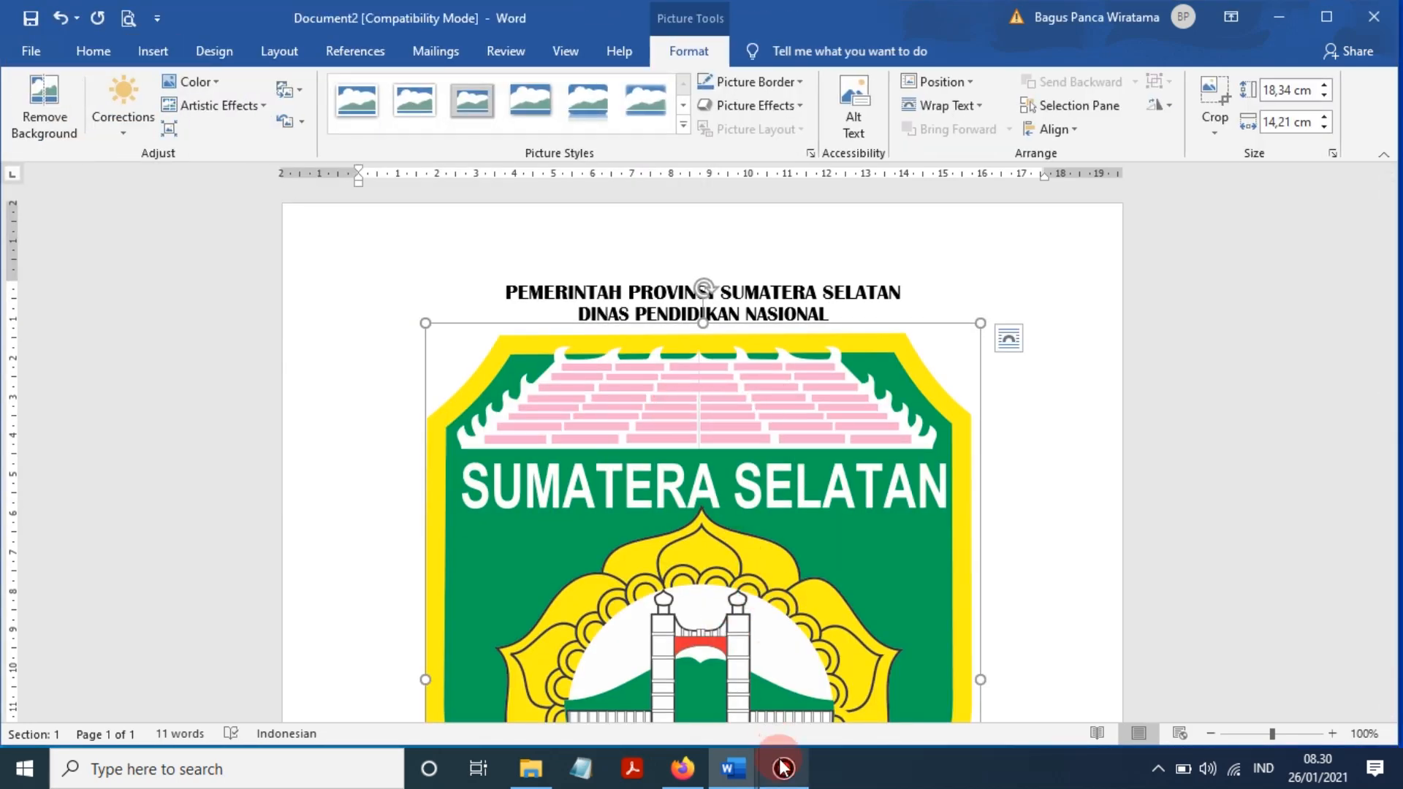
- Set the provincial logo's text wrapping to In Front of Text
mouse_move(783, 767)
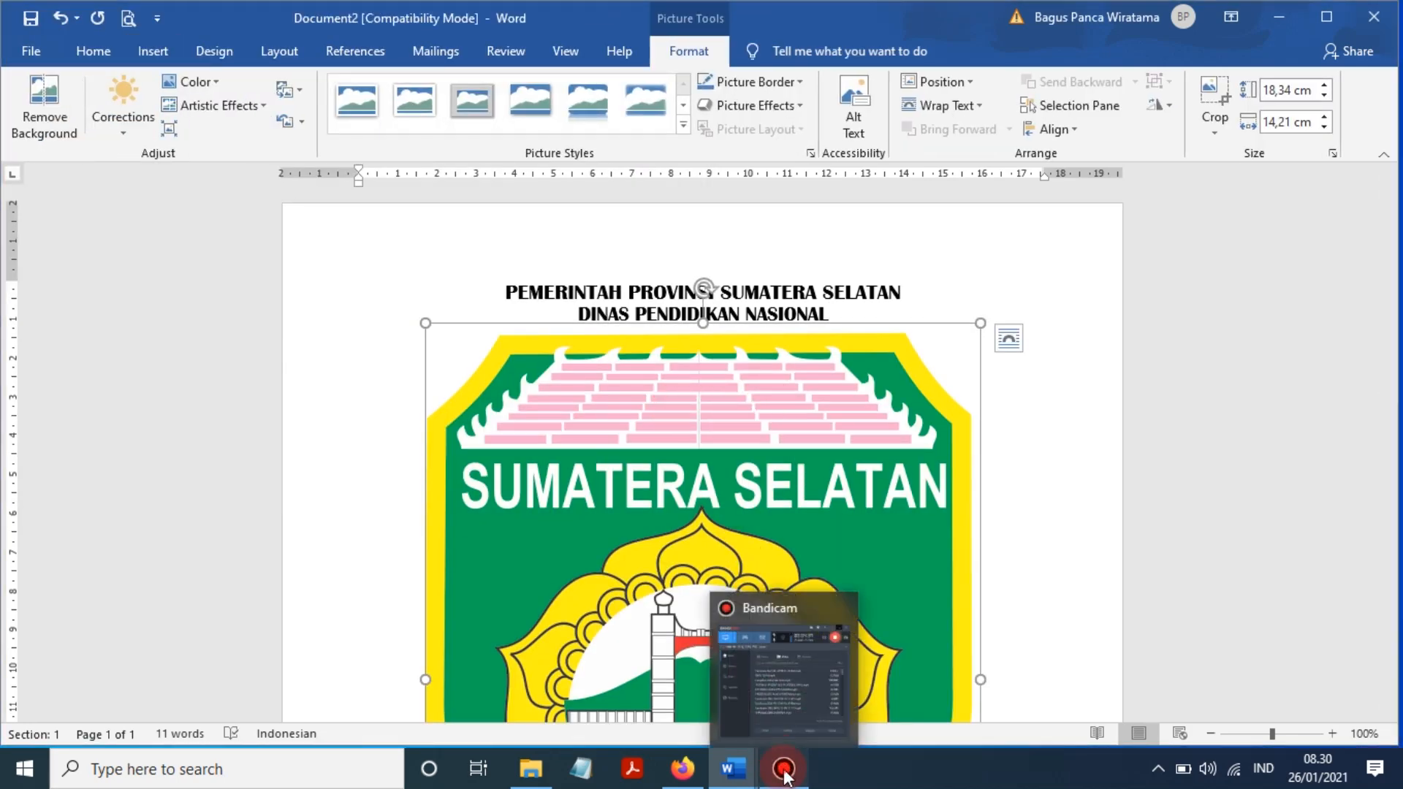
left_click(784, 771)
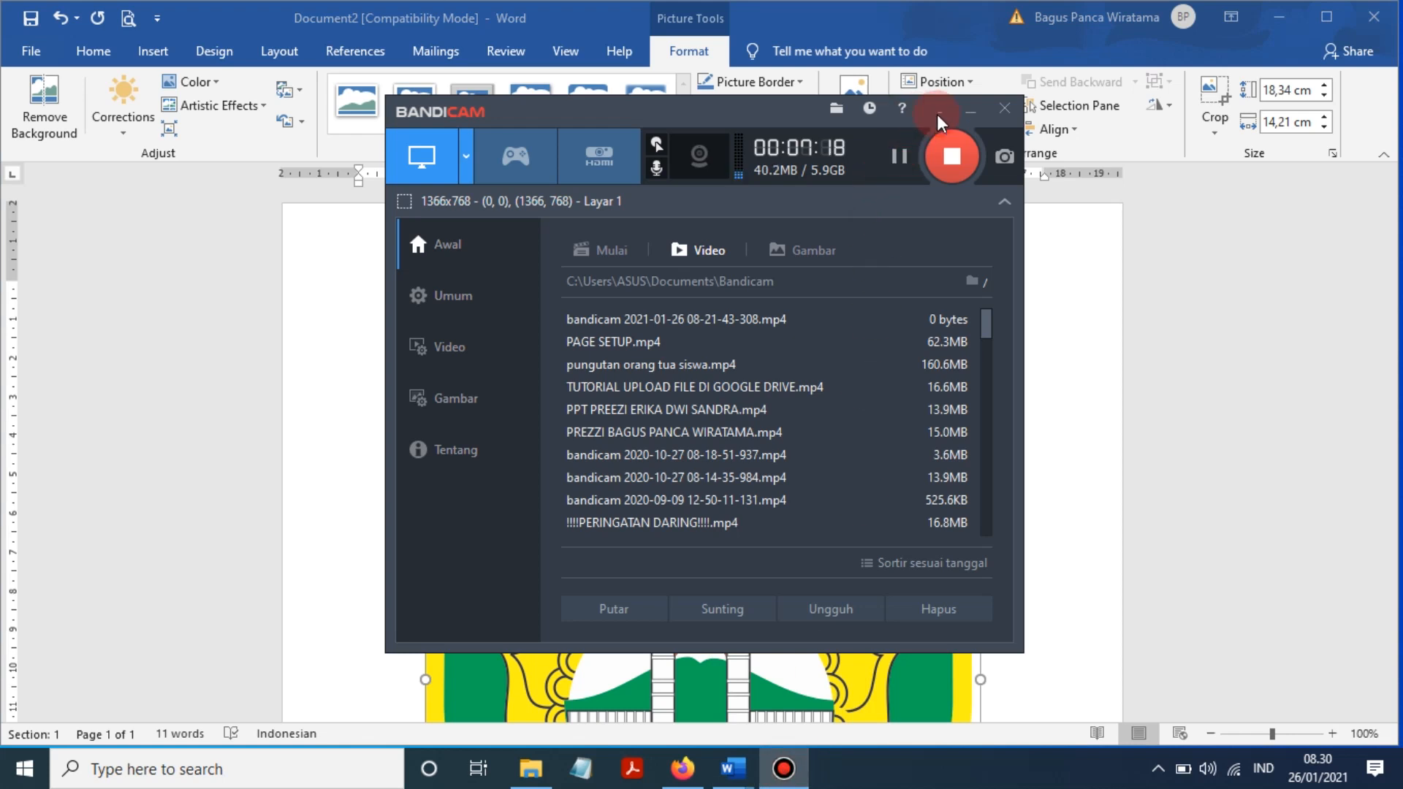
left_click(969, 112)
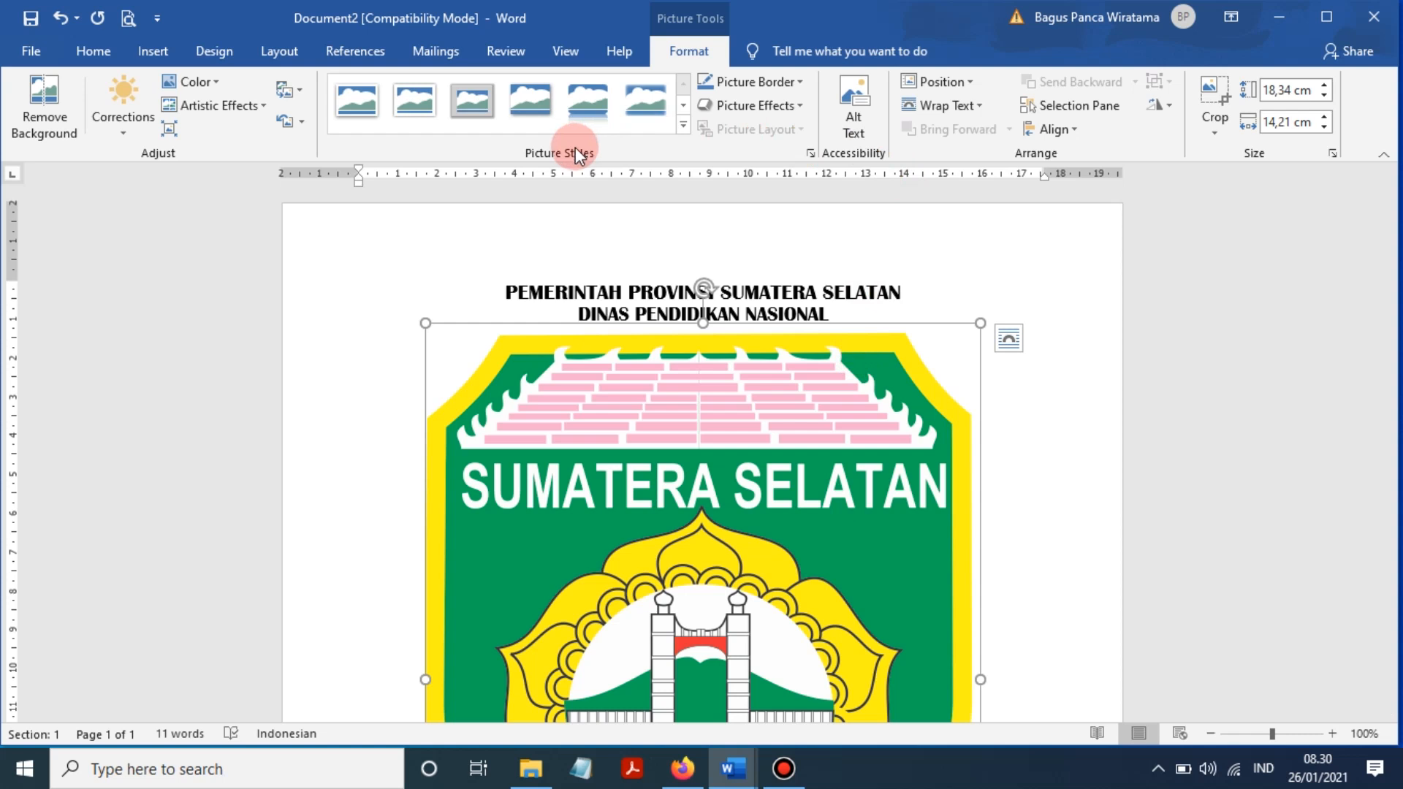
left_click(960, 107)
left_click(978, 283)
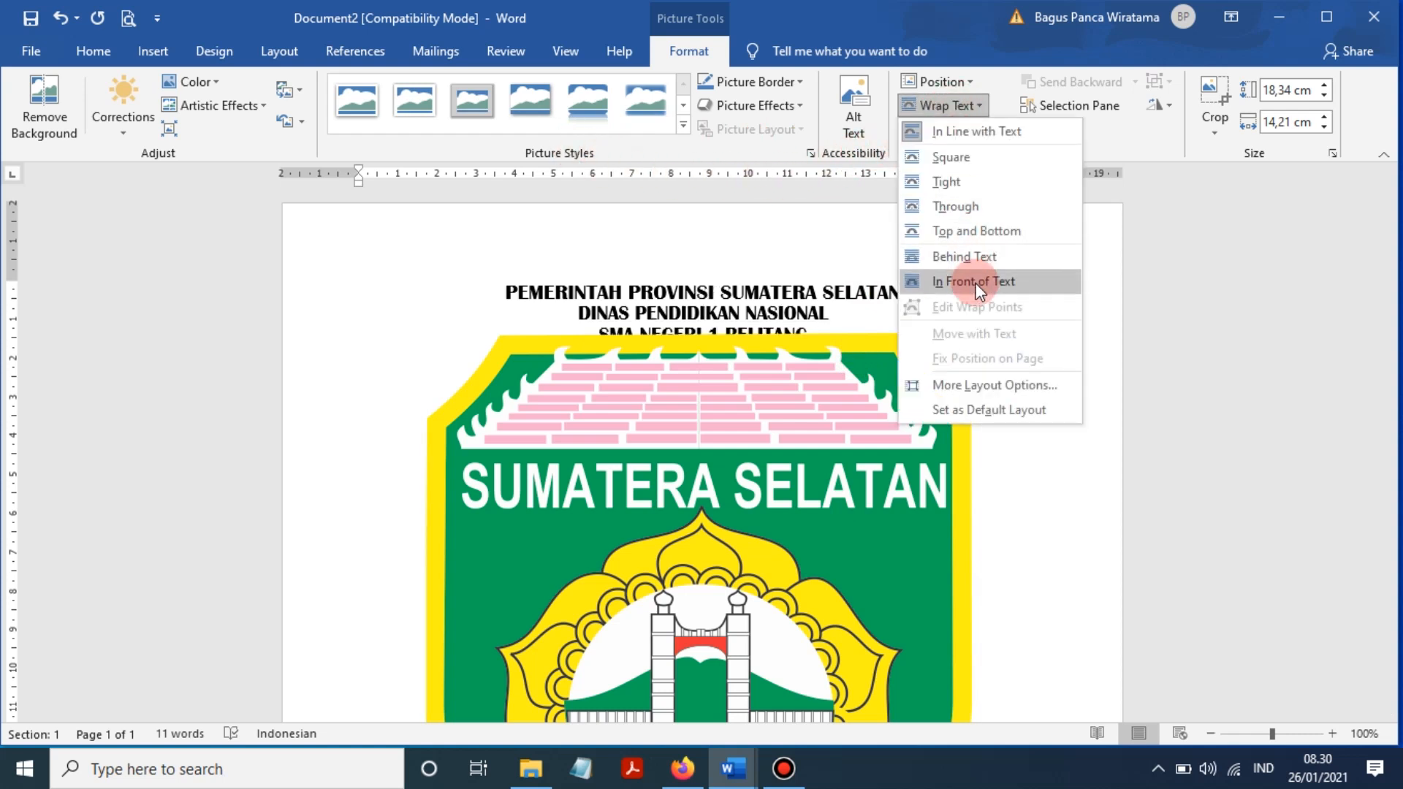
- Move the logo left of the header text and shrink it to about 2,51 × 1,95 cm
left_click_drag(980, 319, 548, 272)
scroll(720, 481, "down", 10)
scroll(755, 447, "up", 3)
scroll(555, 467, "up", 8)
left_click_drag(470, 504, 481, 285)
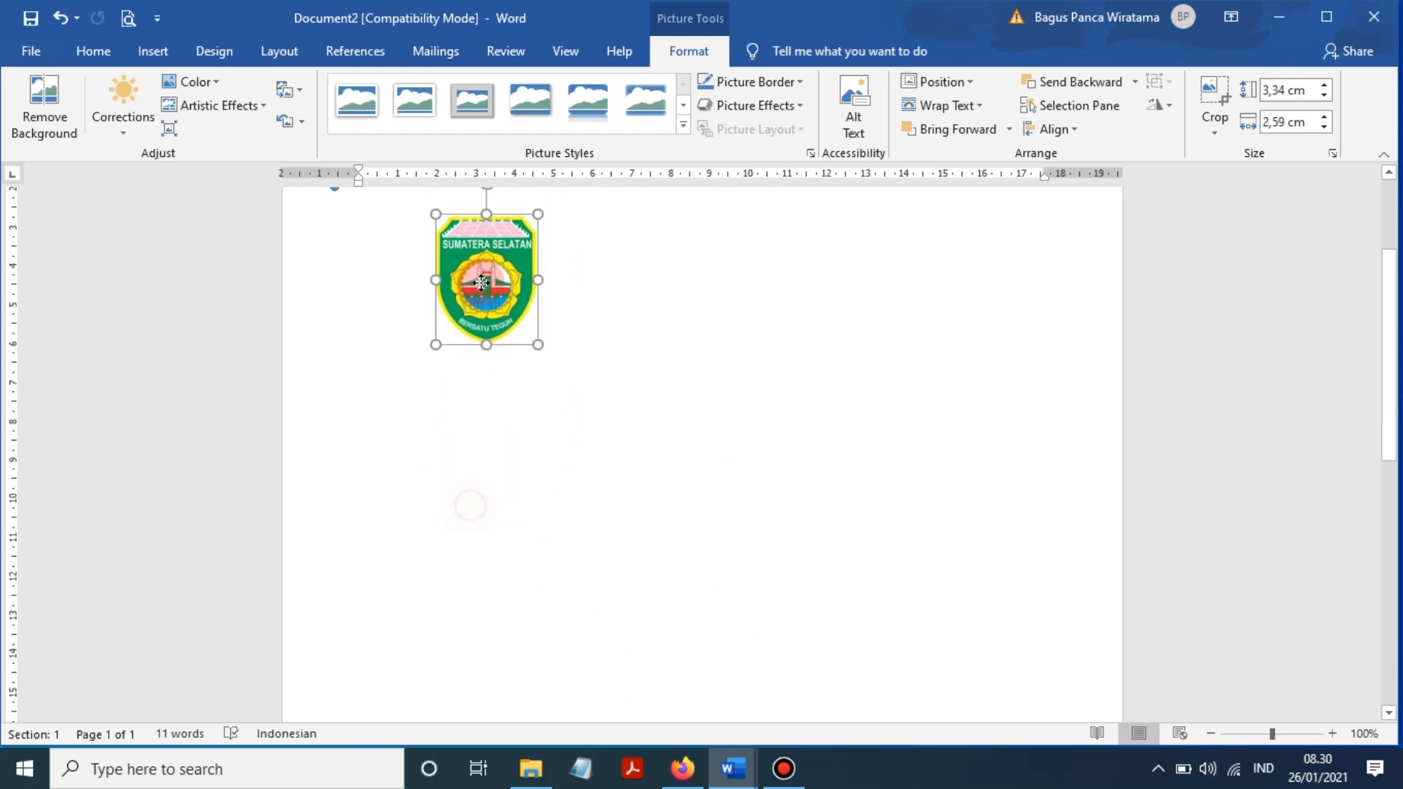
scroll(513, 500, "up", 5)
left_click_drag(449, 395, 404, 288)
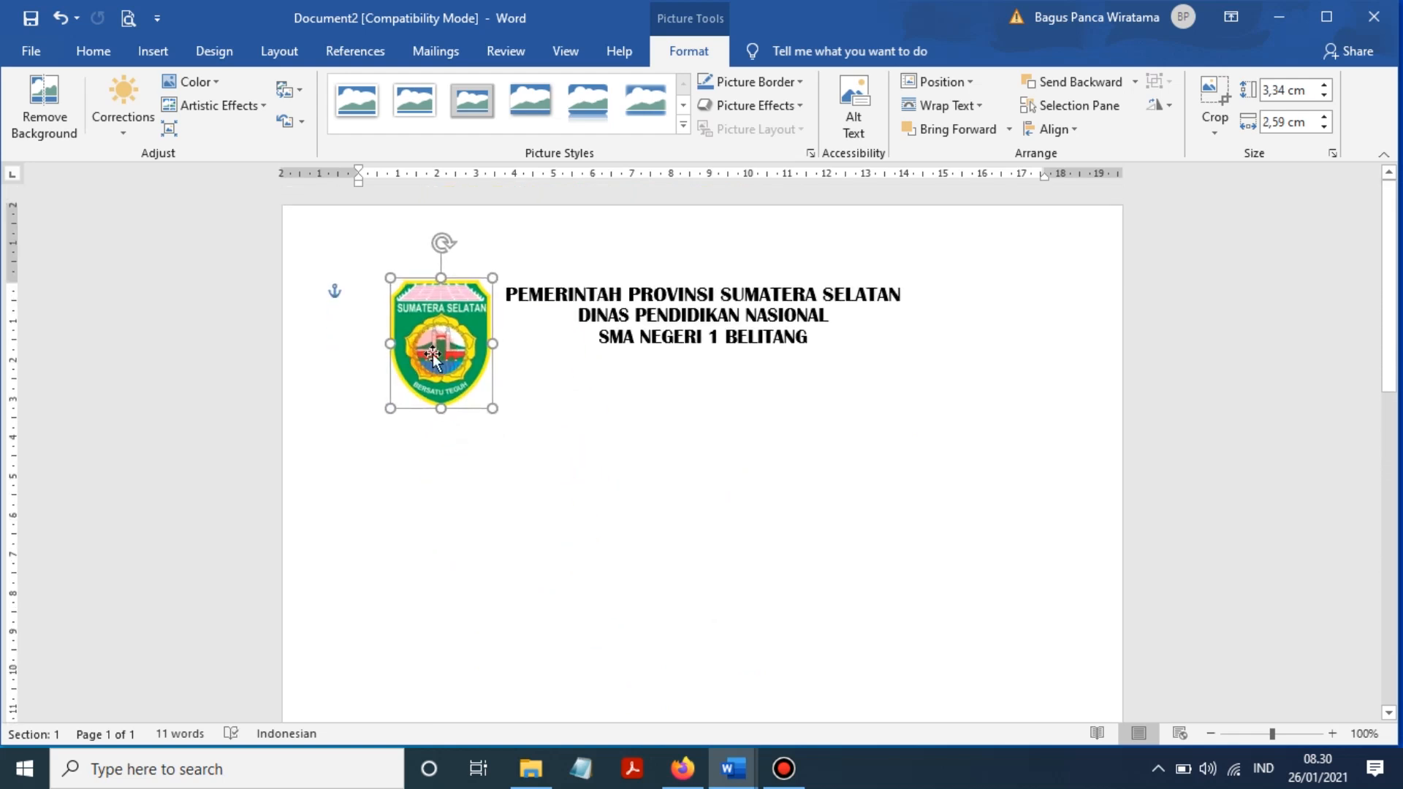
left_click_drag(491, 408, 465, 331)
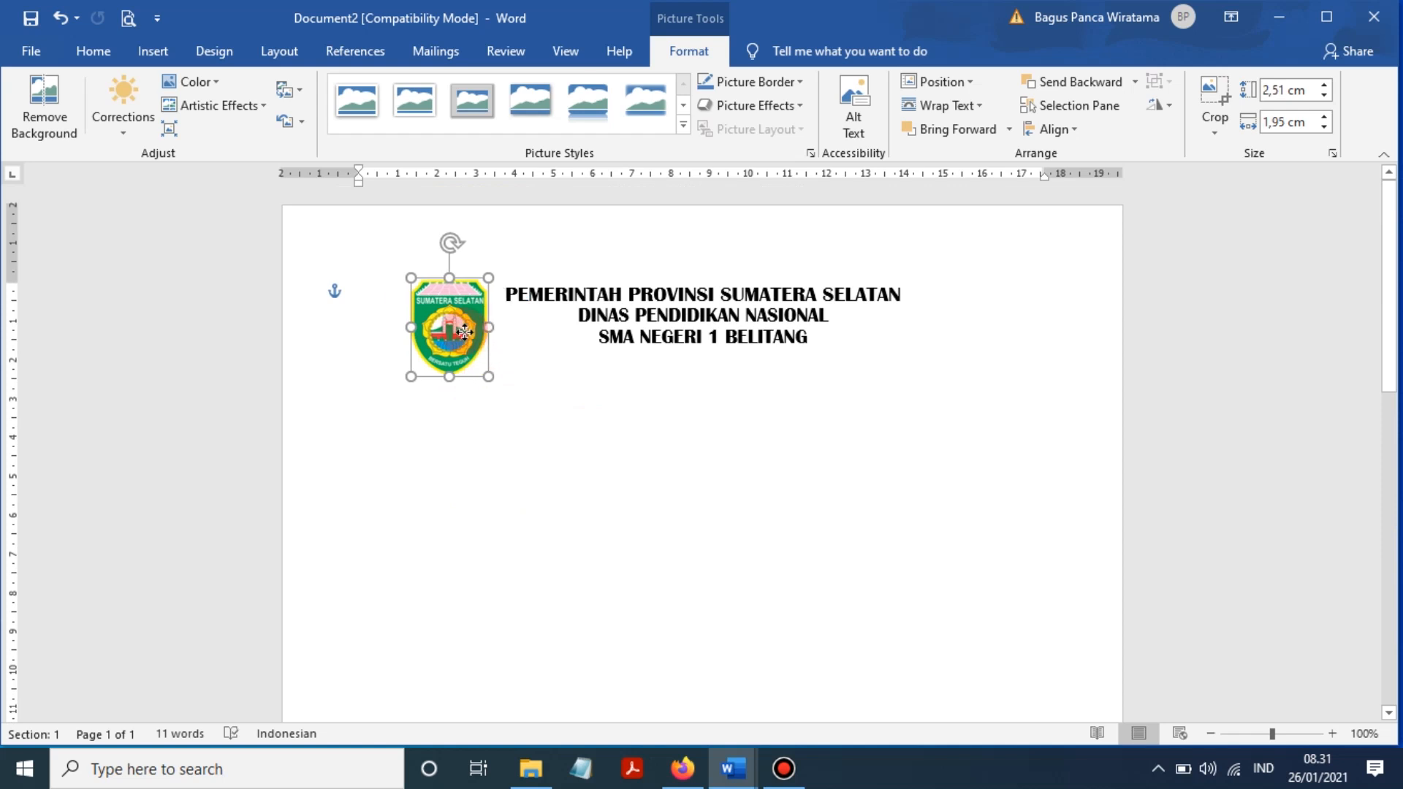
left_click(664, 388)
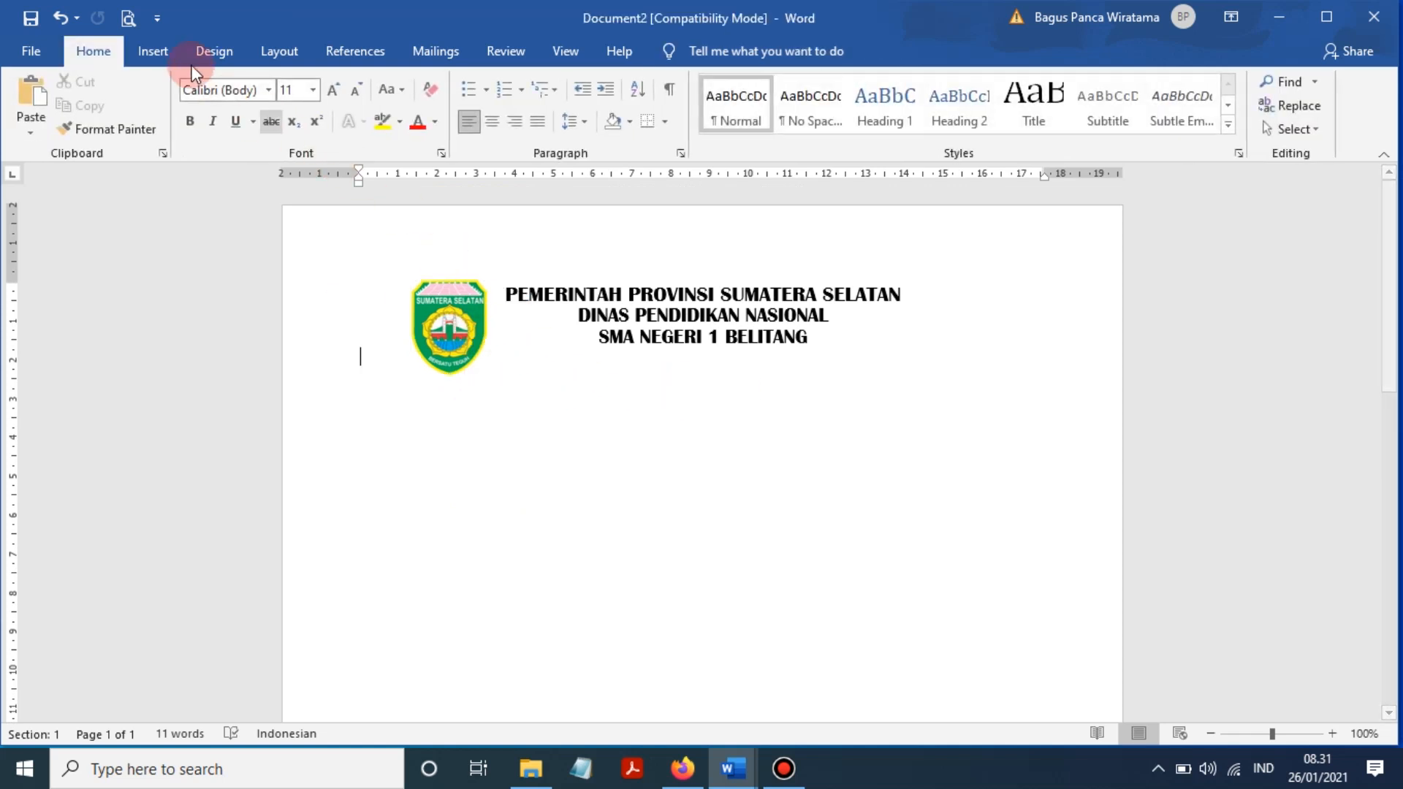
- Open and dismiss the Insert Pictures choices, then bring up the file manager
left_click(148, 53)
left_click(211, 133)
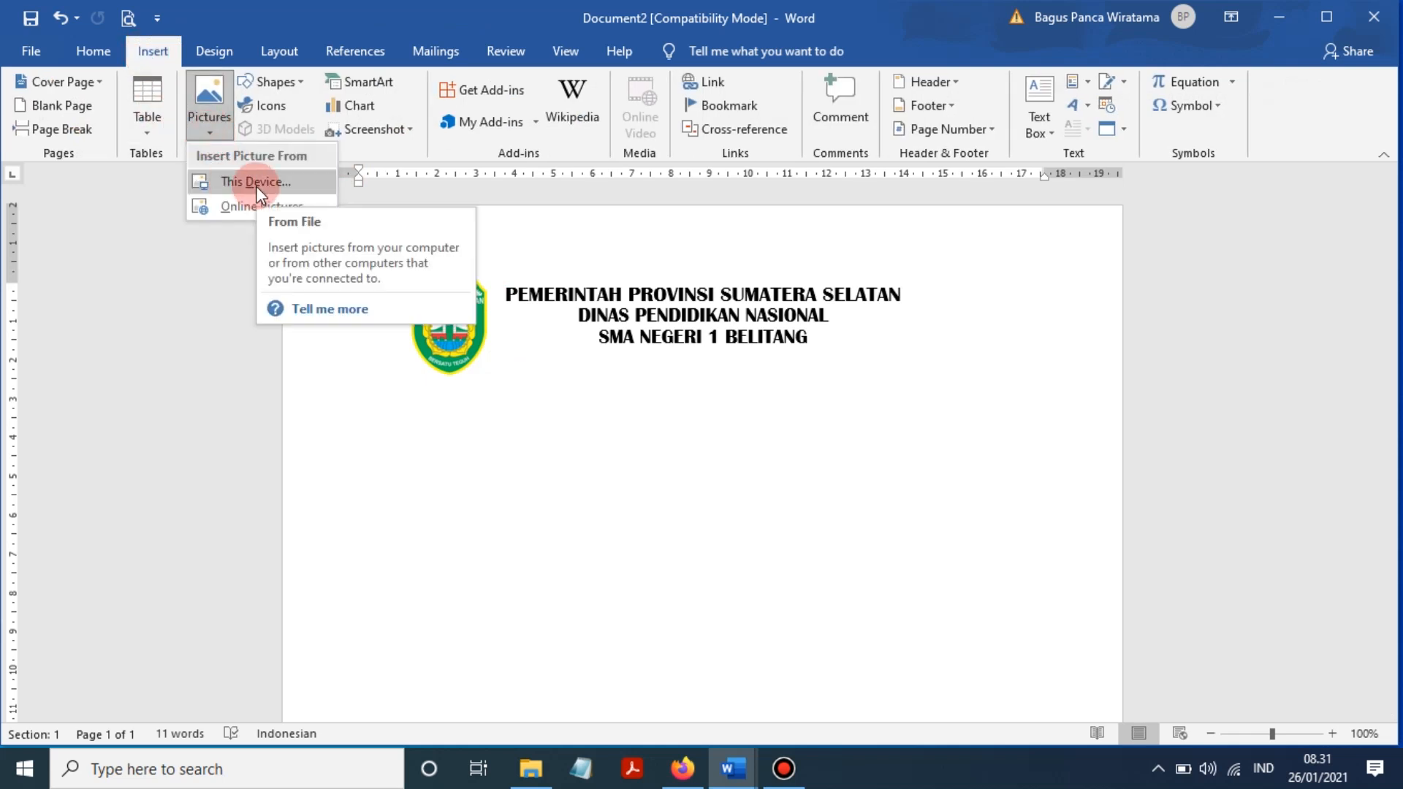
left_click(980, 382)
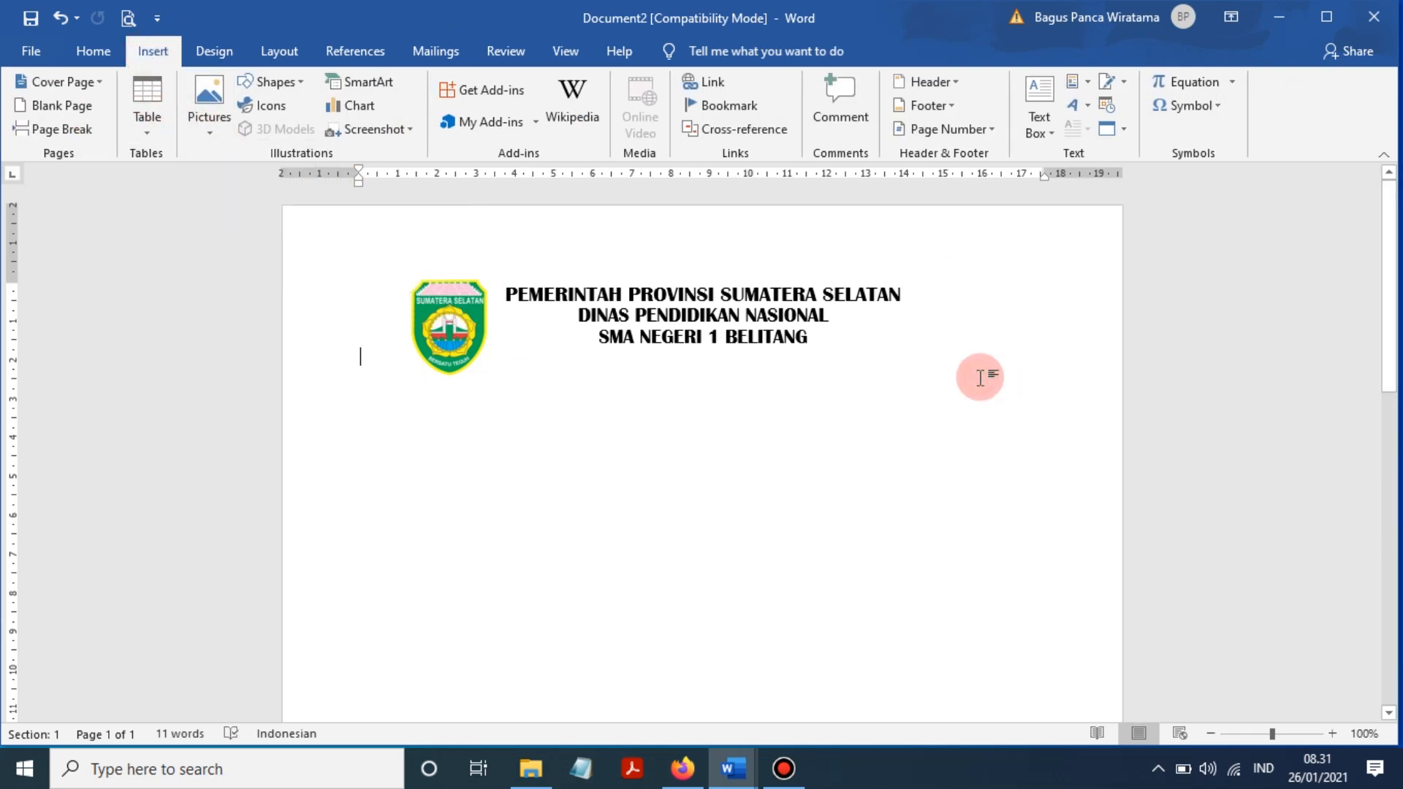
left_click(534, 771)
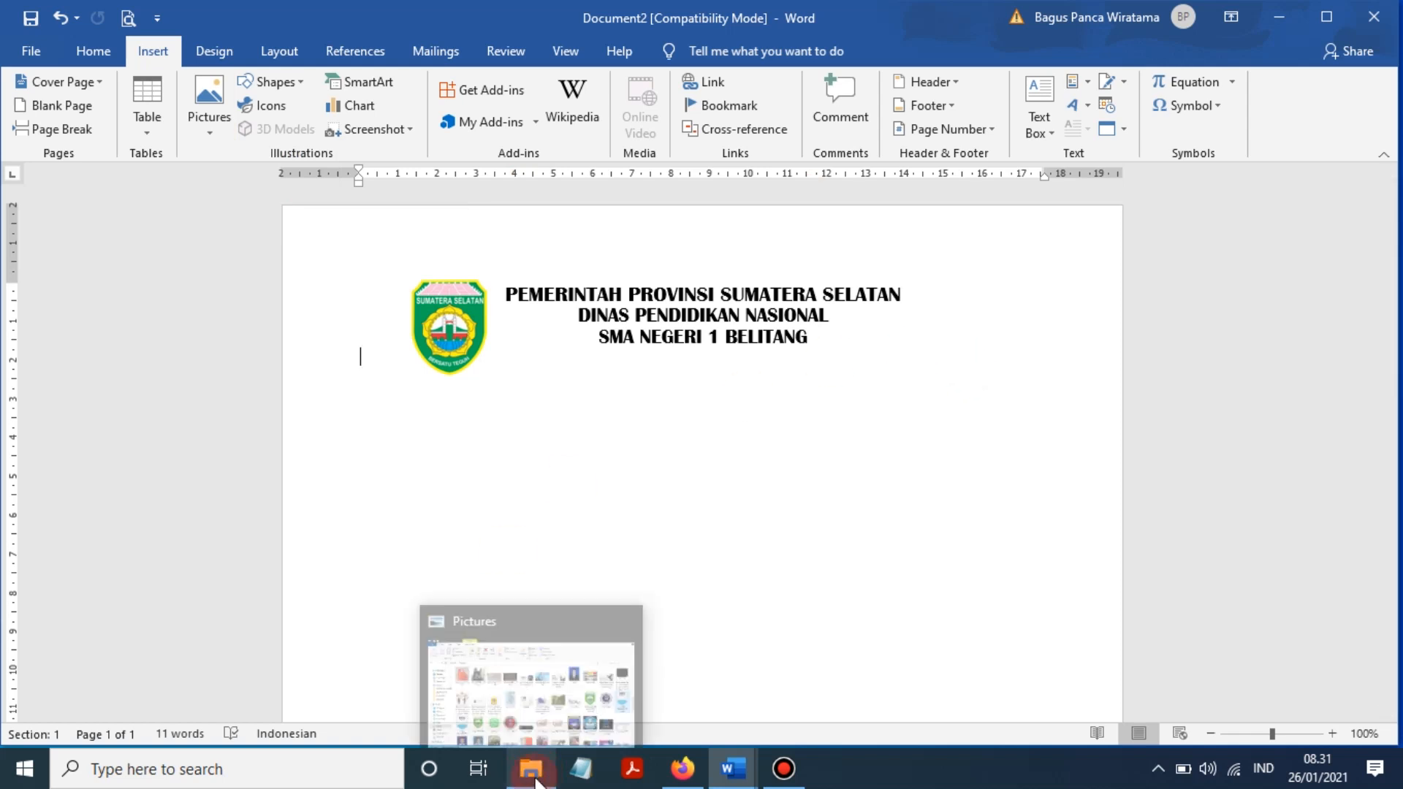
- Open the Pictures folder in File Explorer
left_click(530, 661)
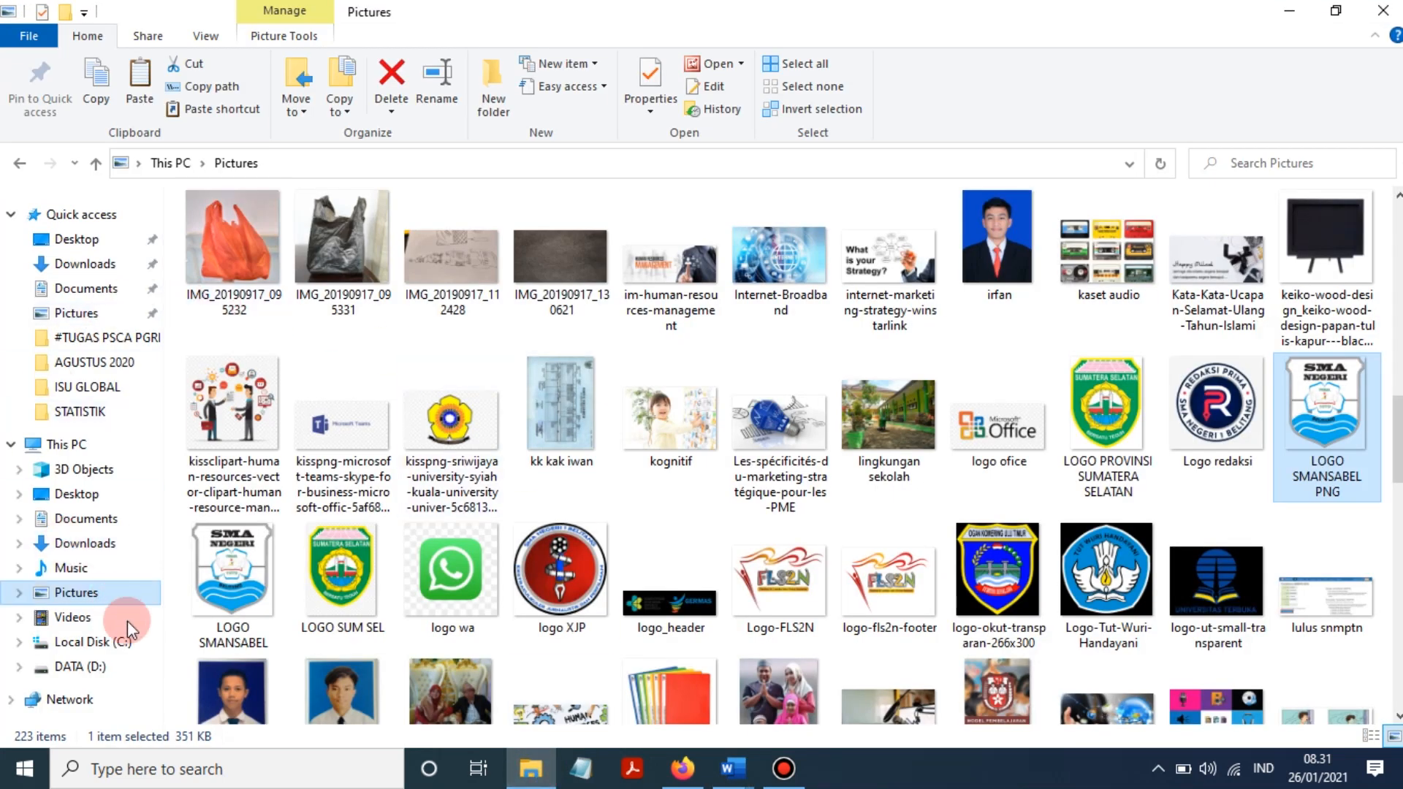
left_click(98, 602)
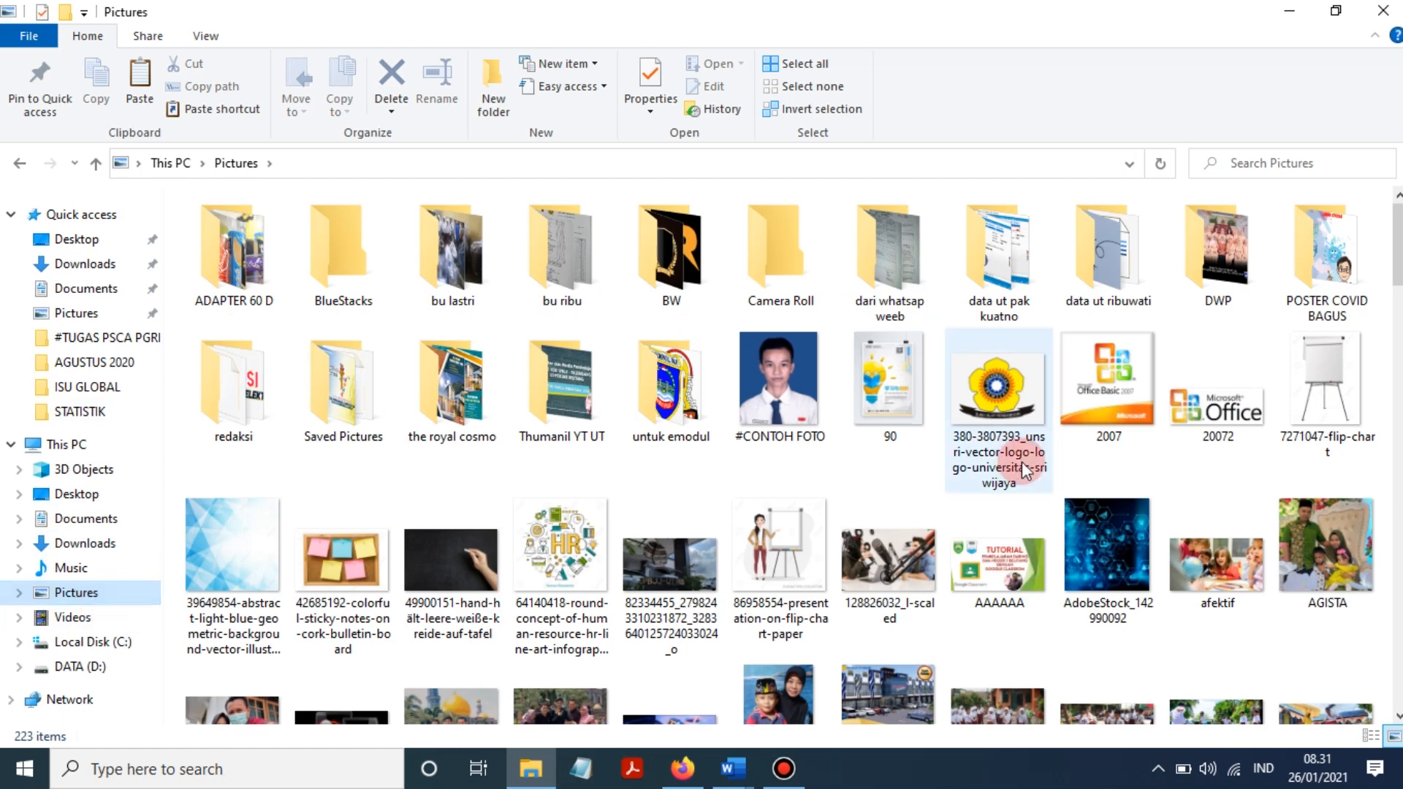
scroll(1022, 462, "down", 10)
scroll(921, 468, "down", 4)
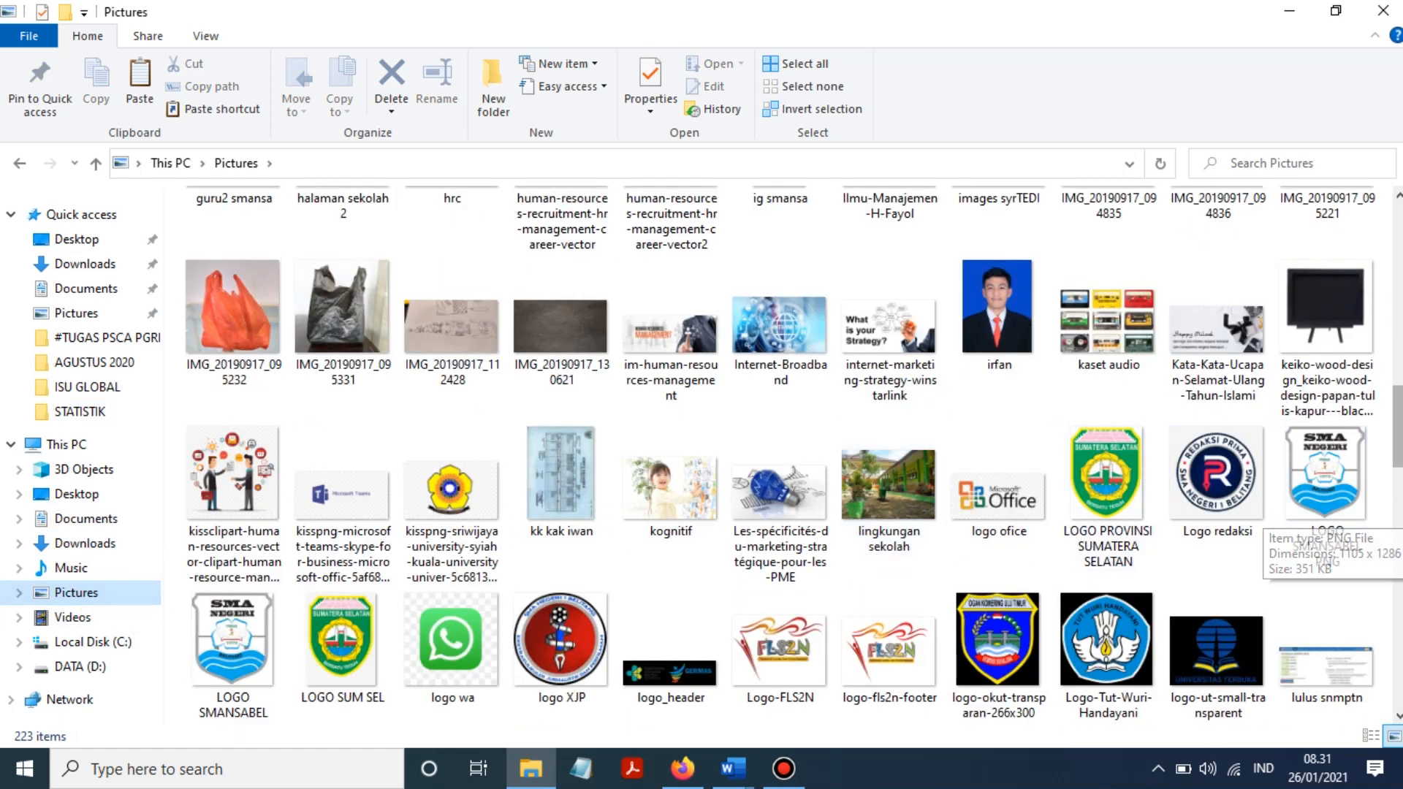
left_click(785, 769)
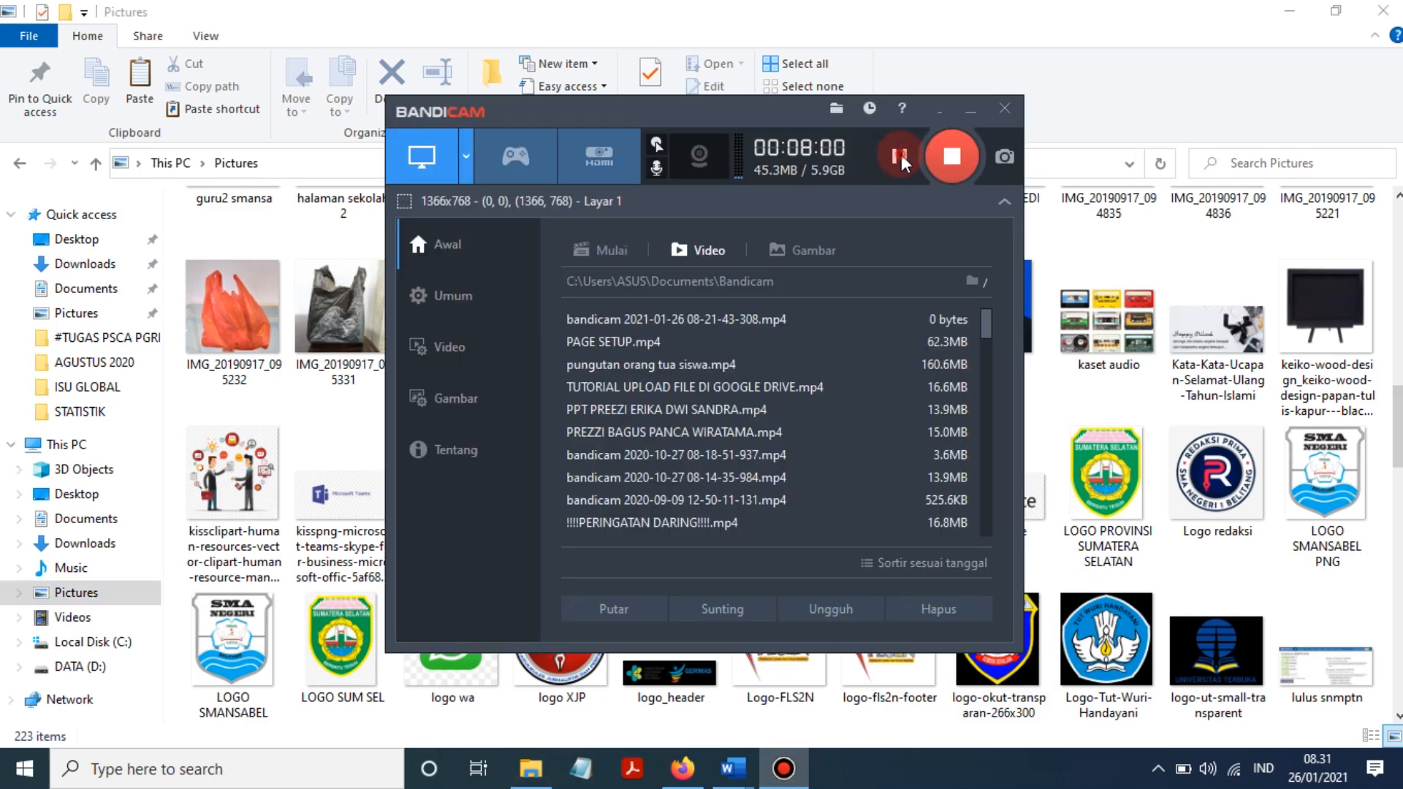
left_click(967, 110)
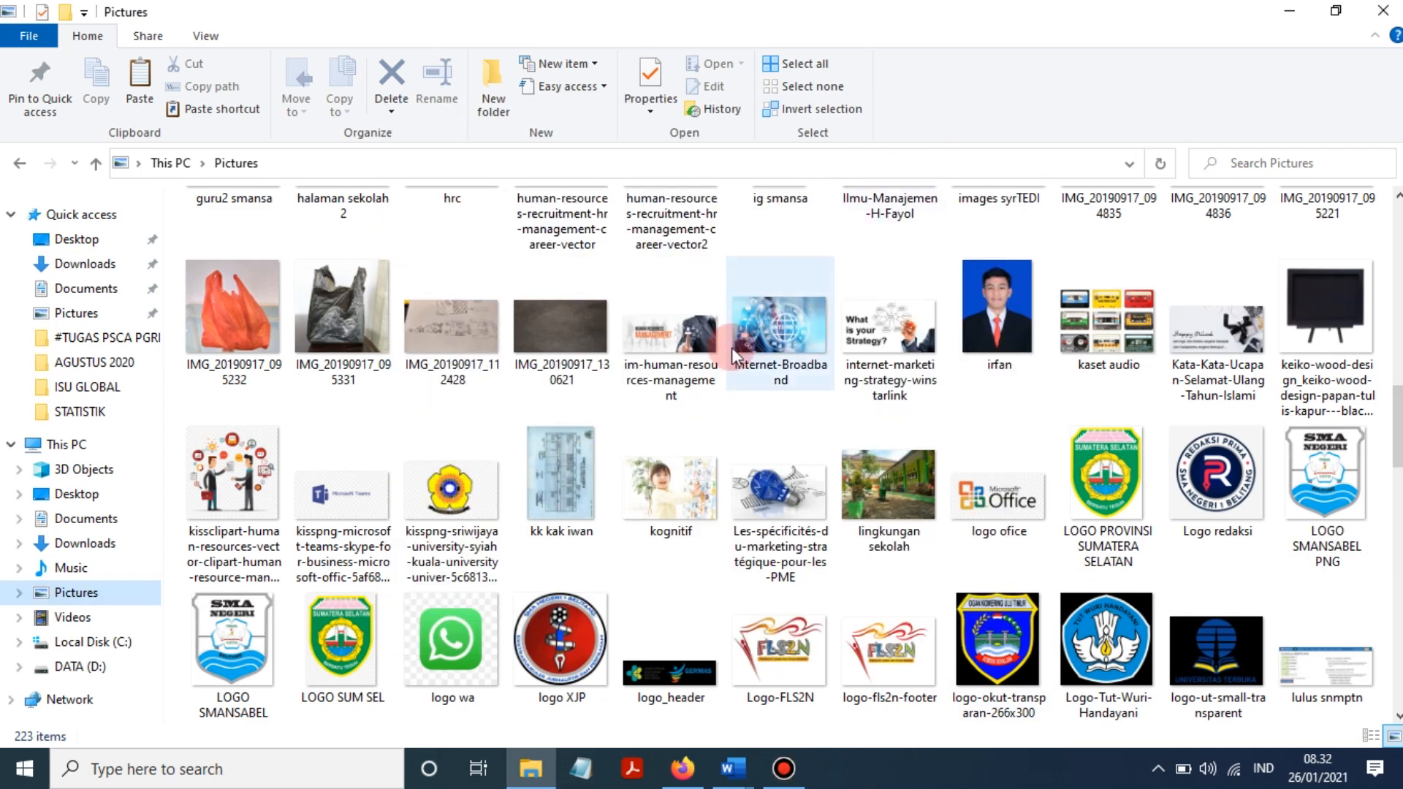
left_click(62, 595)
- Copy the LOGO SMANSABEL PNG image to the clipboard
left_click(1252, 485)
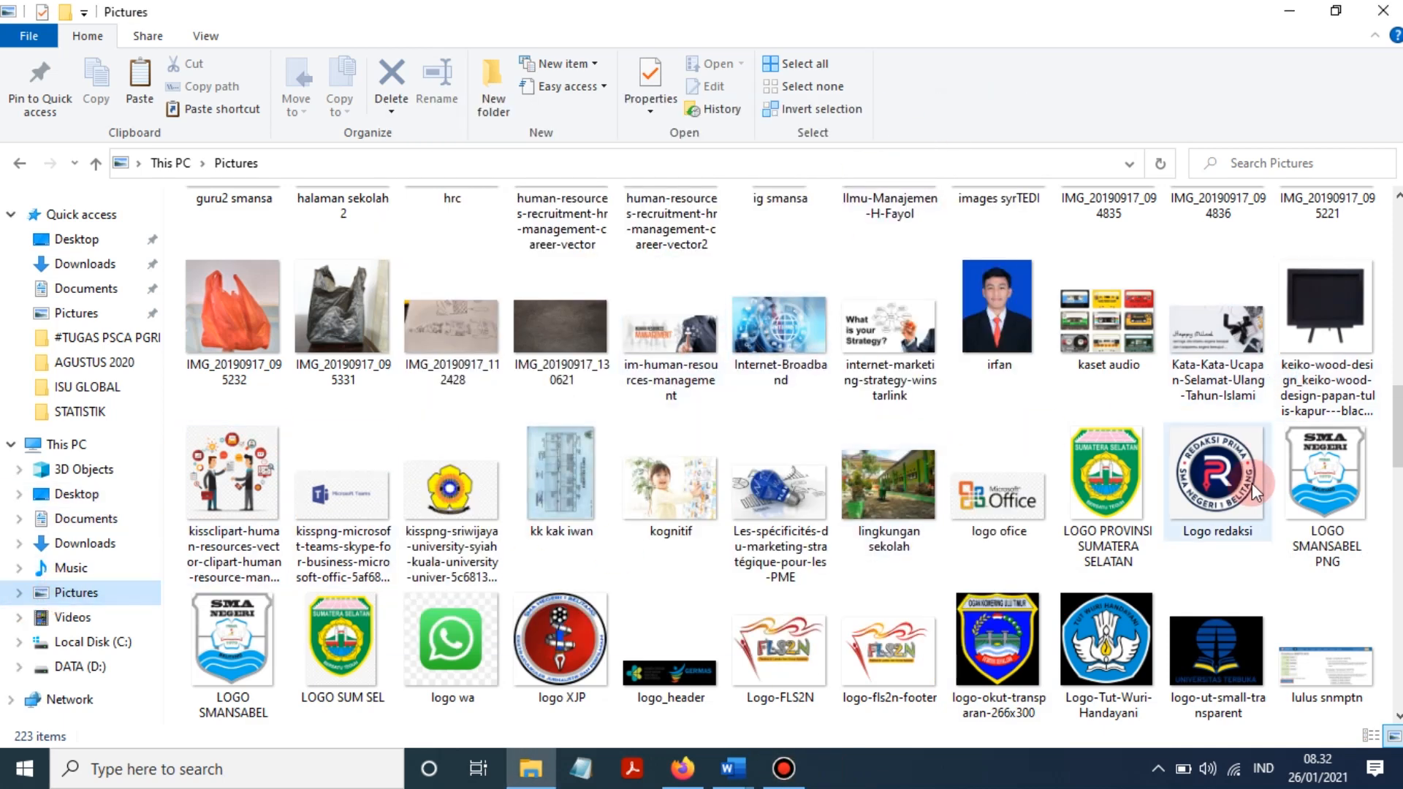
left_click(1307, 466)
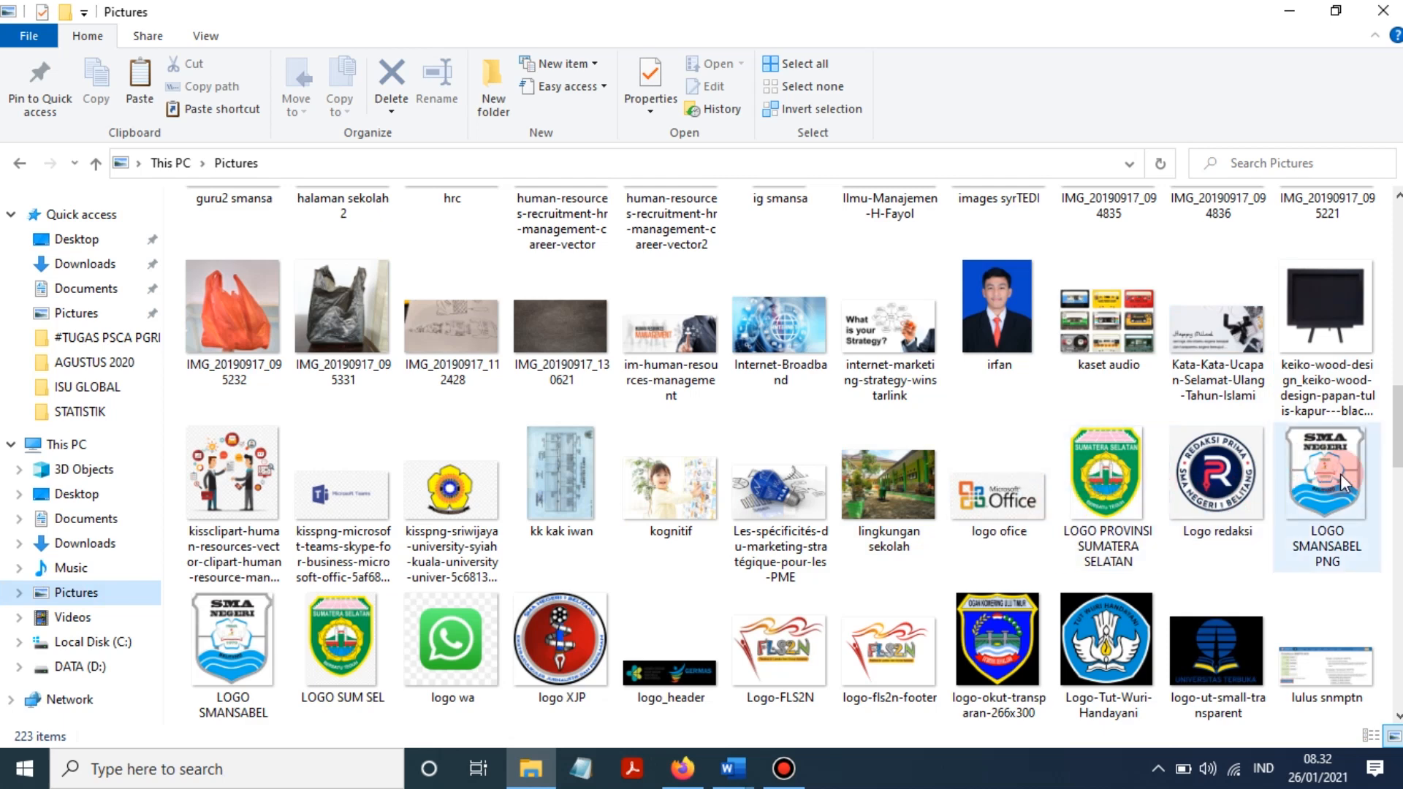
right_click(1340, 475)
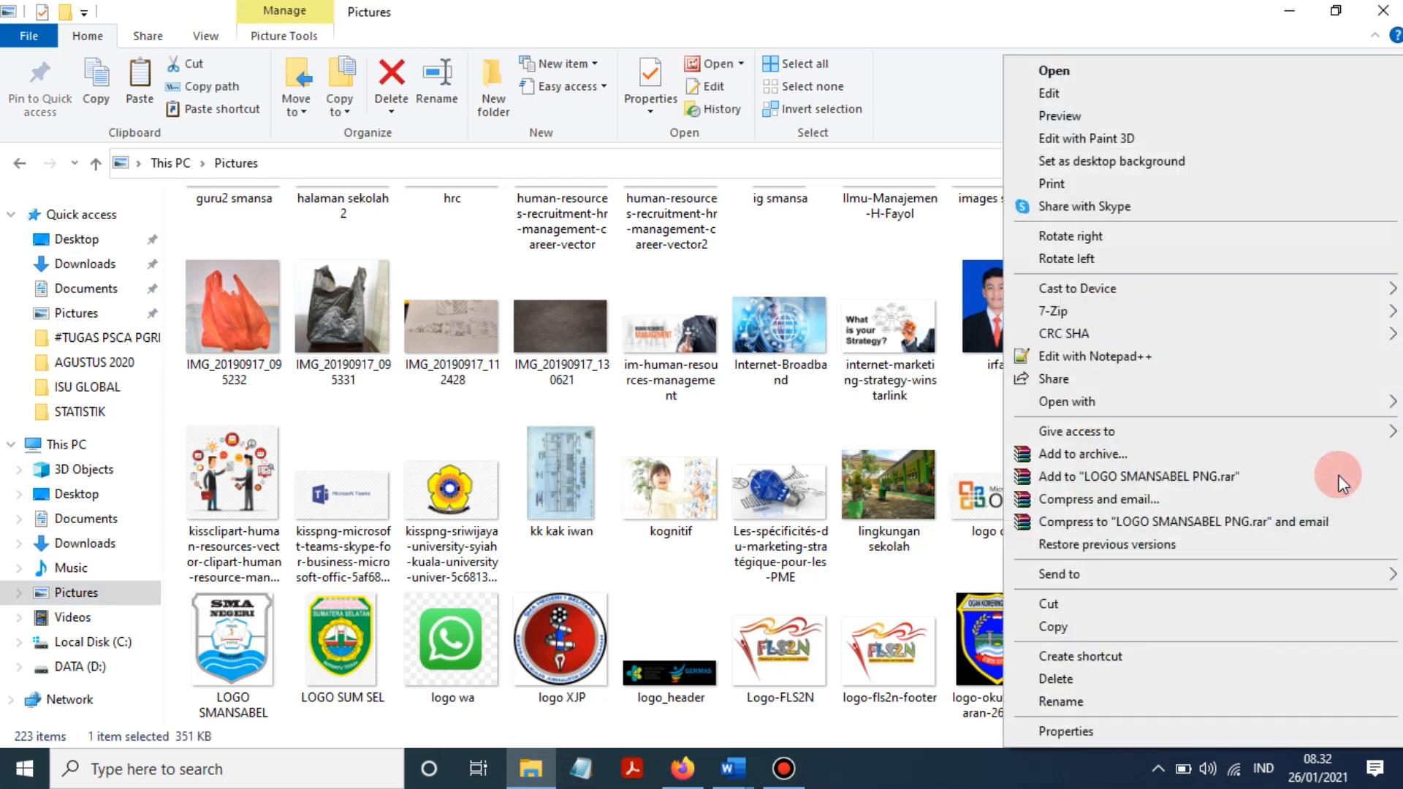
left_click(1088, 627)
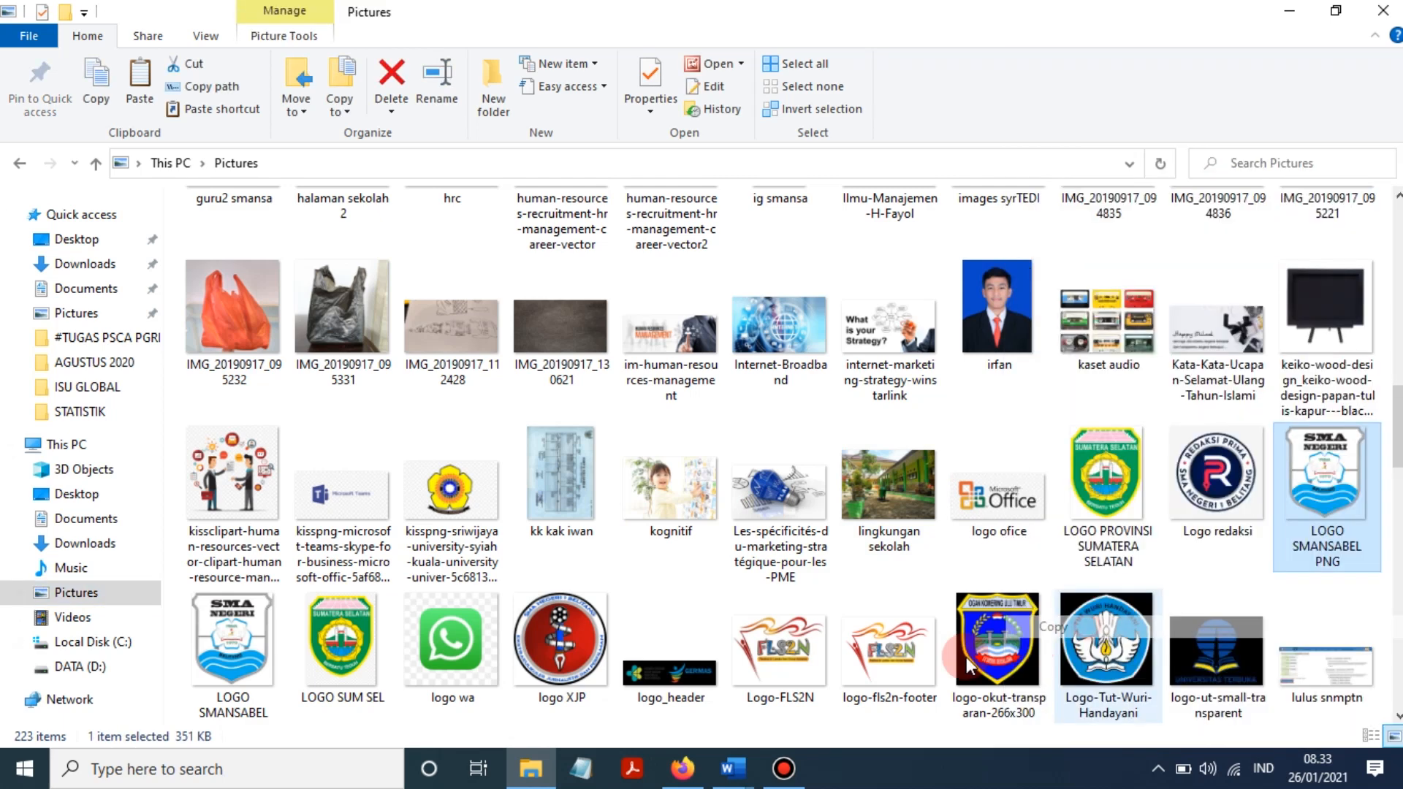
left_click(730, 773)
- Paste the copied school emblem into Document2 after SELATAN
left_click(820, 667)
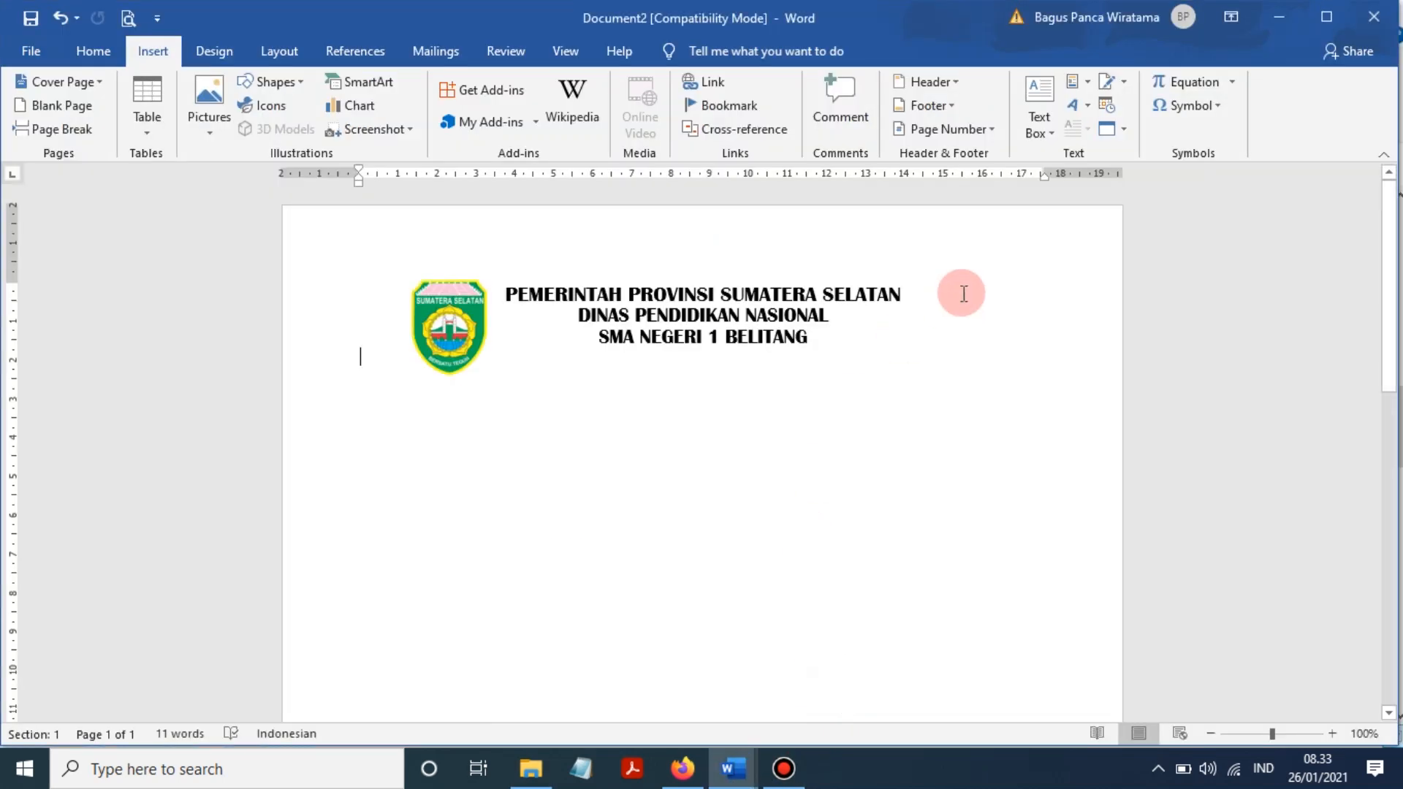
left_click(74, 55)
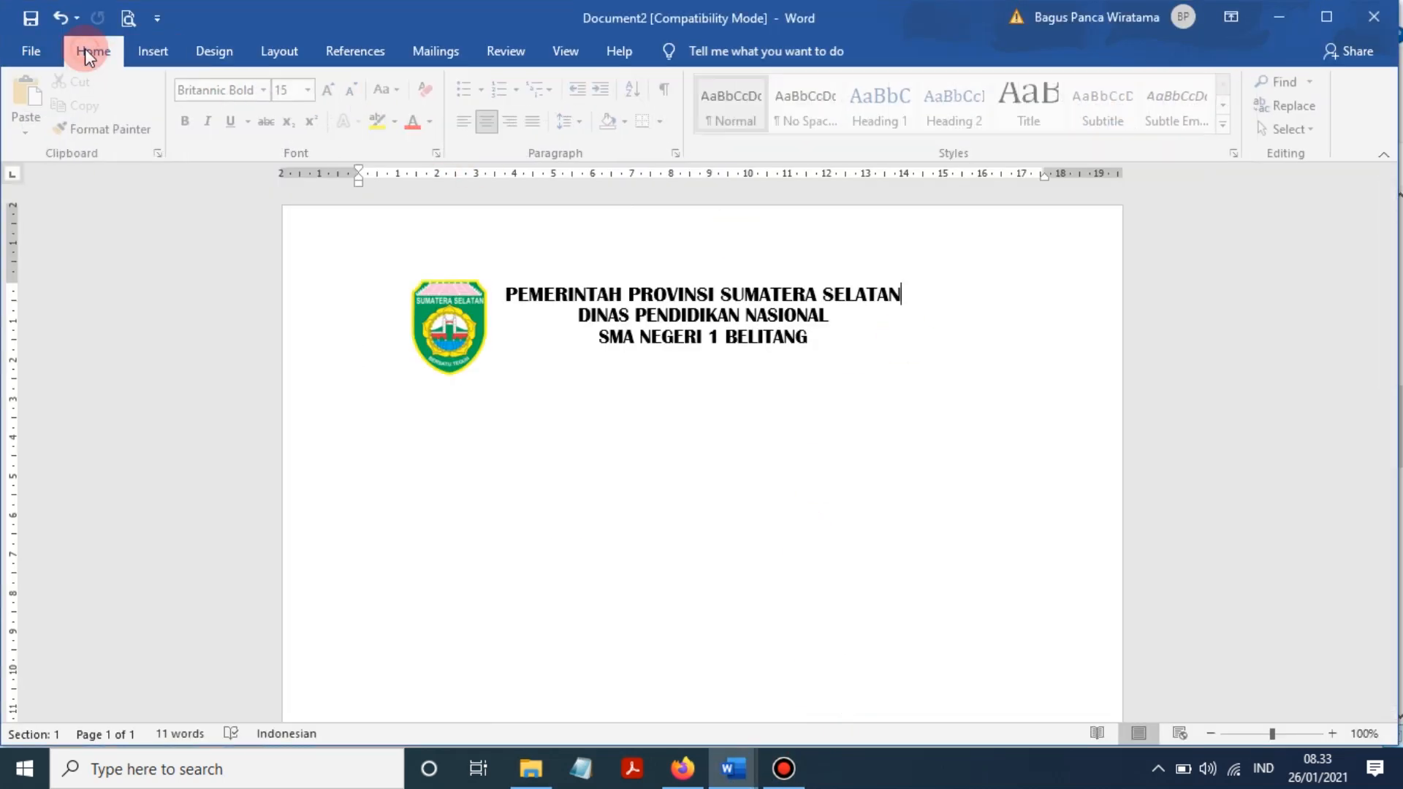
left_click(38, 92)
left_click(32, 95)
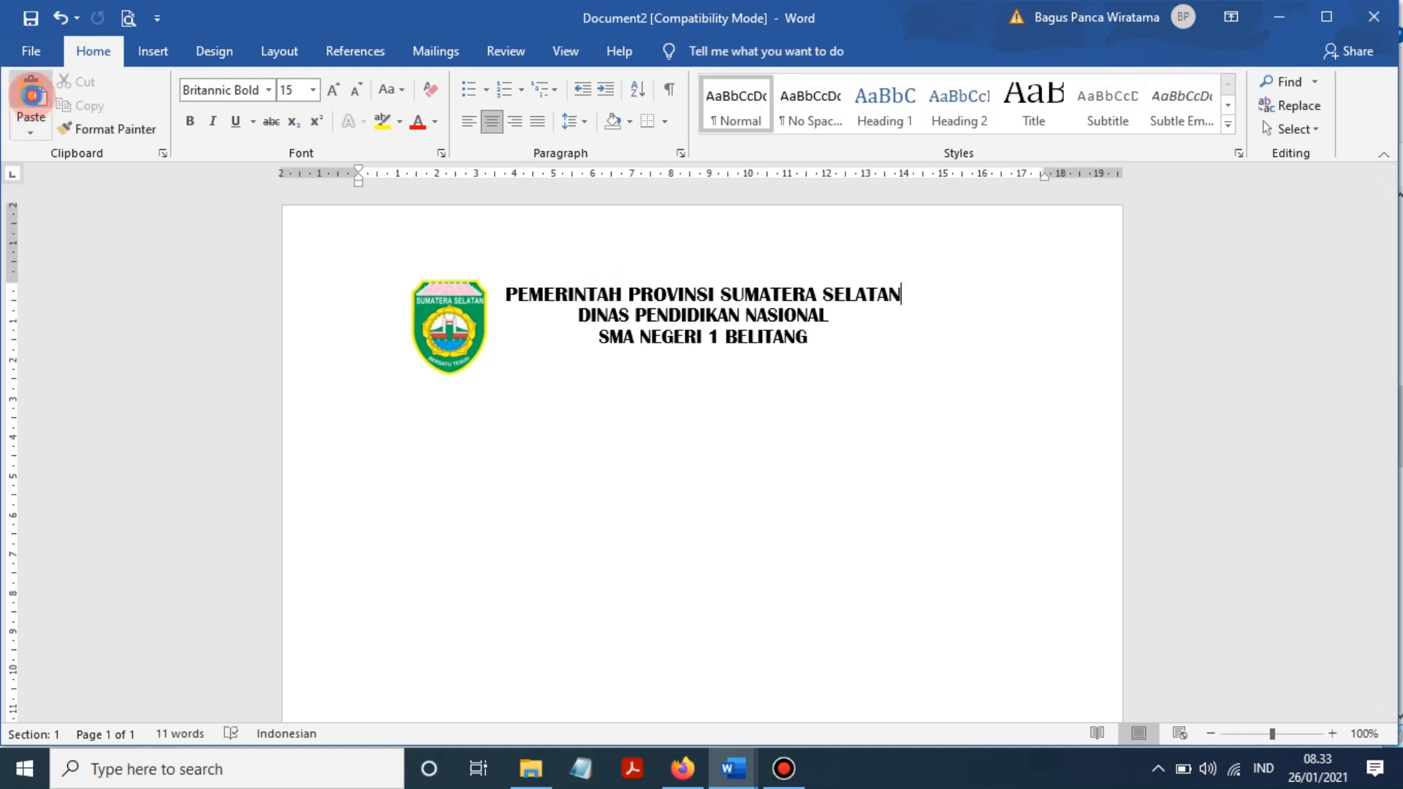
scroll(833, 427, "down", 2)
scroll(831, 437, "up", 8)
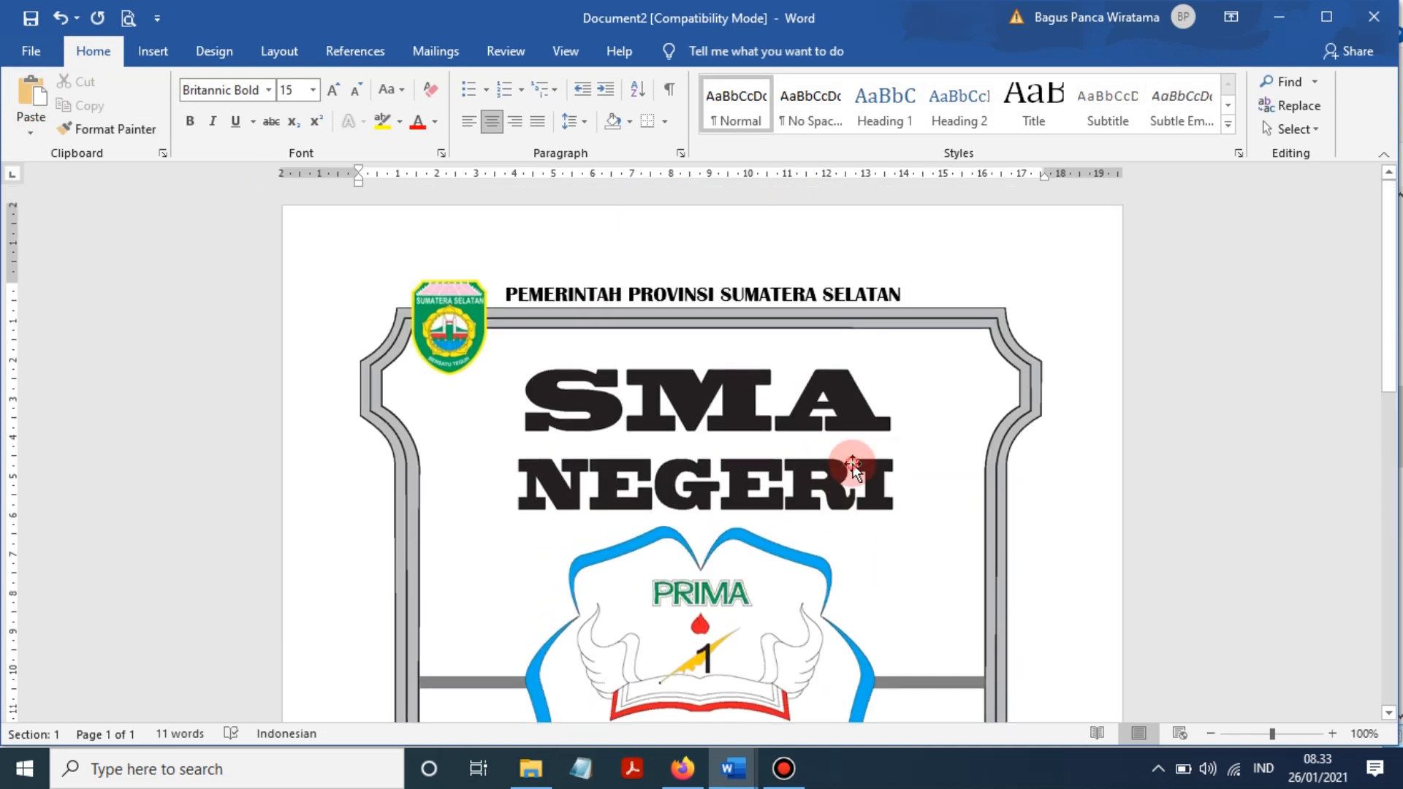
- Set the emblem's text wrapping to In Front of Text
left_click(852, 467)
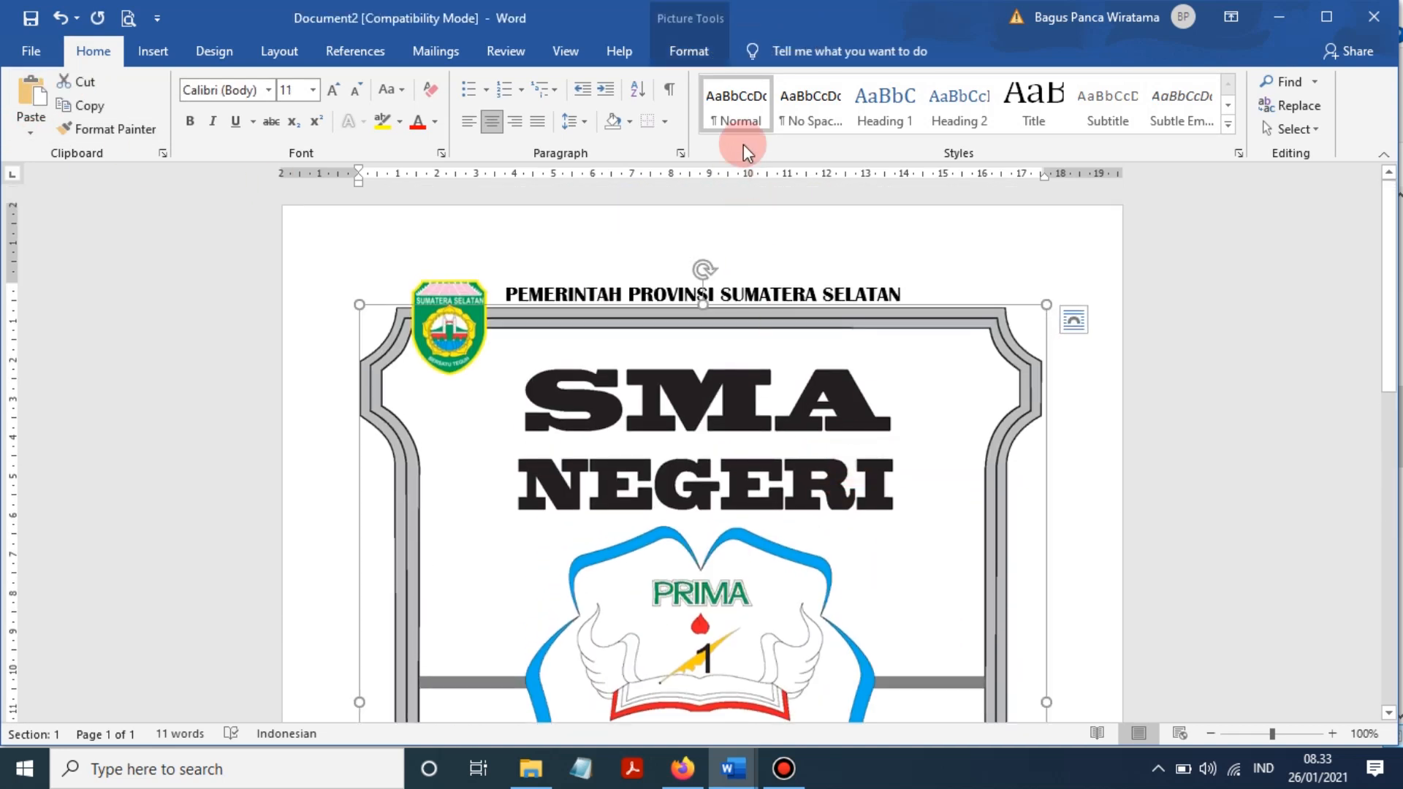
left_click(893, 252)
left_click(798, 415)
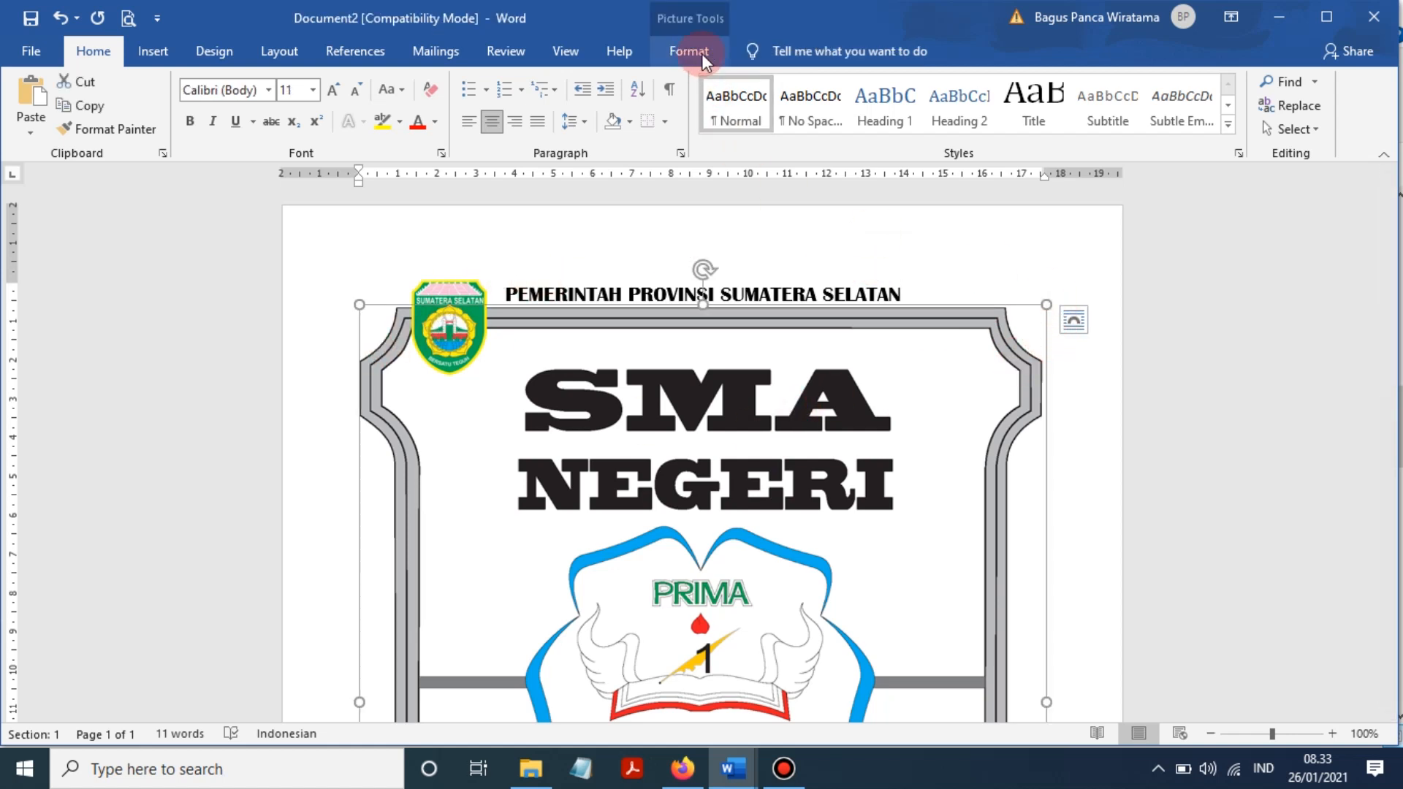
left_click(701, 54)
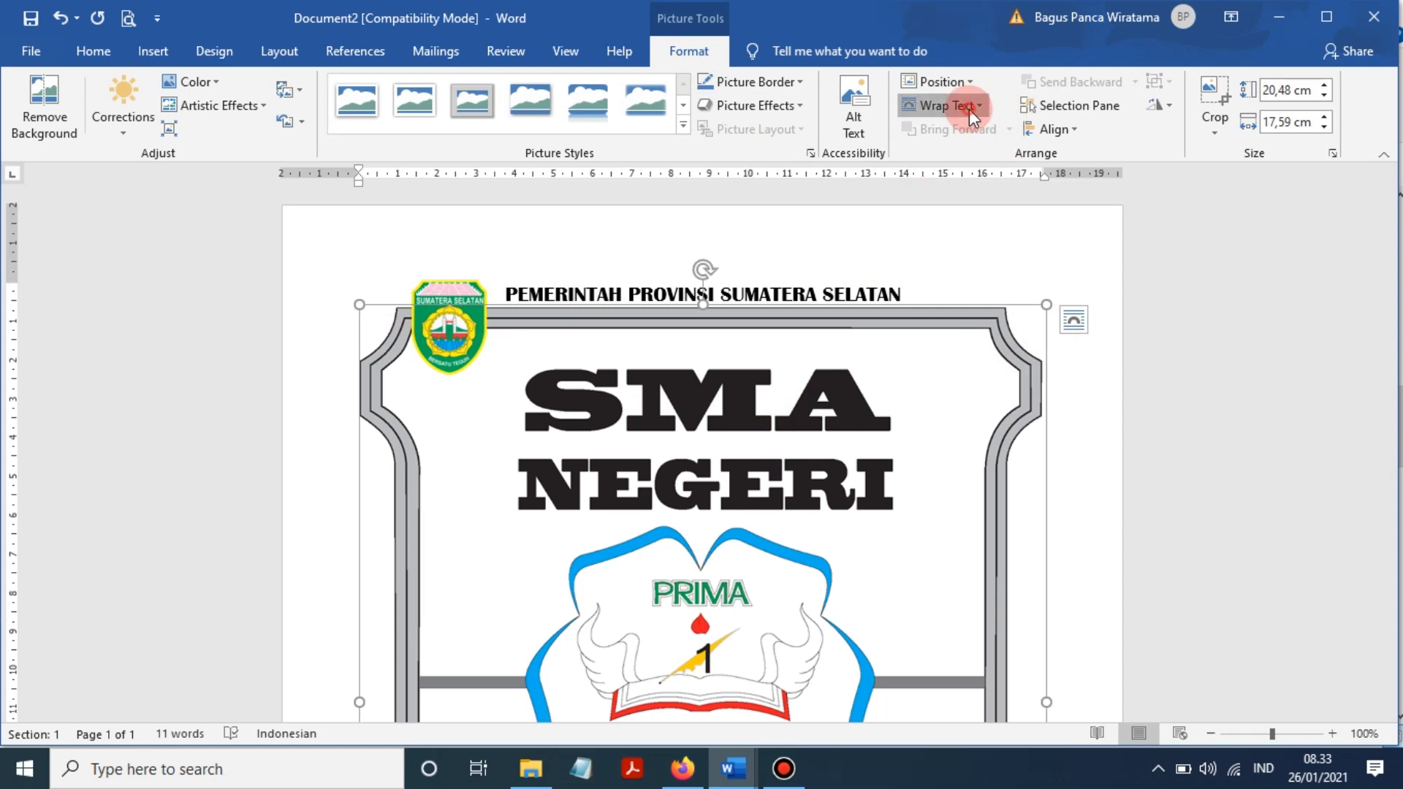
left_click(969, 108)
left_click(980, 282)
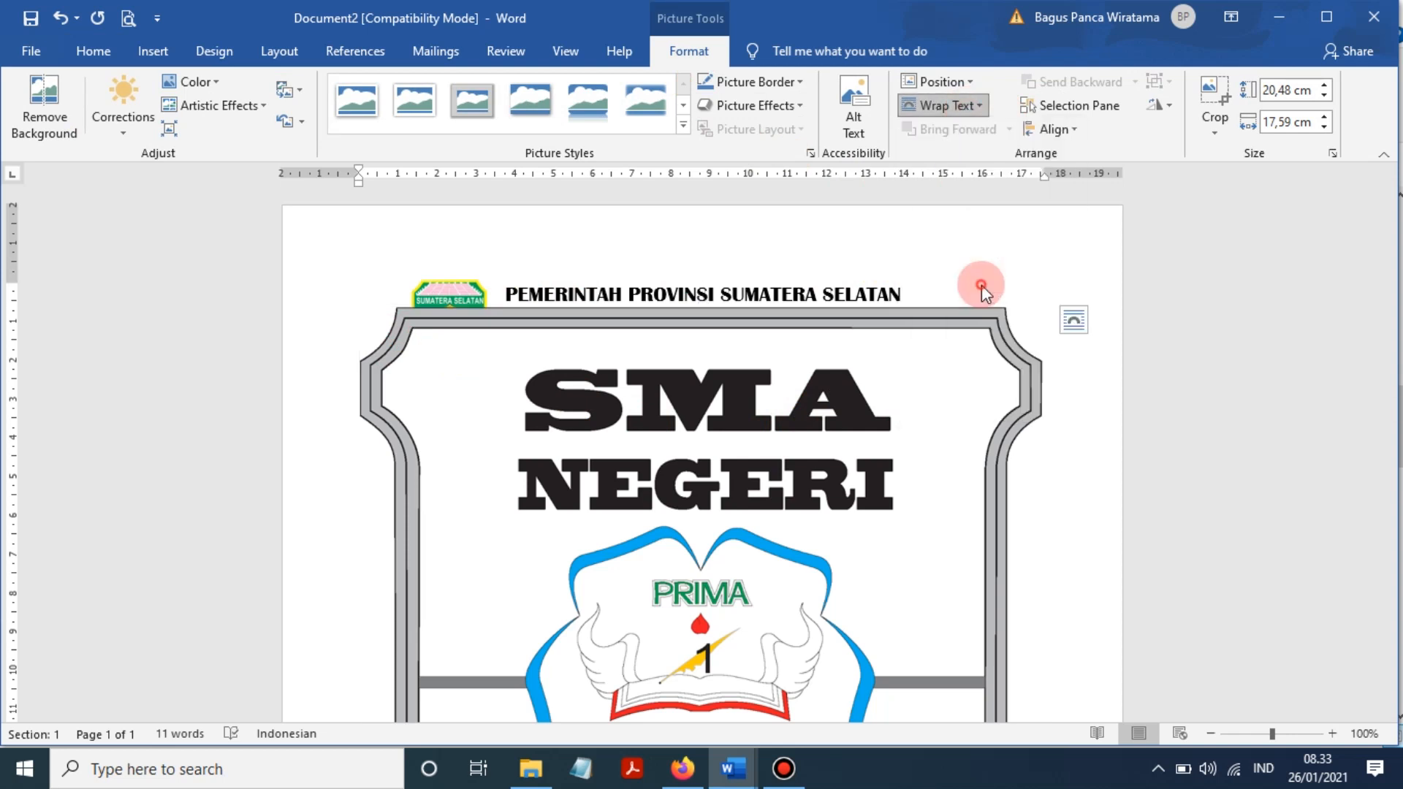
- Shrink the emblem to about 2,22 × 1,91 cm and place it right of the header
left_click_drag(1045, 305, 651, 639)
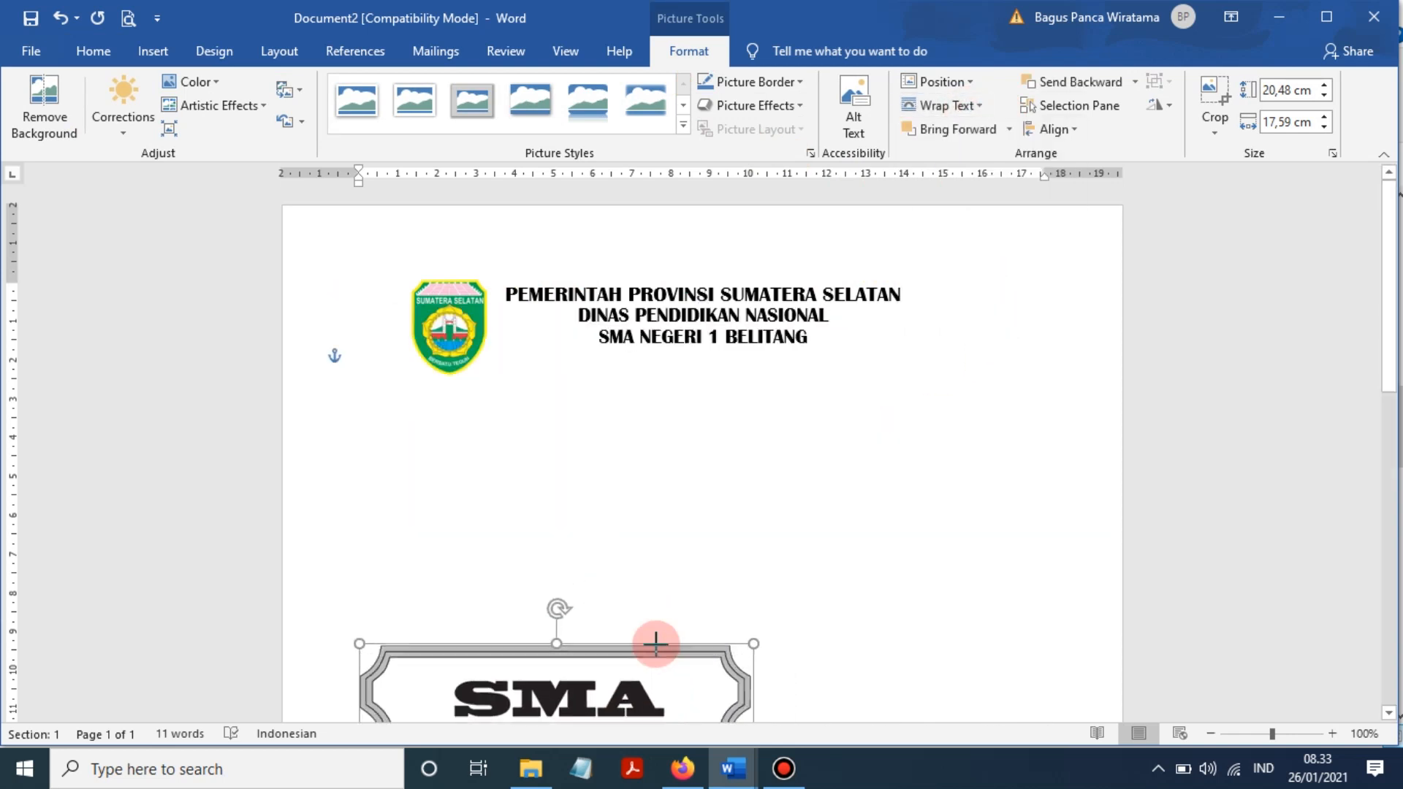
scroll(651, 639, "down", 10)
left_click_drag(748, 646, 491, 332)
scroll(642, 448, "up", 10)
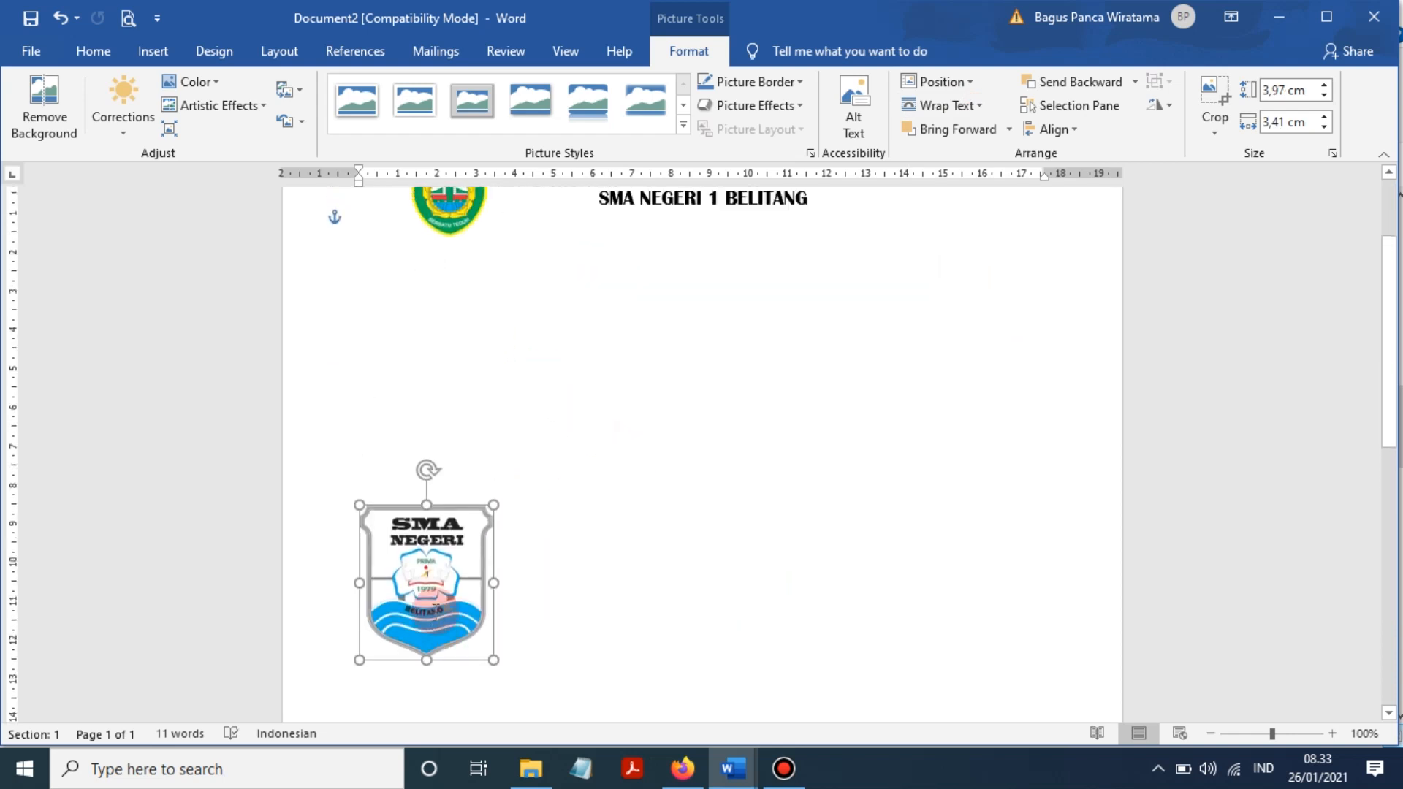
left_click_drag(445, 642, 1000, 280)
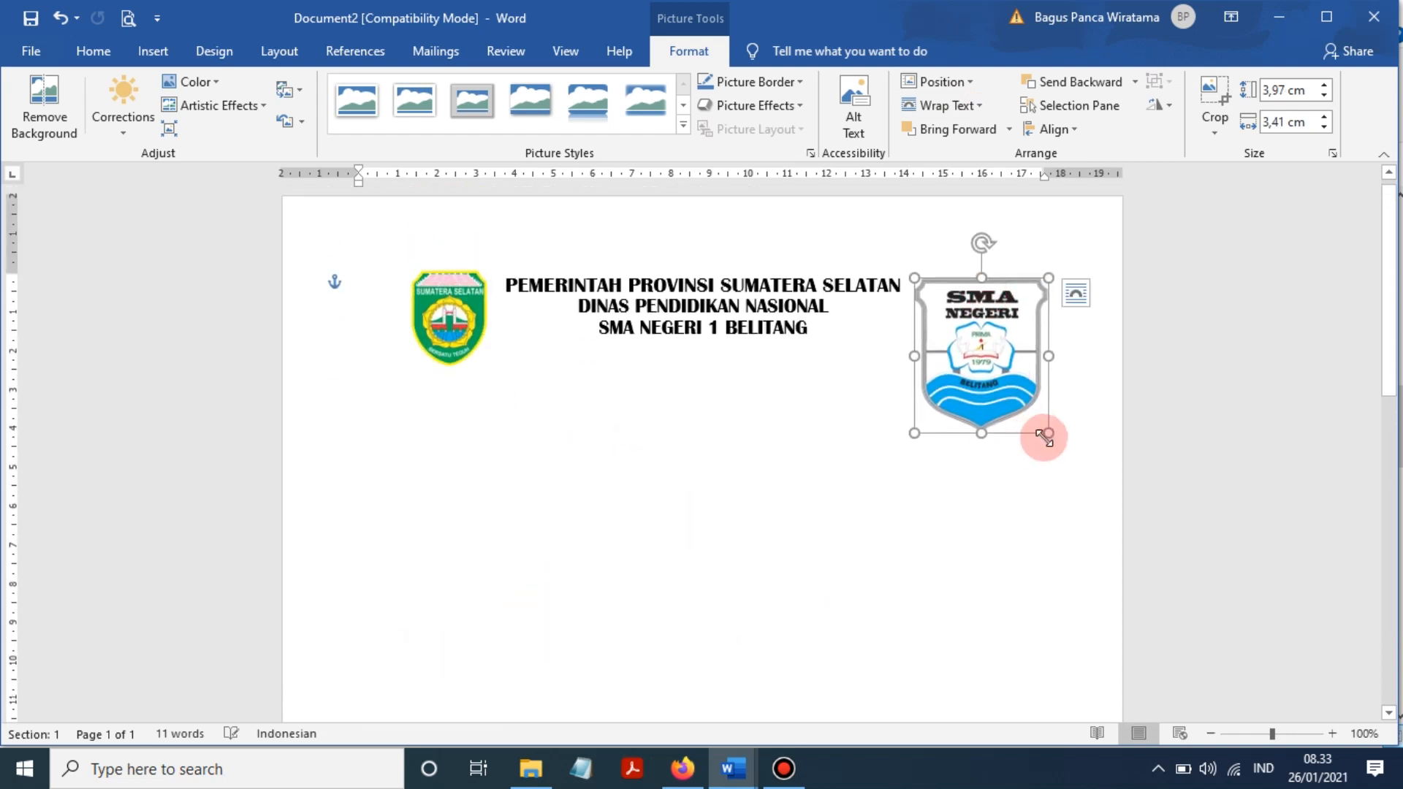
left_click_drag(1043, 435, 986, 313)
left_click(1034, 336)
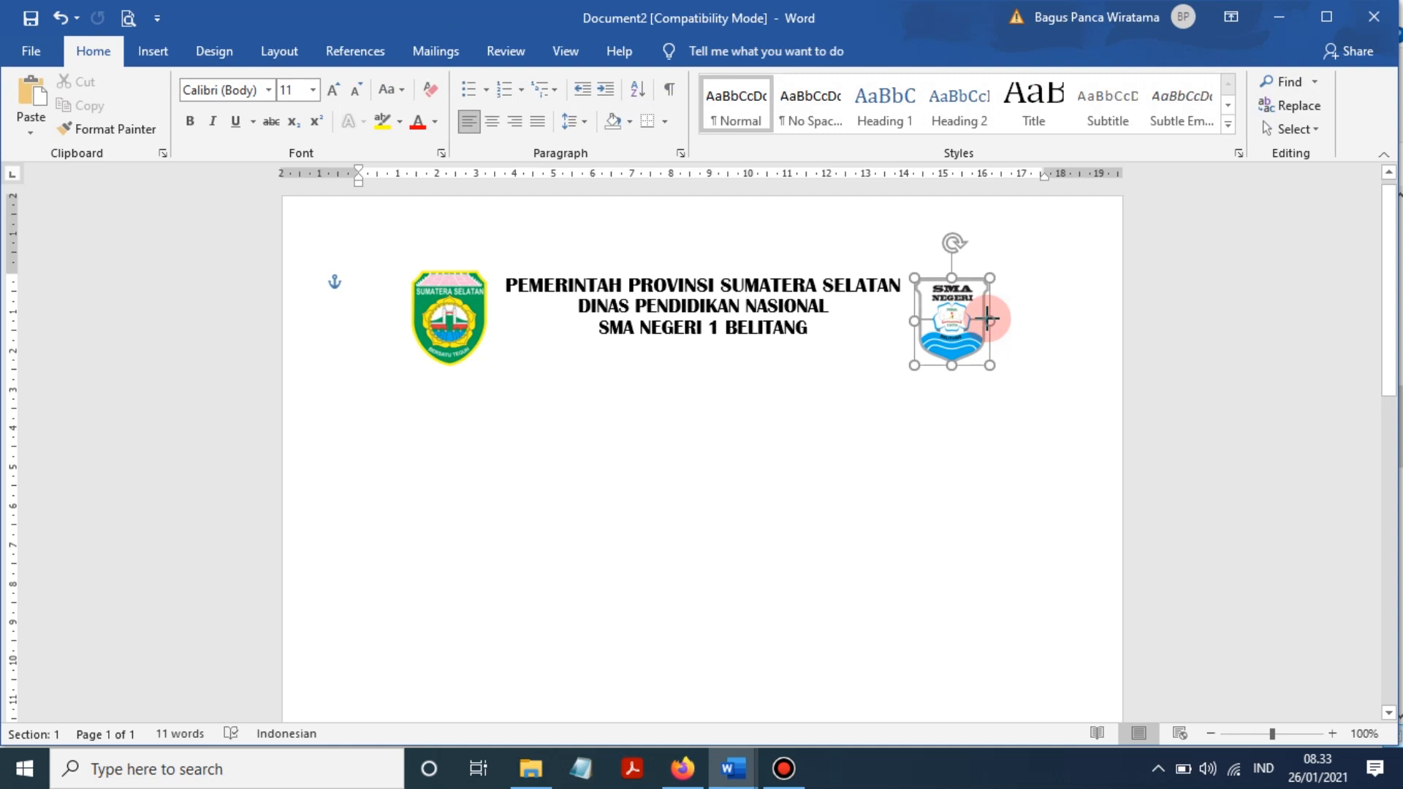
left_click(1029, 333)
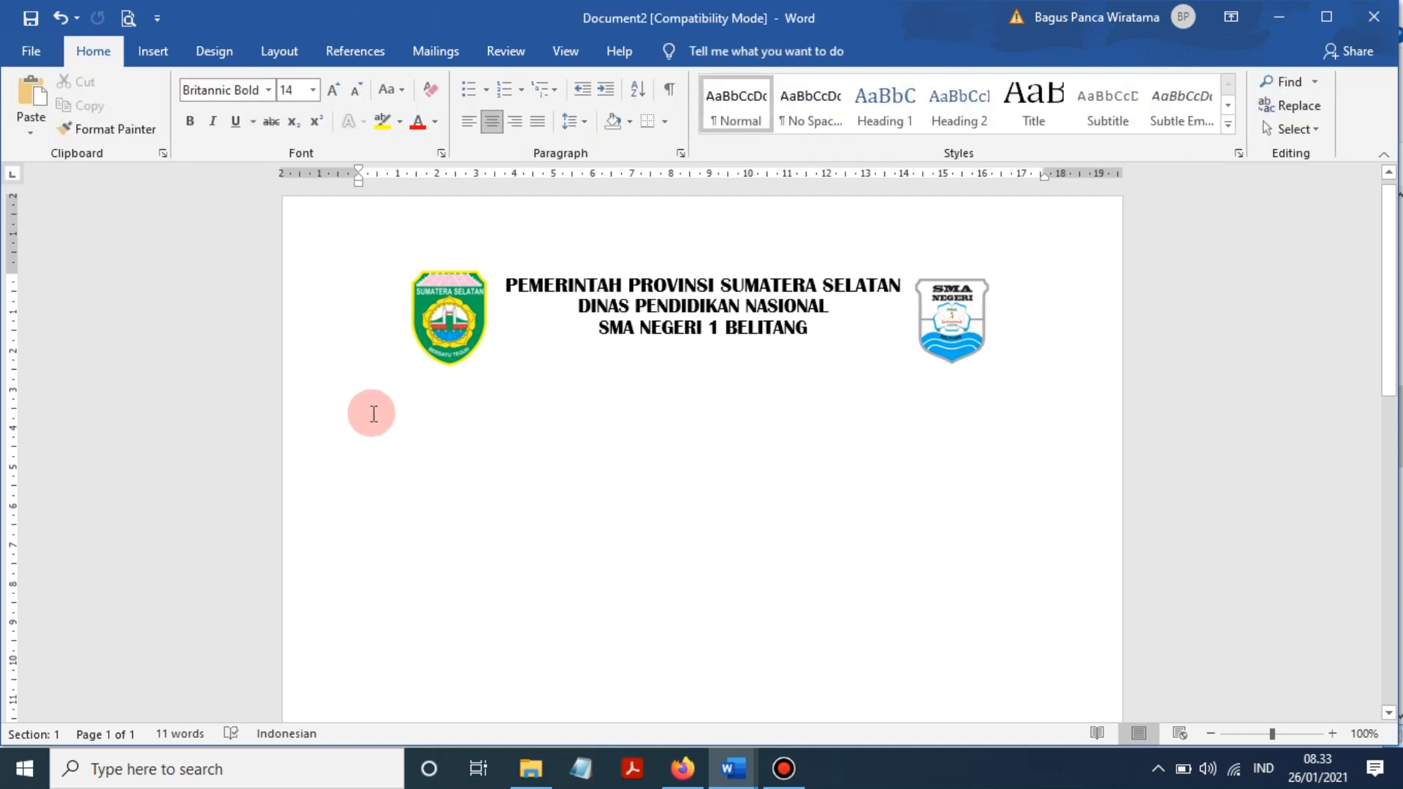
- On a new line after BELITANG, type the school's address in Arial Narrow 12
left_click(820, 335)
key("Return")
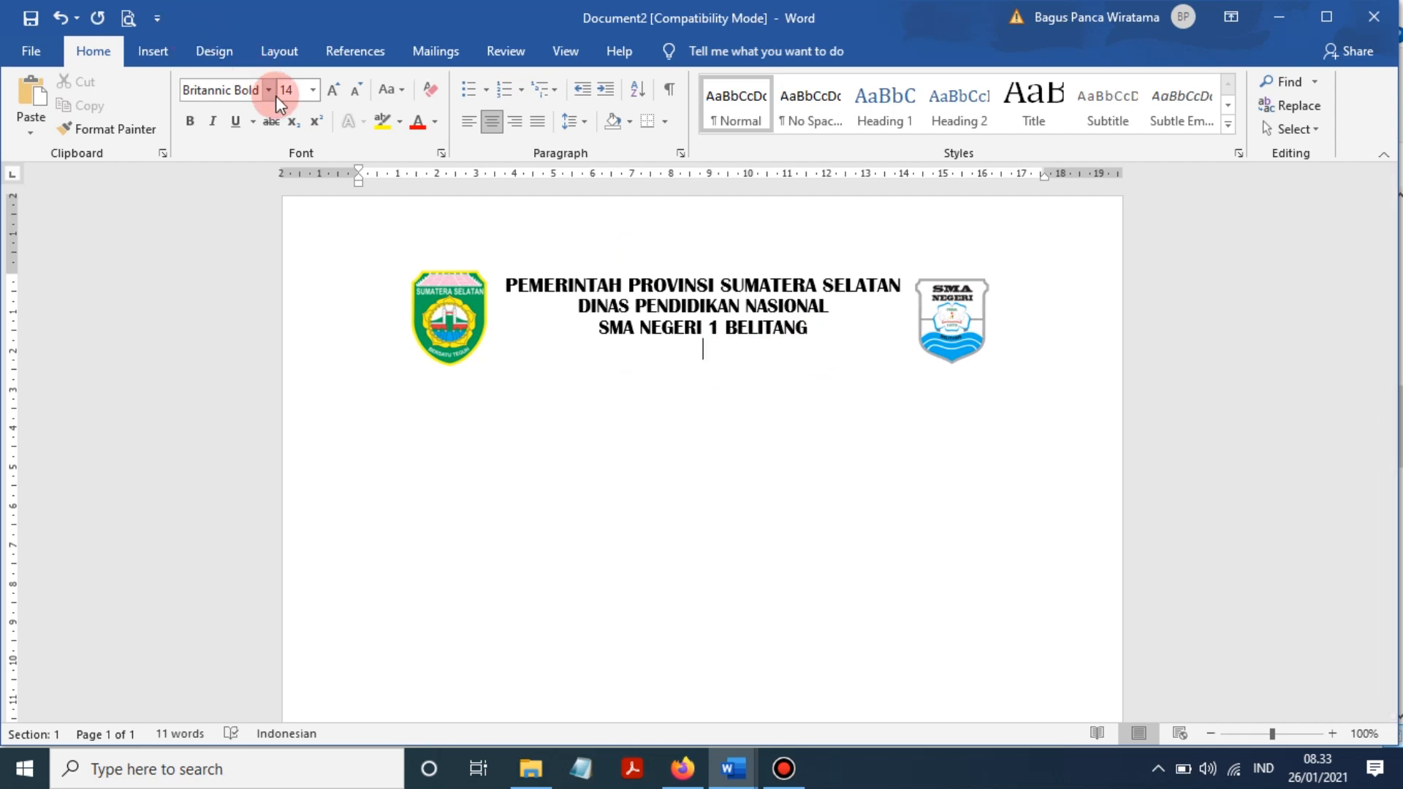
left_click(269, 92)
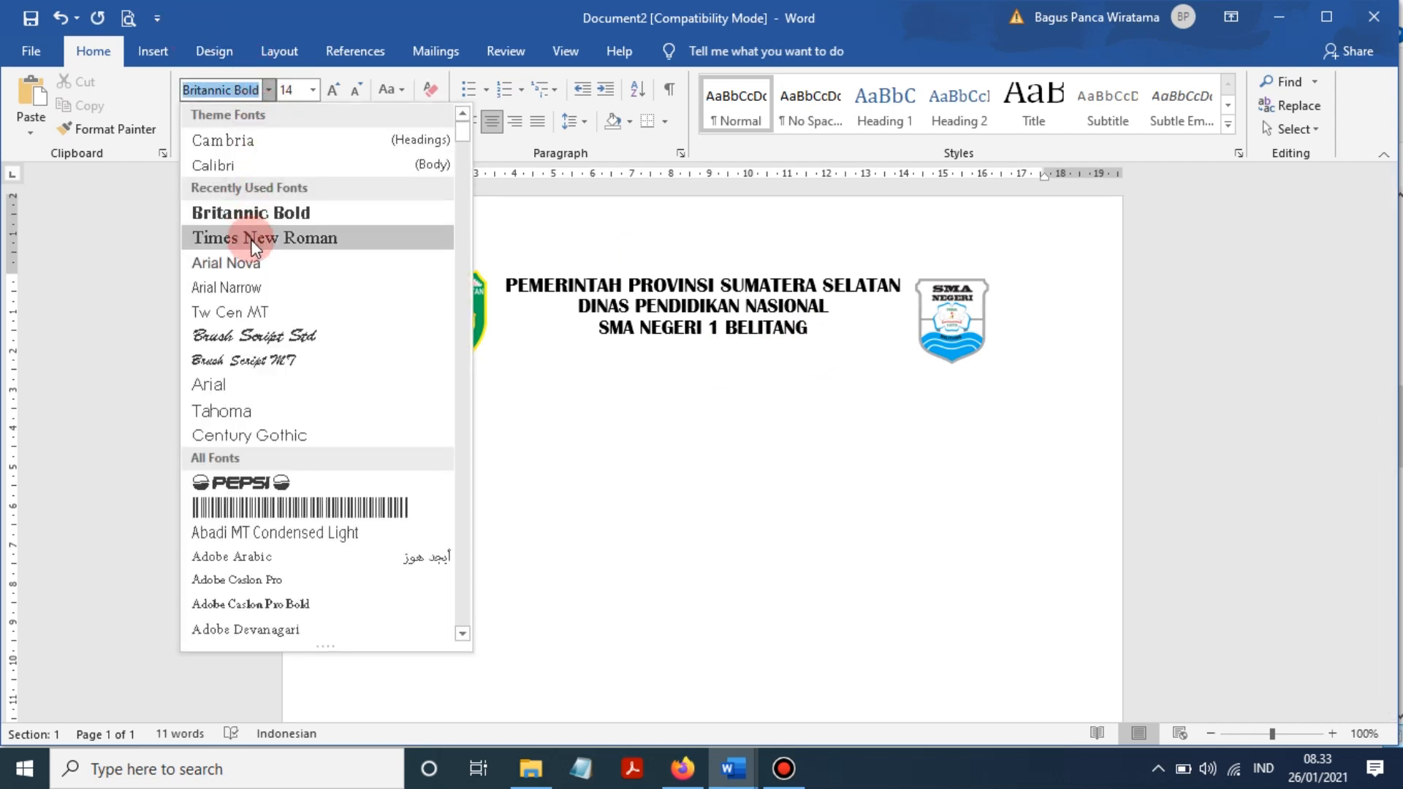
left_click(233, 287)
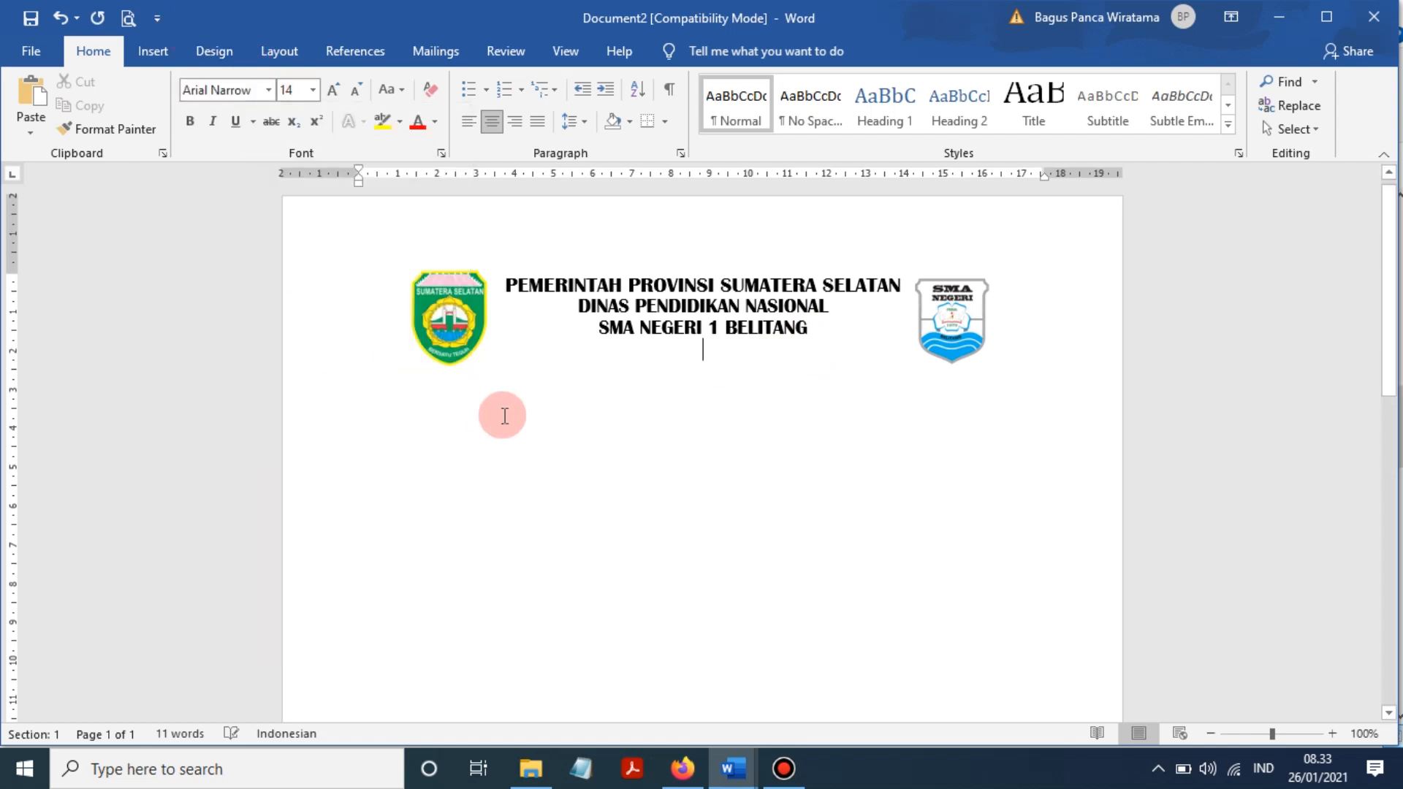
type("AL")
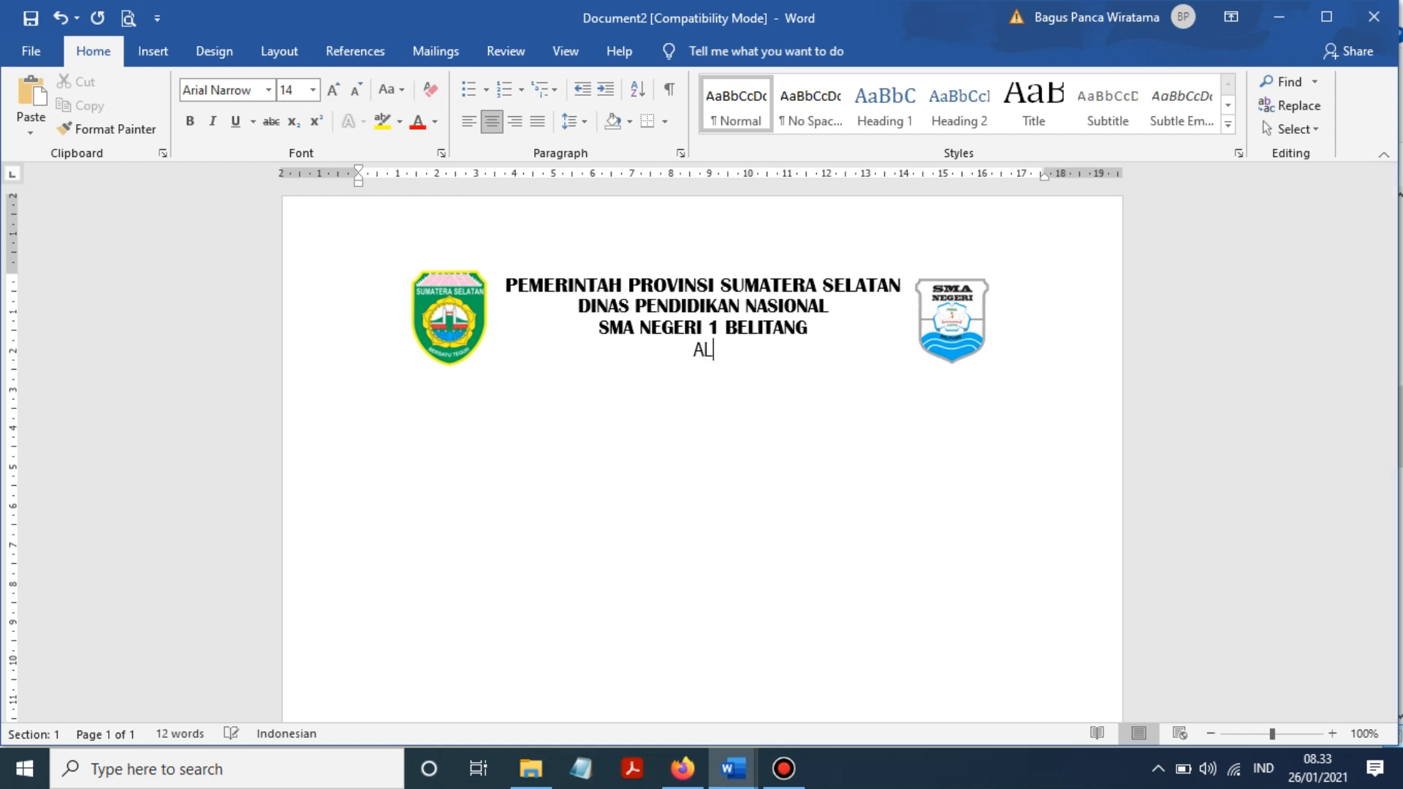
left_click(312, 90)
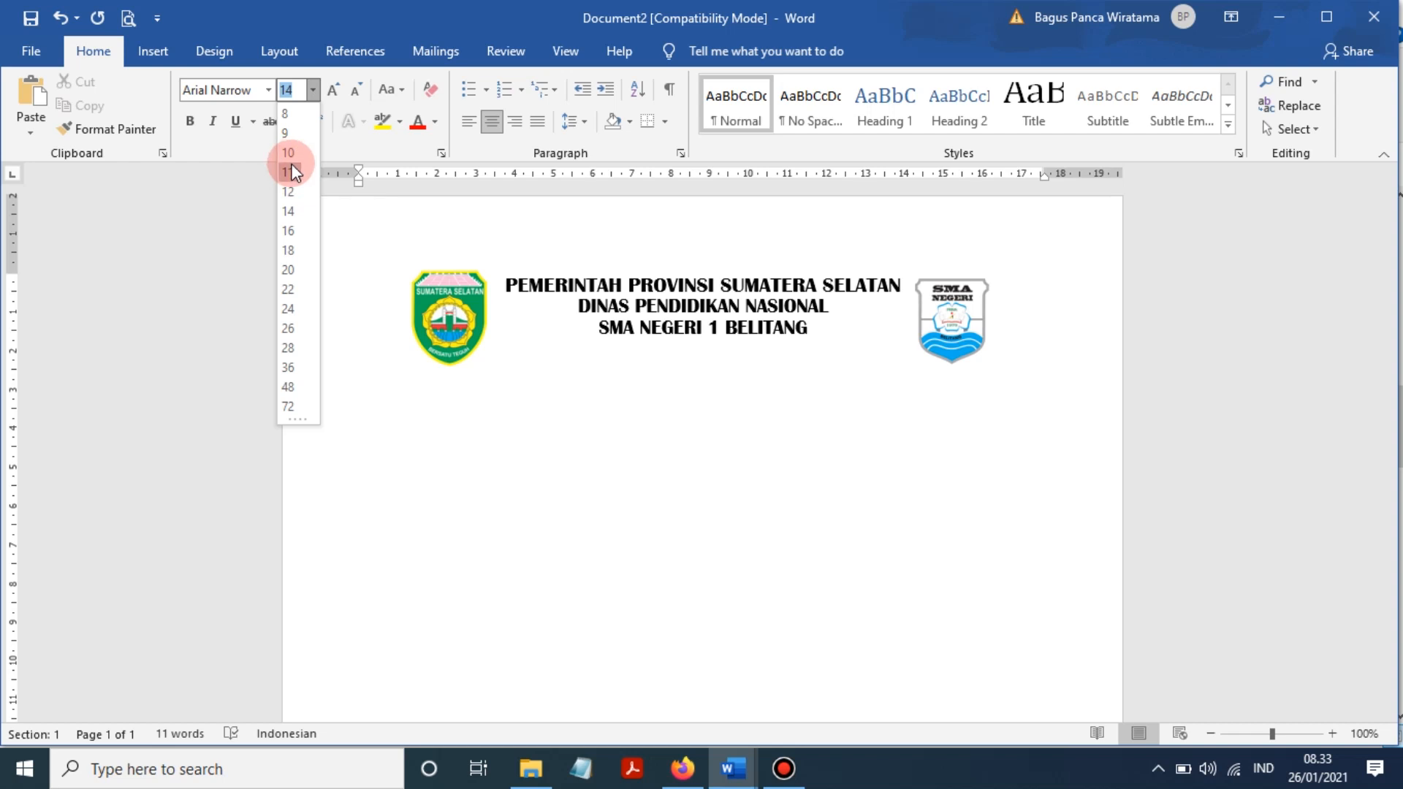
left_click(290, 191)
type("aLA")
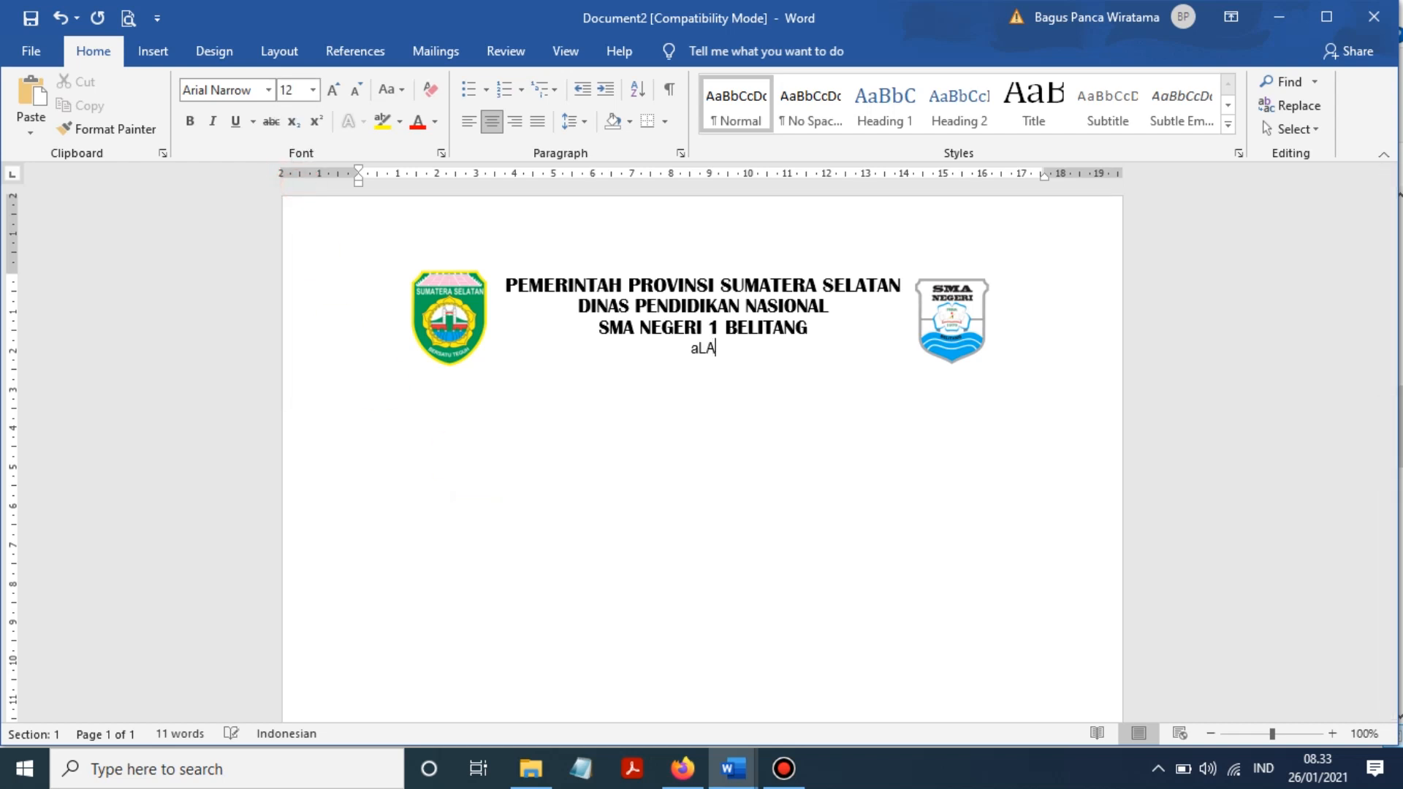
type("MAT ")
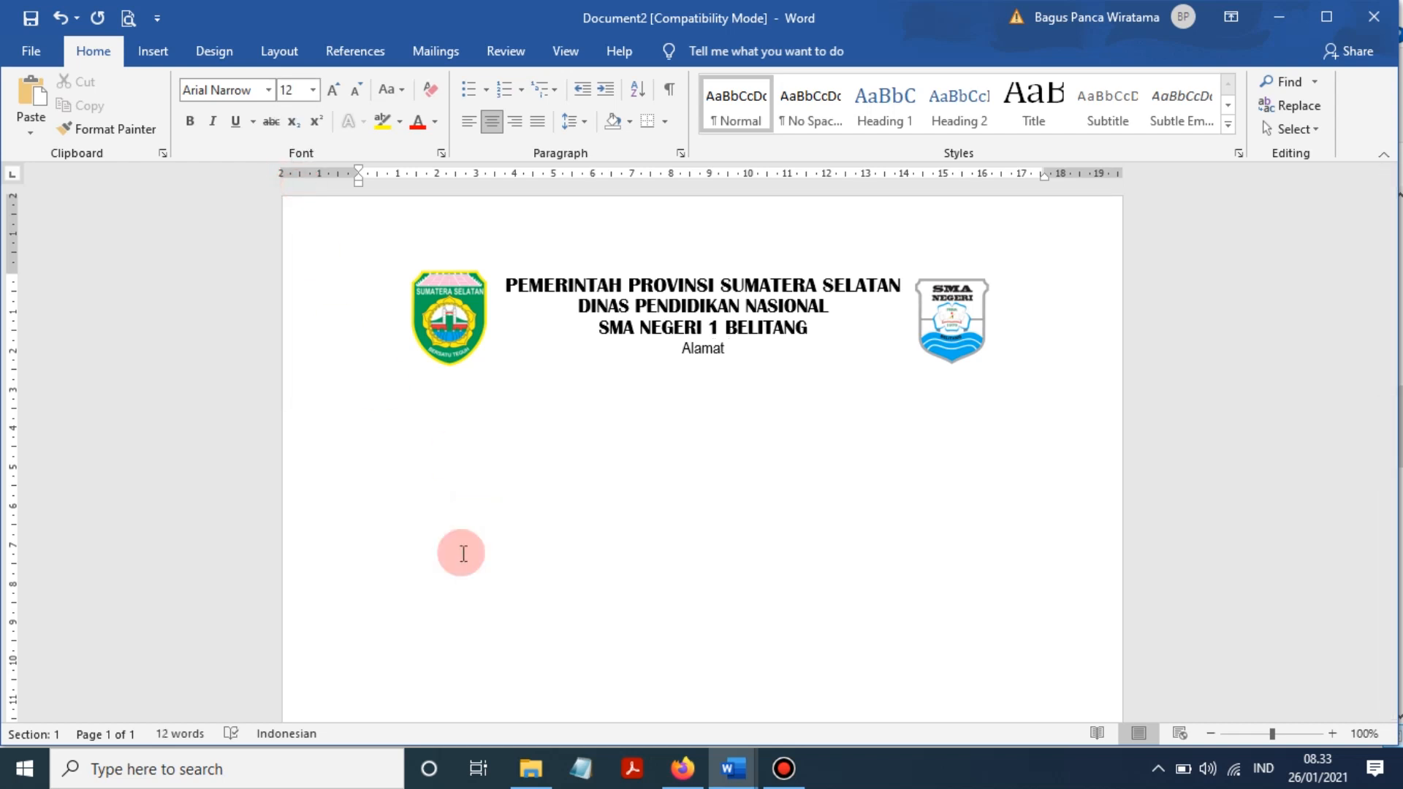
type(": Jl..")
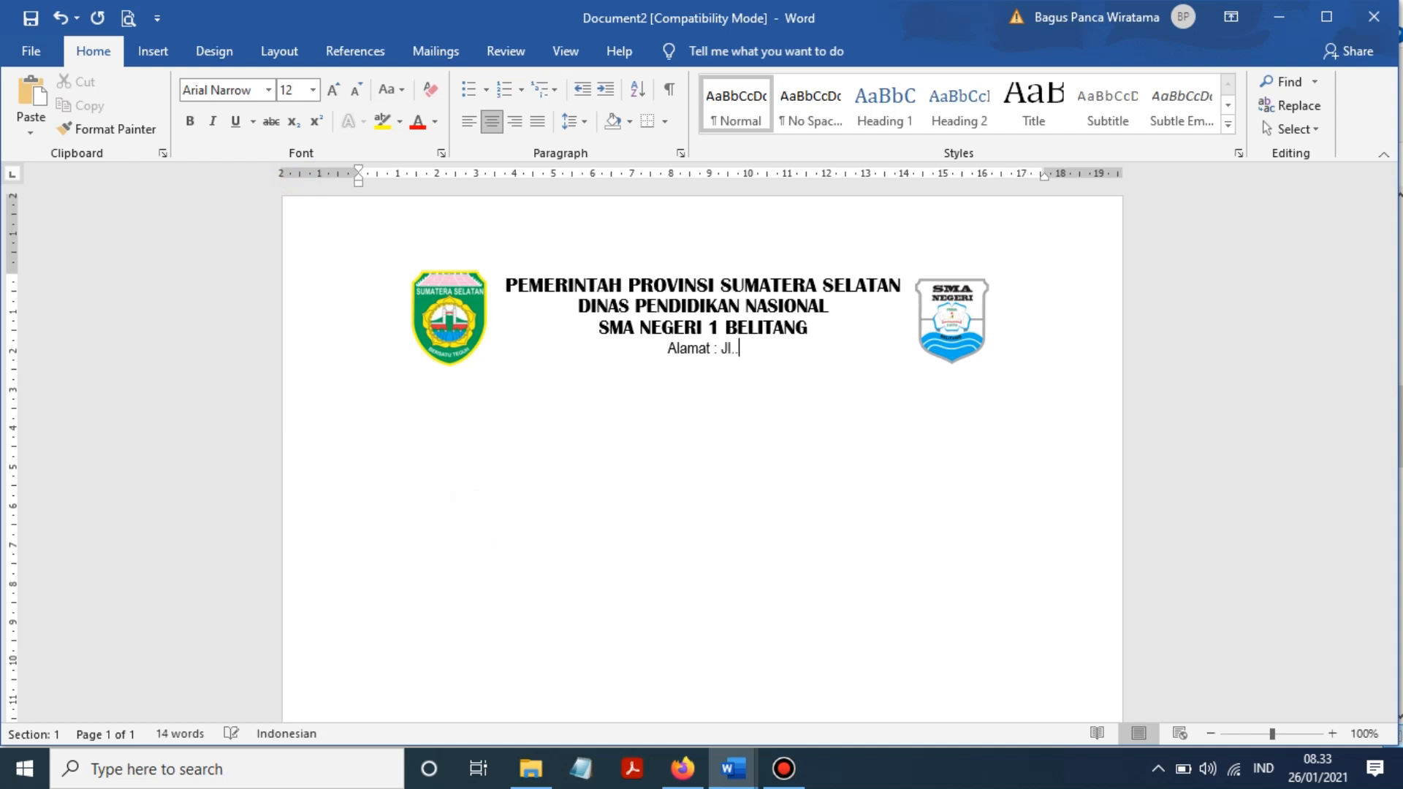
type("MP.Bangs")
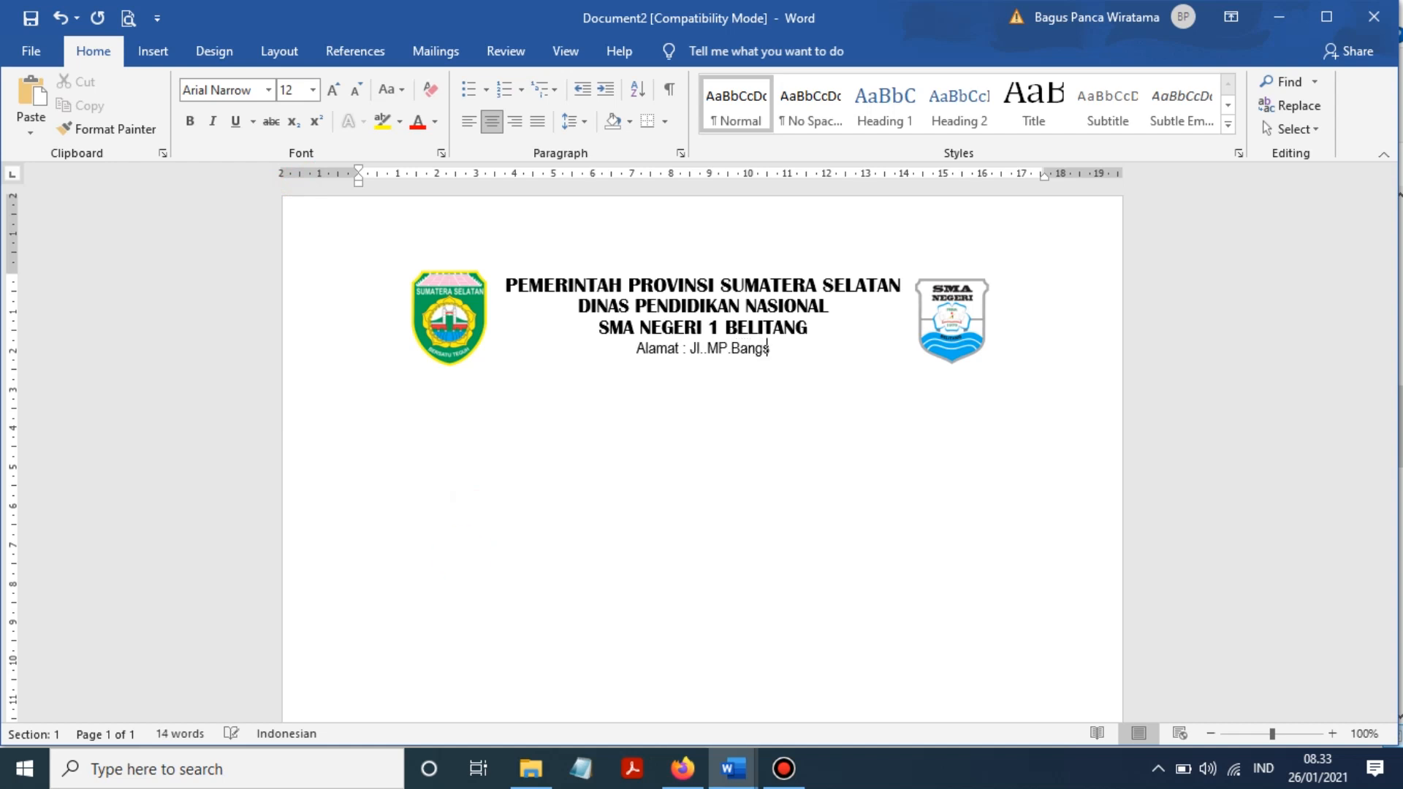
type("a R")
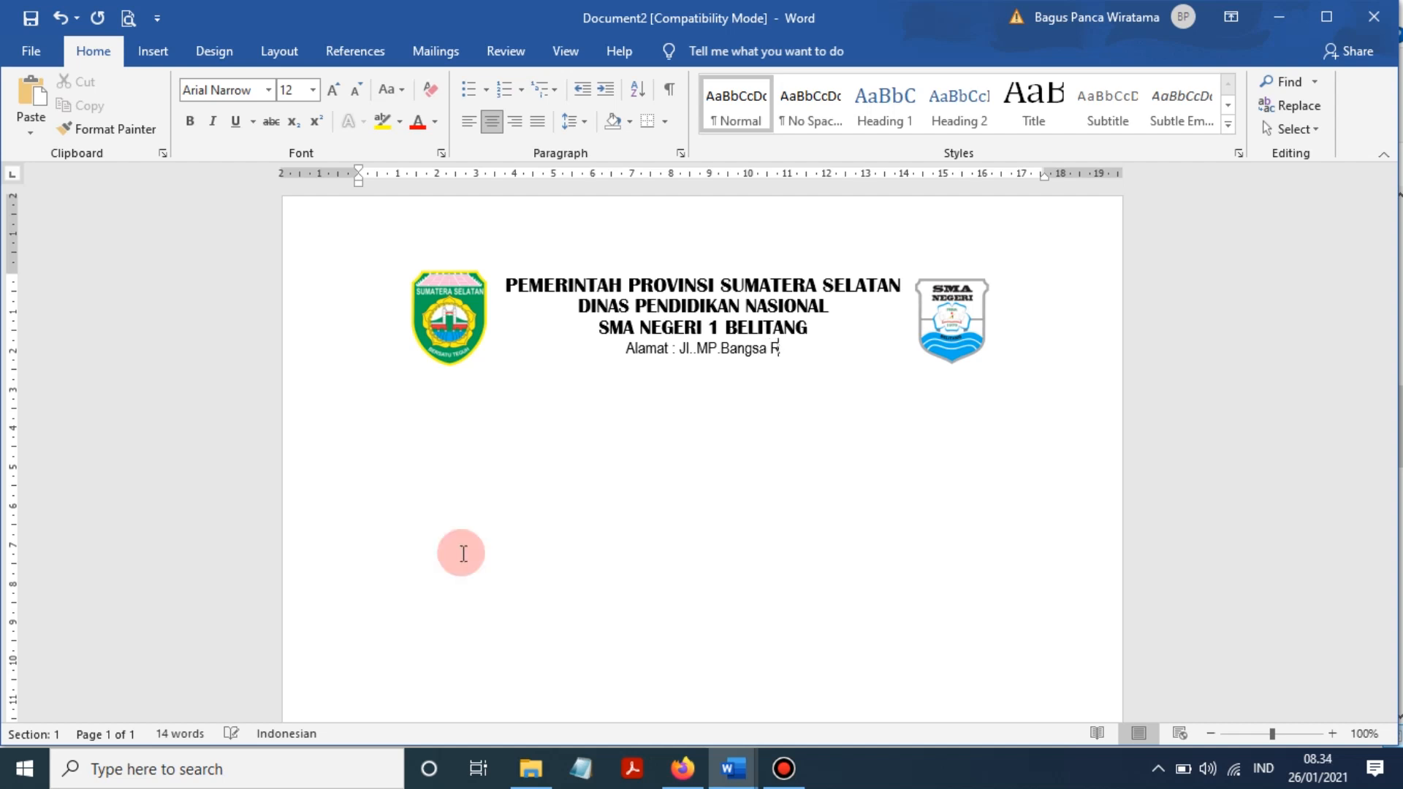
type("ajao No 10")
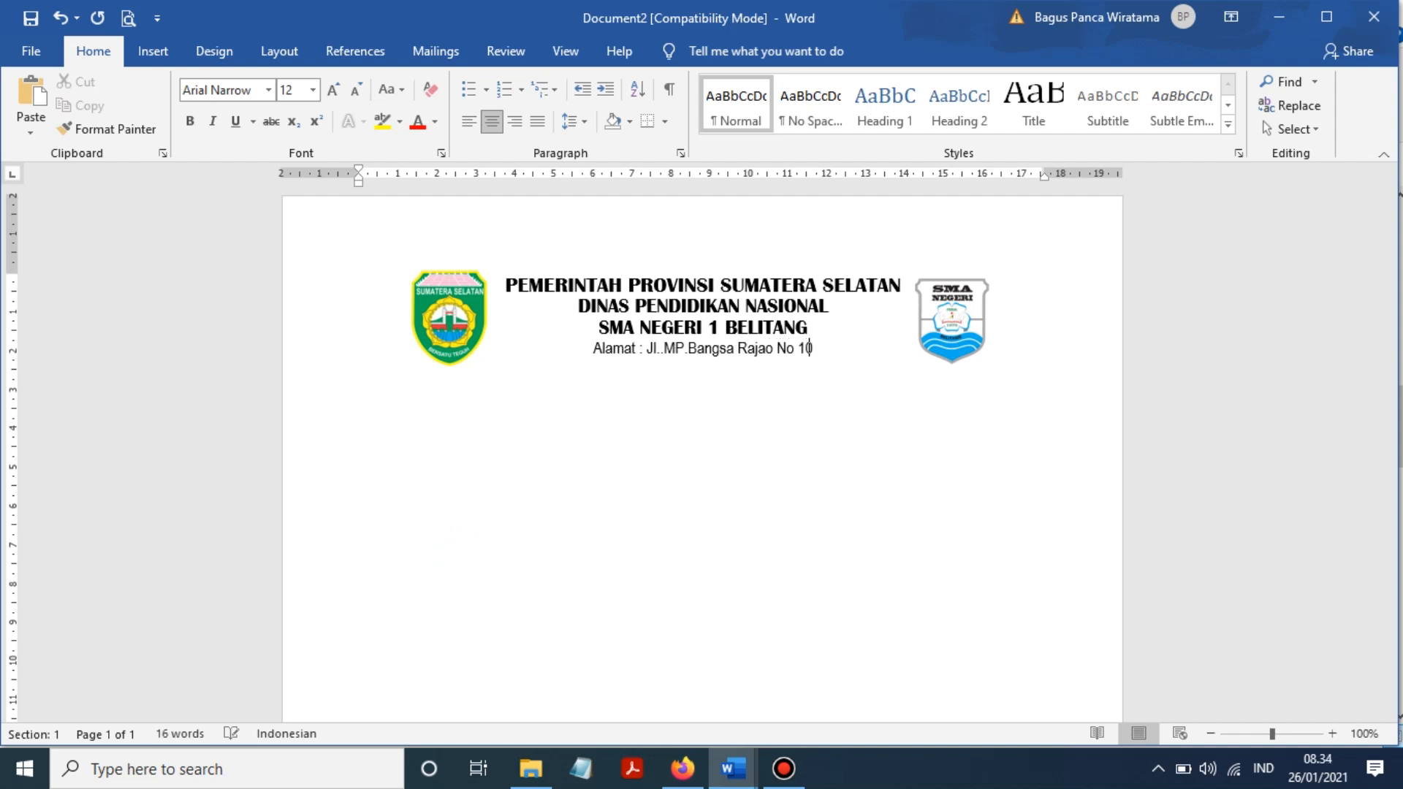
type("01 Guma")
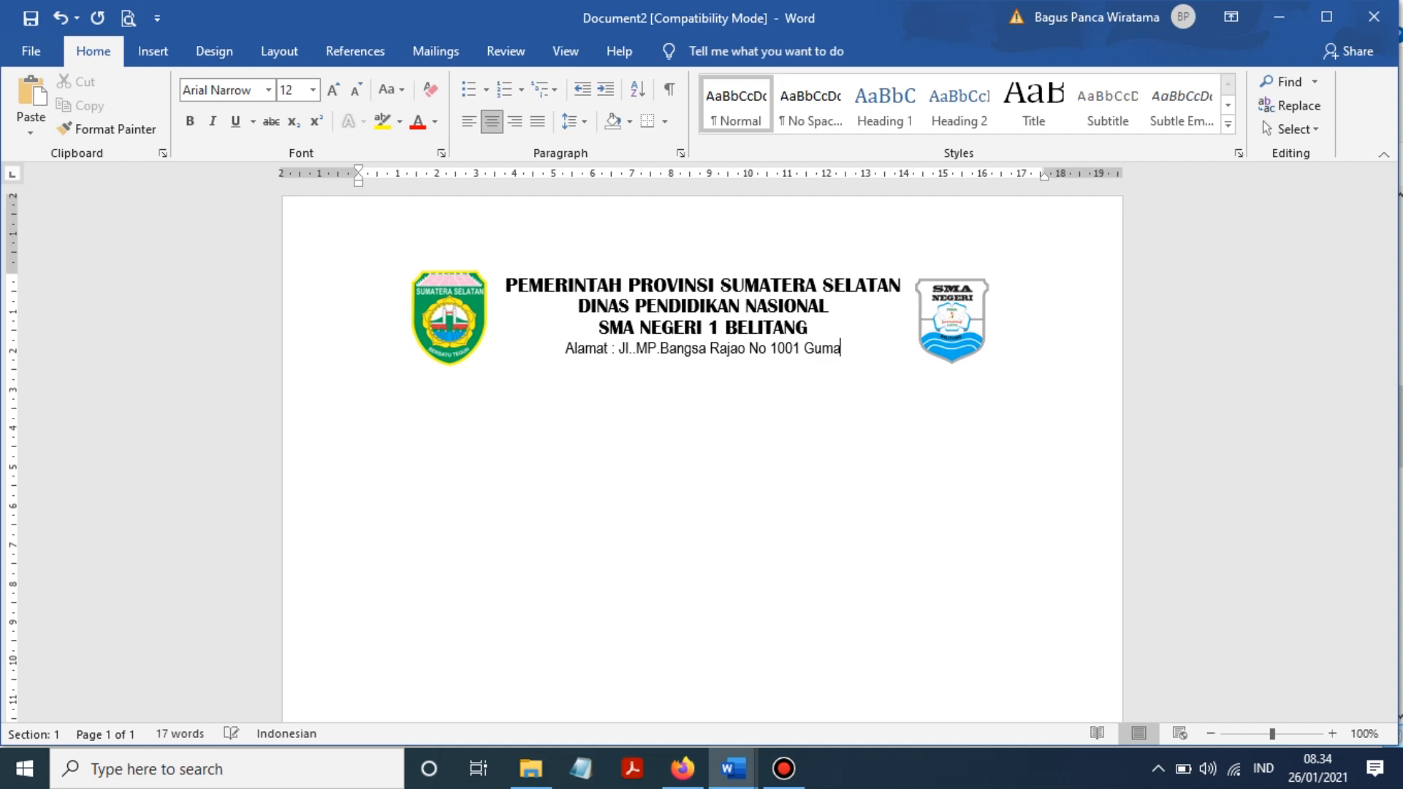
type("wang Belitar")
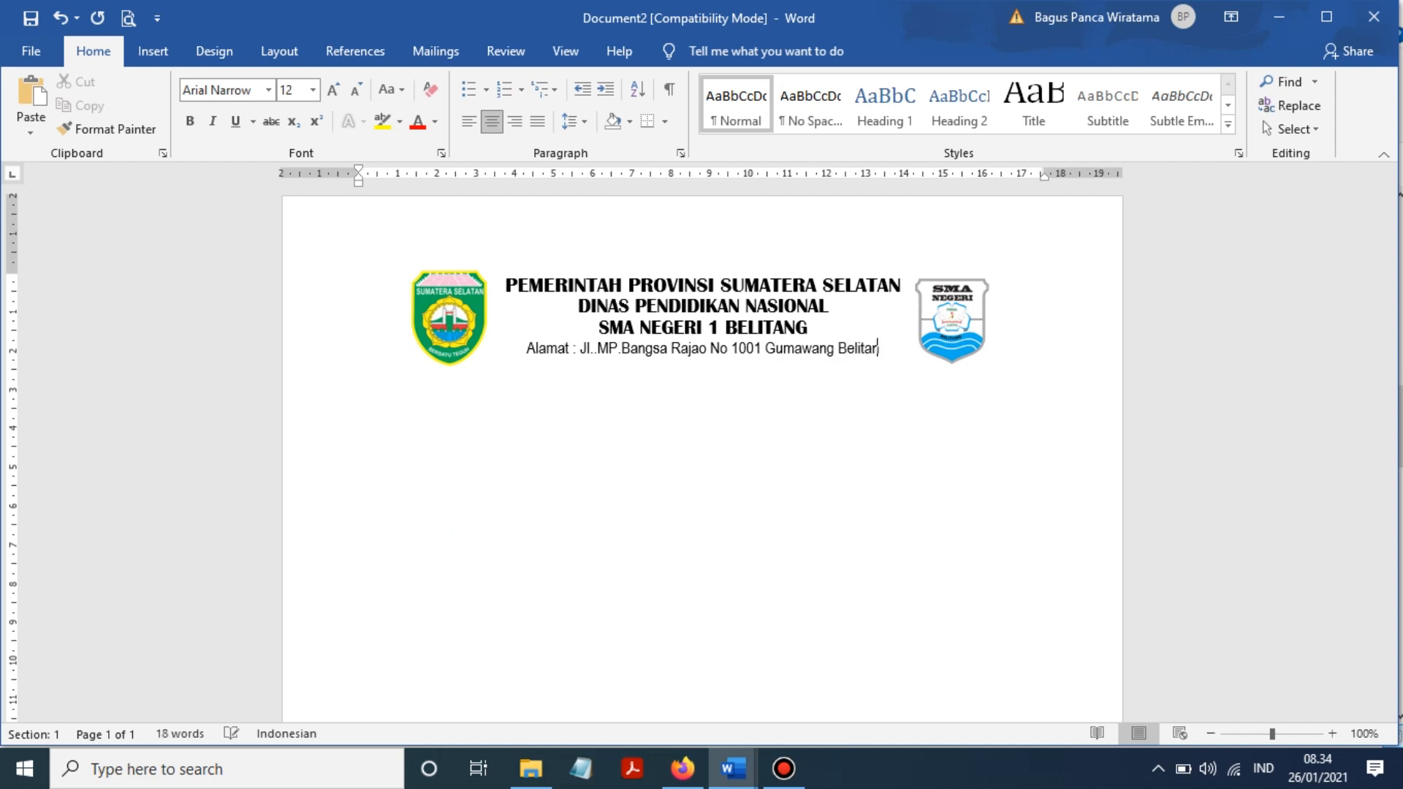
key("BackSpace")
type("ng")
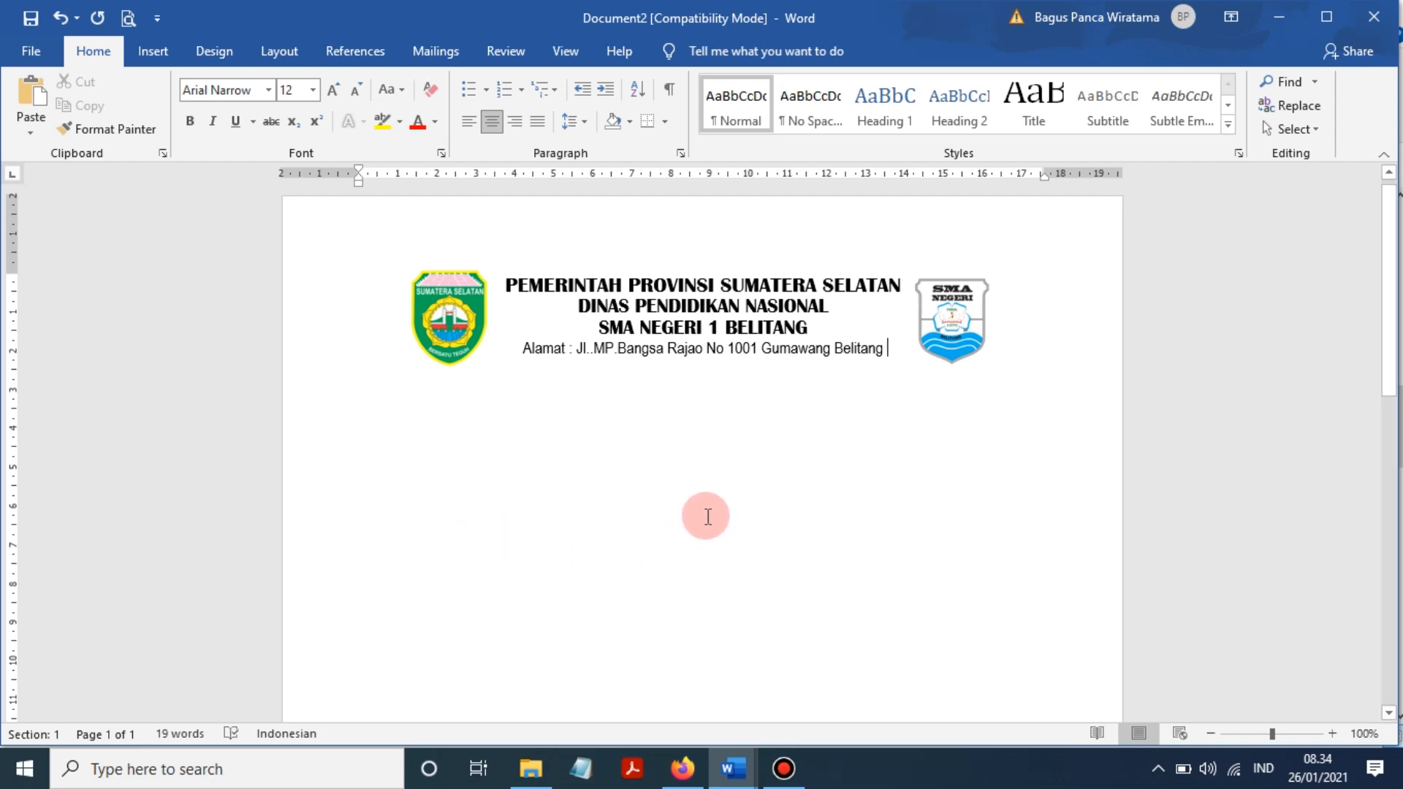
left_click(738, 775)
left_click(642, 684)
scroll(581, 357, "up", 13)
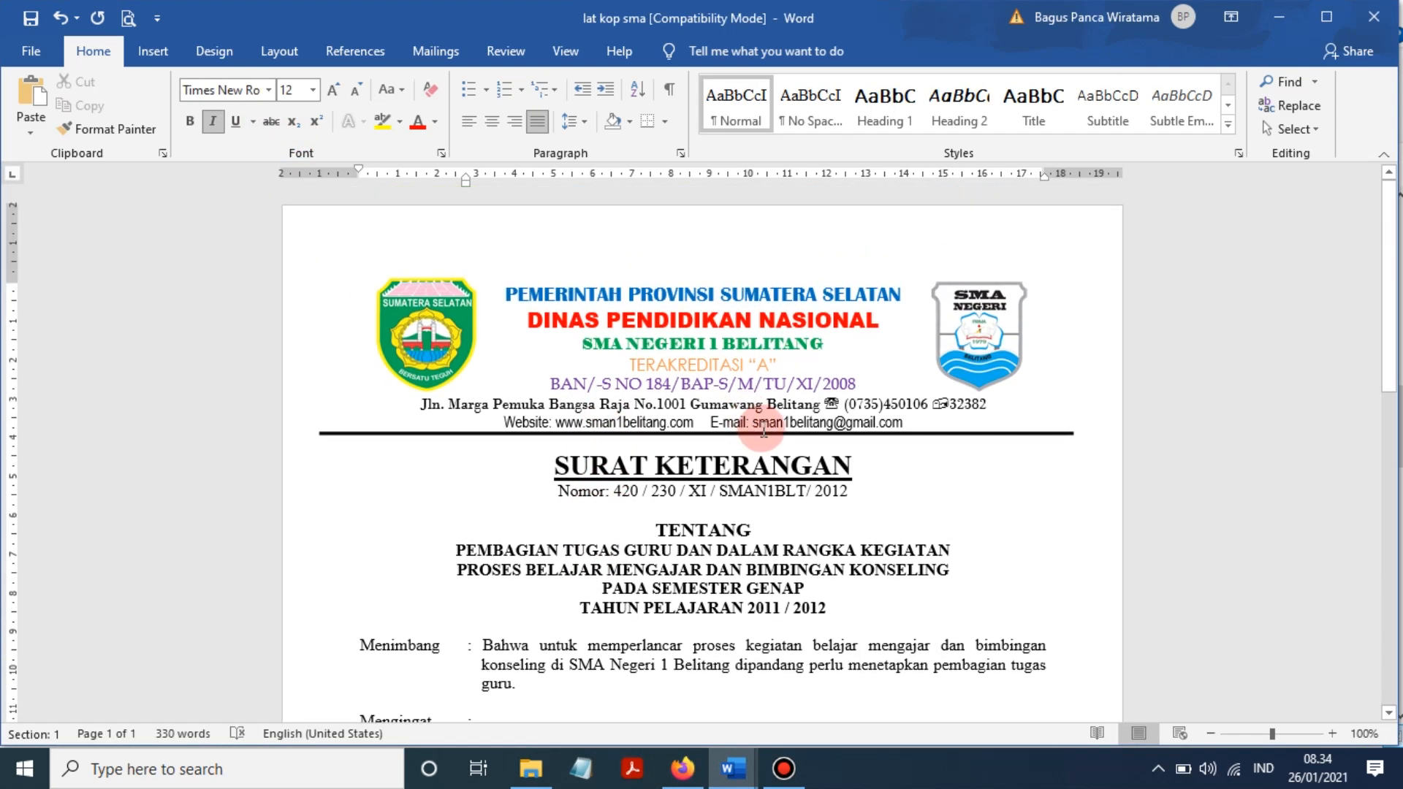
left_click(804, 404)
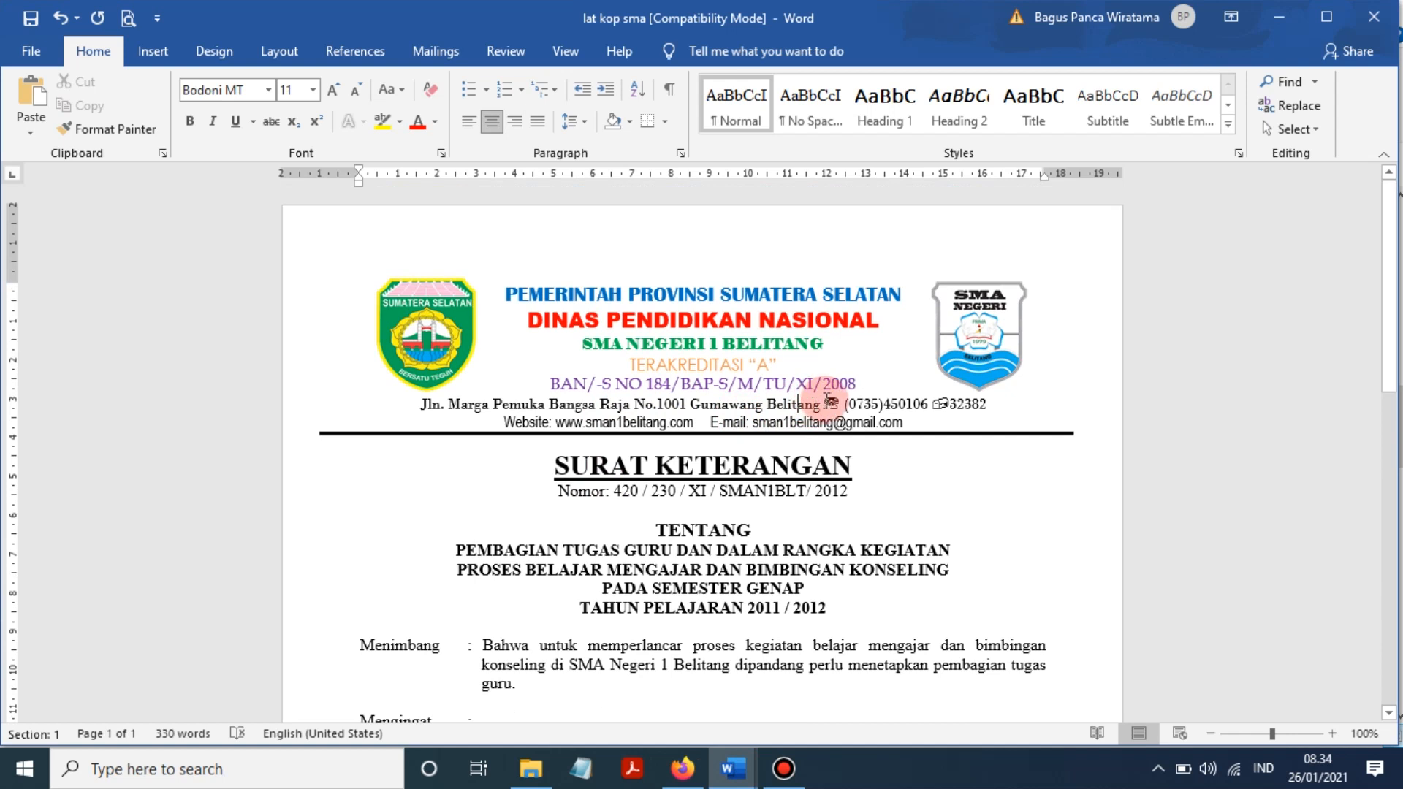
left_click(928, 404)
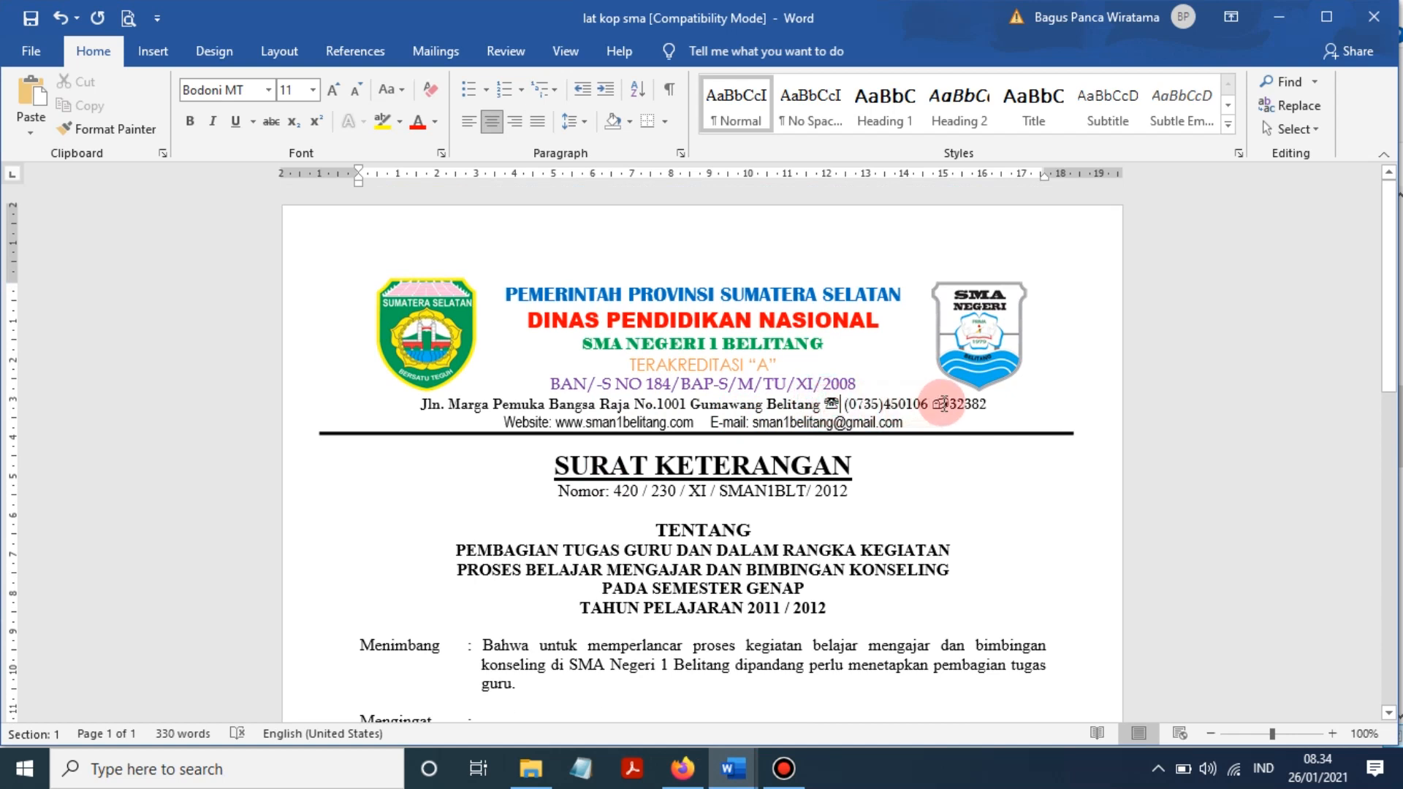
left_click(849, 406)
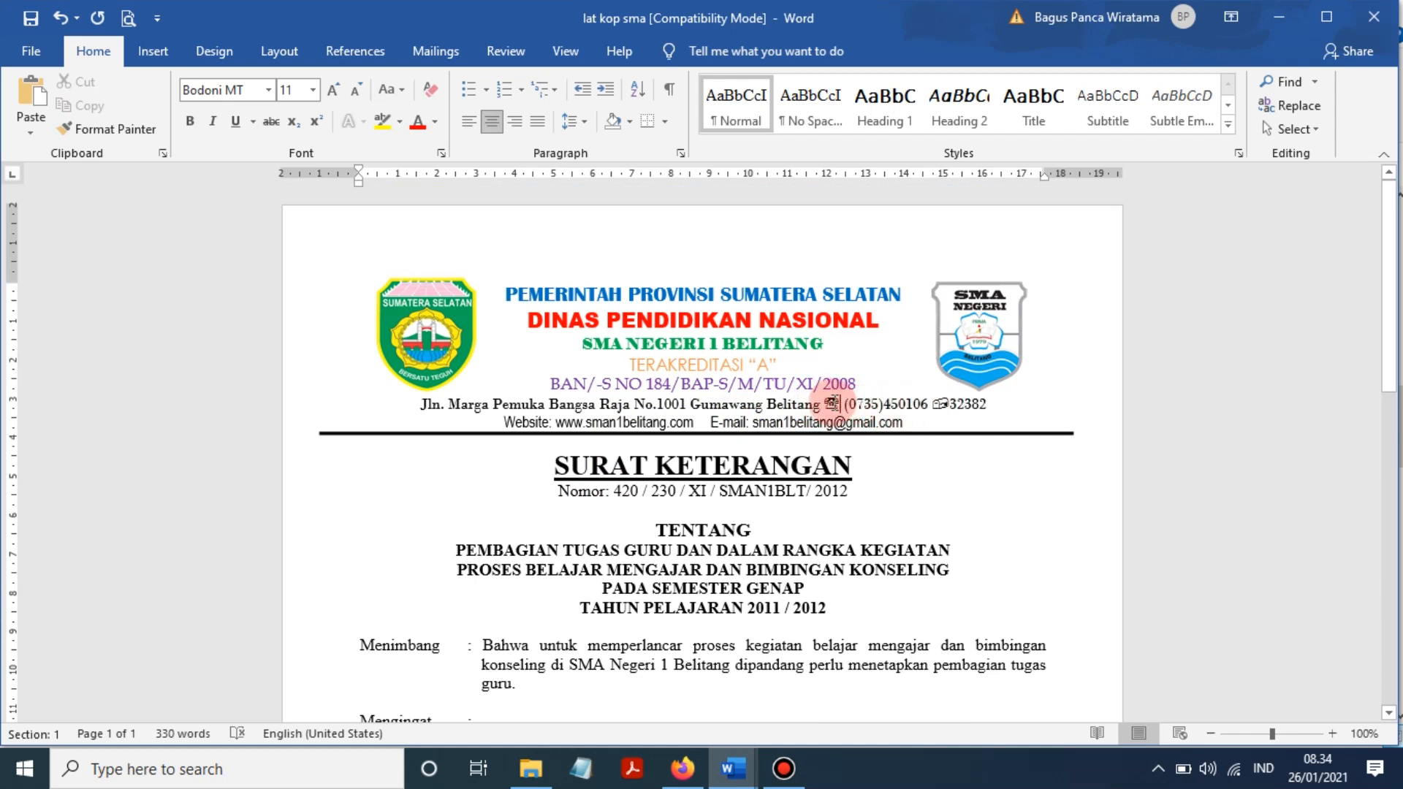
left_click(953, 402)
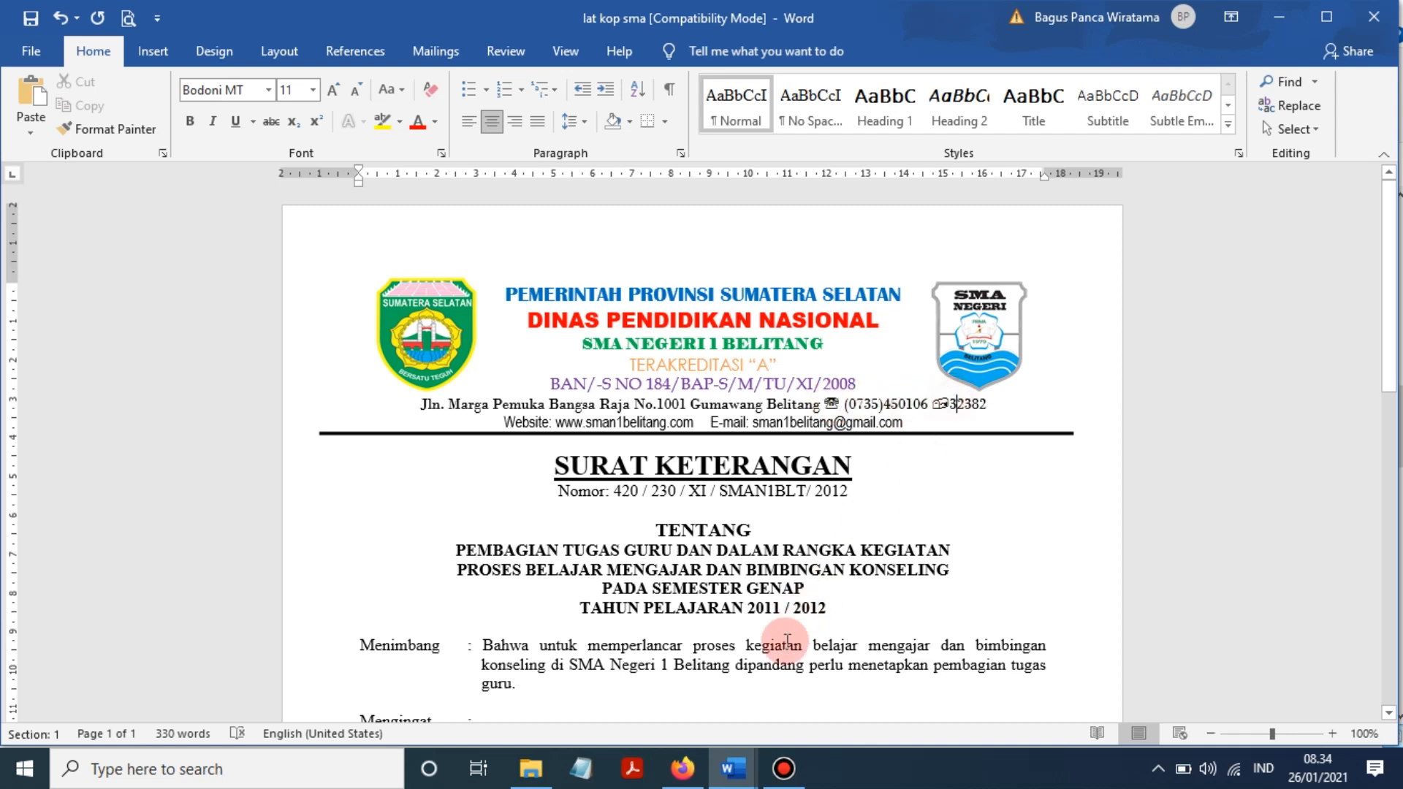
left_click(734, 764)
left_click(845, 687)
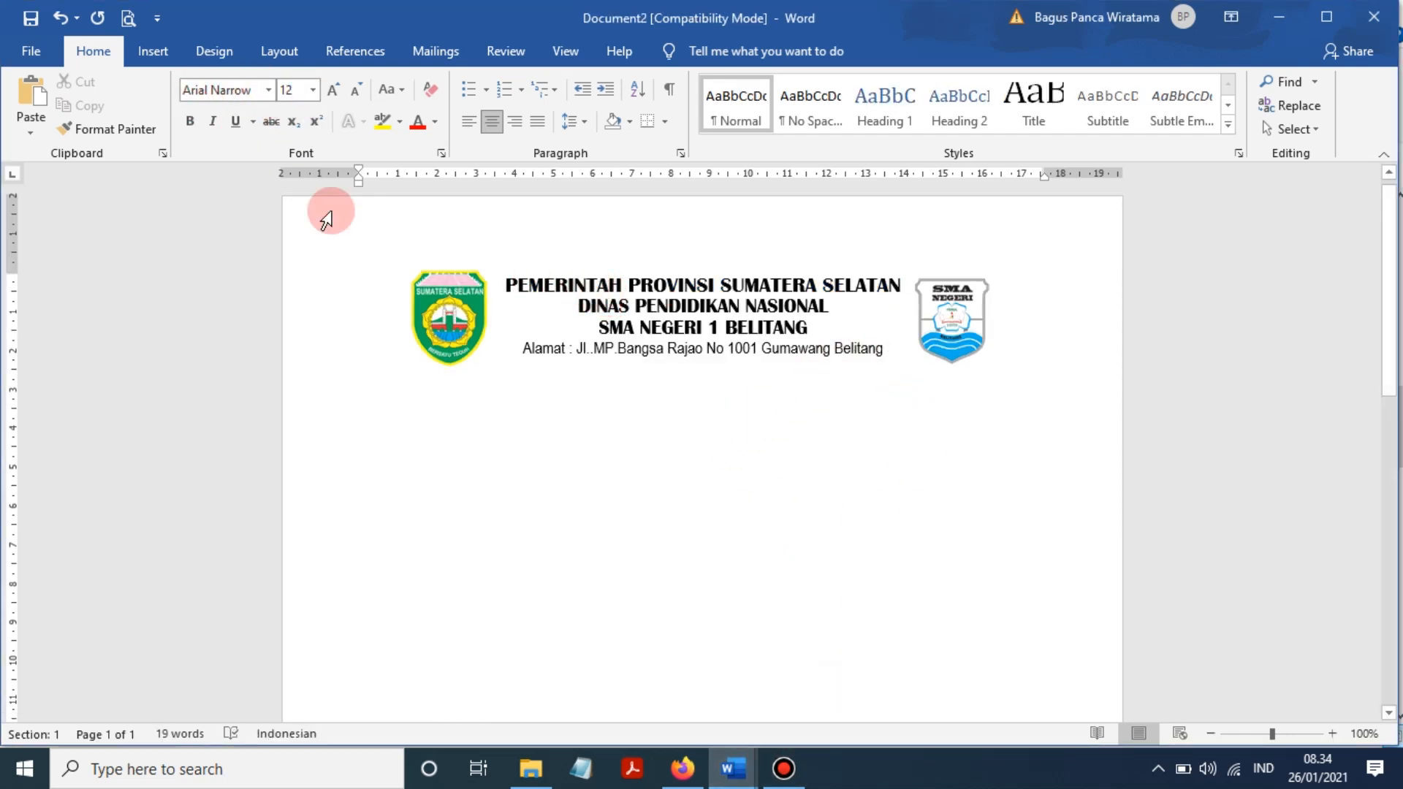
- Insert the Wingdings telephone symbol (character code 40) after the address text
left_click(152, 52)
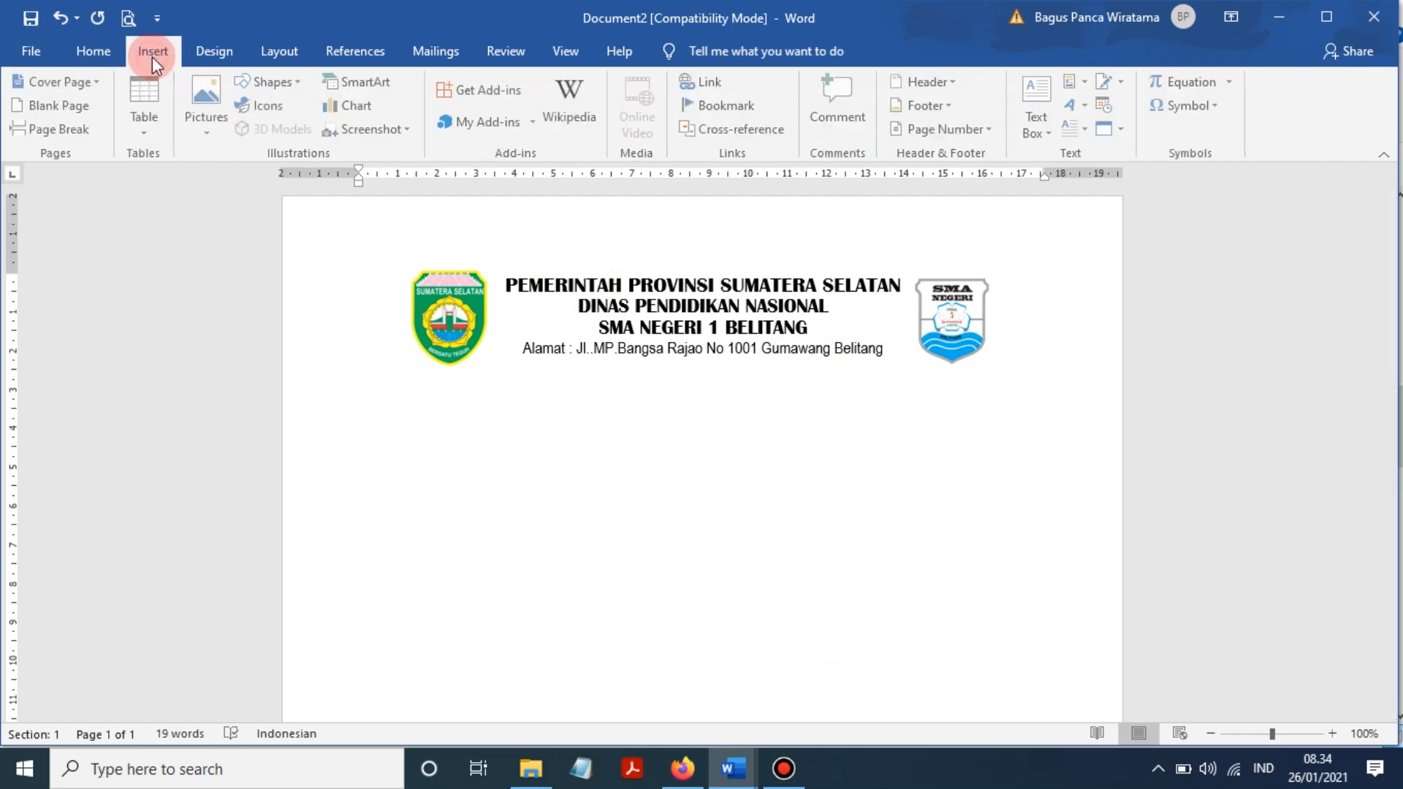
left_click(1206, 106)
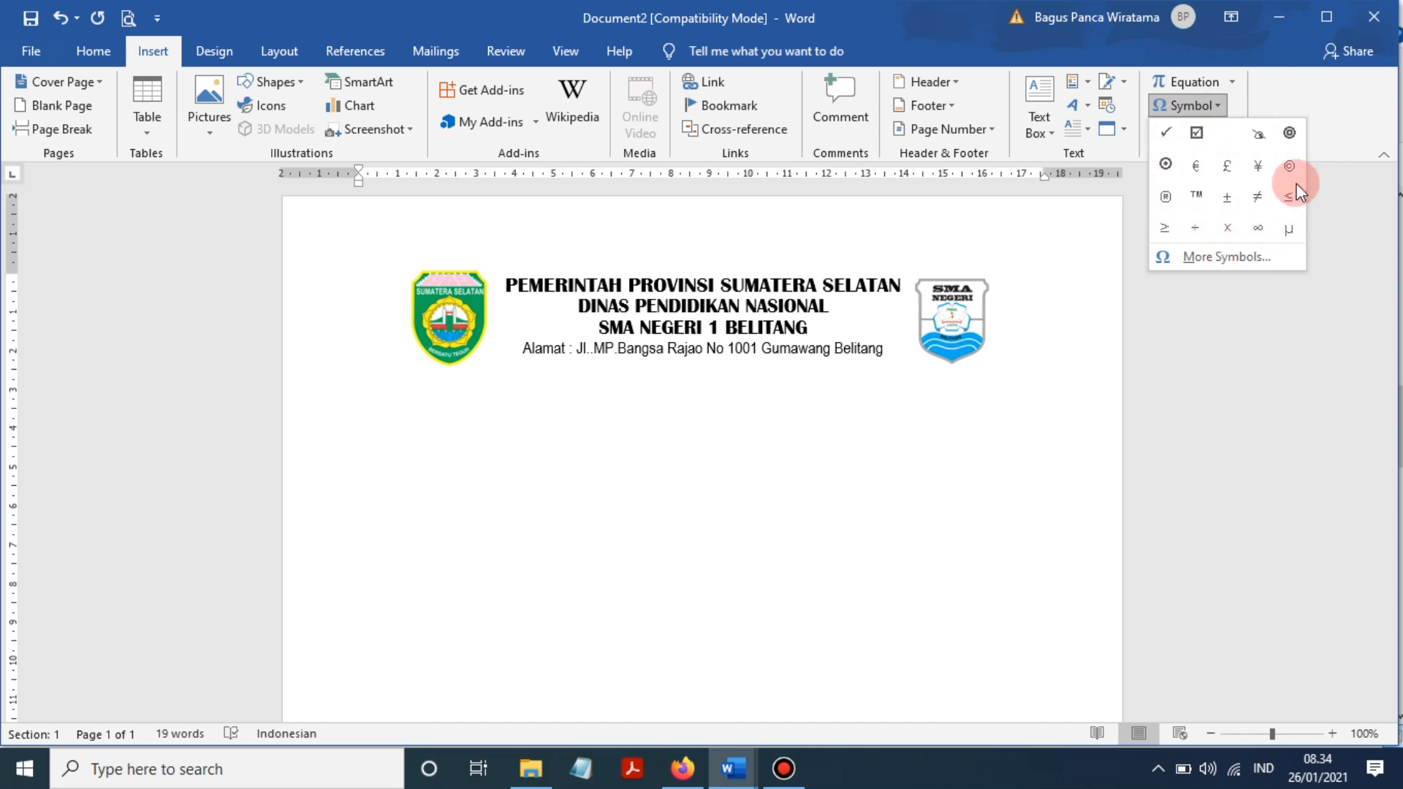
left_click(1238, 259)
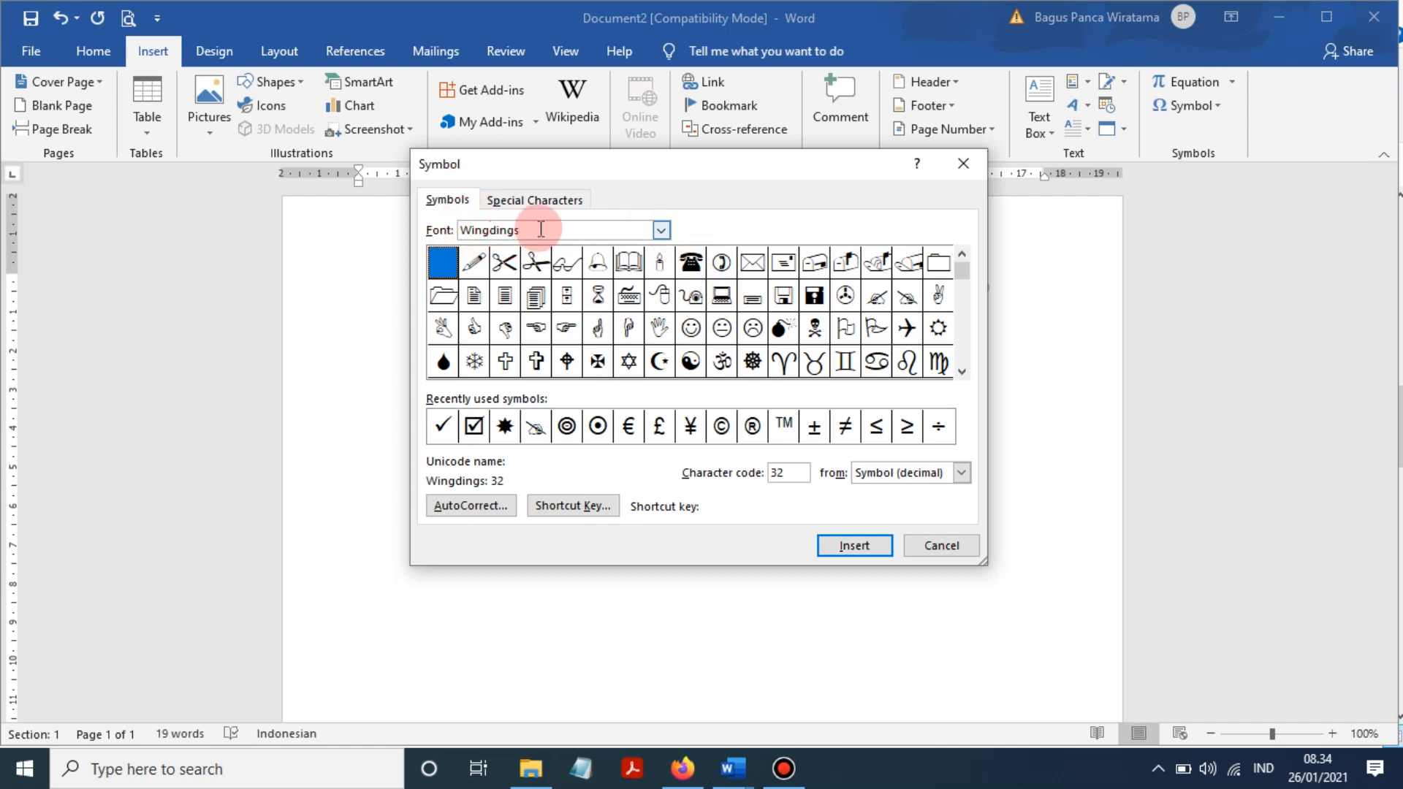
left_click(656, 234)
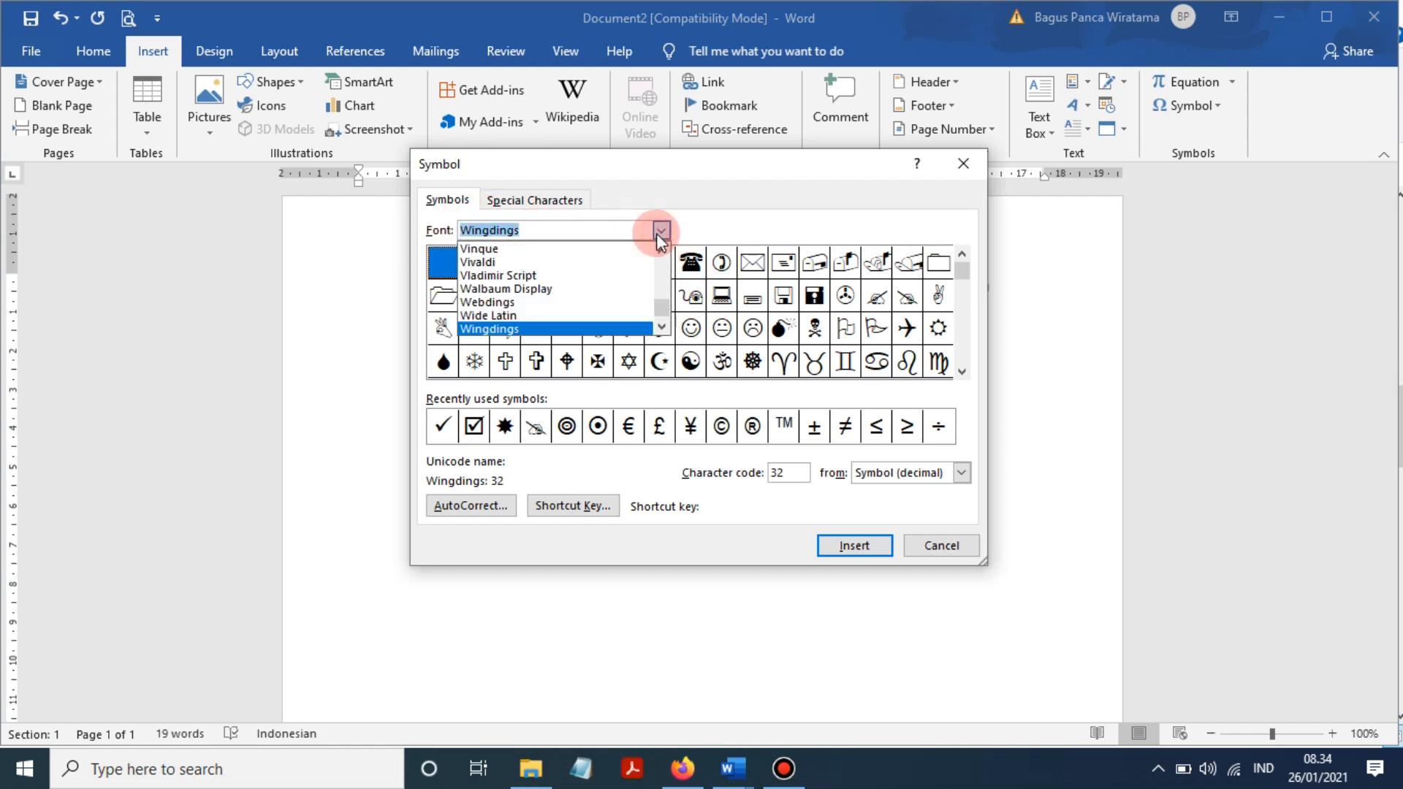
left_click(661, 331)
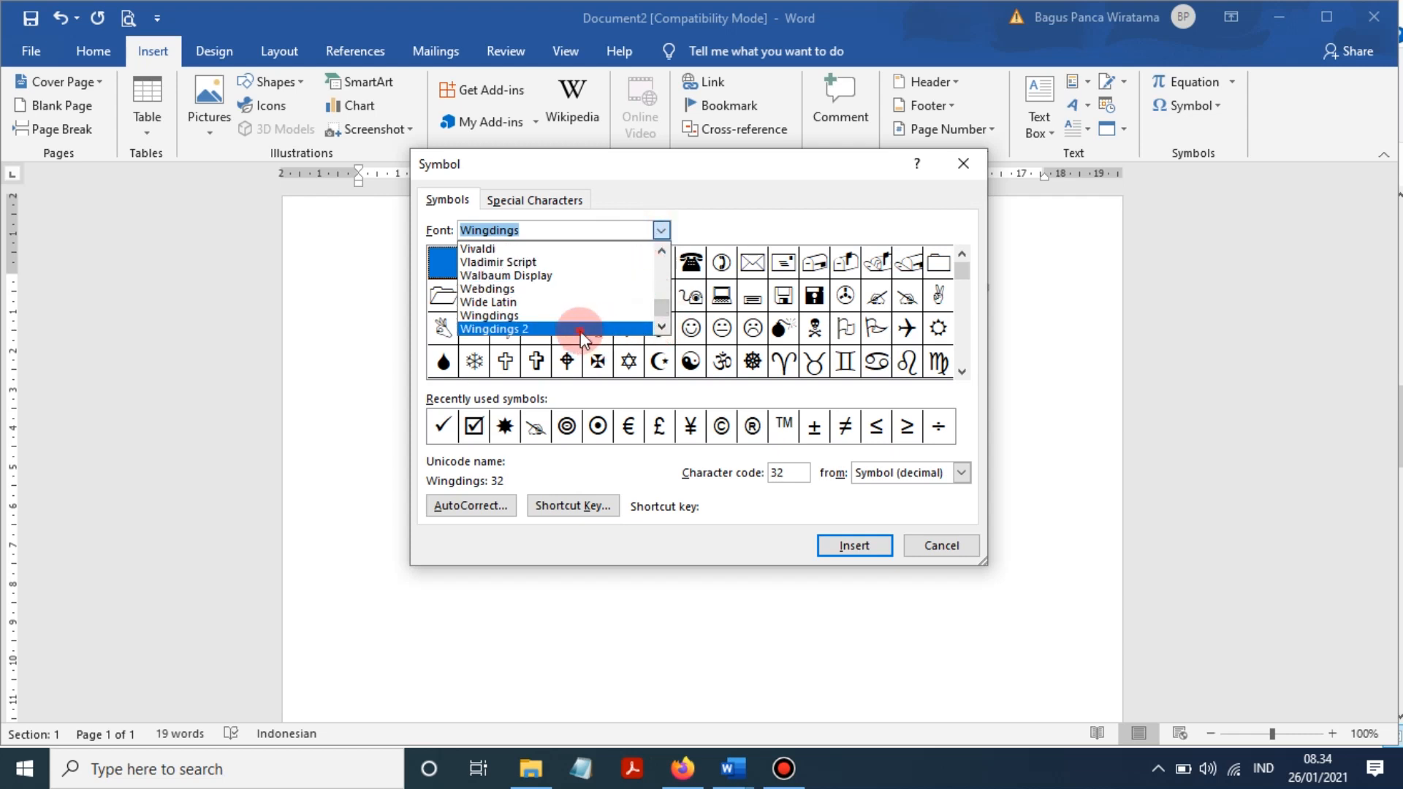
left_click(579, 326)
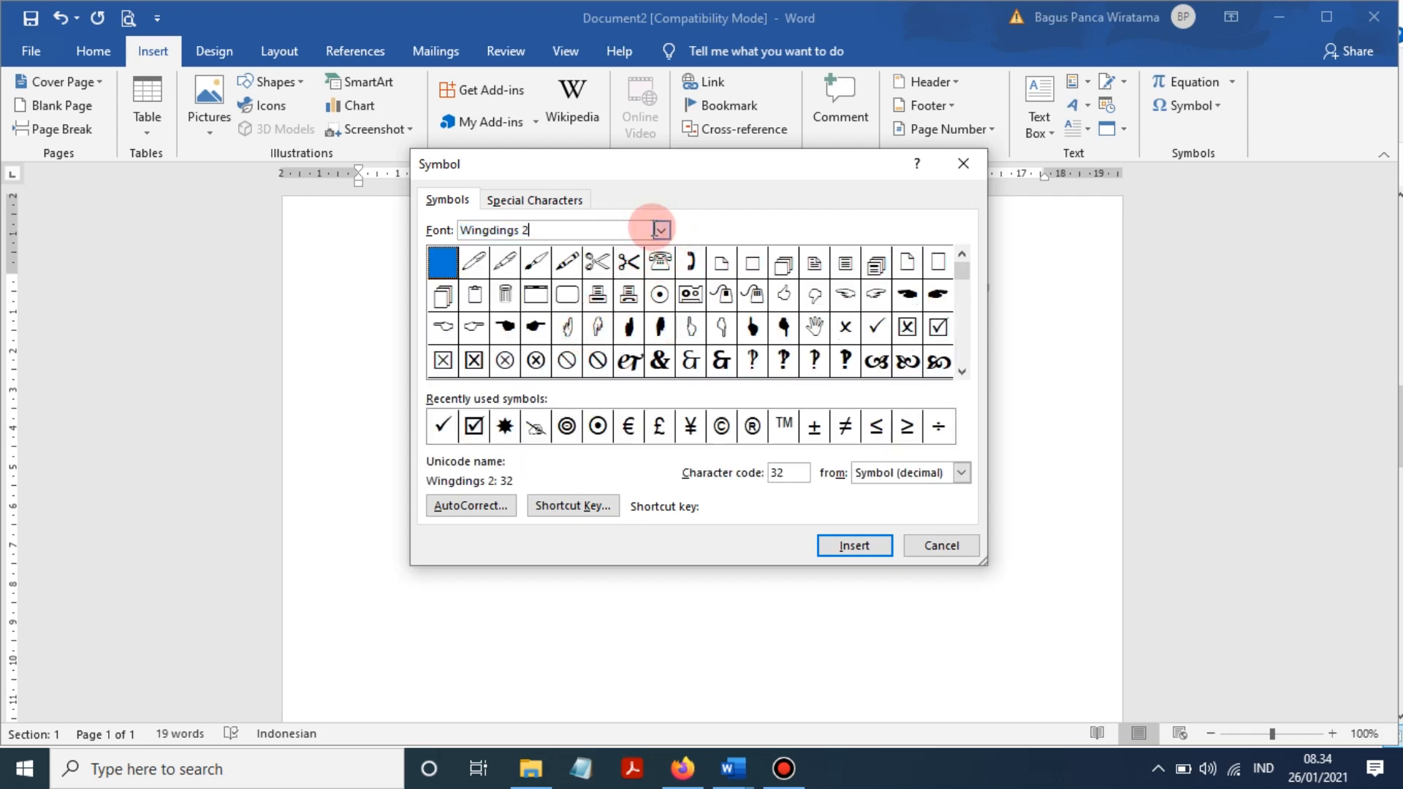
left_click(661, 229)
left_click(570, 314)
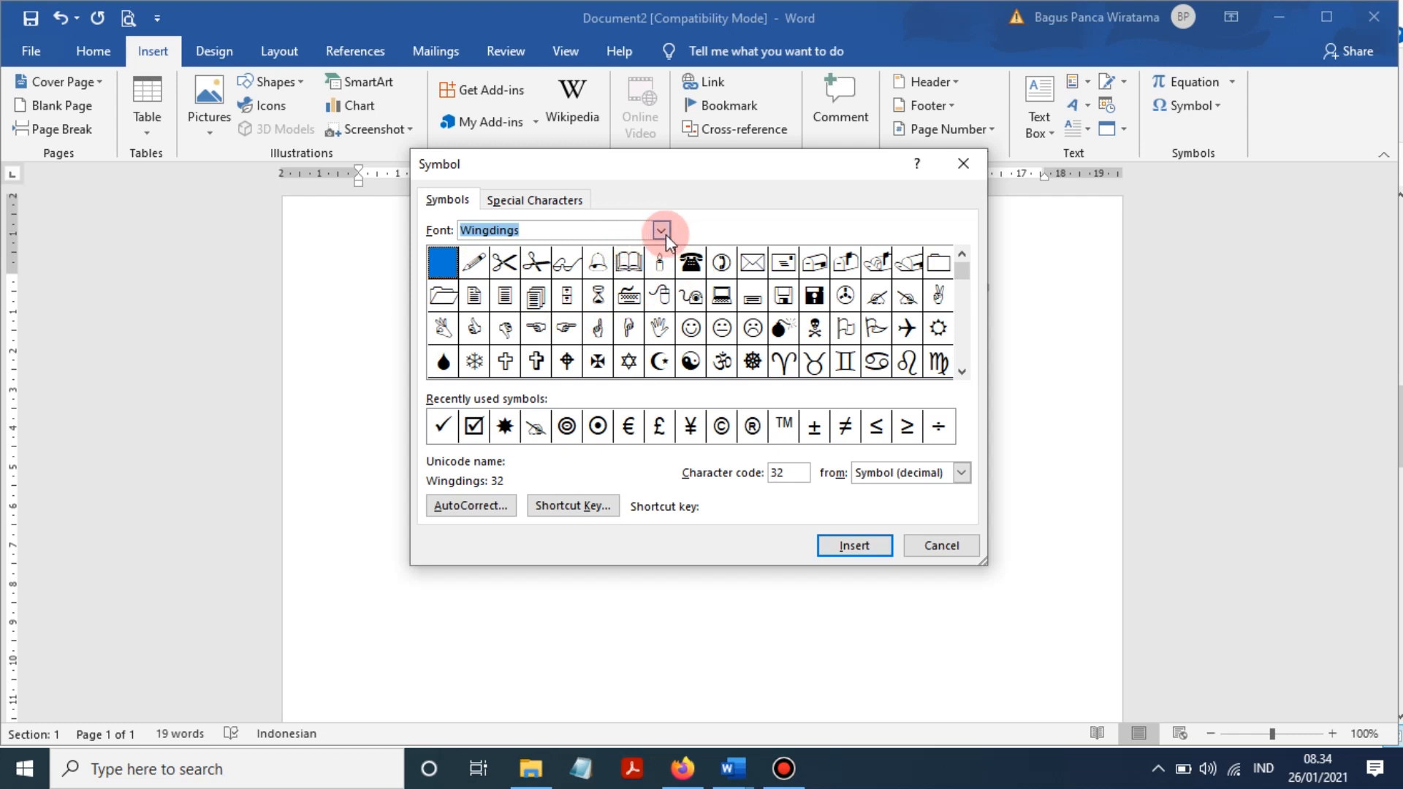
left_click(692, 262)
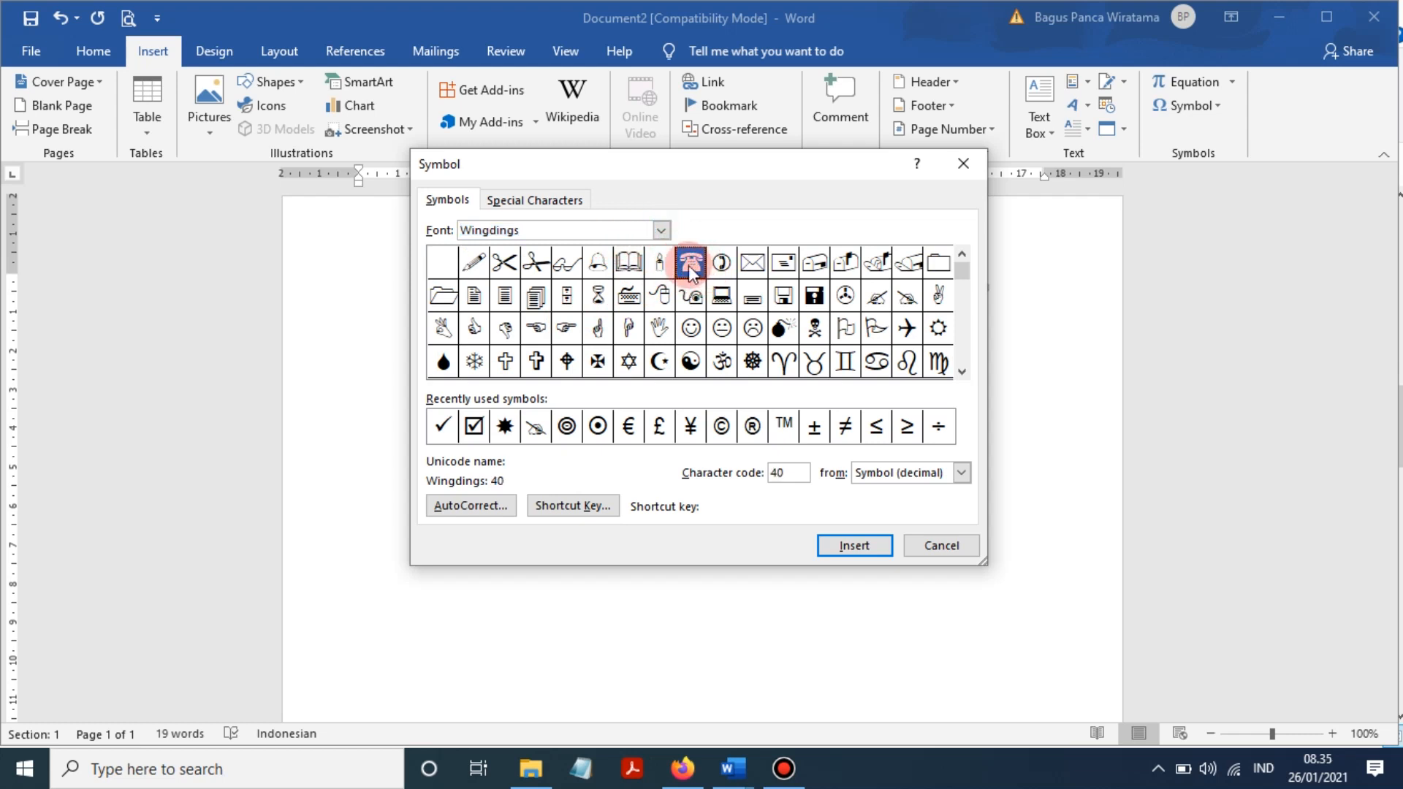
left_click(871, 546)
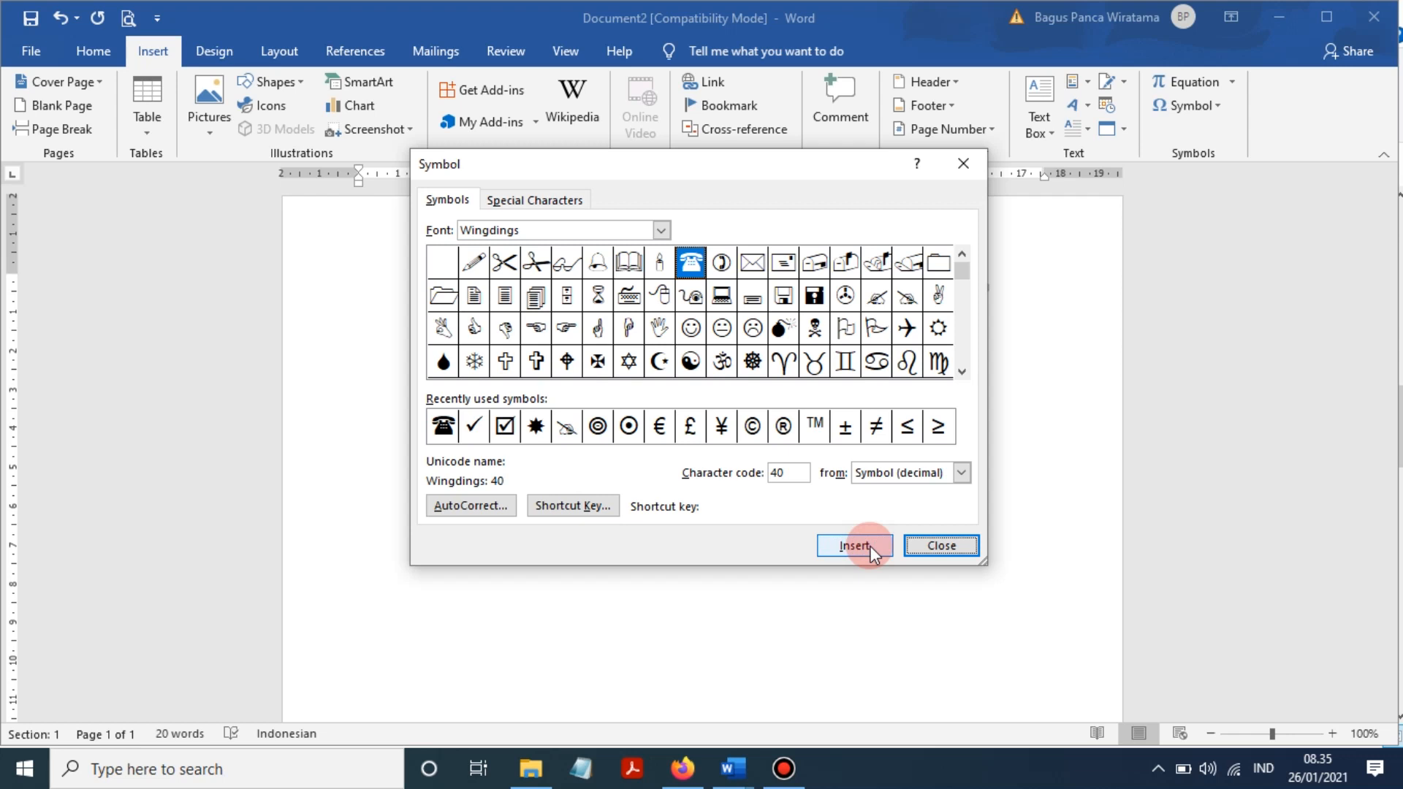
left_click(785, 769)
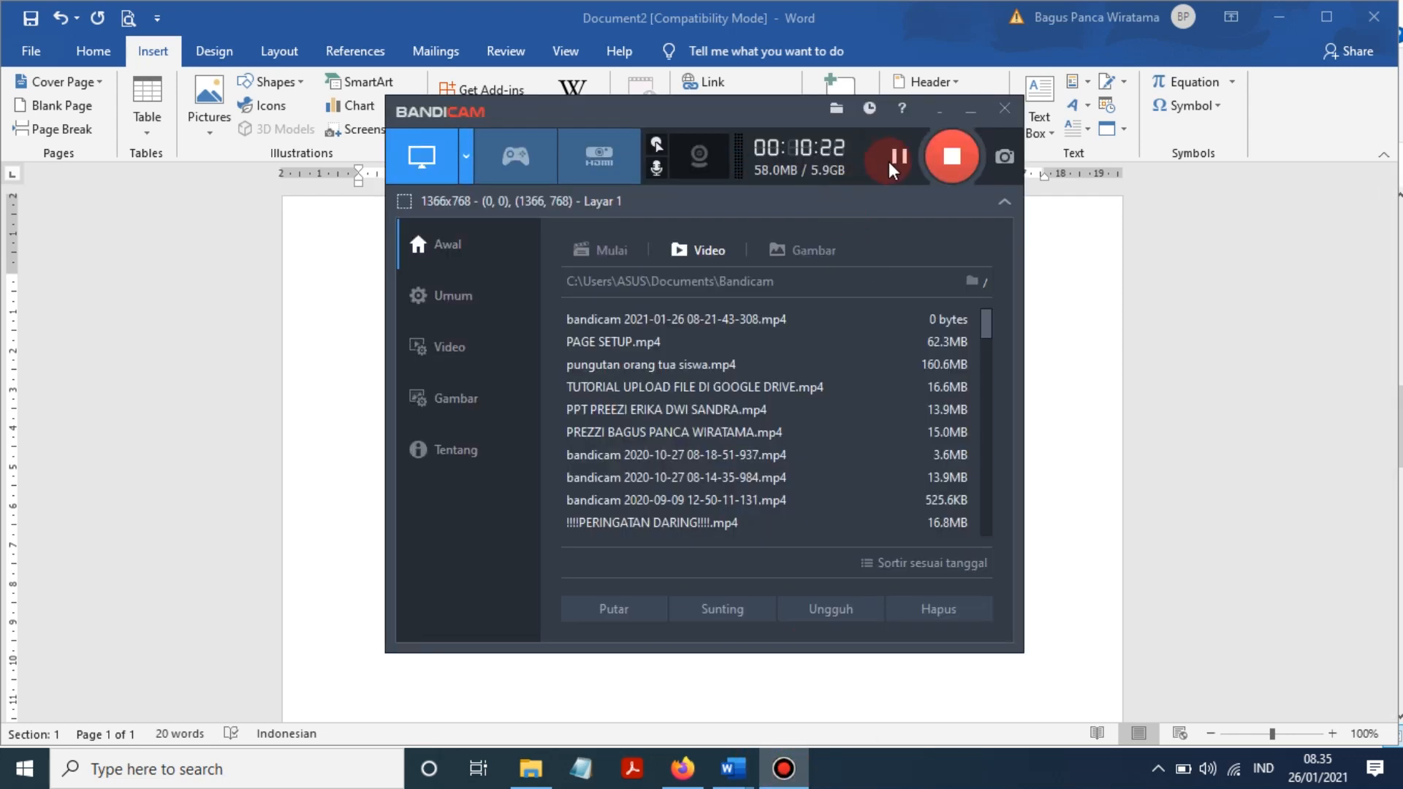
left_click(969, 109)
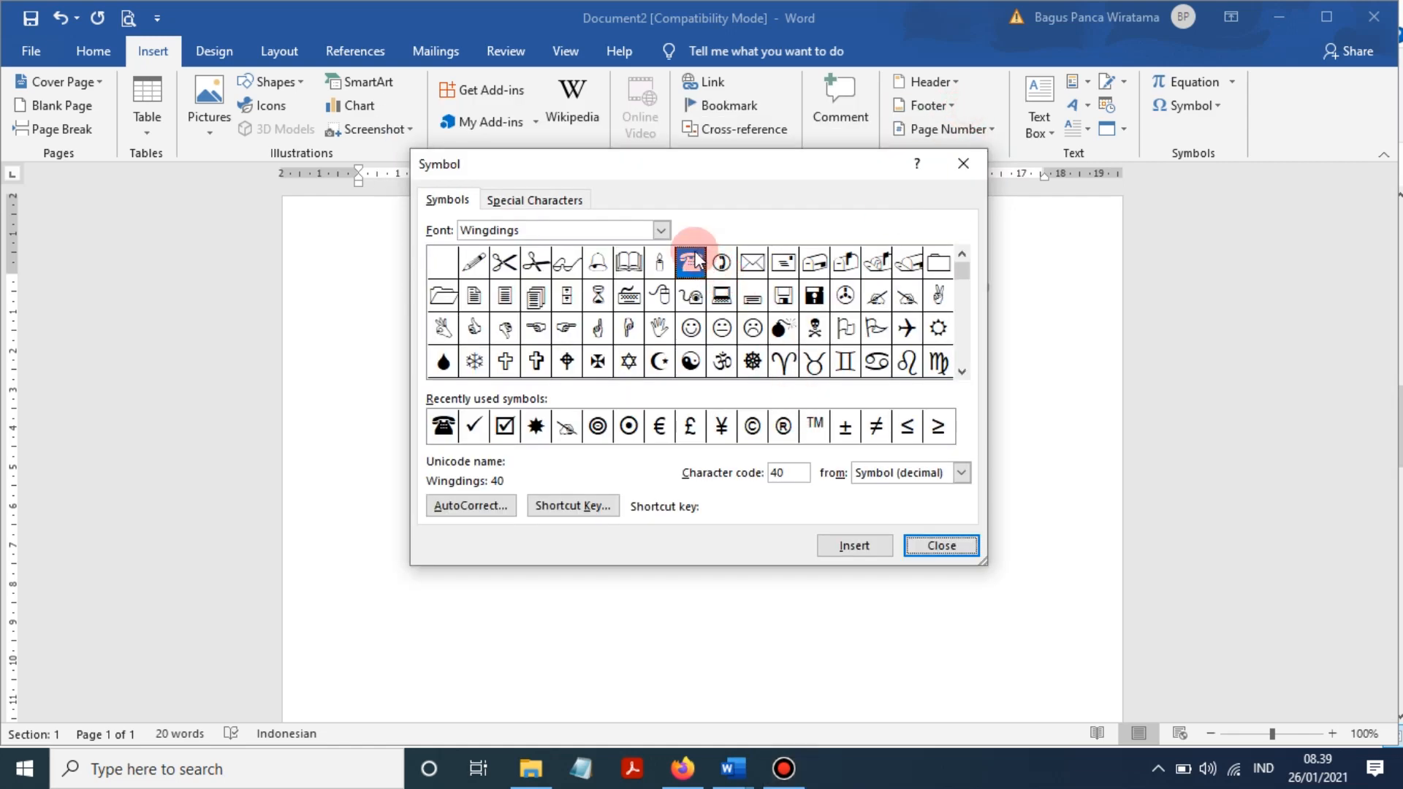
left_click_drag(748, 169, 825, 276)
- Type the school's phone number after the telephone symbol and move both logos further outward
left_click(1019, 659)
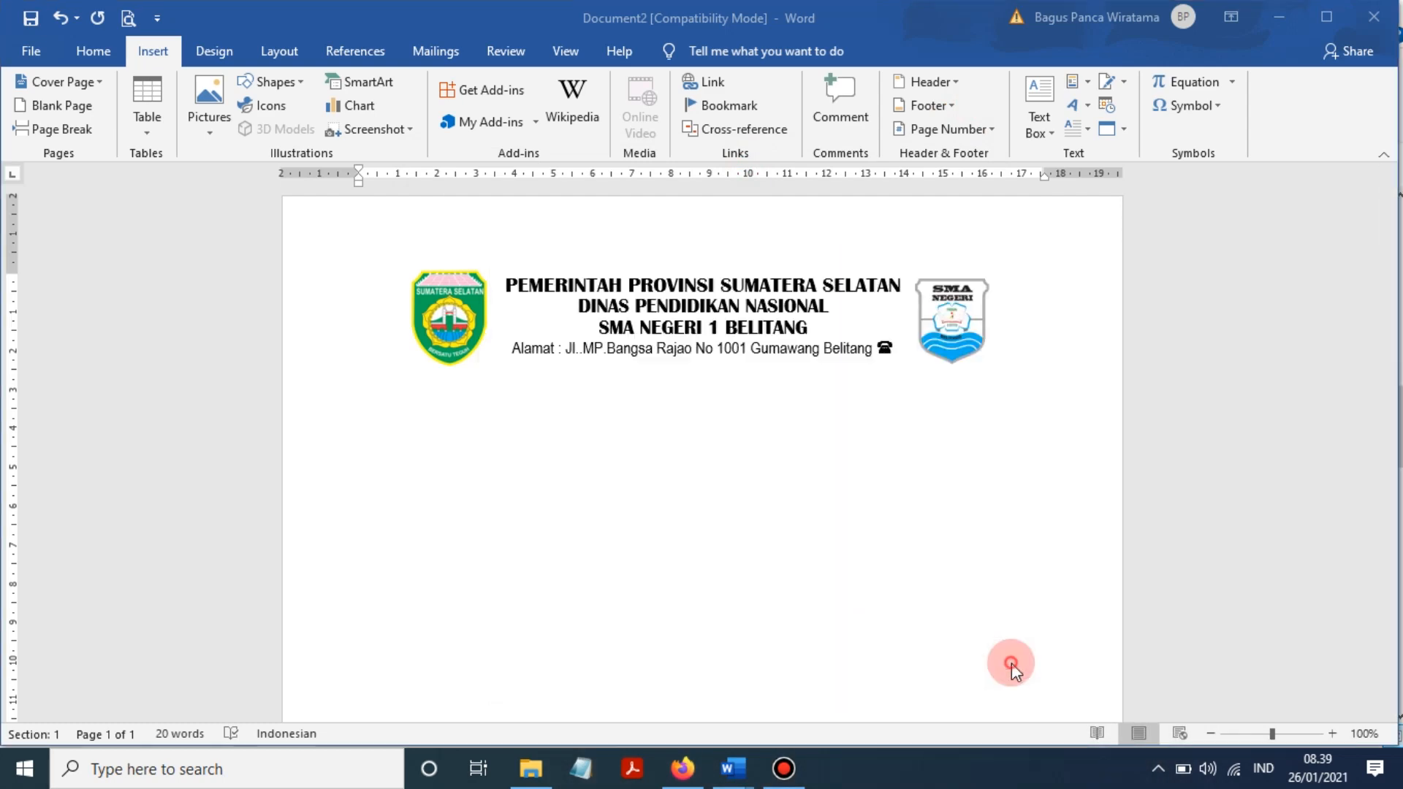
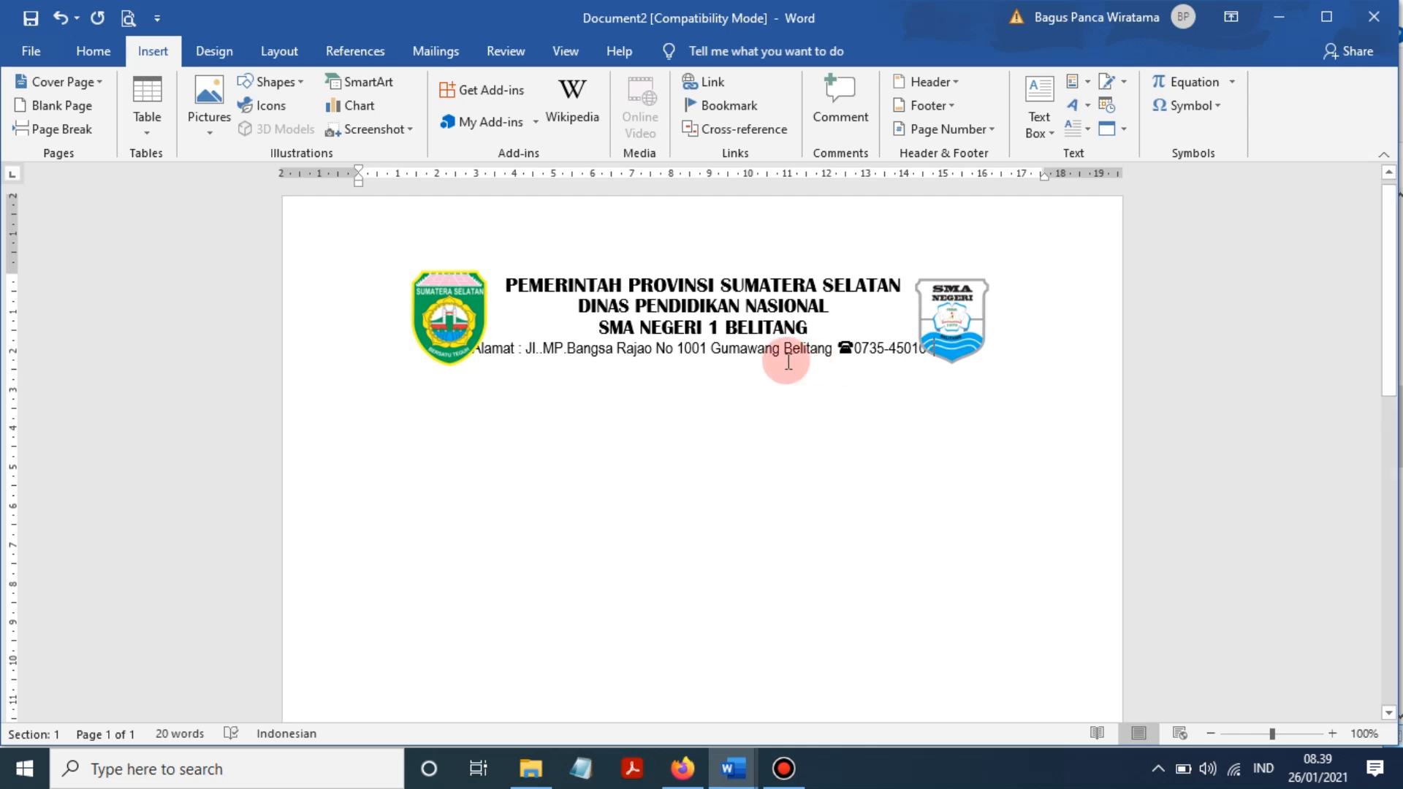
left_click_drag(448, 319, 403, 320)
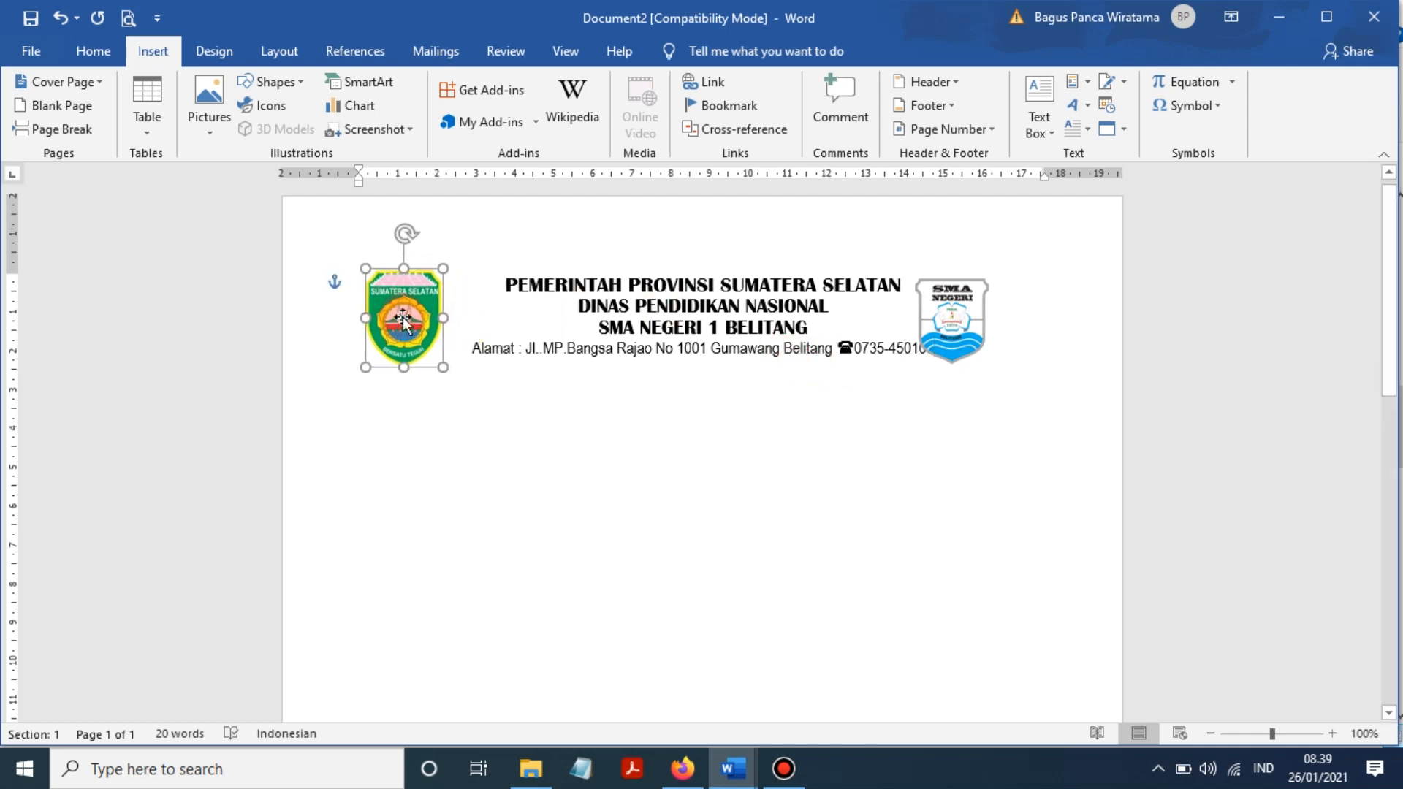
left_click_drag(958, 322, 1019, 322)
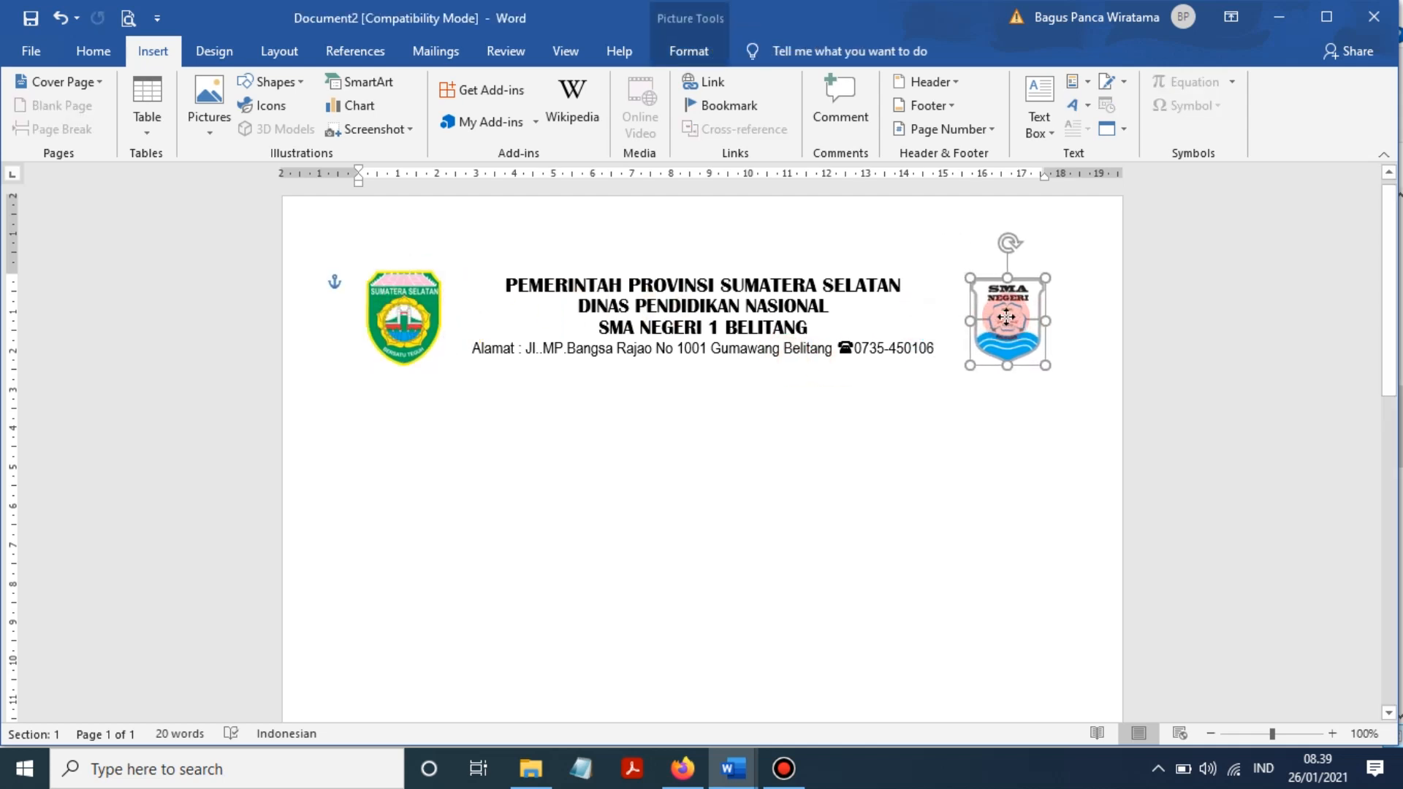
left_click(937, 349)
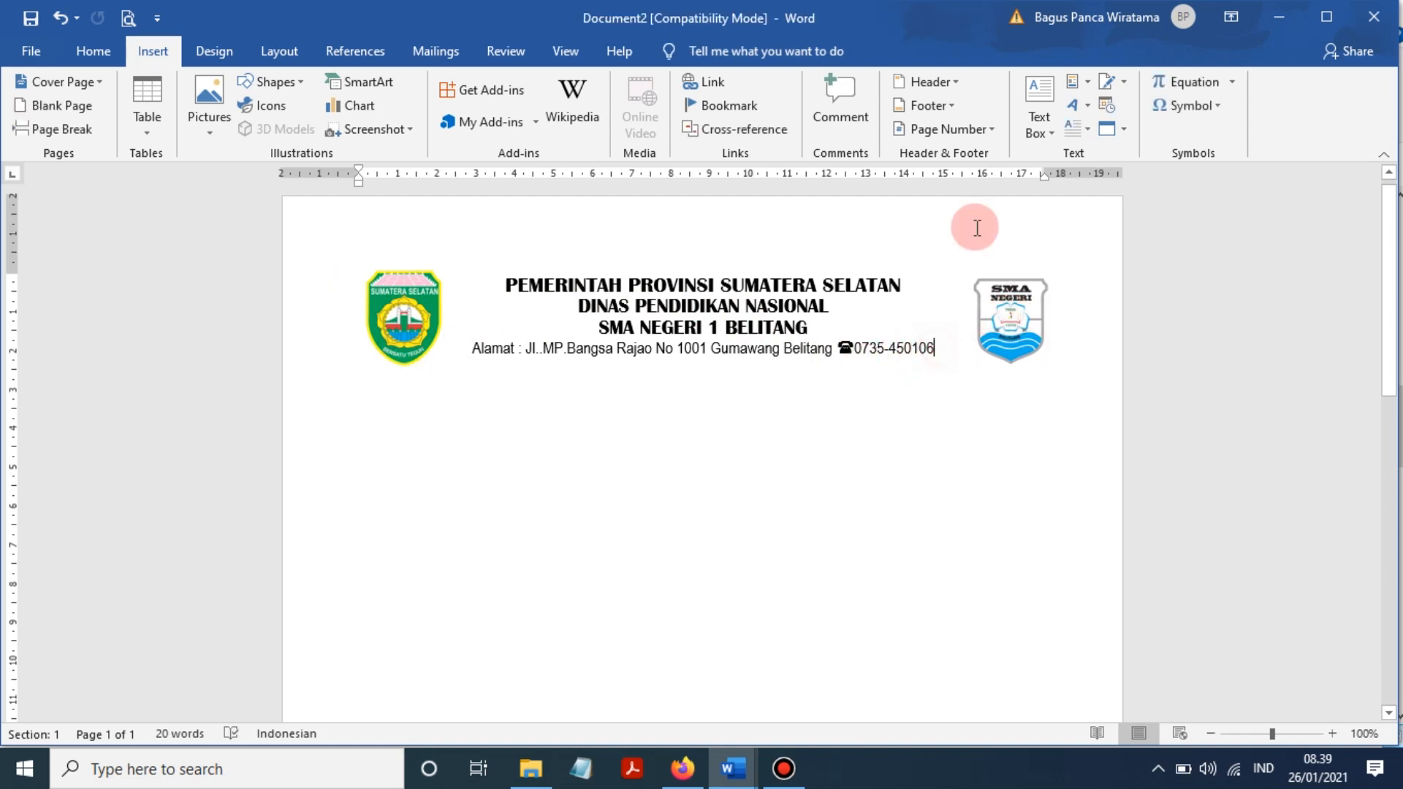
- Insert the Wingdings mailbox symbol (code 45) after the phone number, then close the symbol picker
left_click(1204, 108)
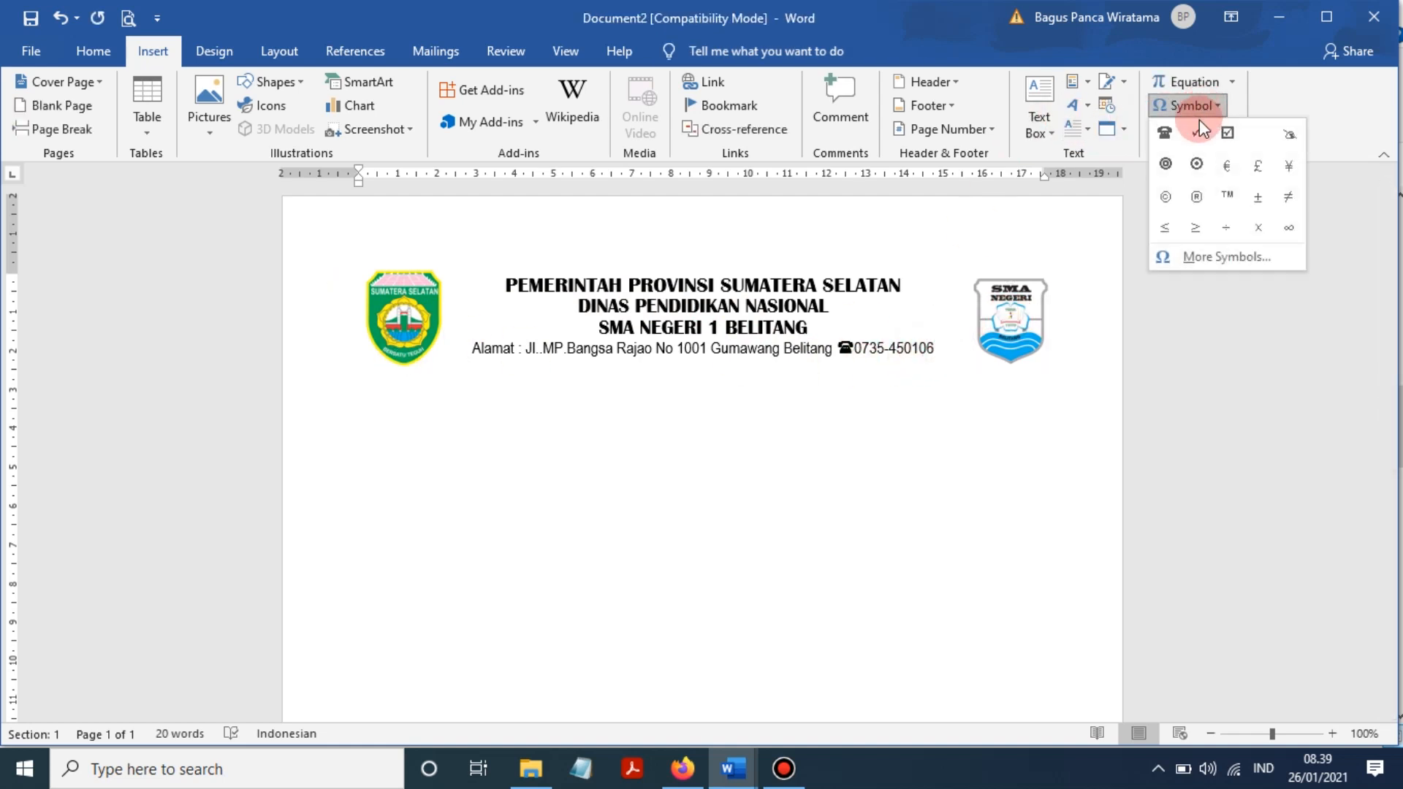
left_click(1225, 258)
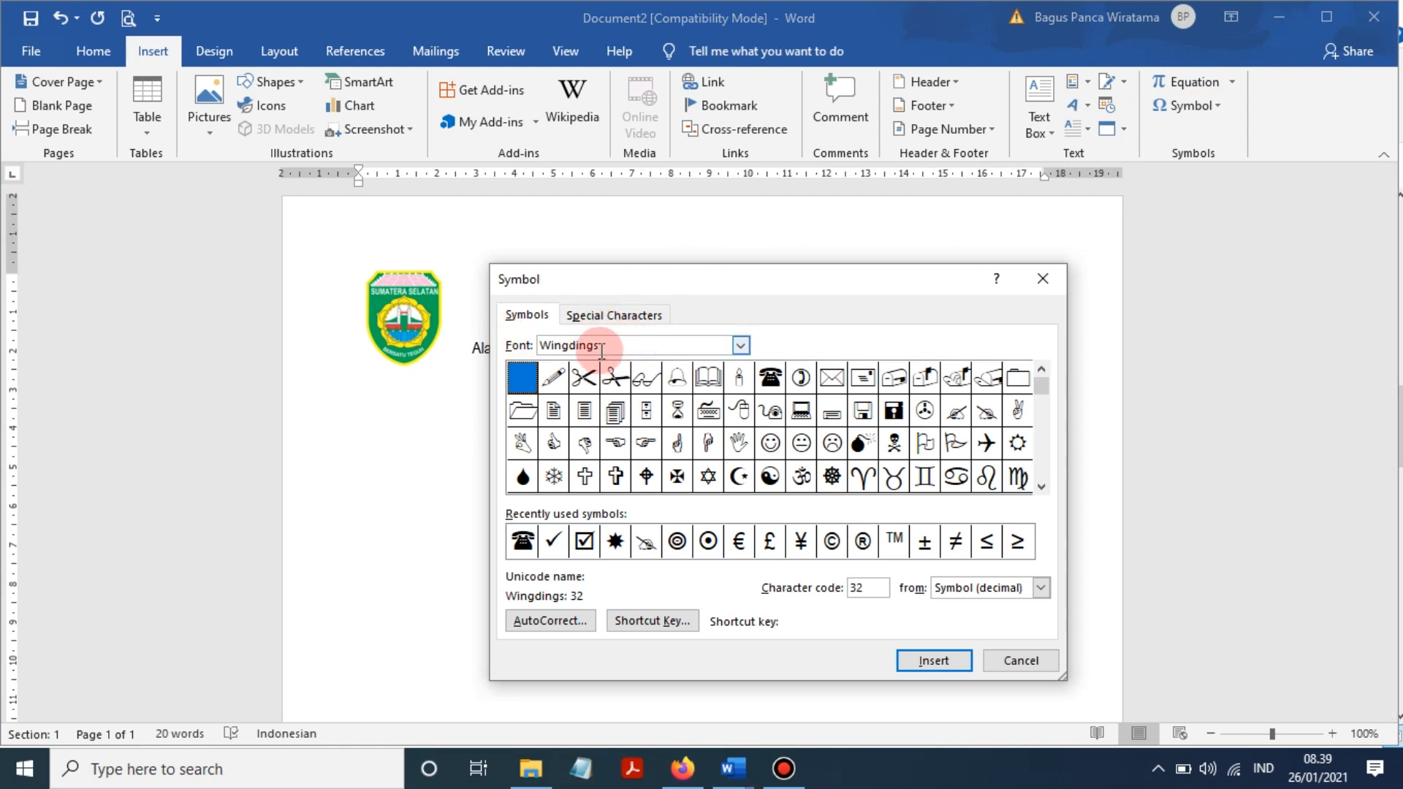
left_click(925, 378)
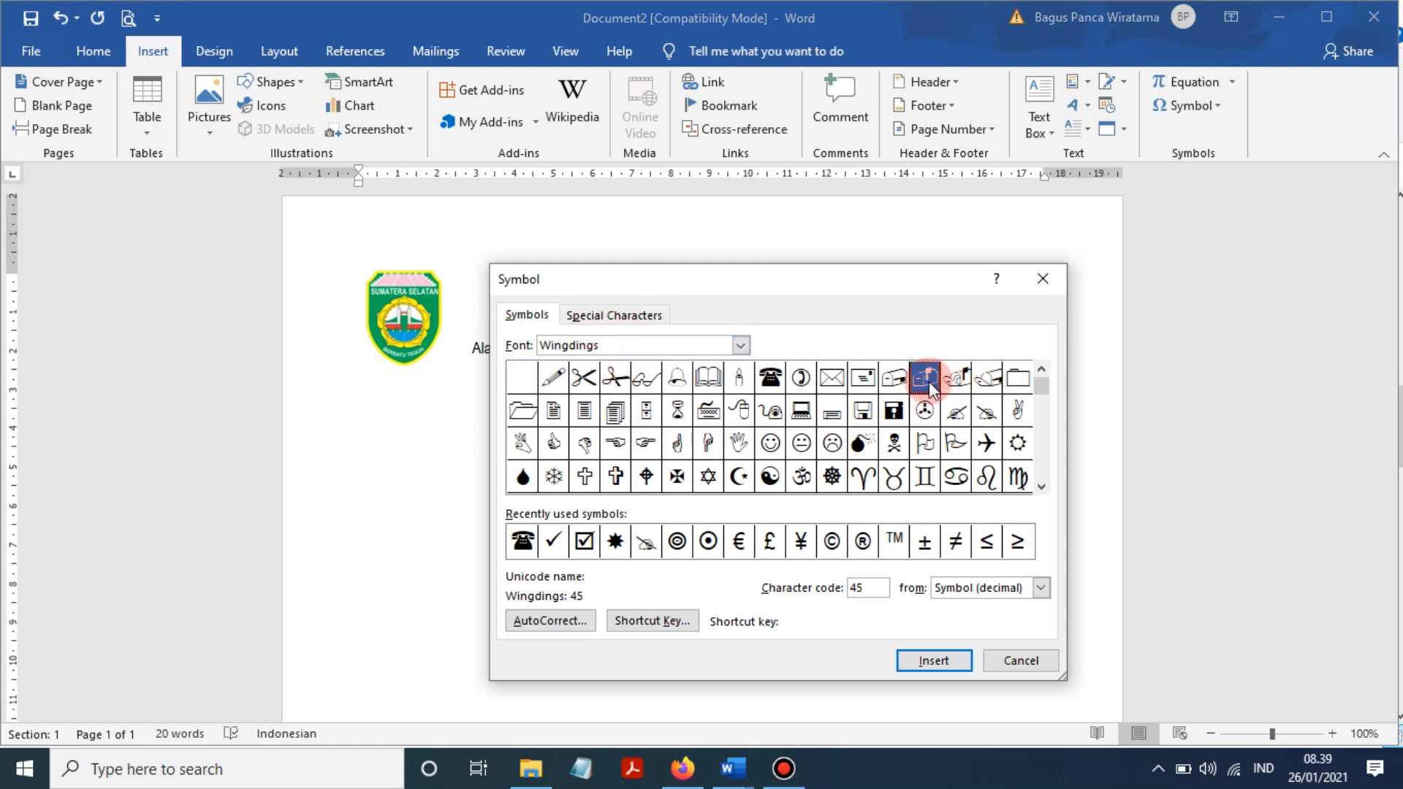
left_click(893, 379)
left_click(829, 379)
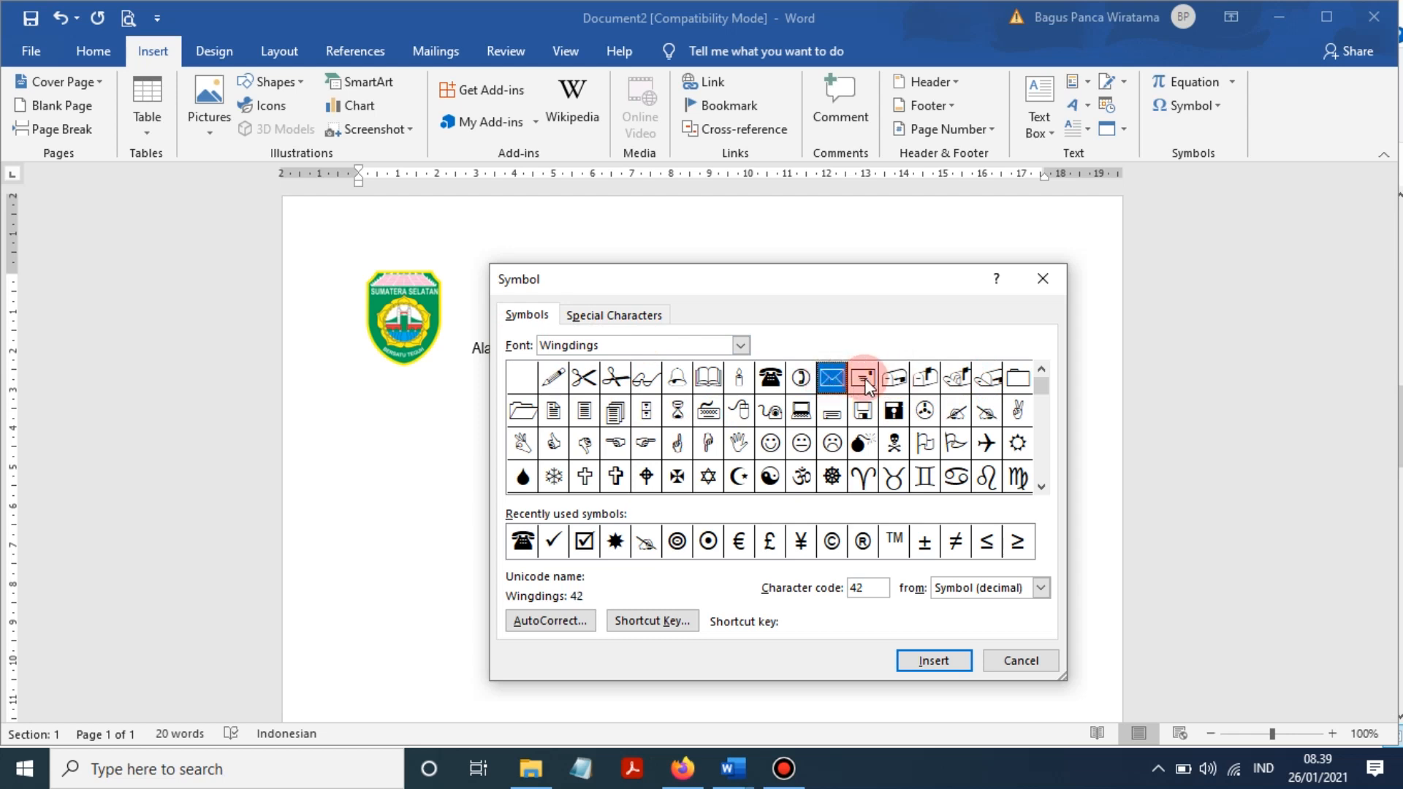
left_click(900, 379)
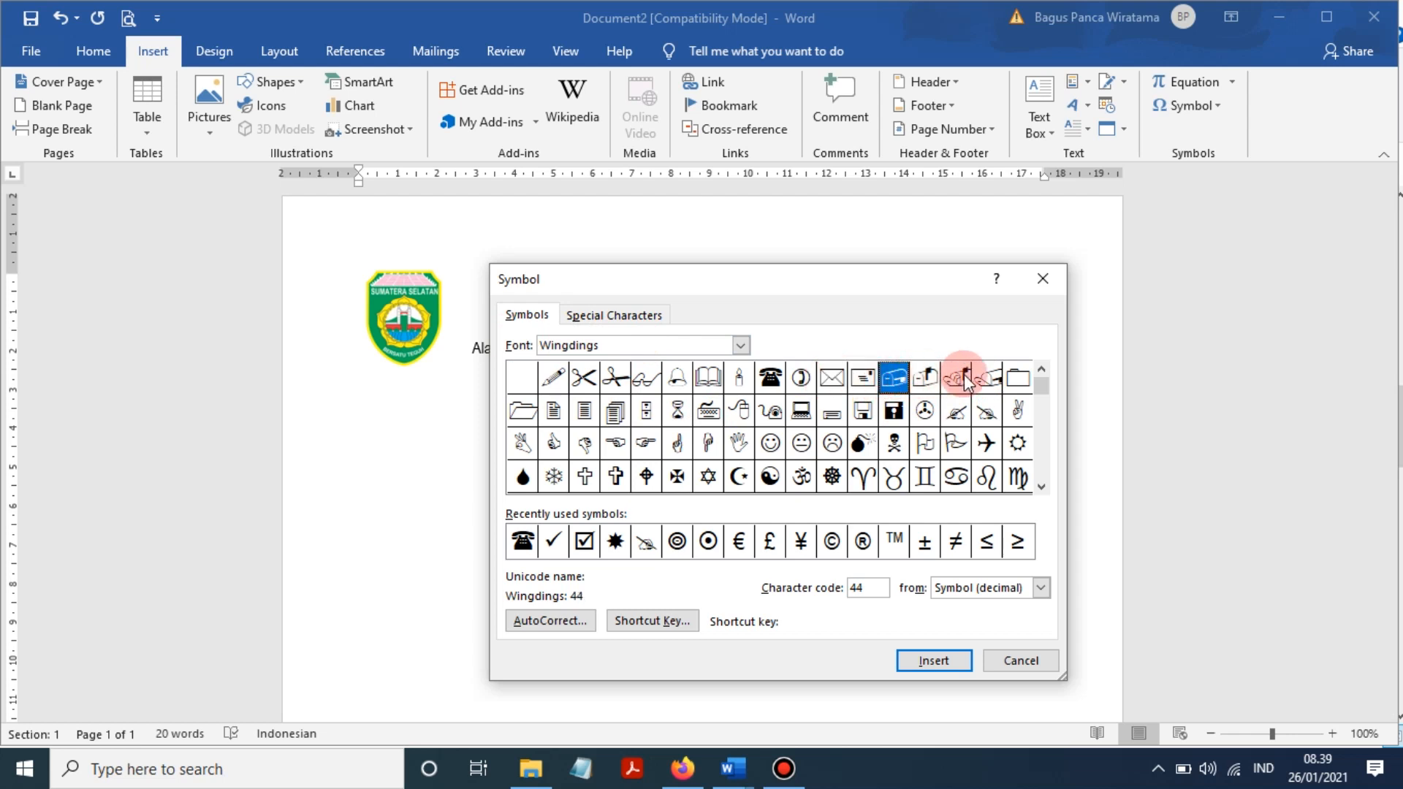
left_click(925, 378)
left_click(950, 661)
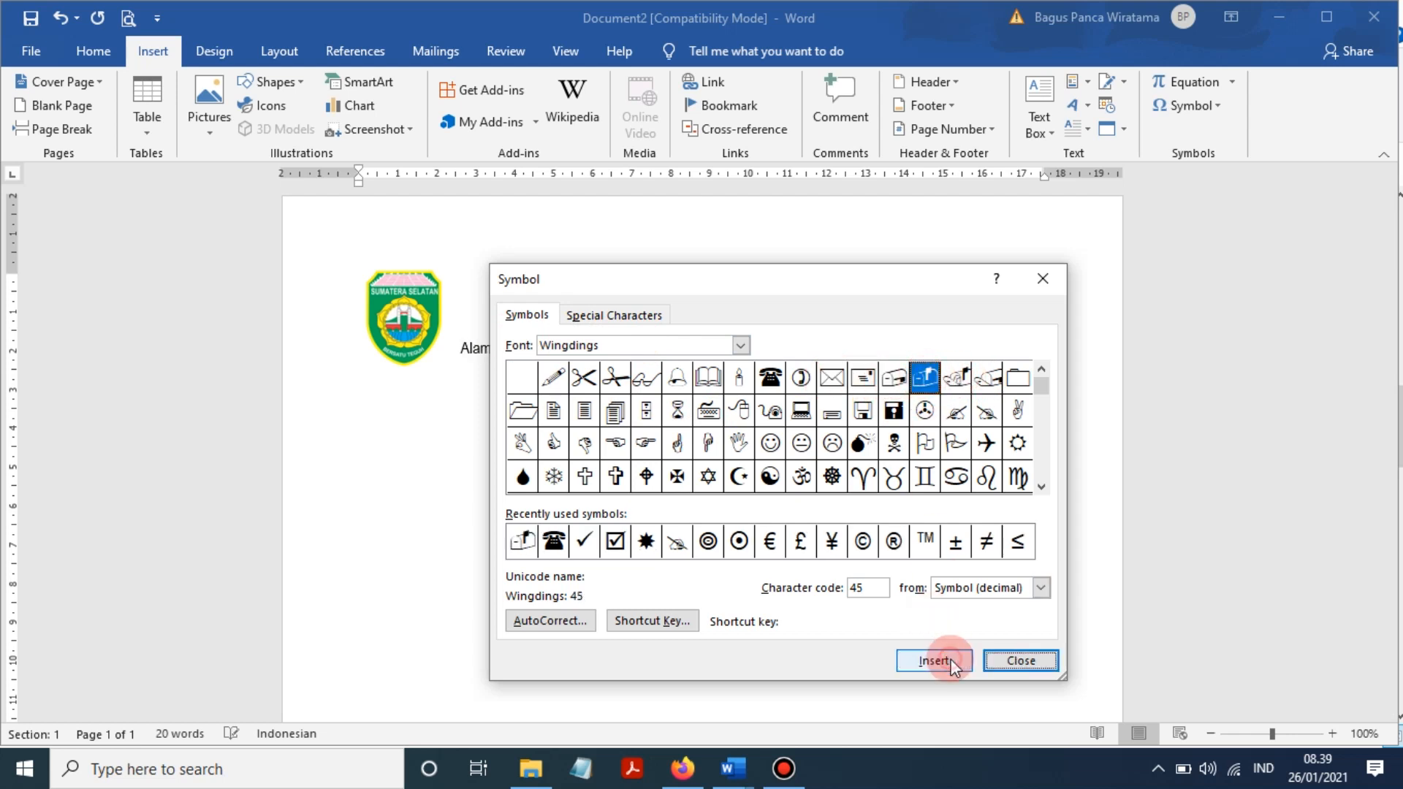
left_click_drag(916, 279, 908, 348)
left_click(1012, 717)
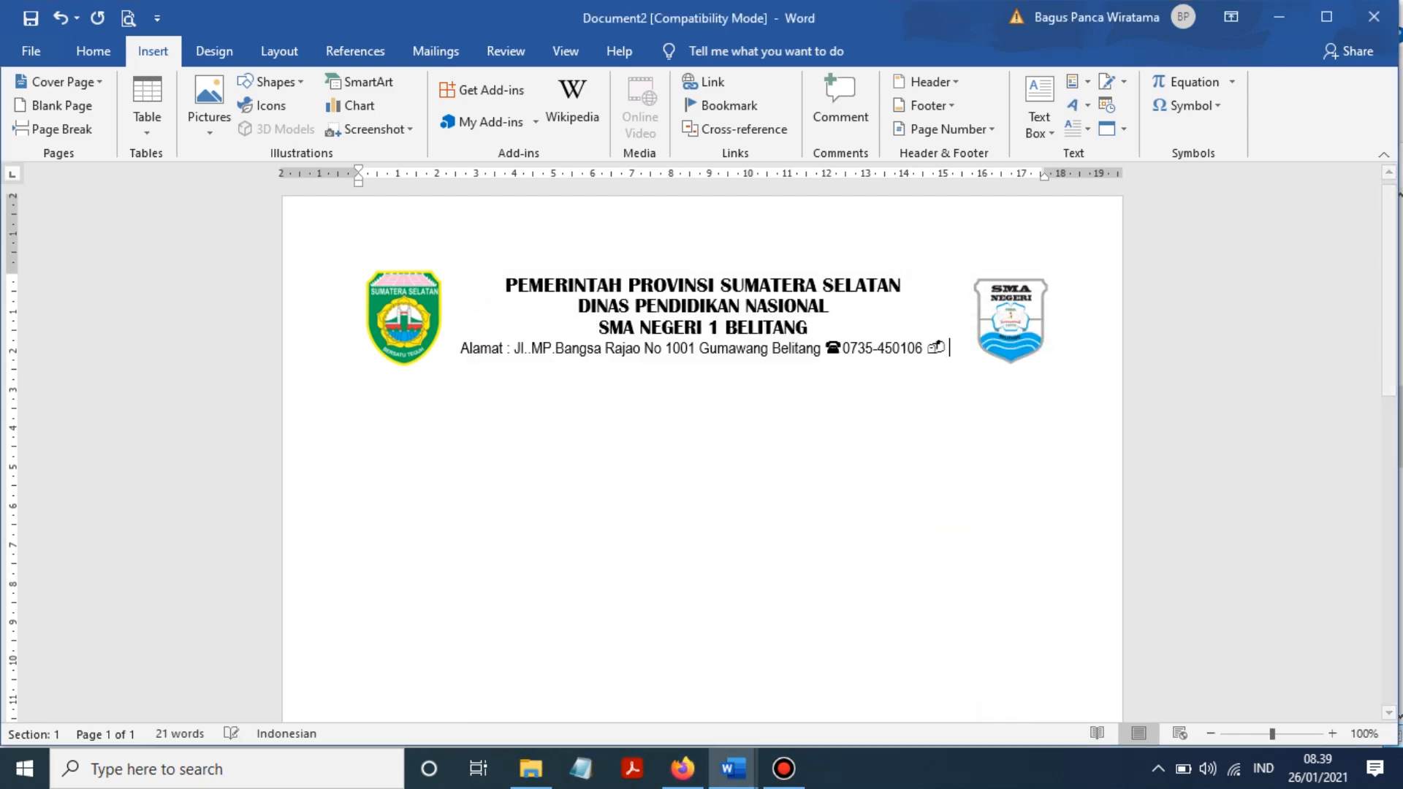
- Type postal code 32382 after the mailbox symbol
type("32382")
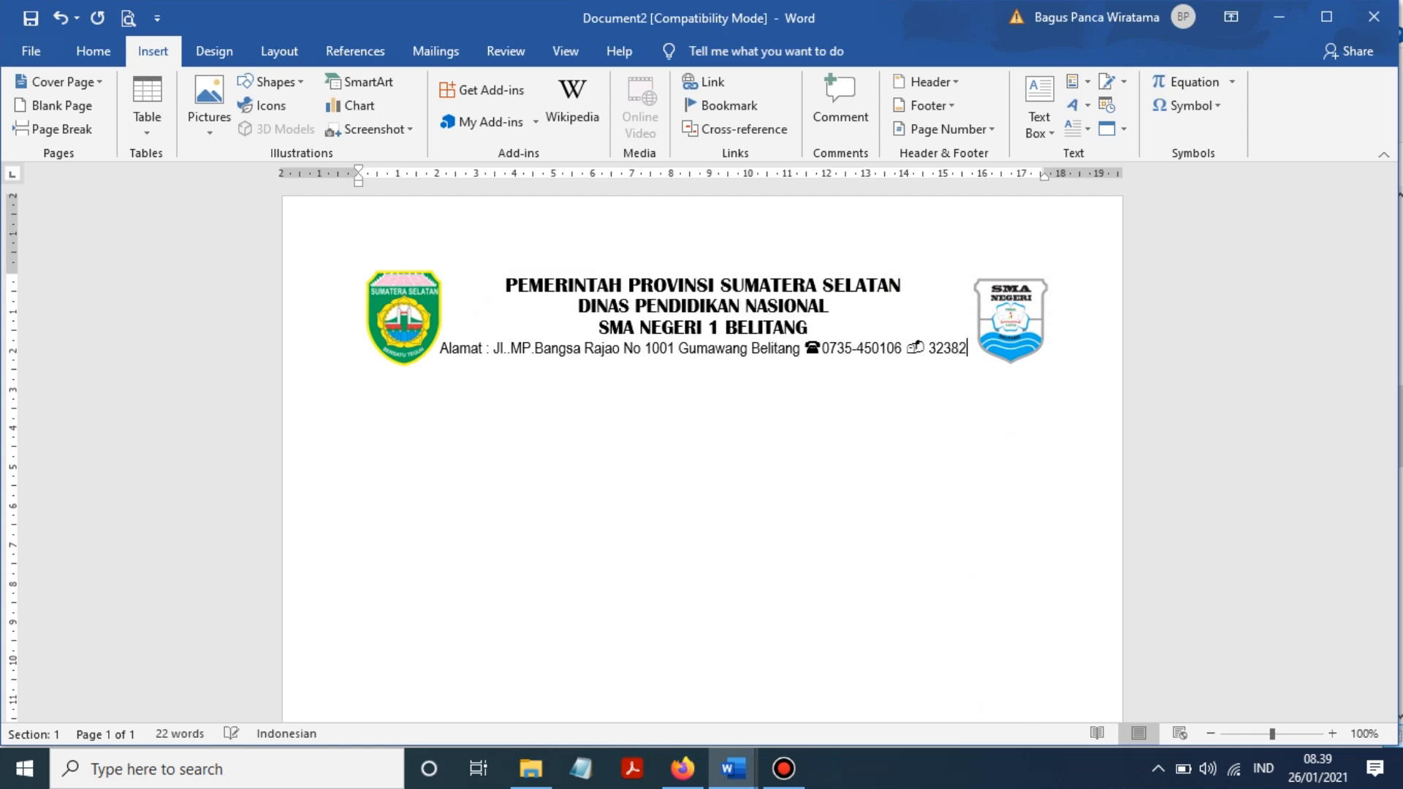
left_click(938, 417)
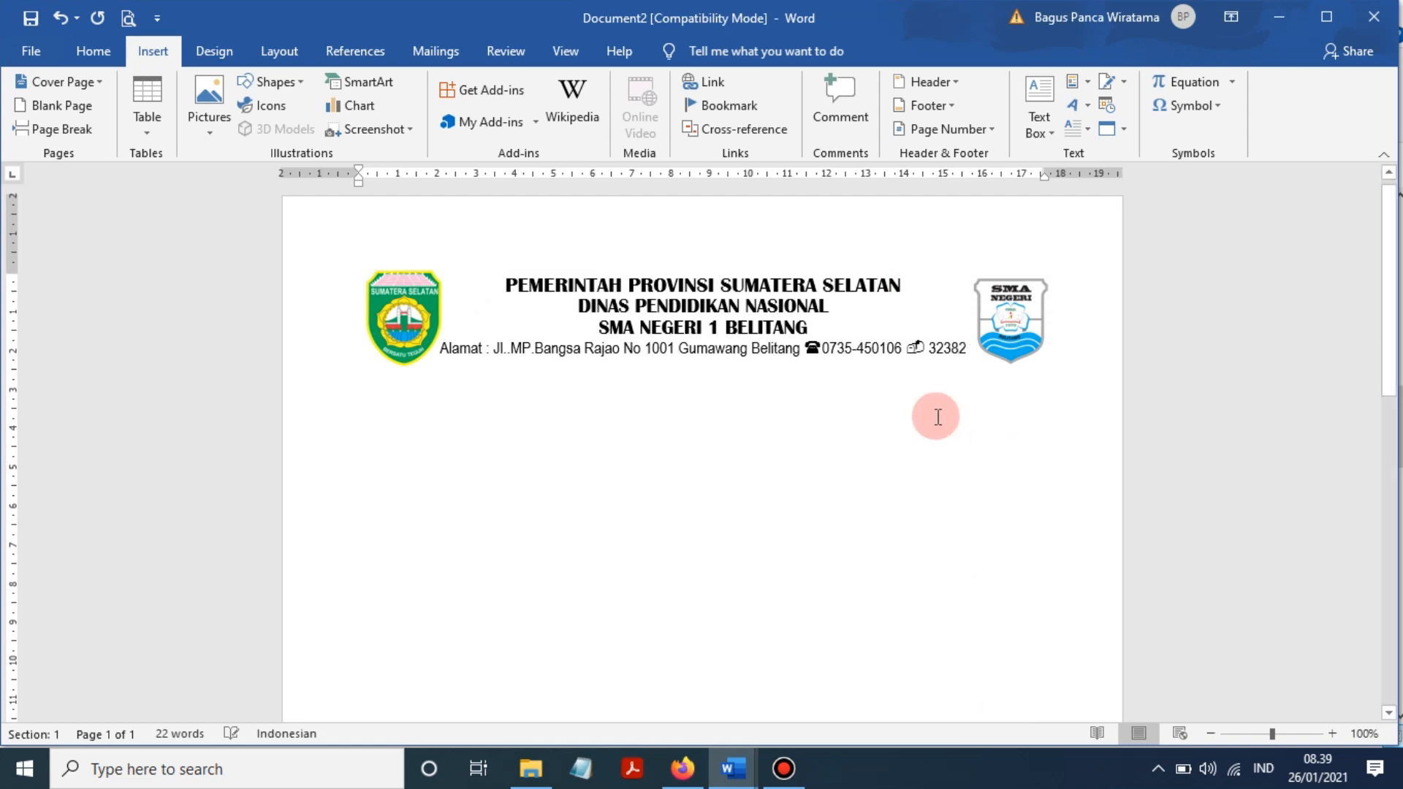
left_click(406, 316)
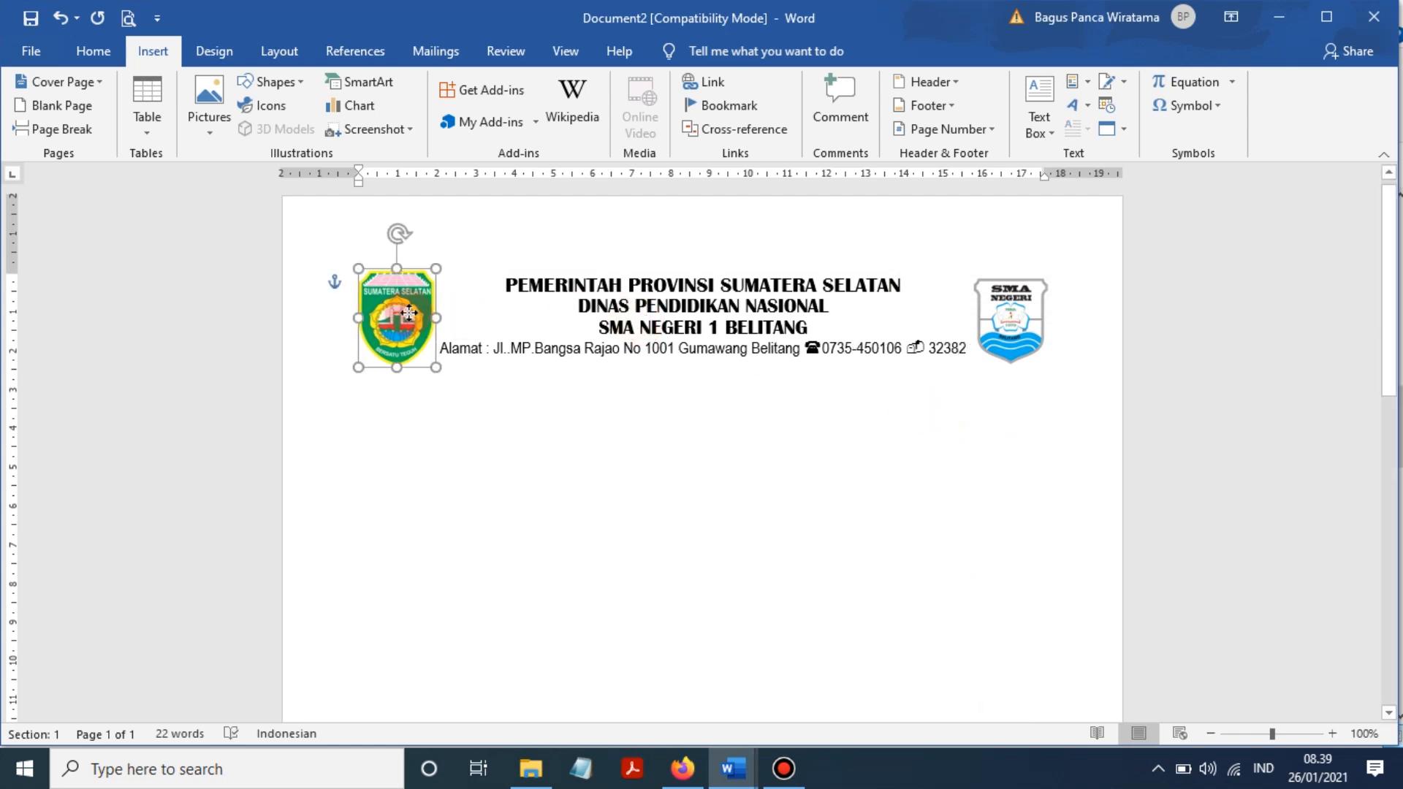
left_click(976, 359)
key("Return")
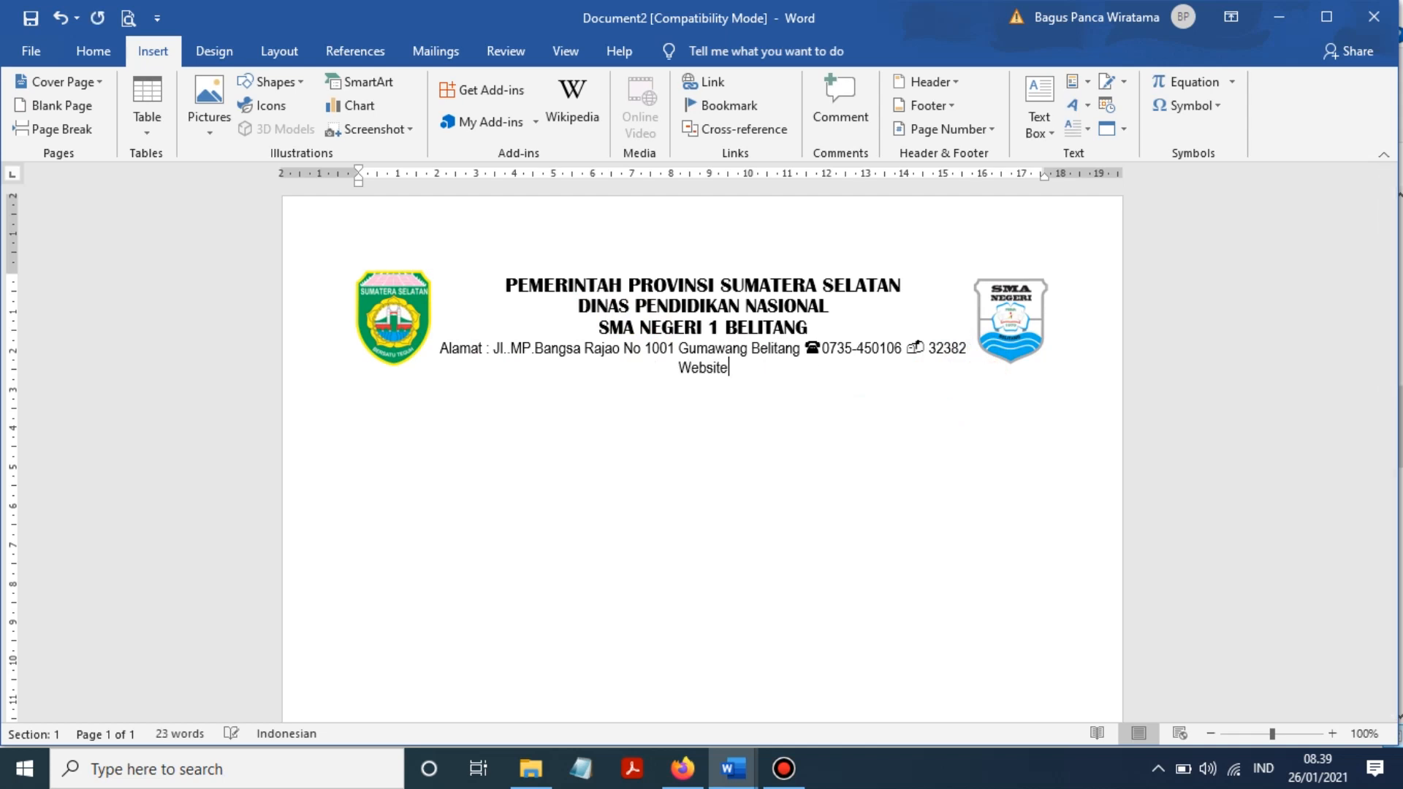
type("Website :")
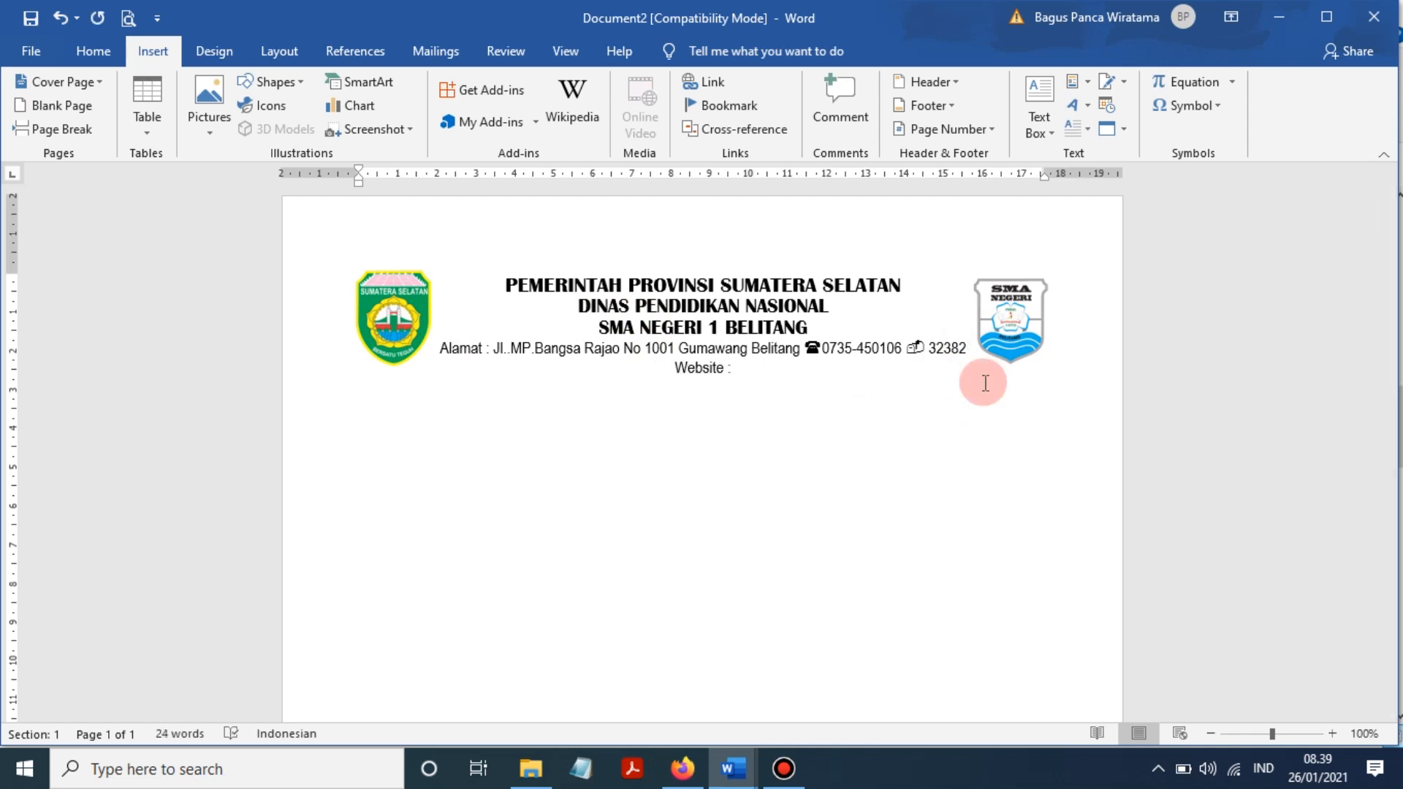
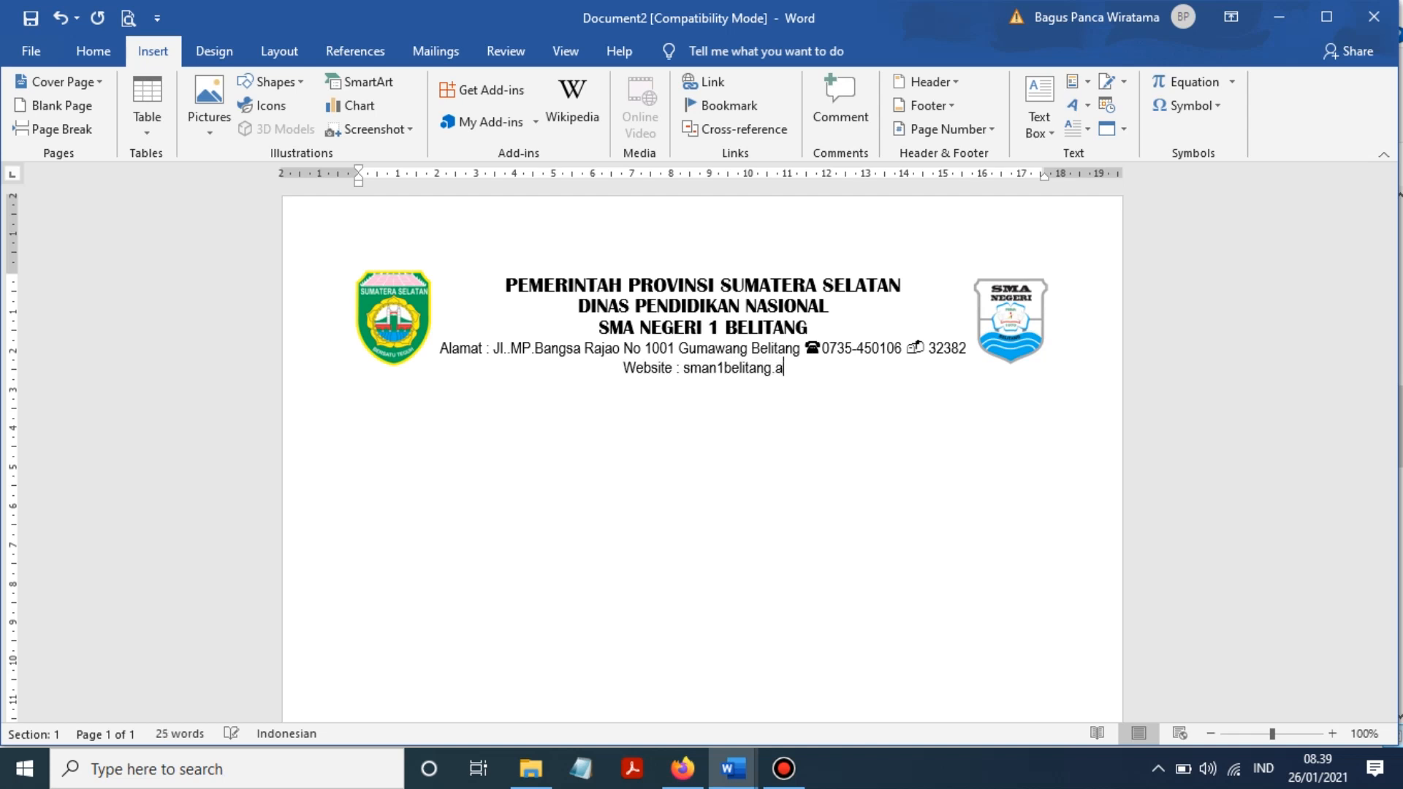
type("sch")
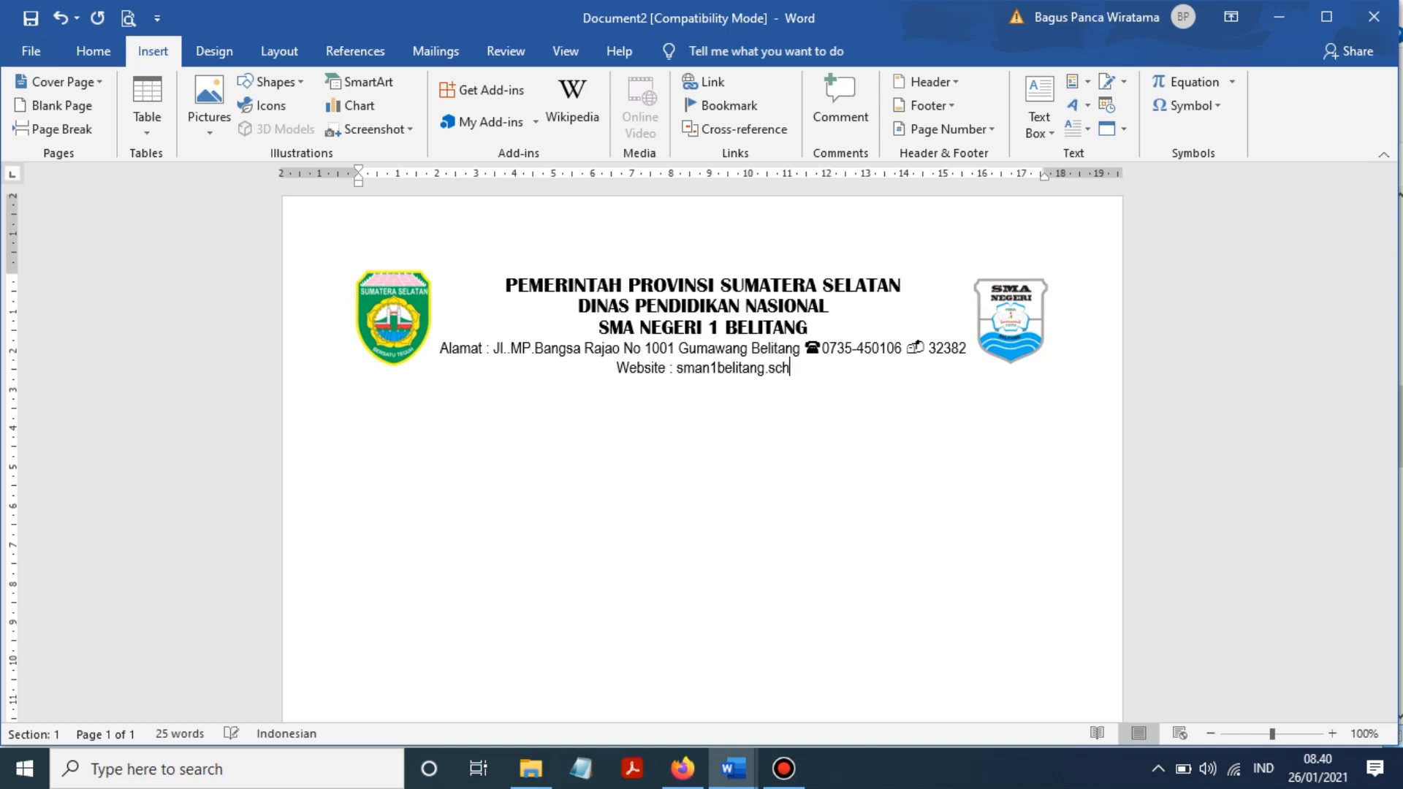
type(".id")
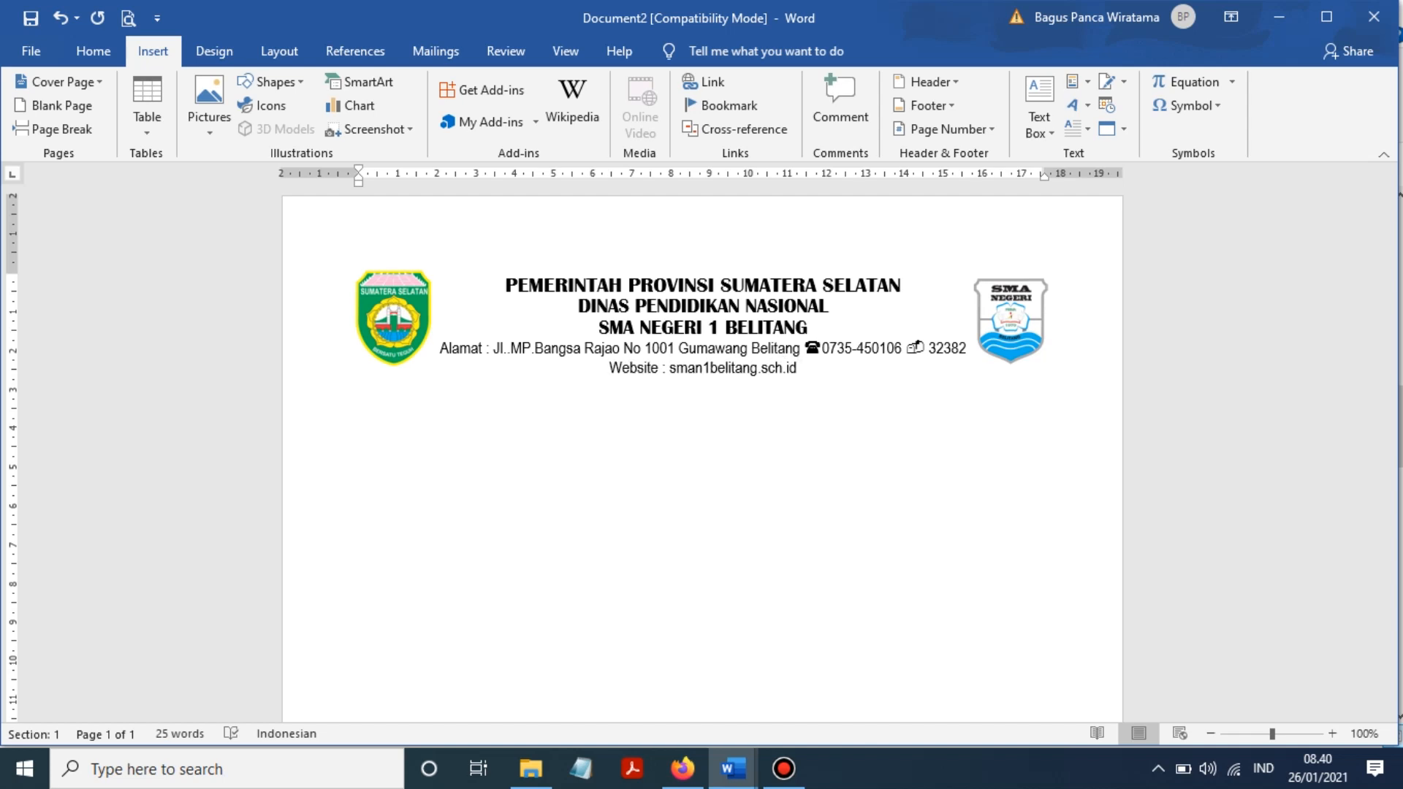
type(" ema")
key("BackSpace")
key("BackSpace")
key("BackSpace")
- Add 'Email :' followed by the school's e-mail address after the website
left_click(980, 382)
type("Email :")
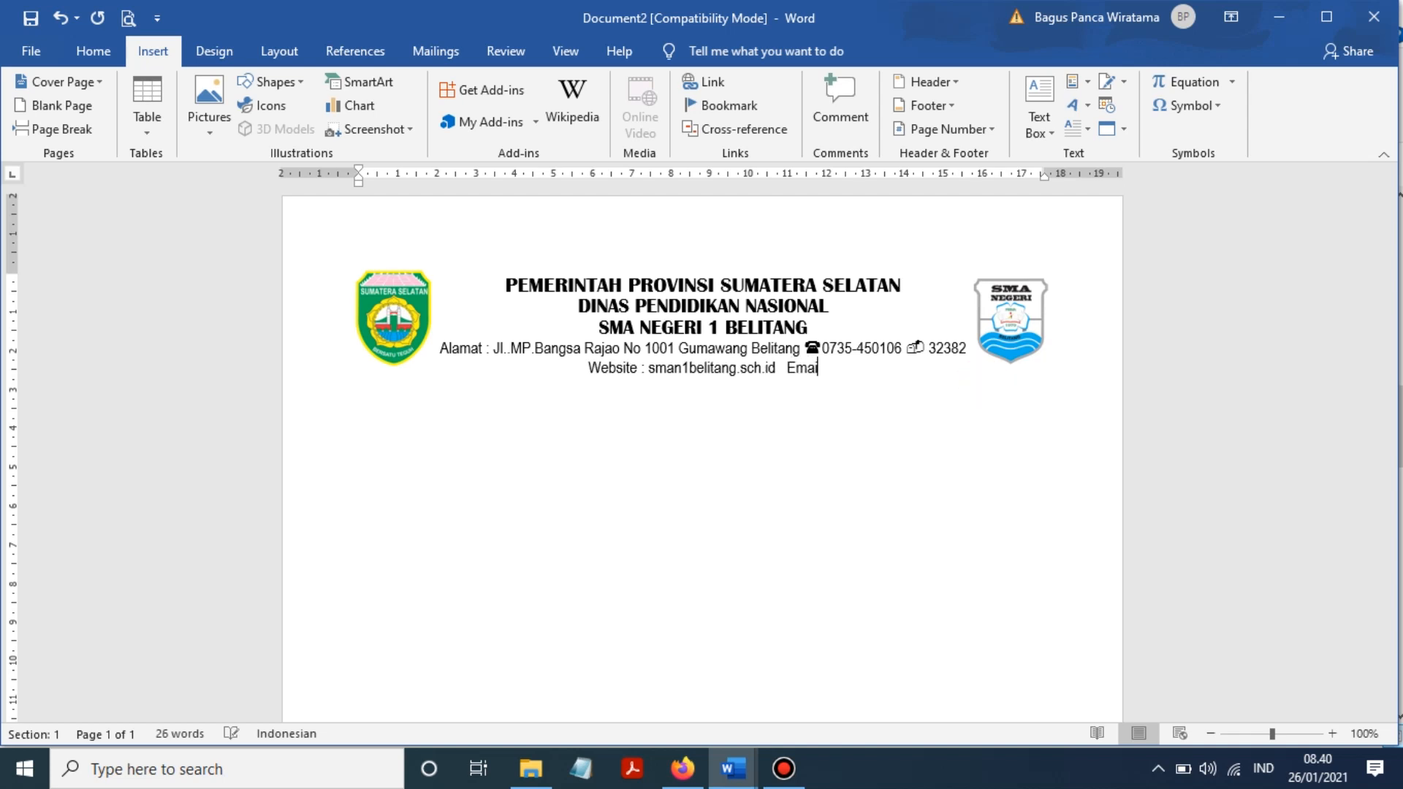
left_click(985, 382)
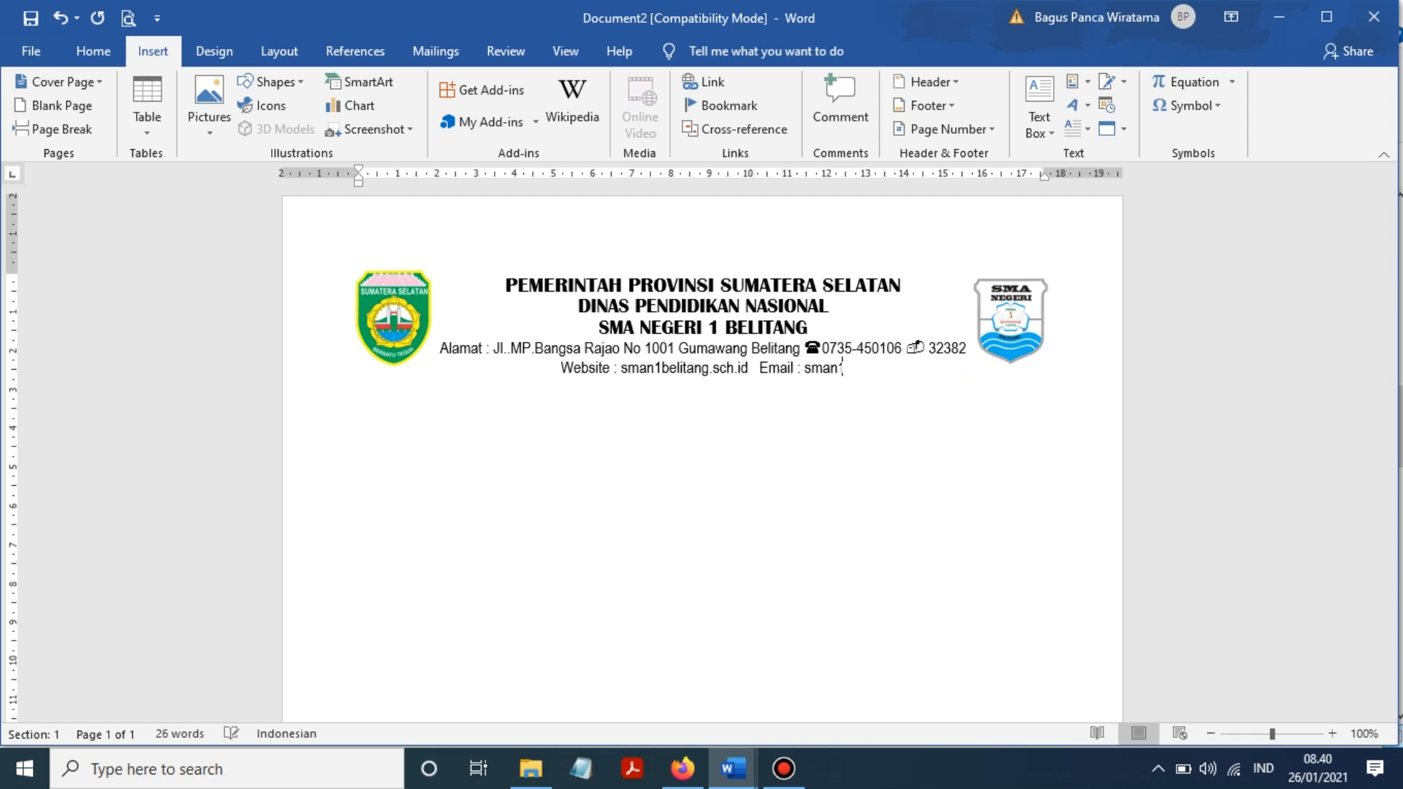
left_click(985, 383)
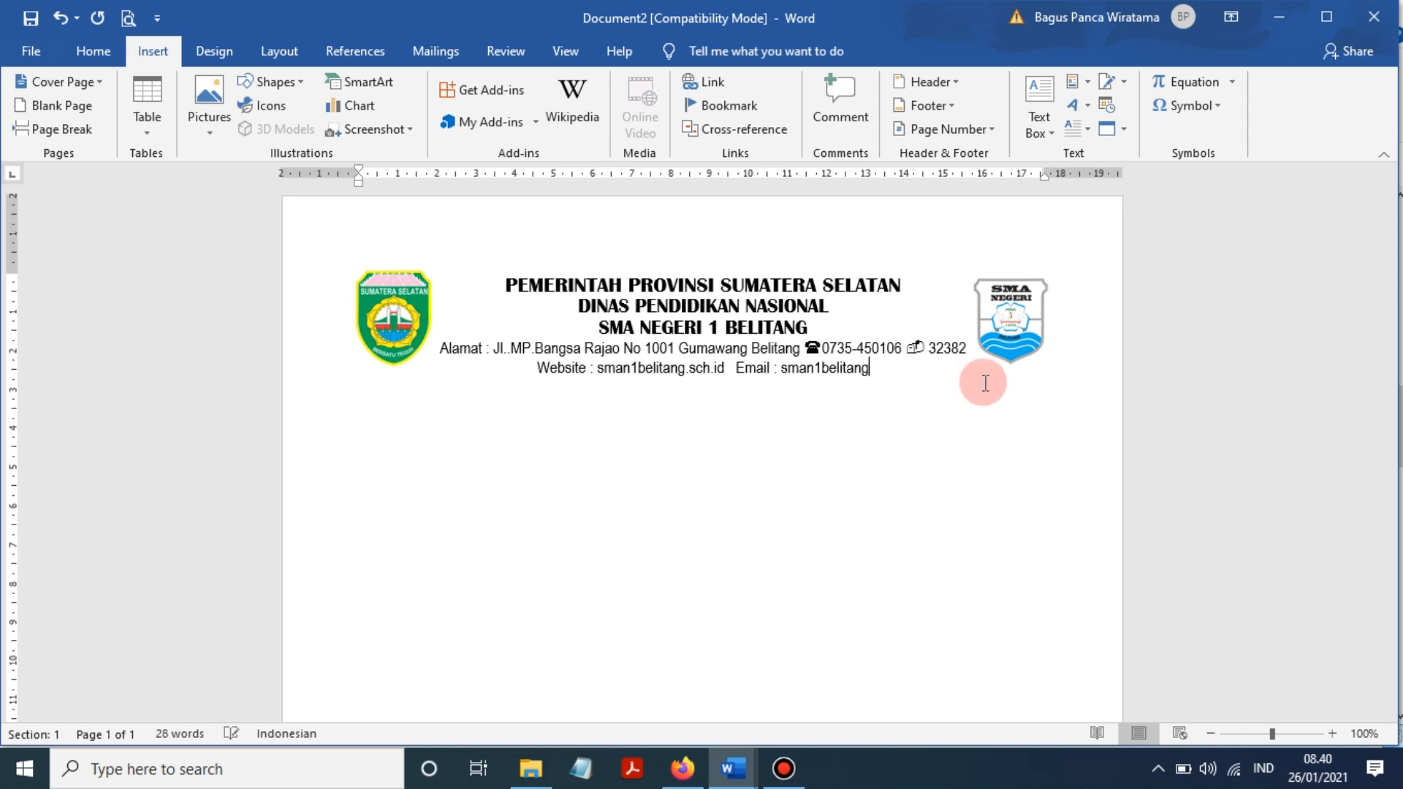
type("@gmail.com")
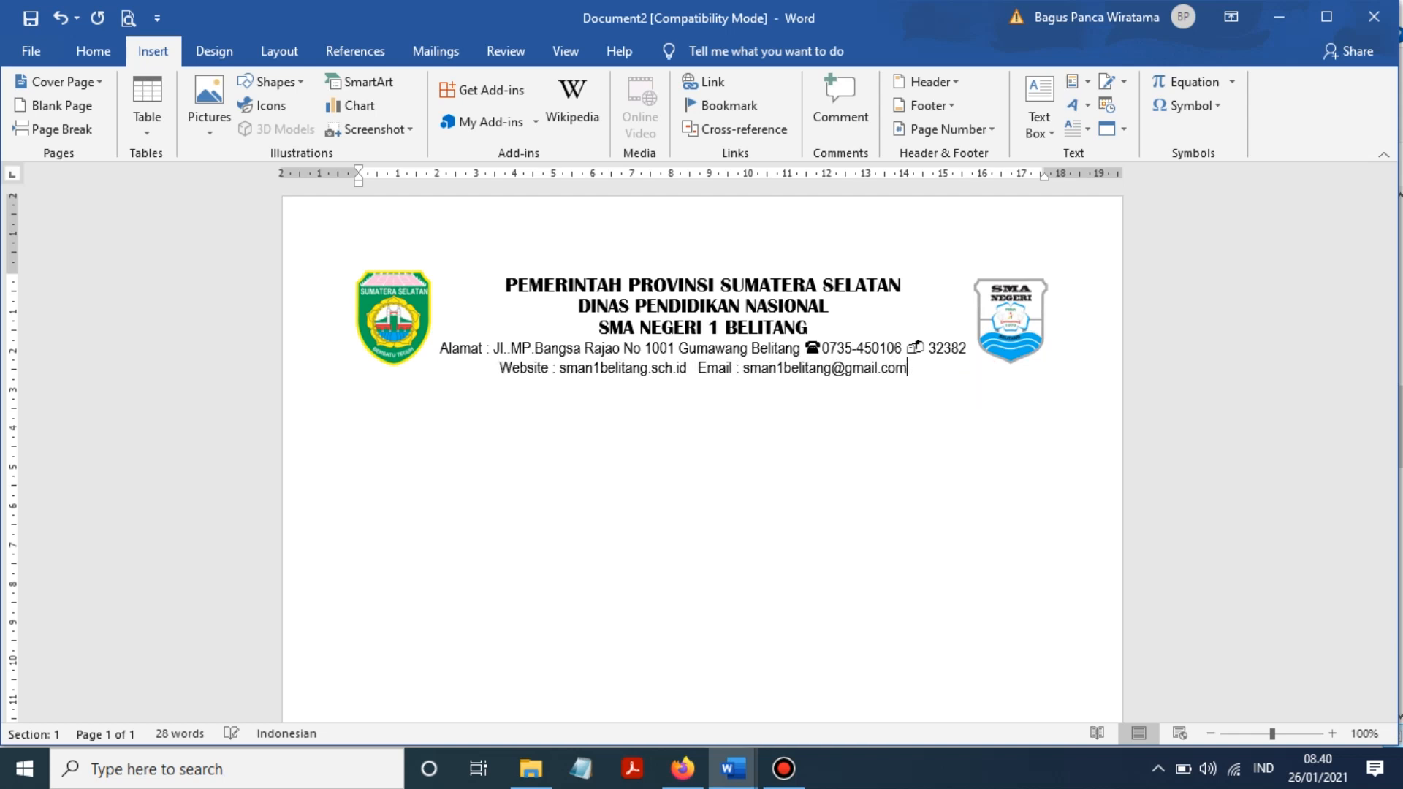
left_click(988, 447)
- Draw a level straight line across the page beneath the letterhead
left_click(278, 79)
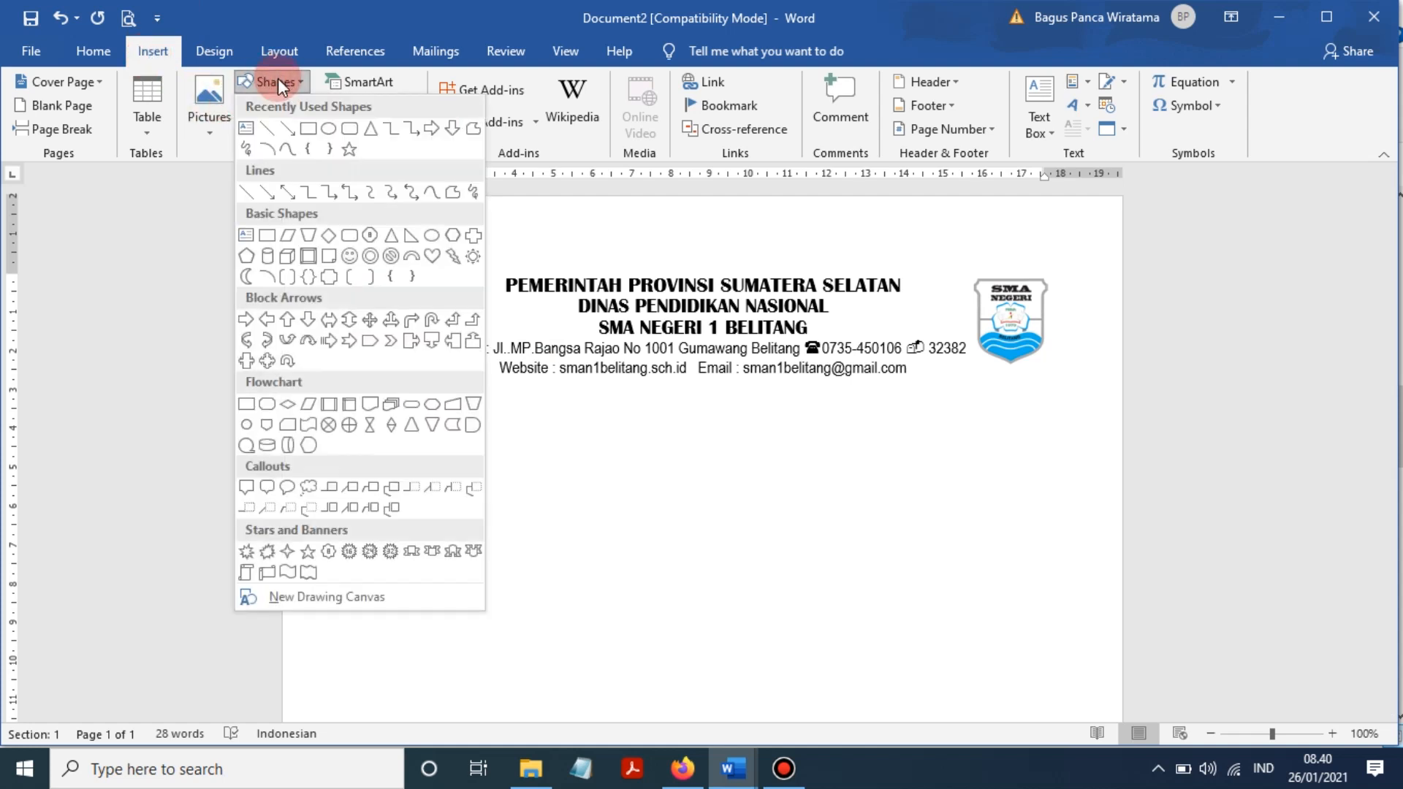
left_click(269, 130)
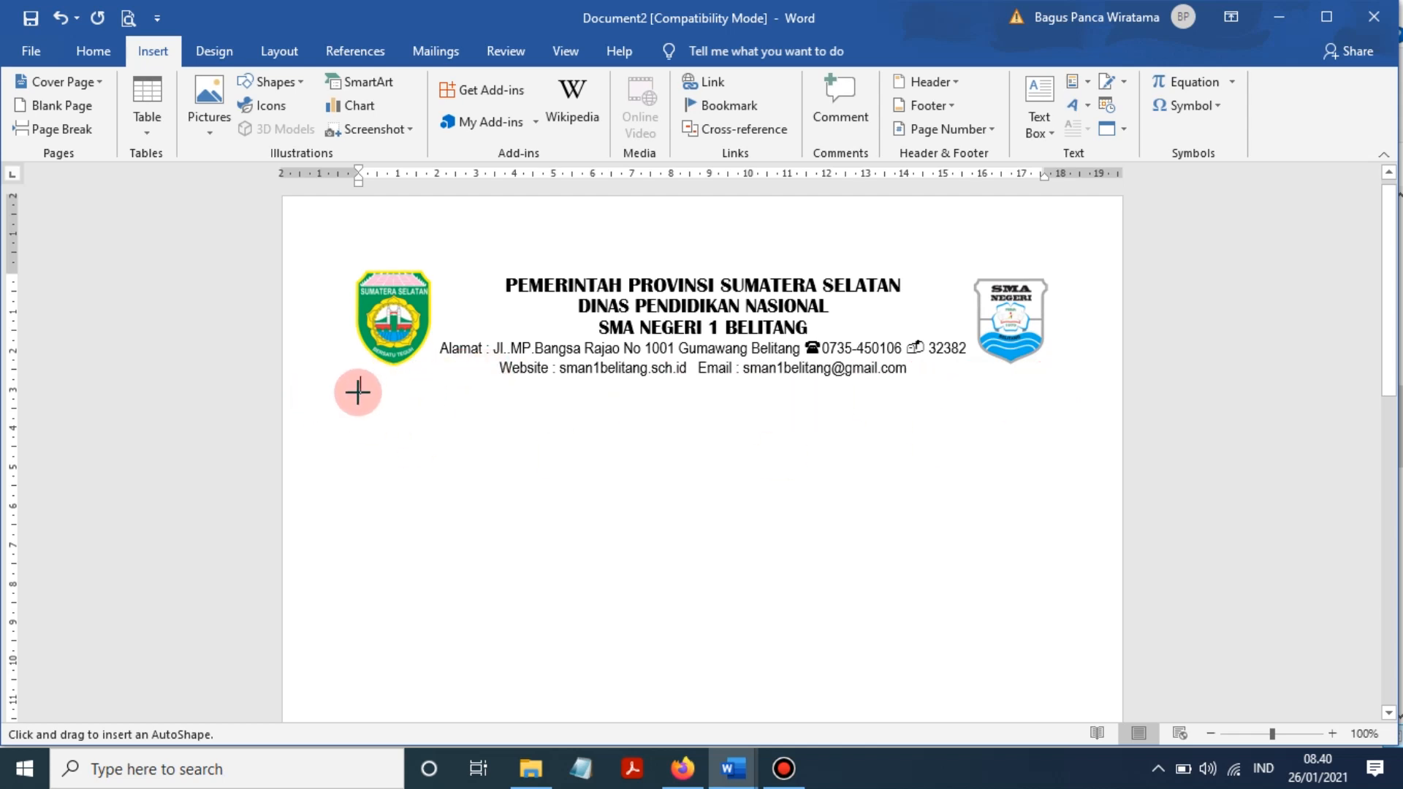
left_click_drag(356, 384, 733, 406)
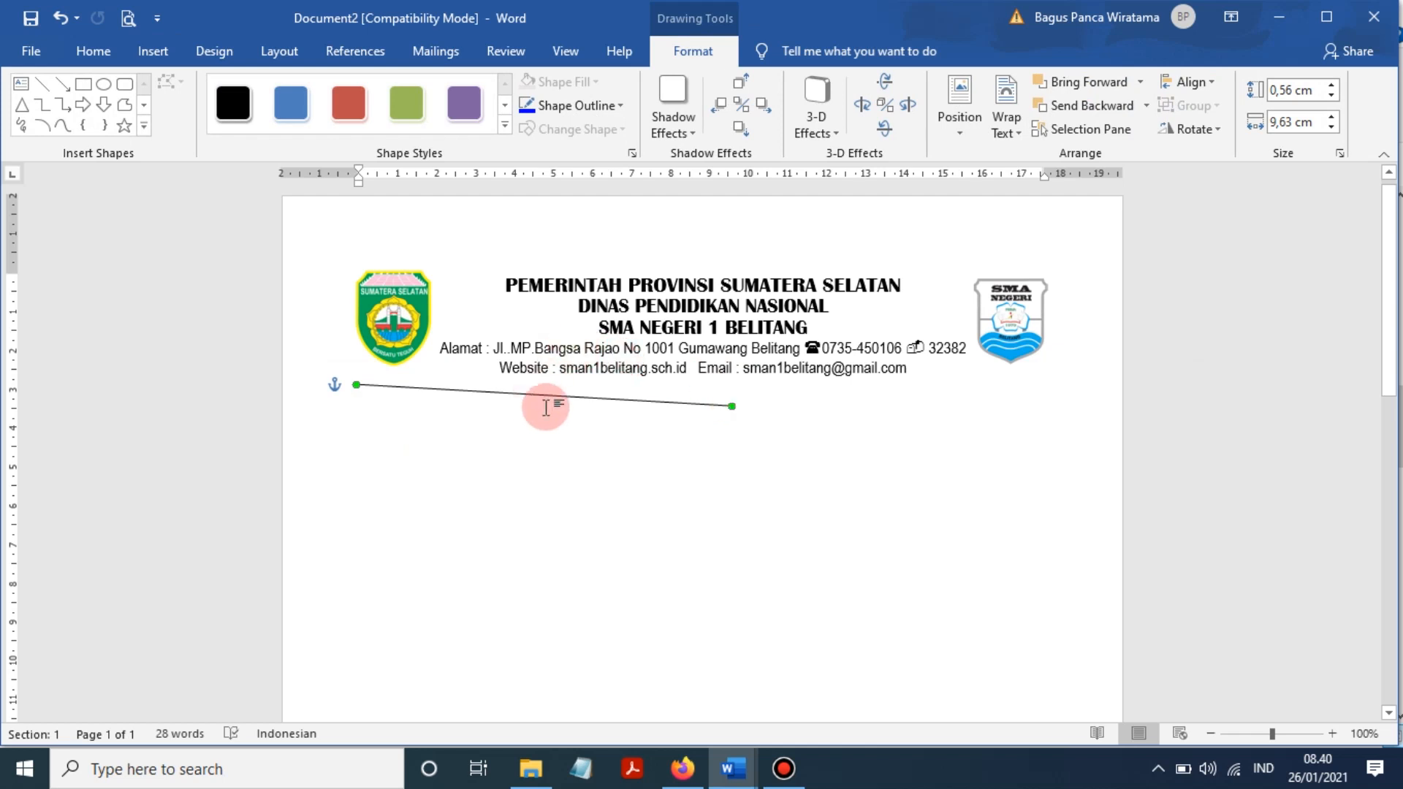
key("ctrl+z")
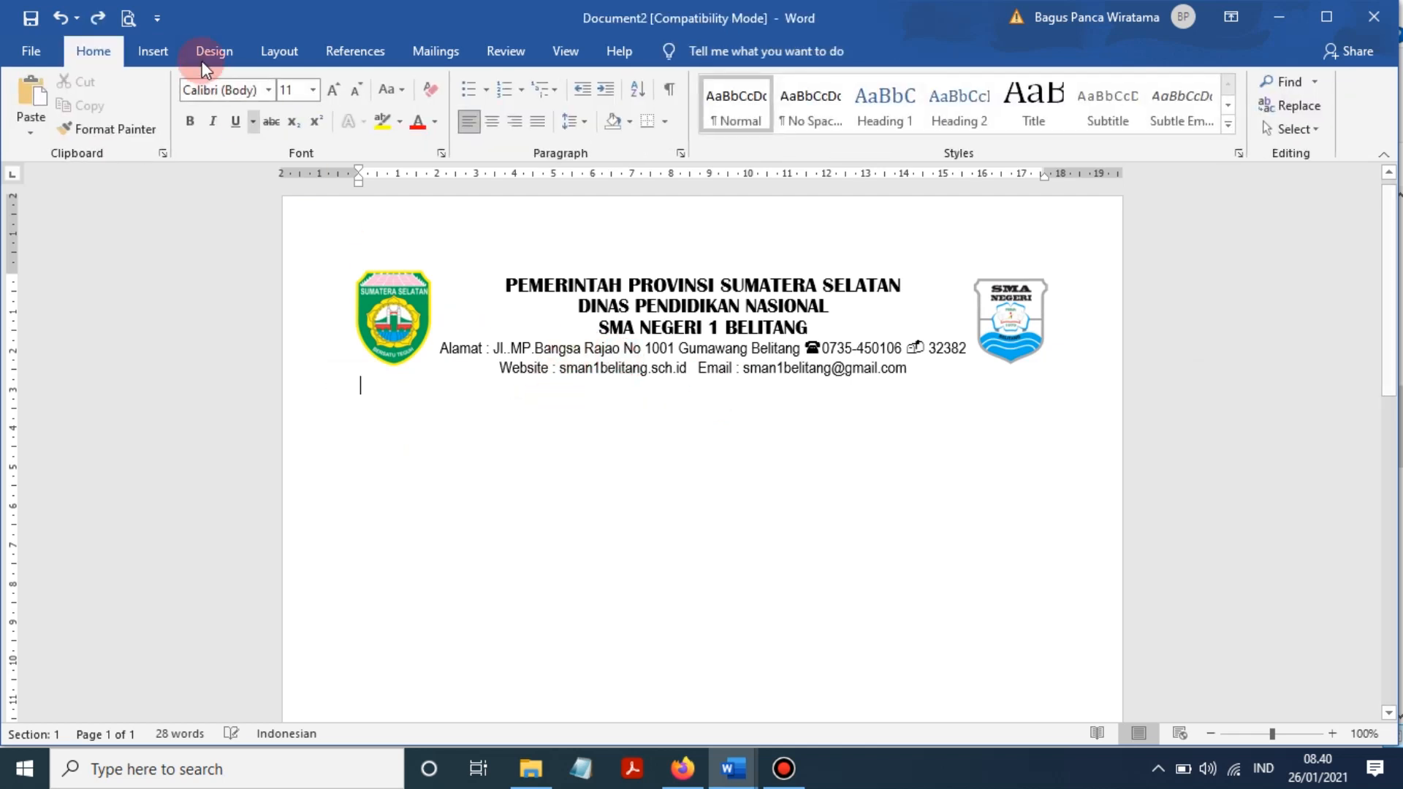
left_click(156, 50)
left_click(268, 81)
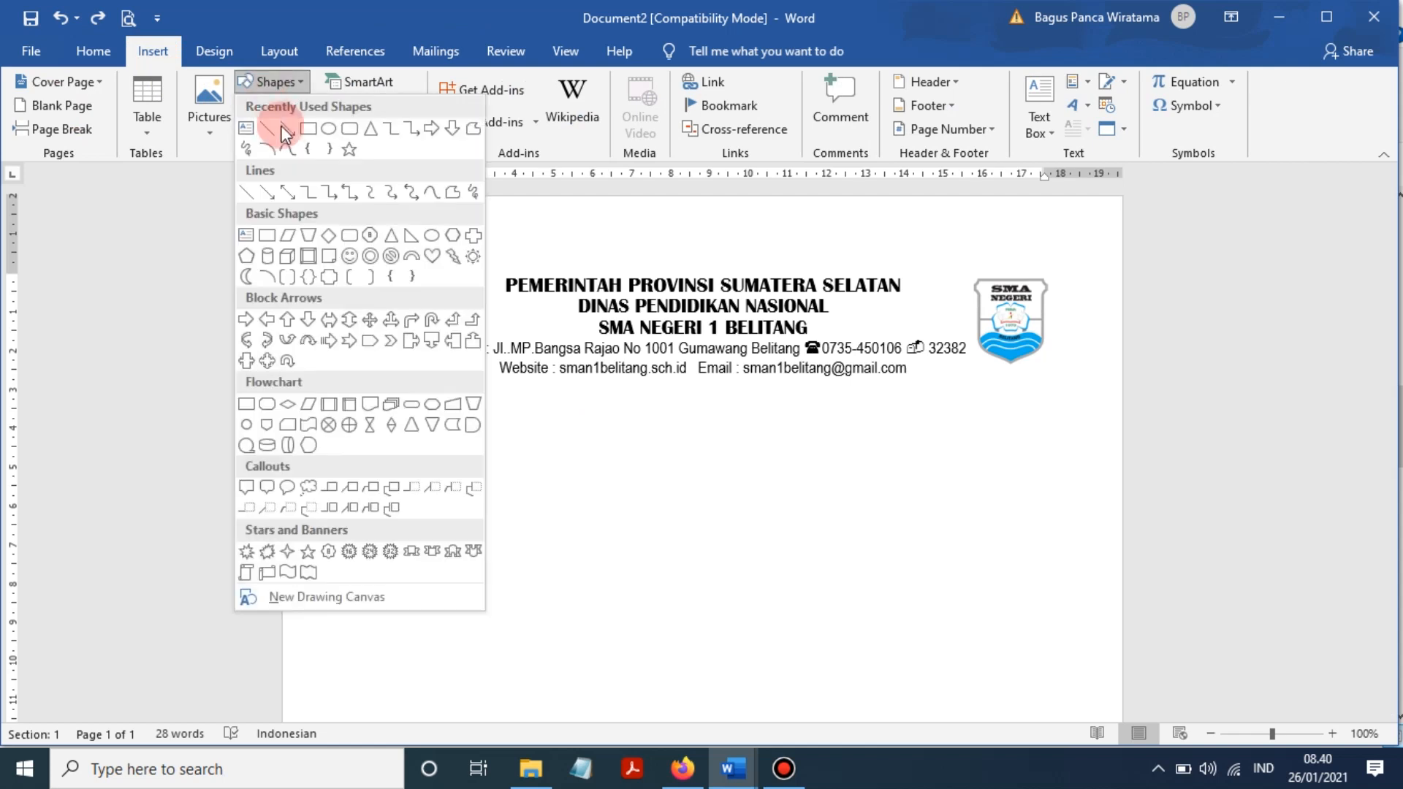
left_click(267, 133)
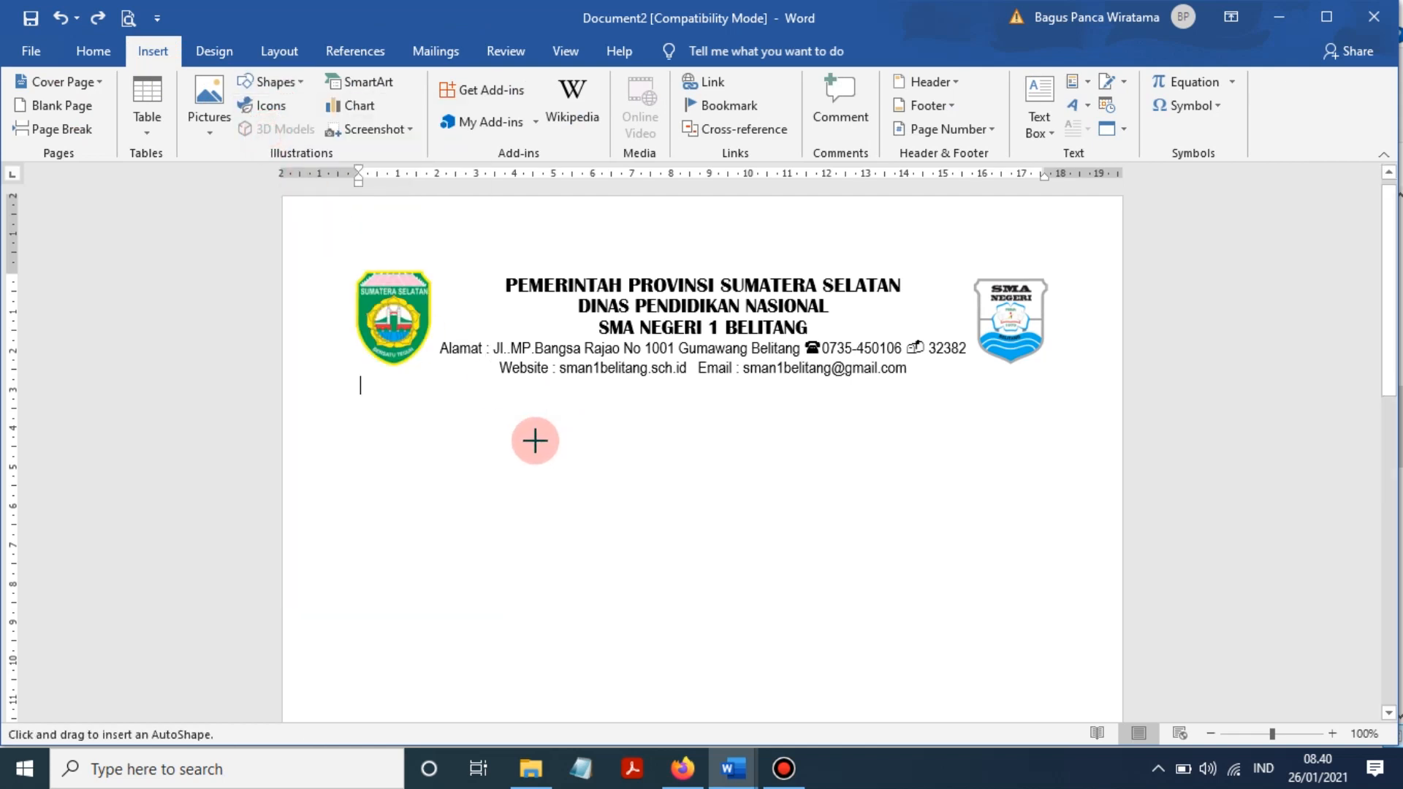
mouse_move(380, 390)
left_mouse_down()
mouse_move(869, 393)
mouse_move(900, 440)
mouse_move(1003, 485)
mouse_move(1059, 486)
mouse_move(1067, 426)
mouse_move(1051, 416)
left_mouse_up()
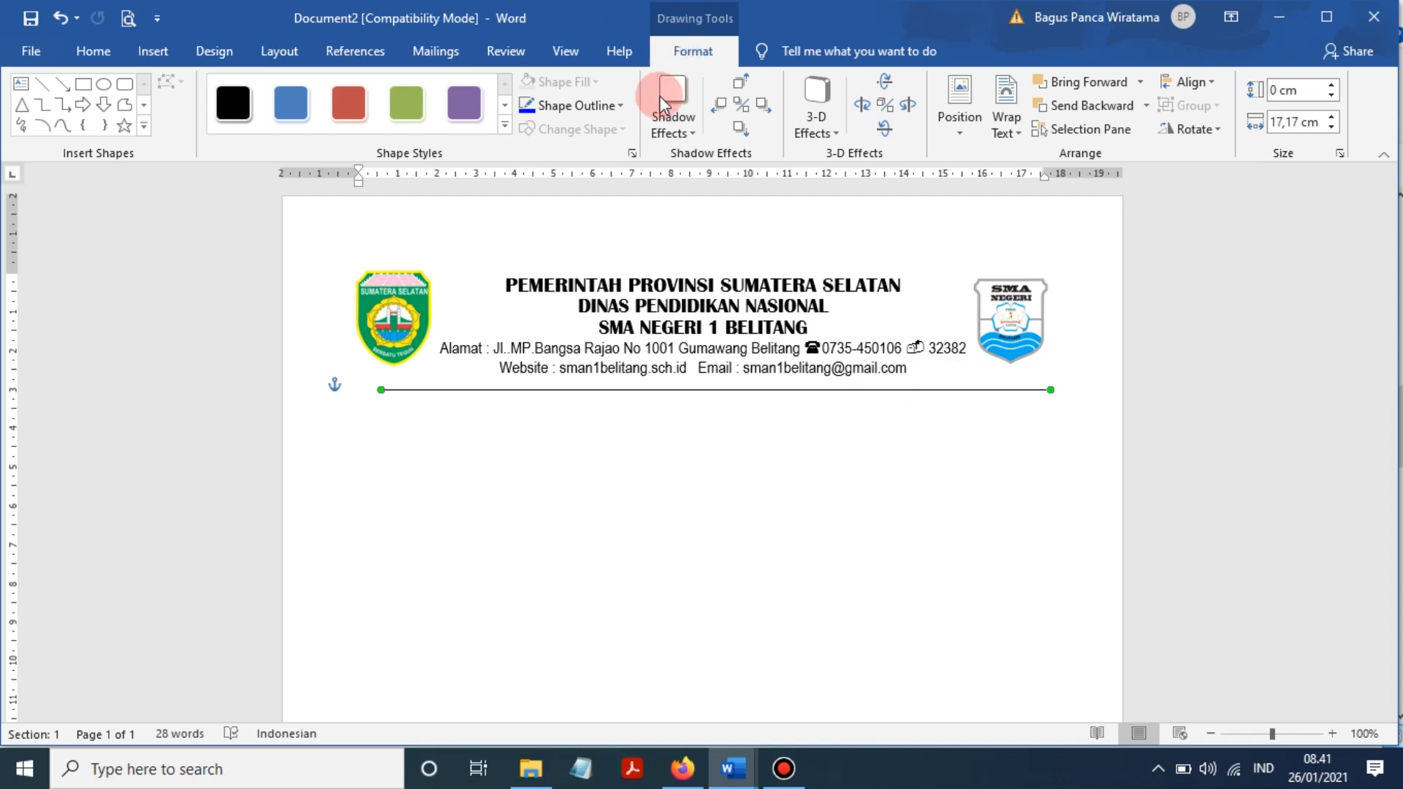
- Set the rule's outline weight to 2¼ pt
left_click(603, 107)
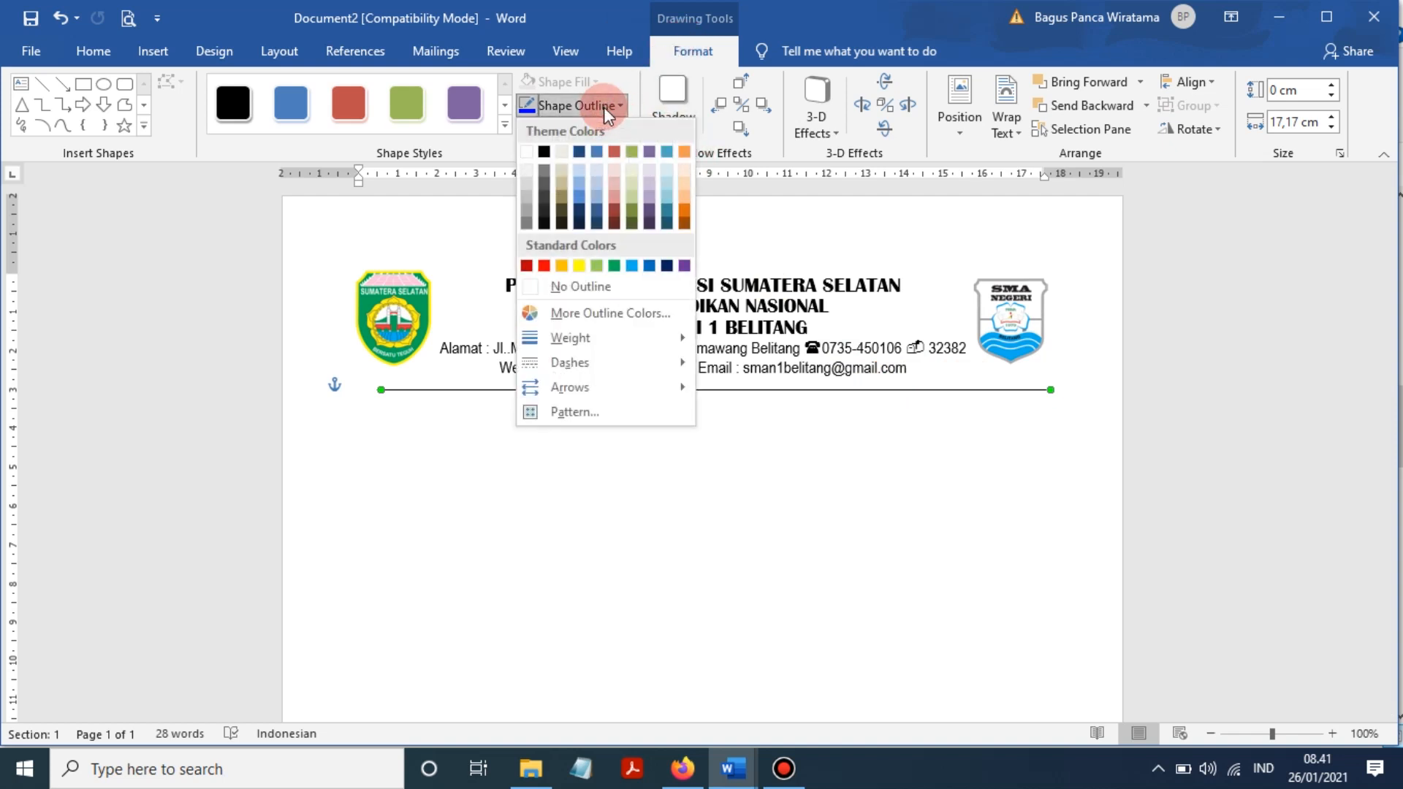
mouse_move(605, 337)
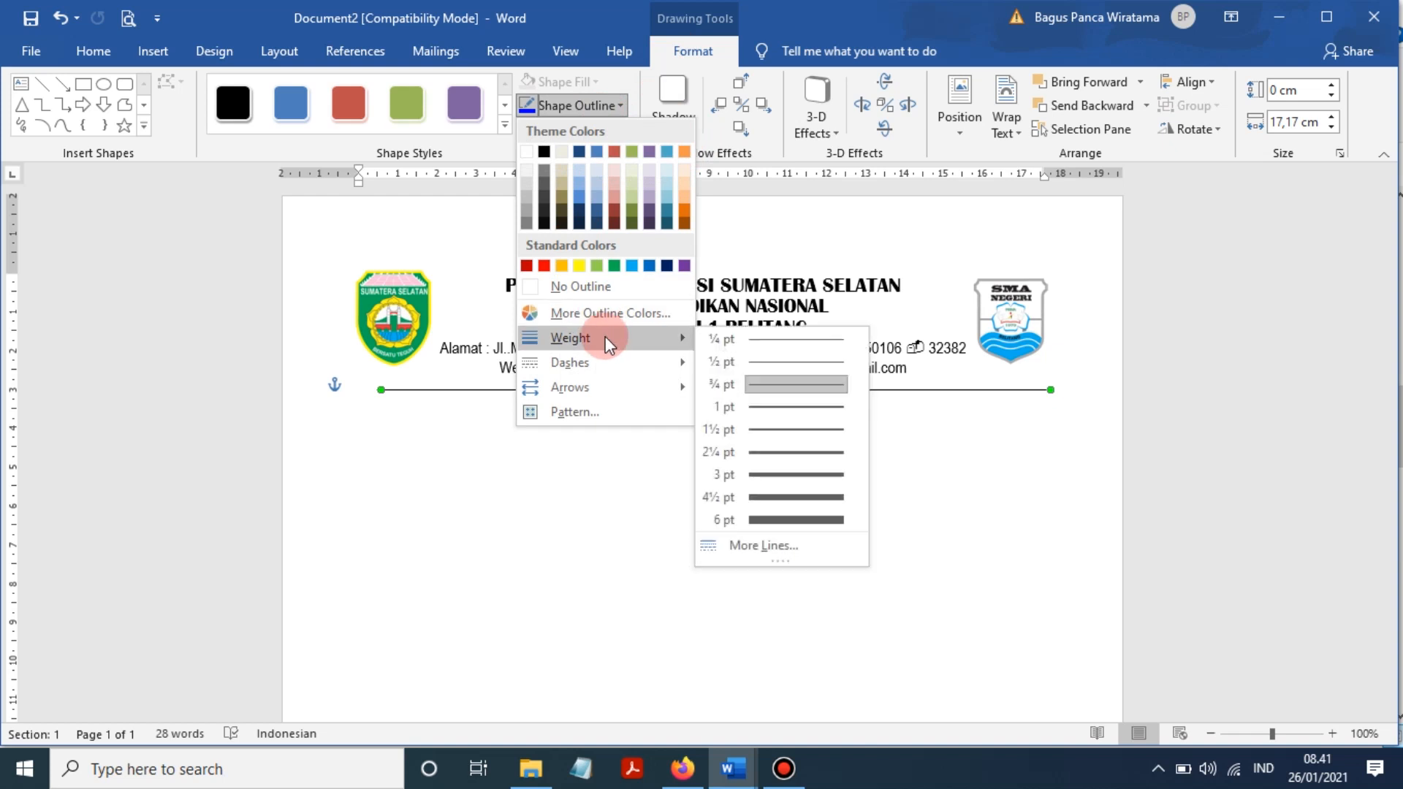
left_click(815, 451)
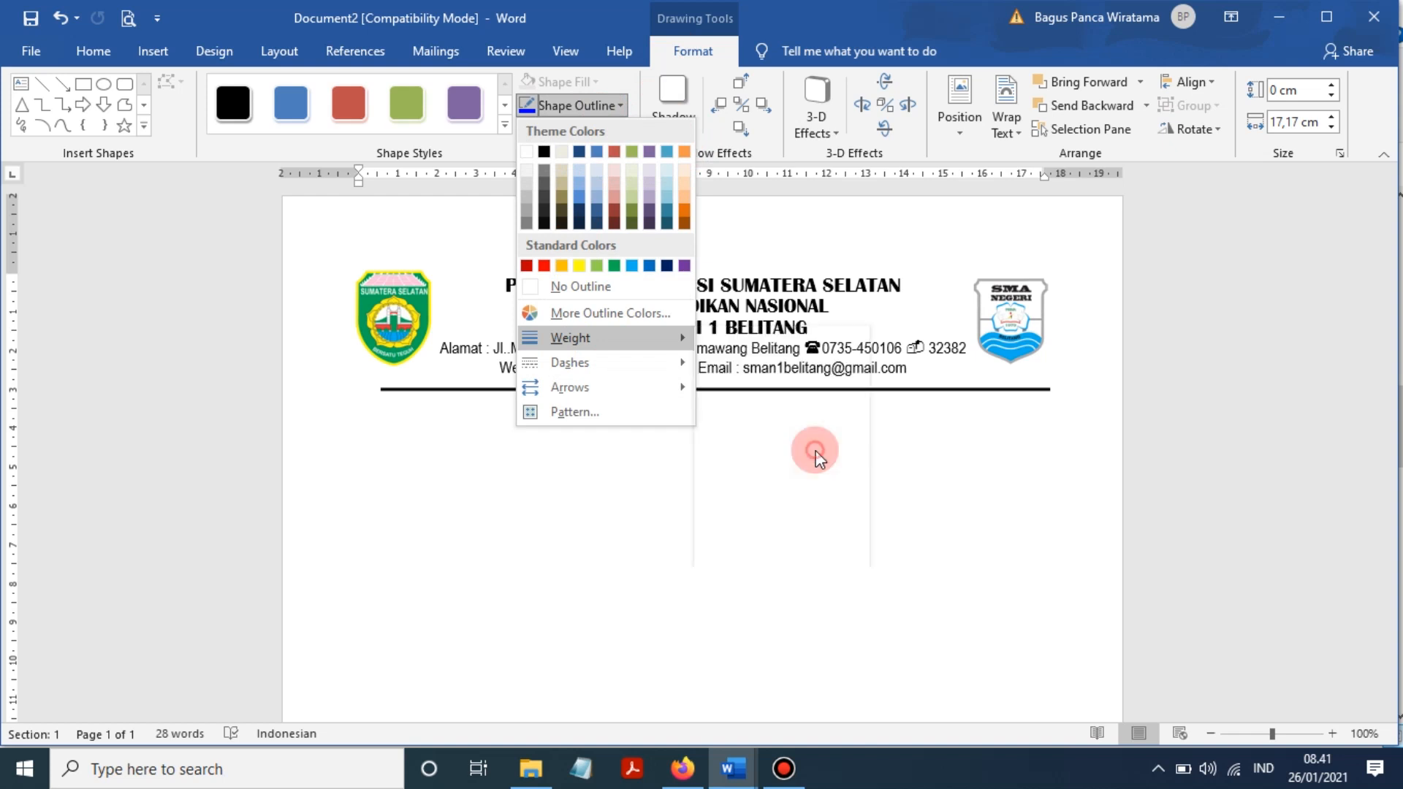
left_click(866, 435)
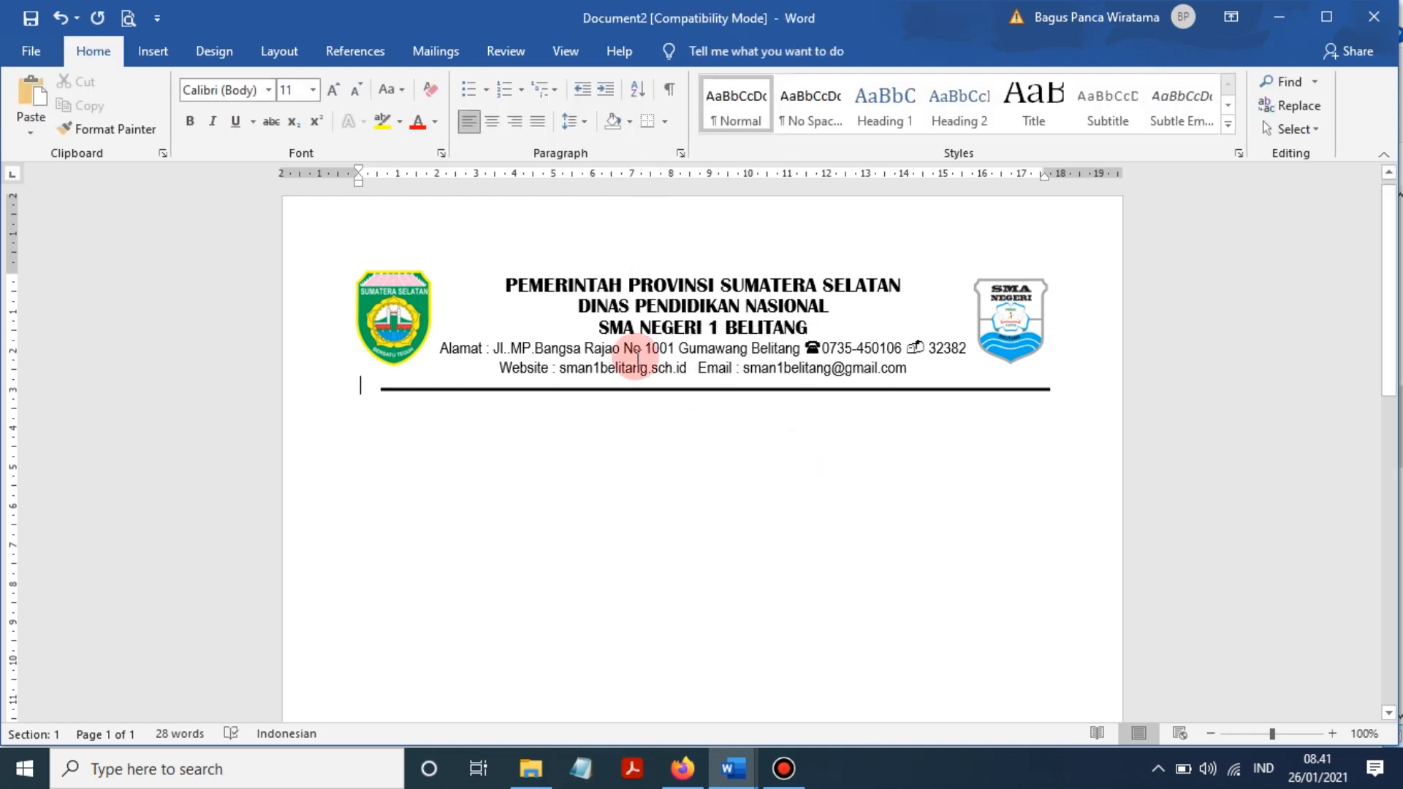
left_click(398, 315)
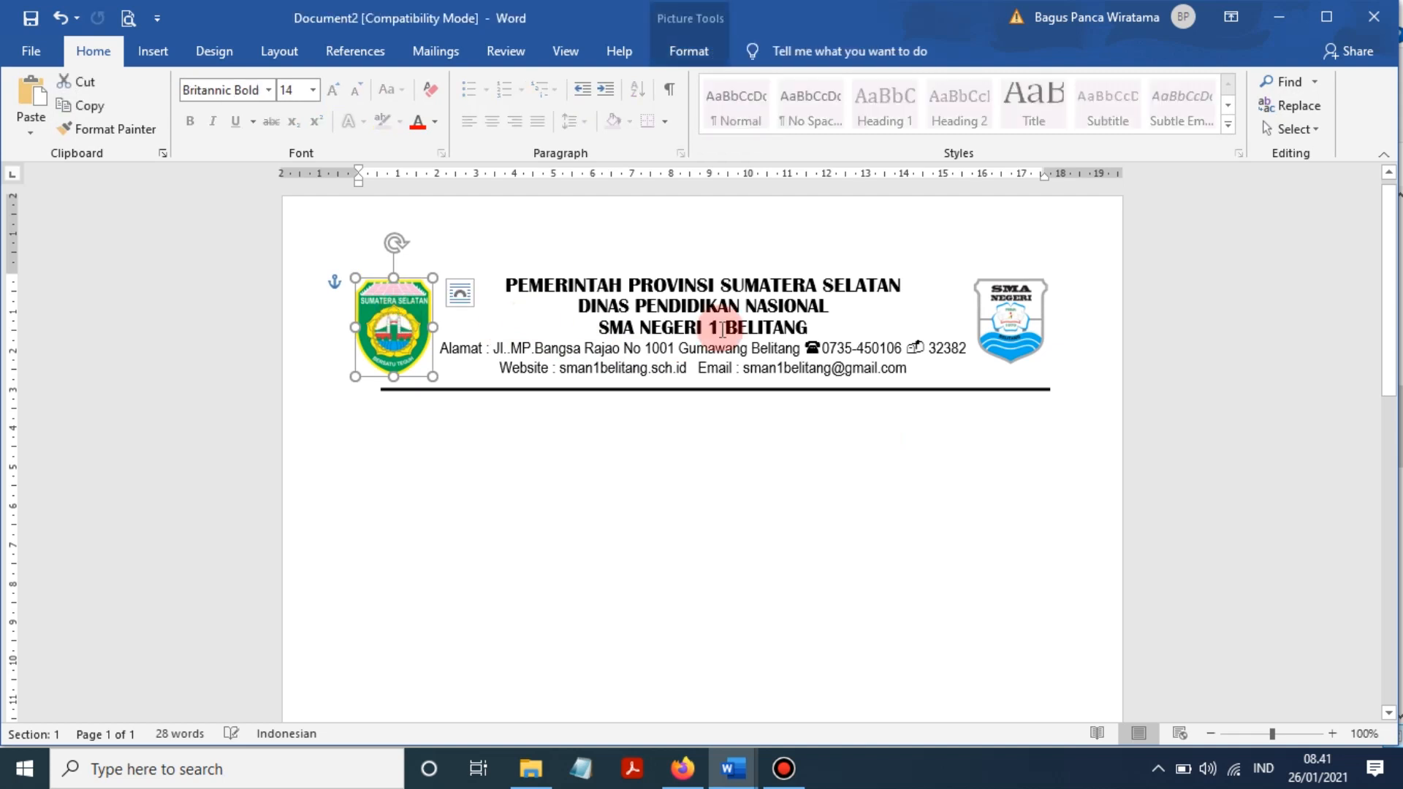
left_click(1011, 313)
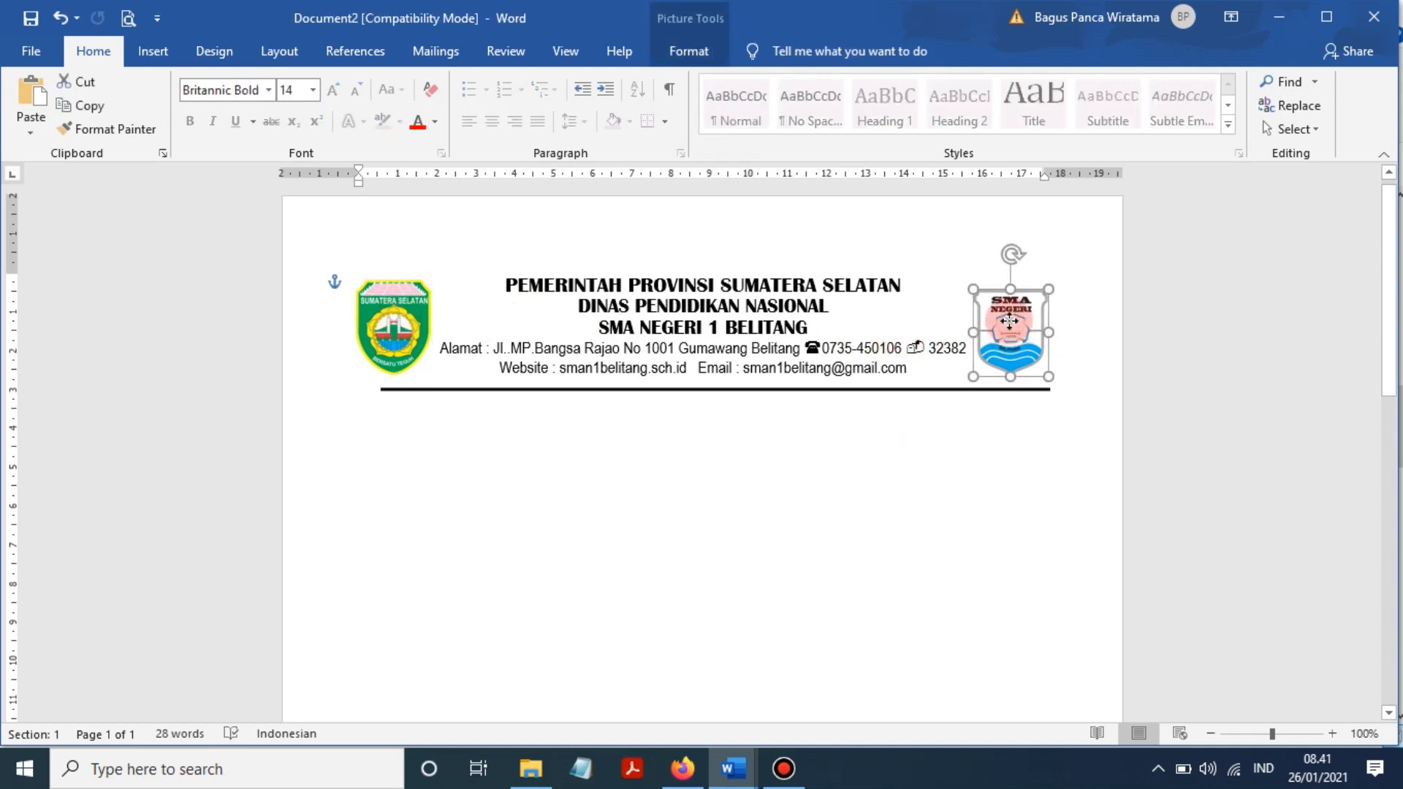
left_click(742, 406)
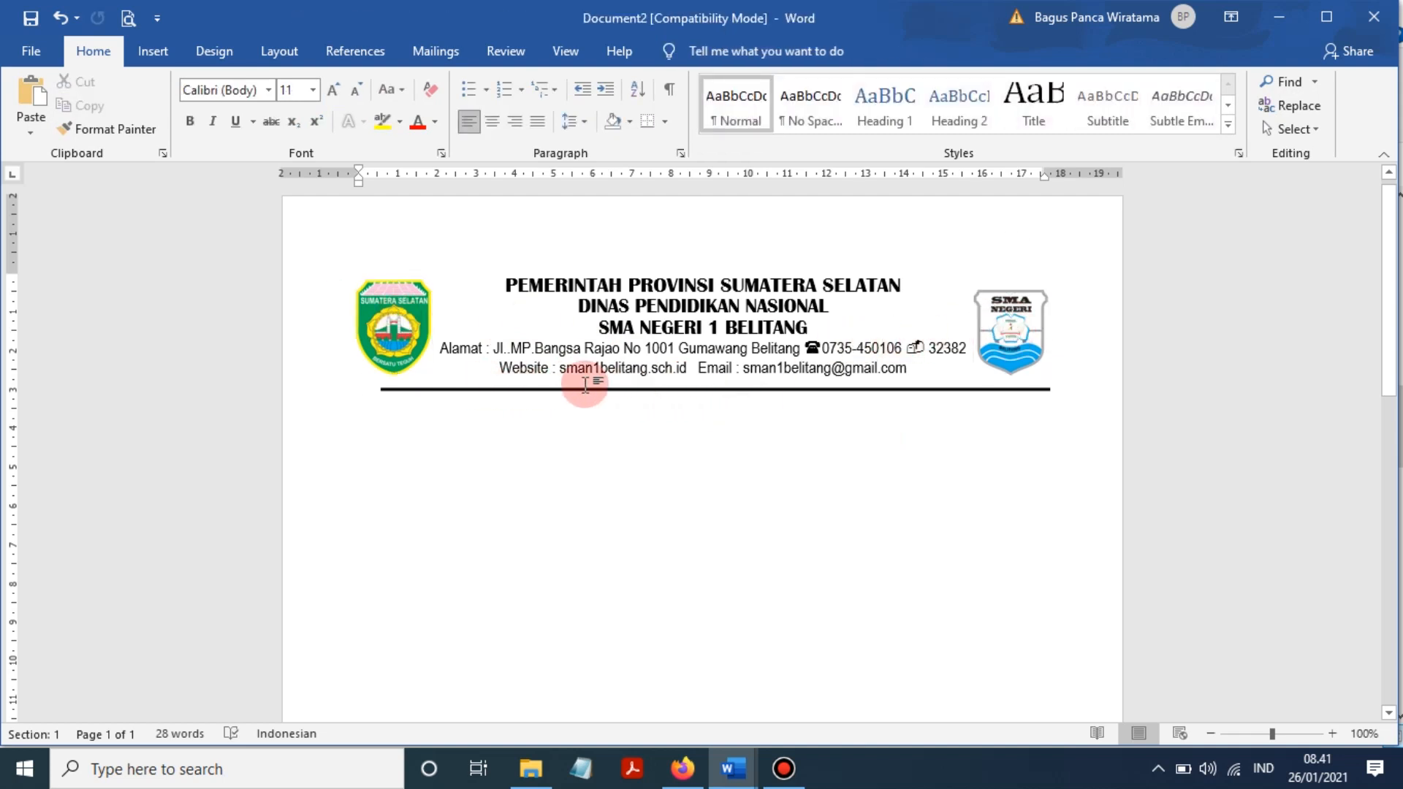
left_click(824, 346)
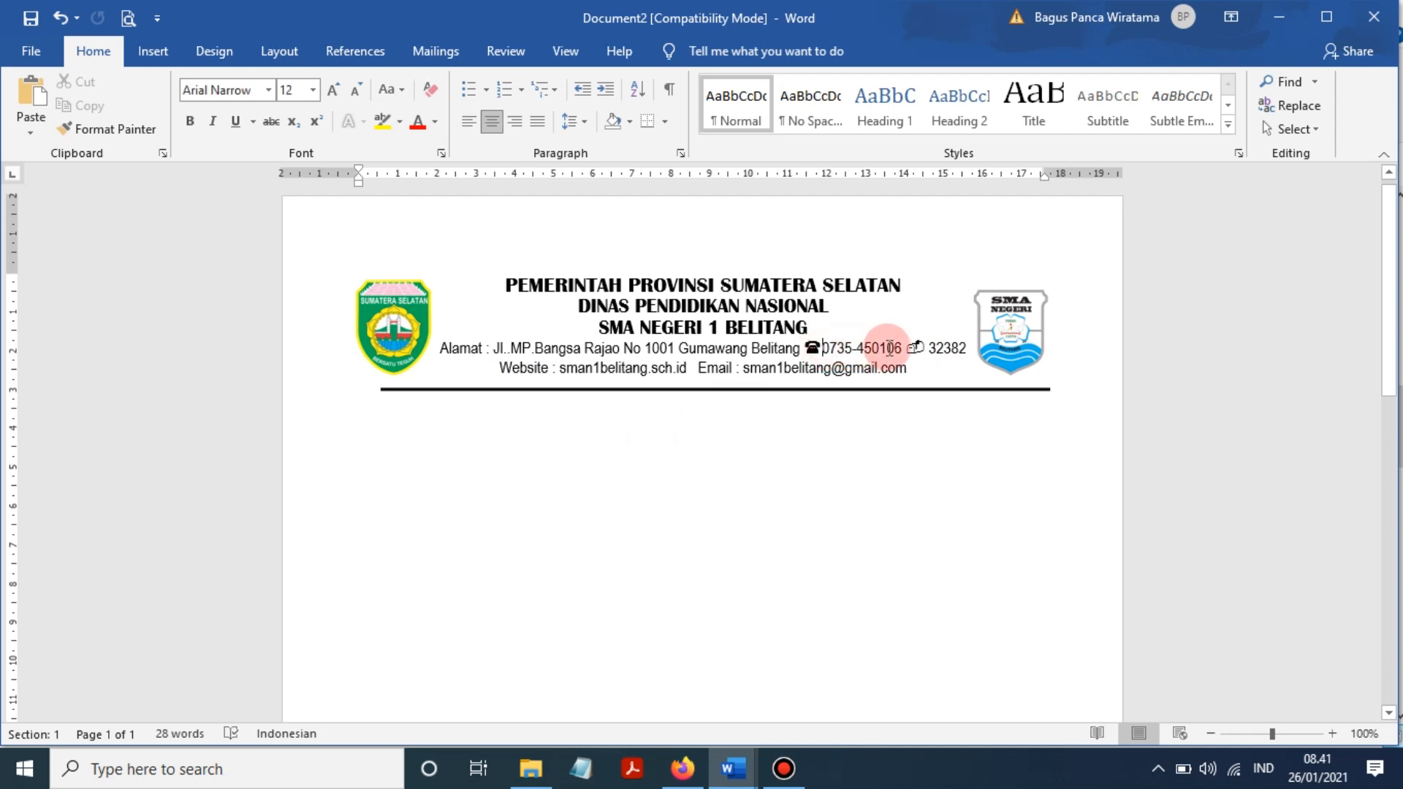
left_click(847, 459)
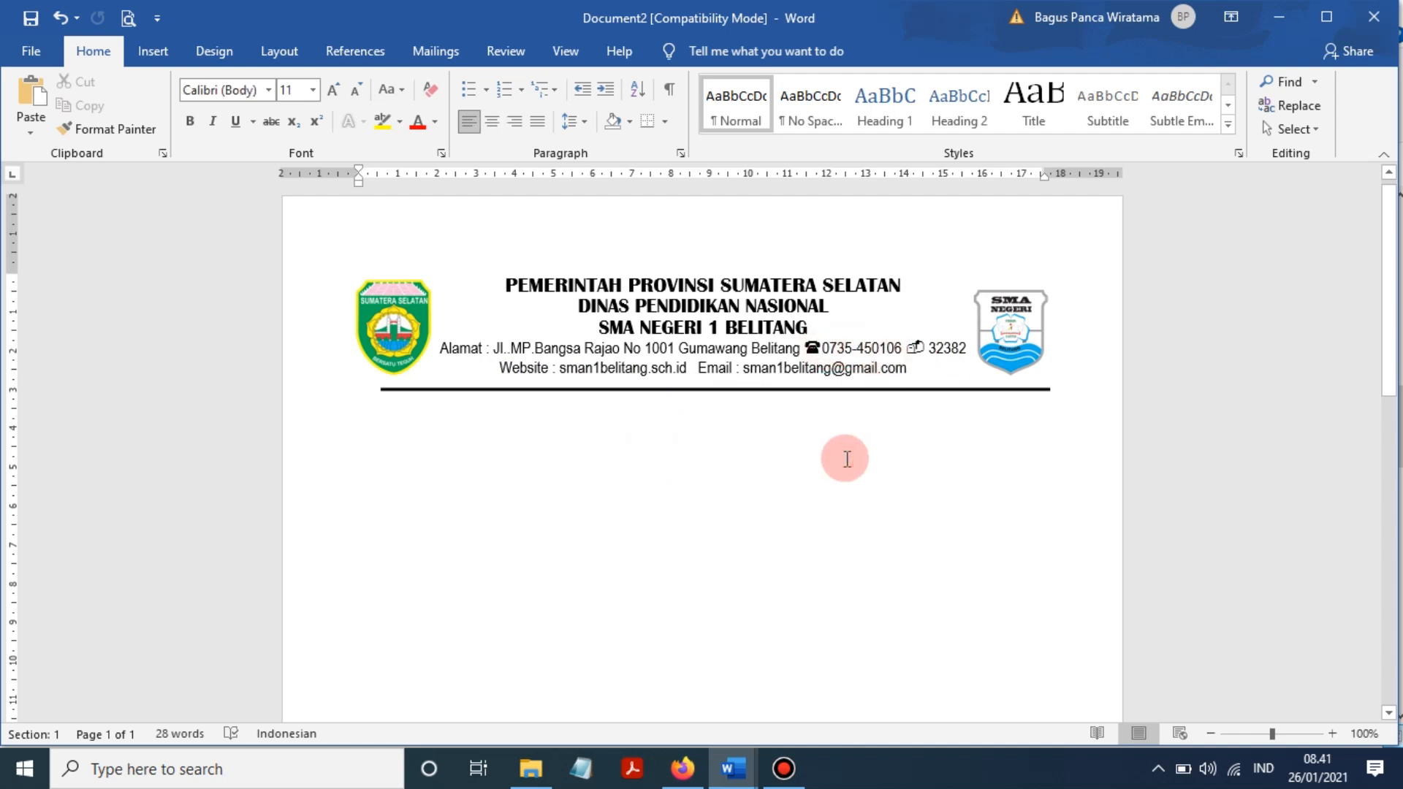
scroll(846, 459, "down", 3)
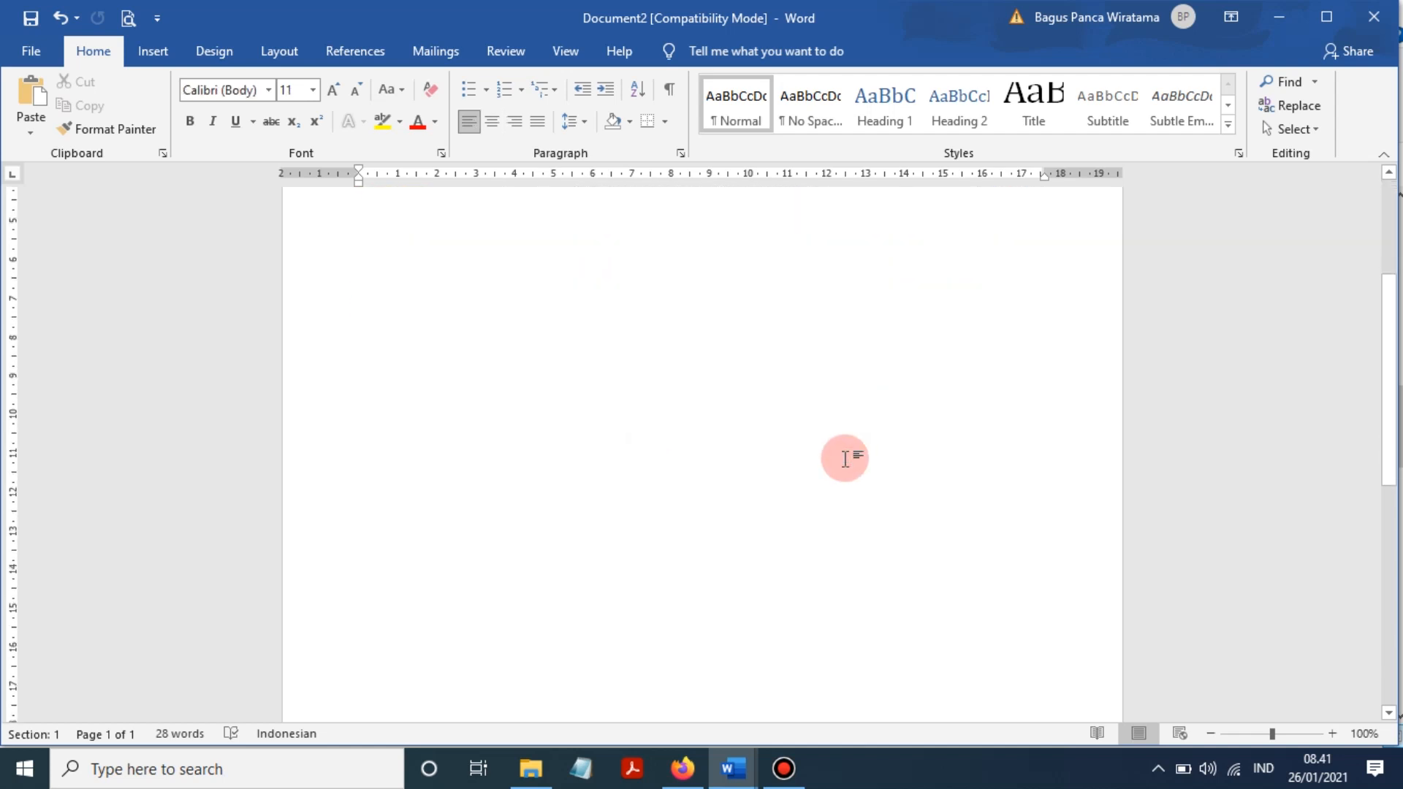
scroll(846, 459, "up", 4)
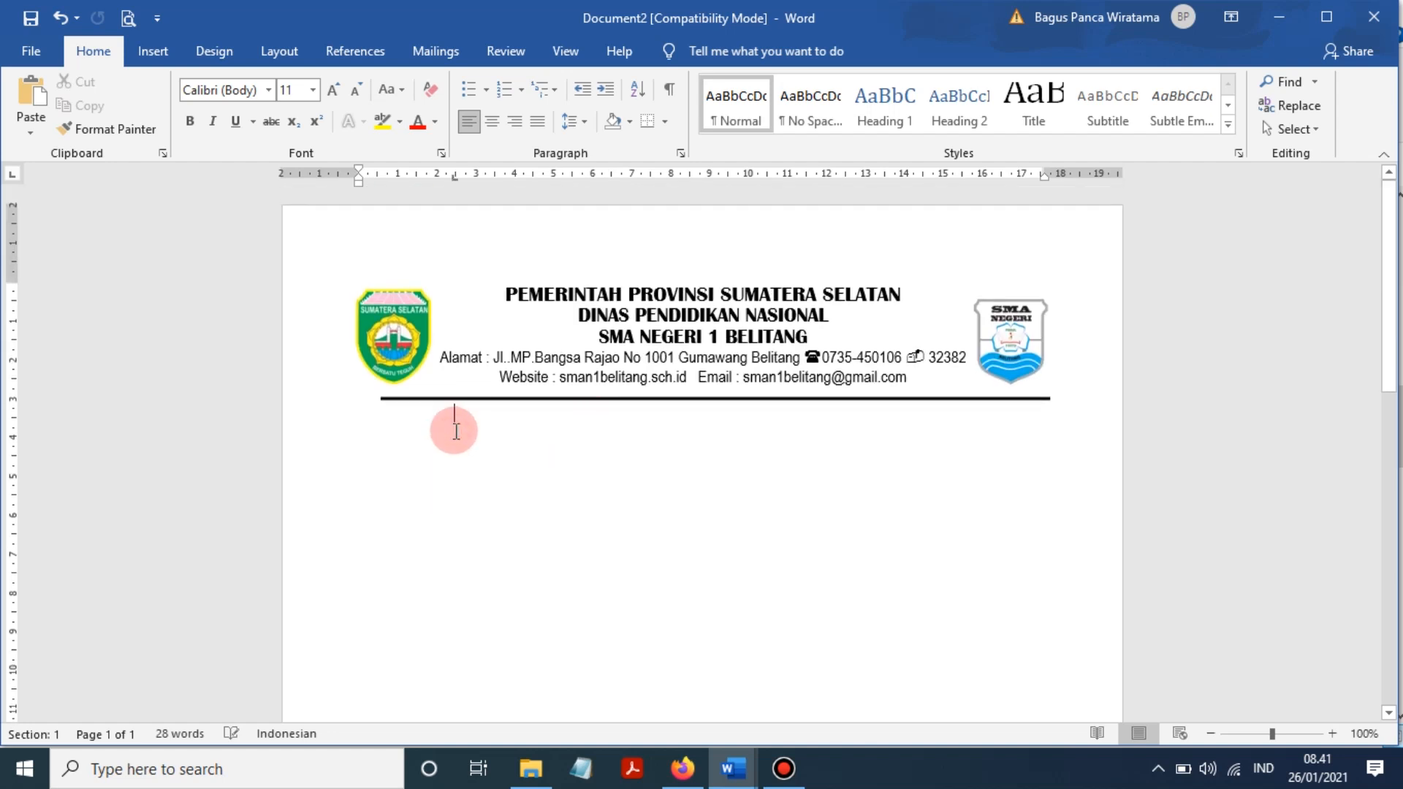
- Clear the stray tab stop and add the SURAT KETERANGAN line below the rule
left_click_drag(455, 177, 428, 308)
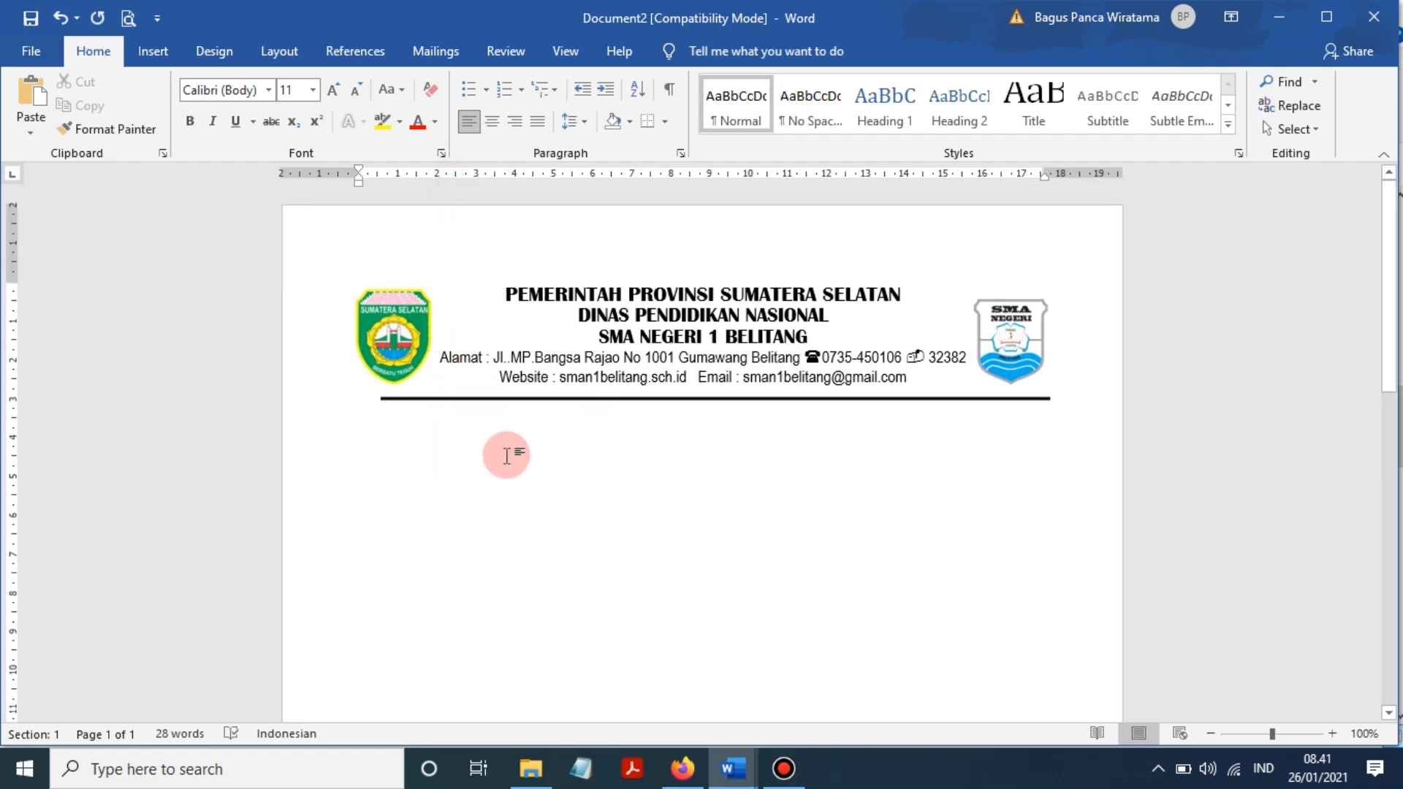
key("Return")
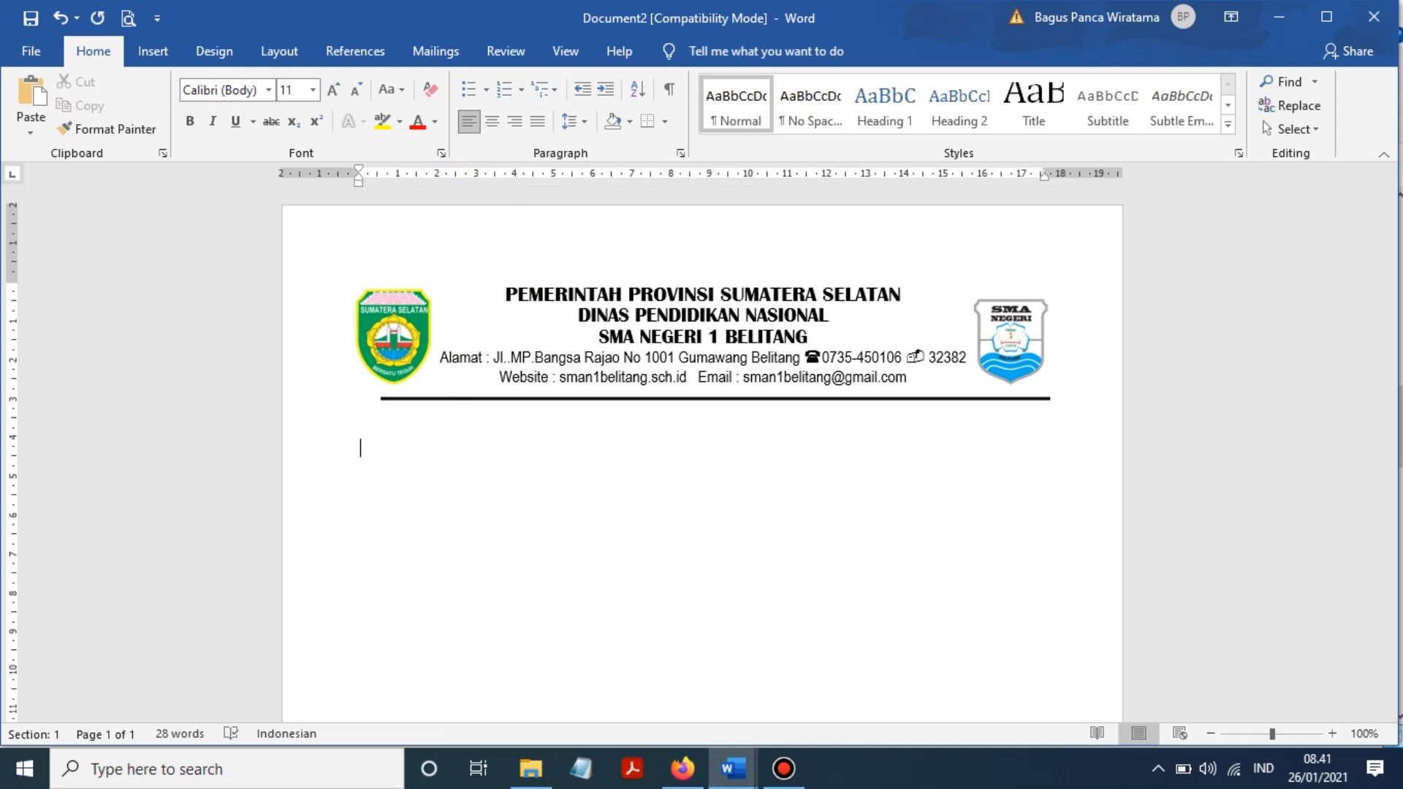
left_click(506, 455)
type("s")
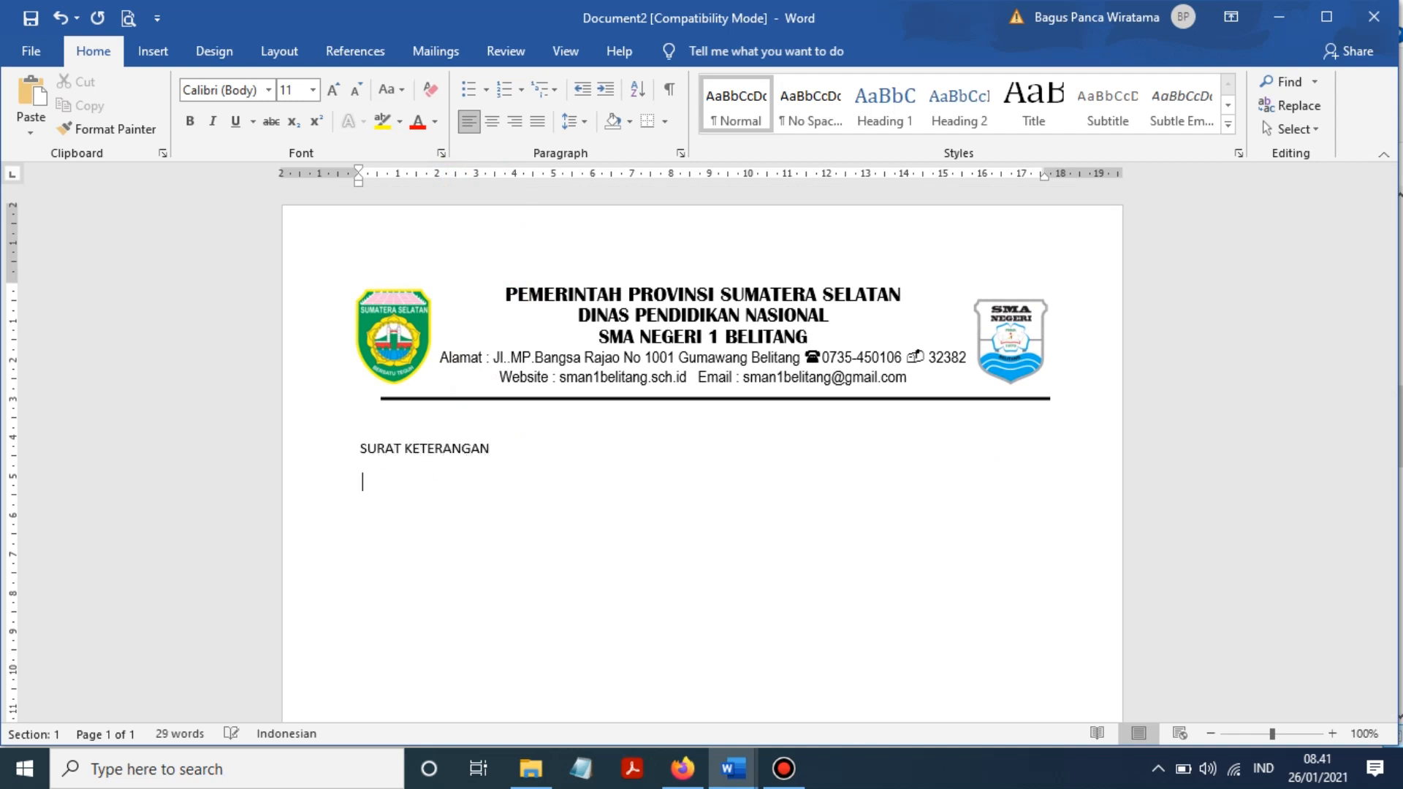
left_click(492, 482)
left_click(362, 453)
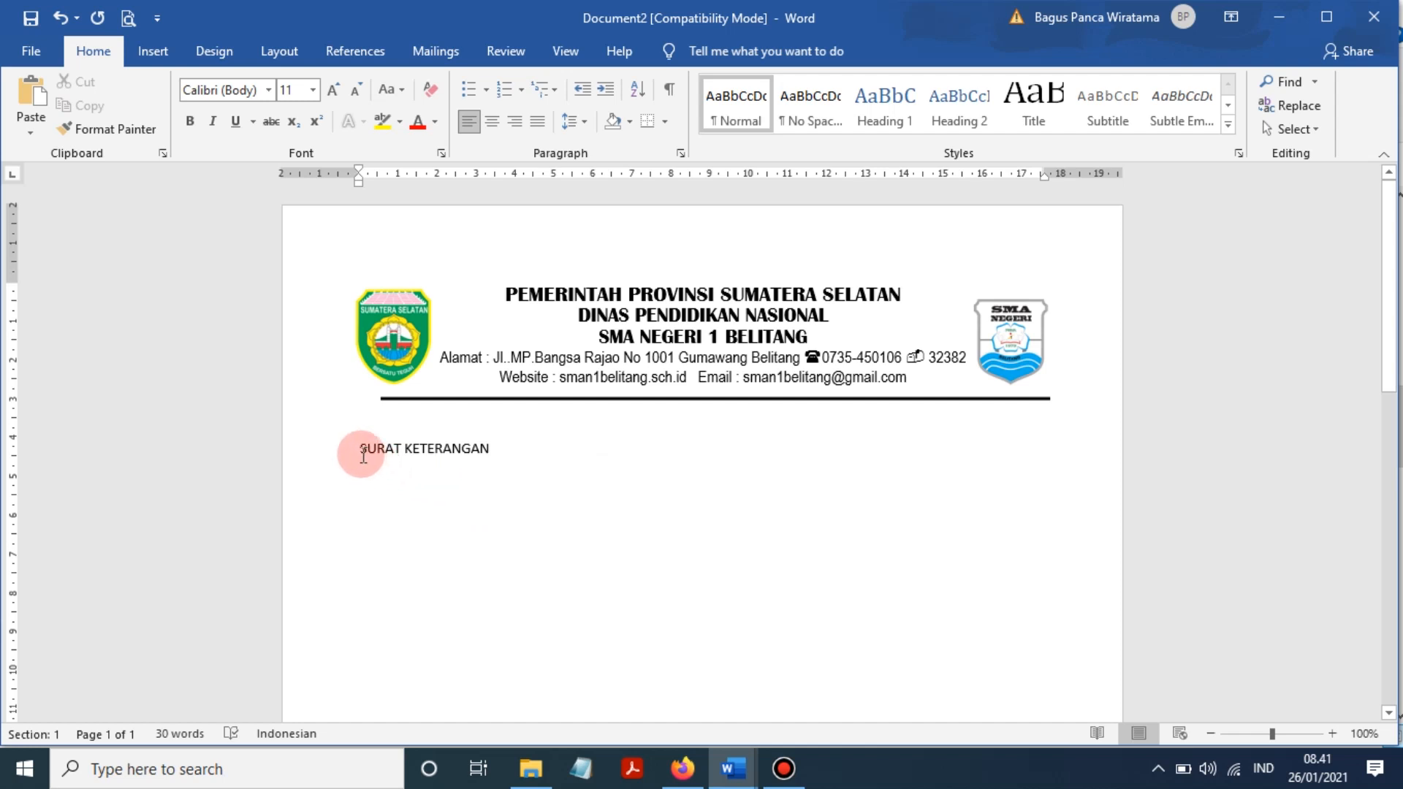
left_click(411, 479)
- Set the title paragraph's spacing After to 0 pt and change its line spacing
left_click_drag(351, 448, 451, 560)
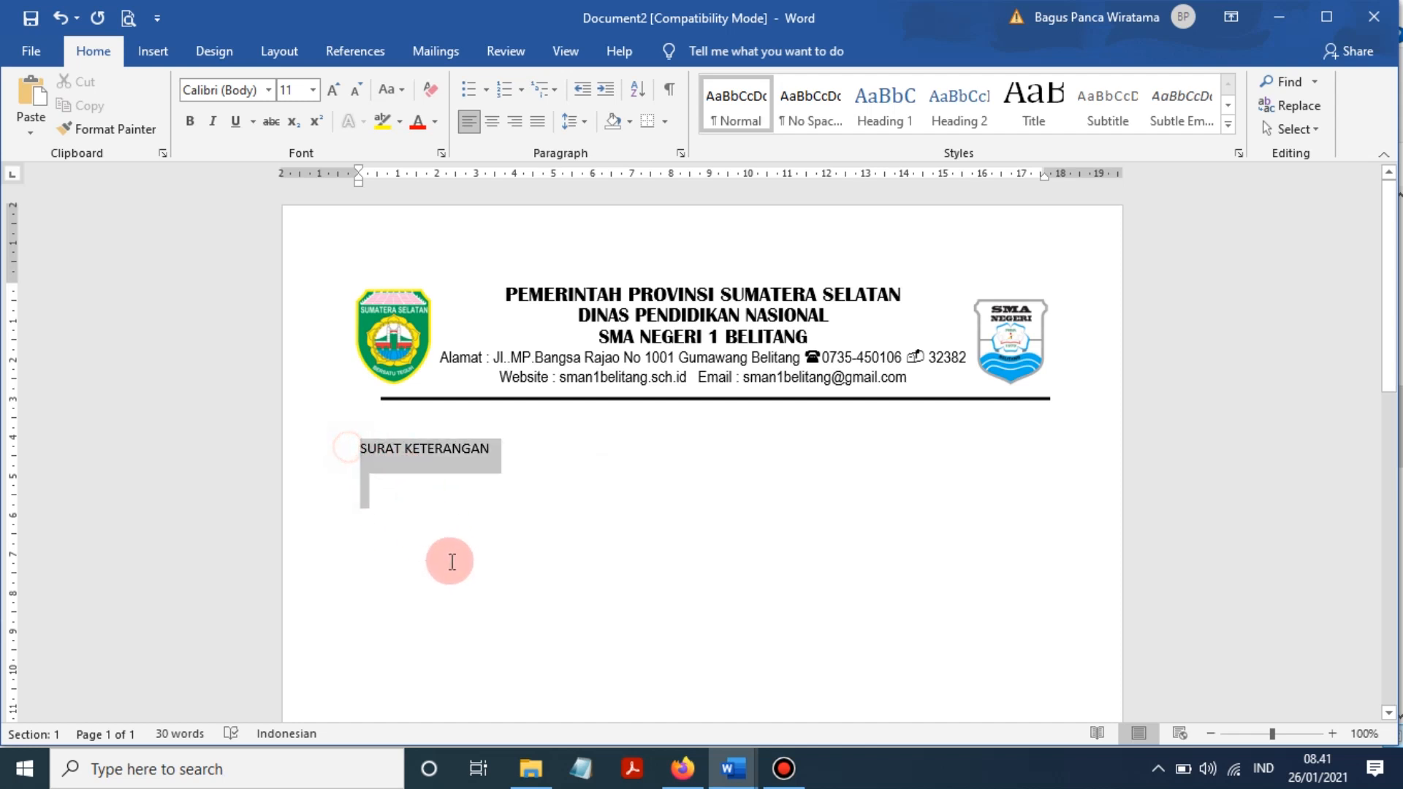
left_click(681, 153)
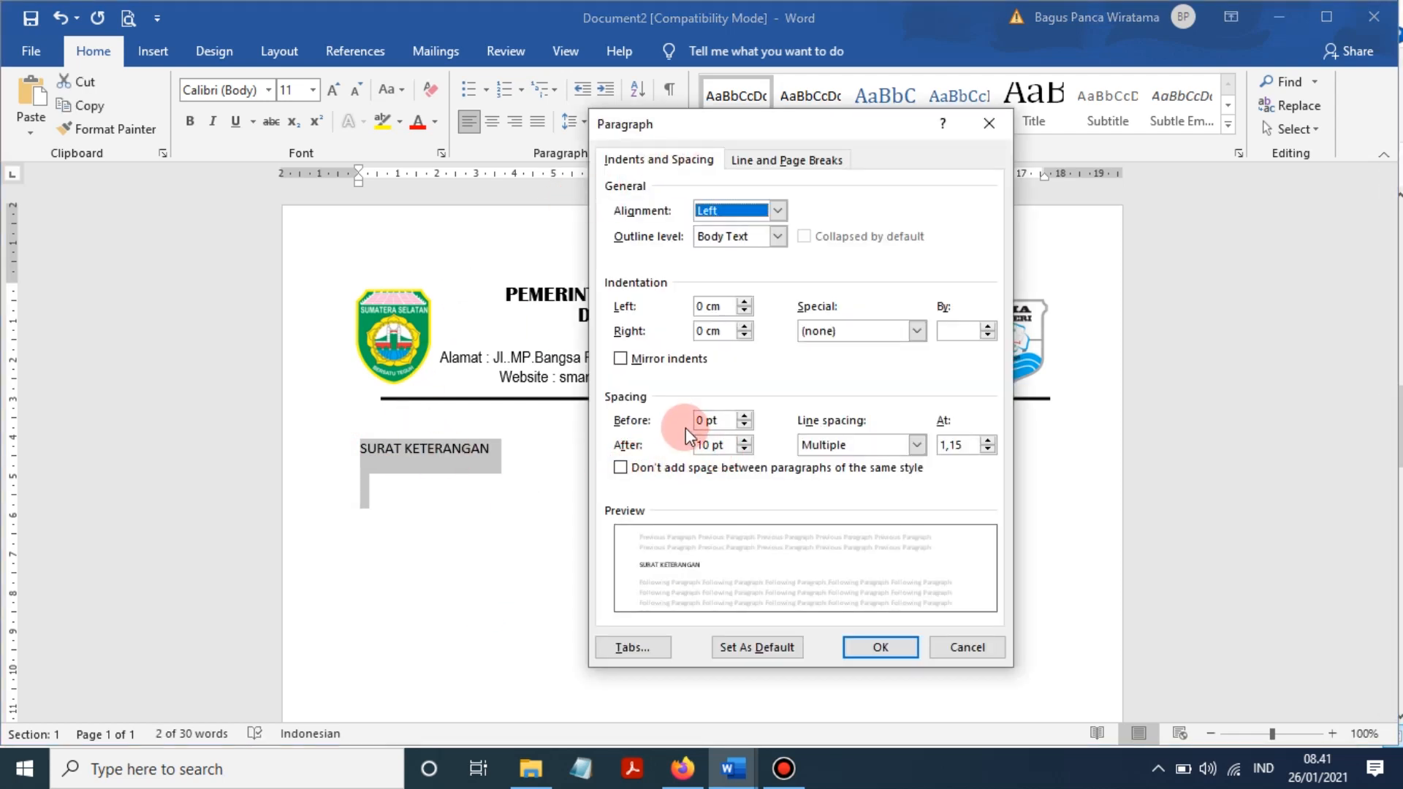
left_click(745, 450)
left_click(744, 449)
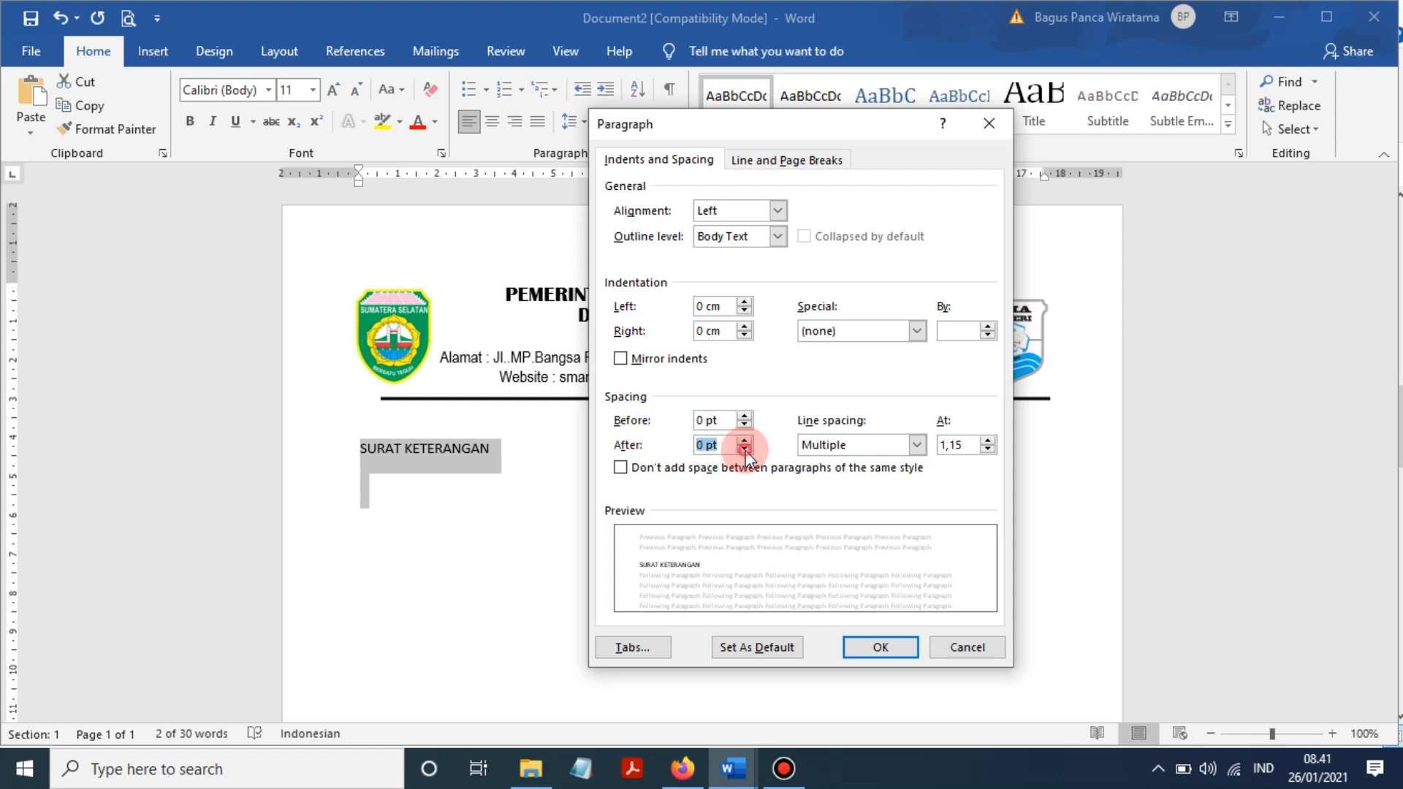
left_click(840, 453)
left_click(845, 463)
left_click(881, 647)
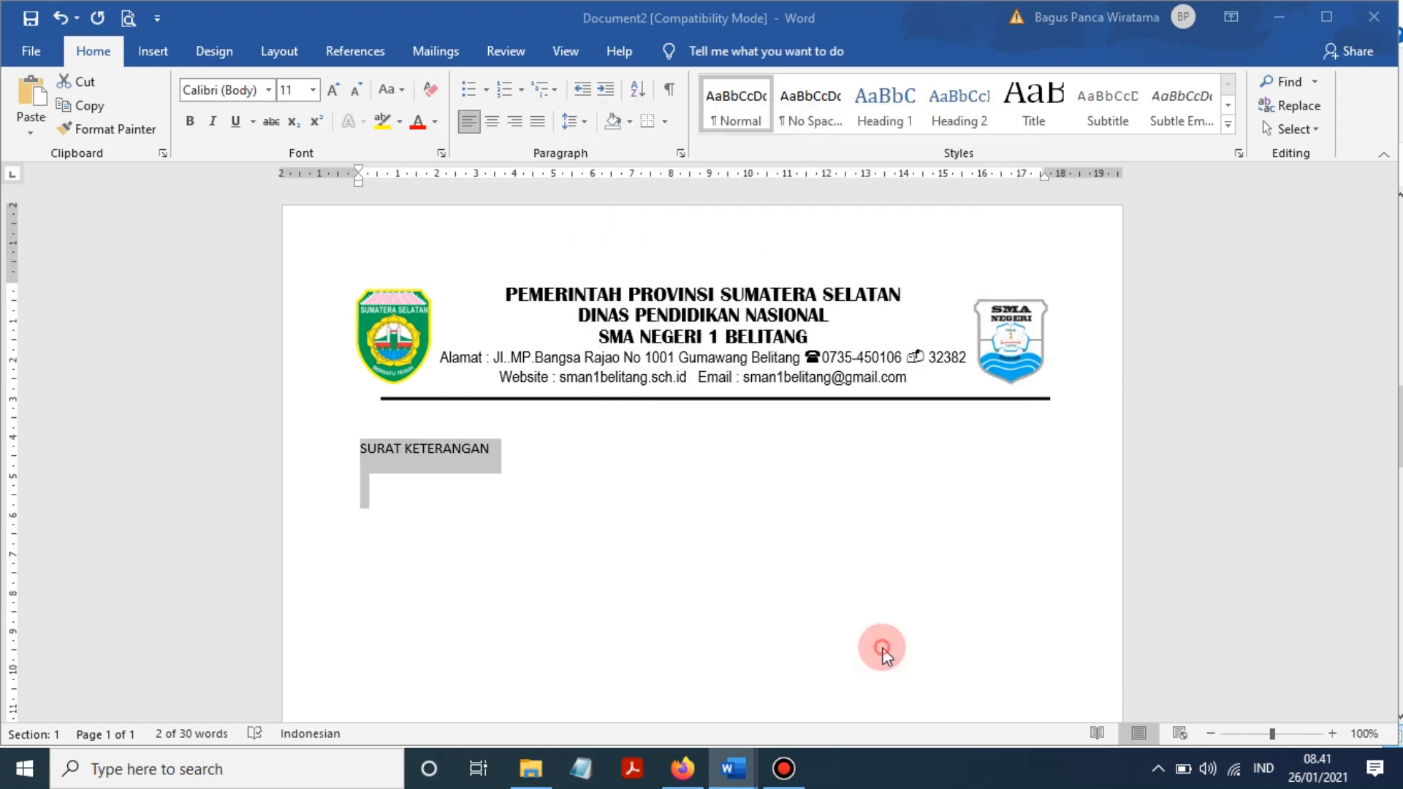
- Reselect the SURAT KETERANGAN title text
left_click(497, 448)
left_click(328, 468)
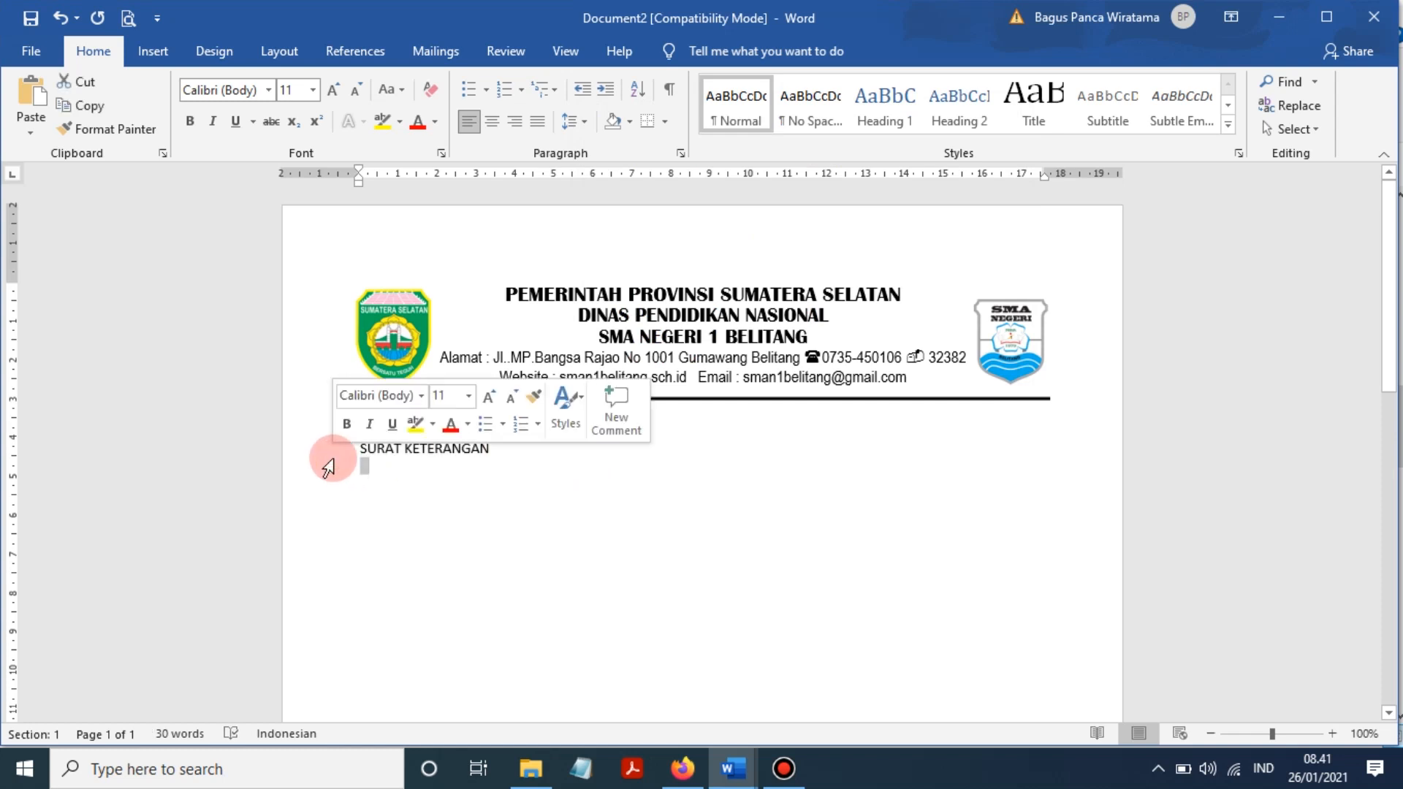
left_click_drag(358, 448, 504, 448)
- Check the reference letter's title, then centre SURAT KETERANGAN at 16 pt
left_click(588, 701)
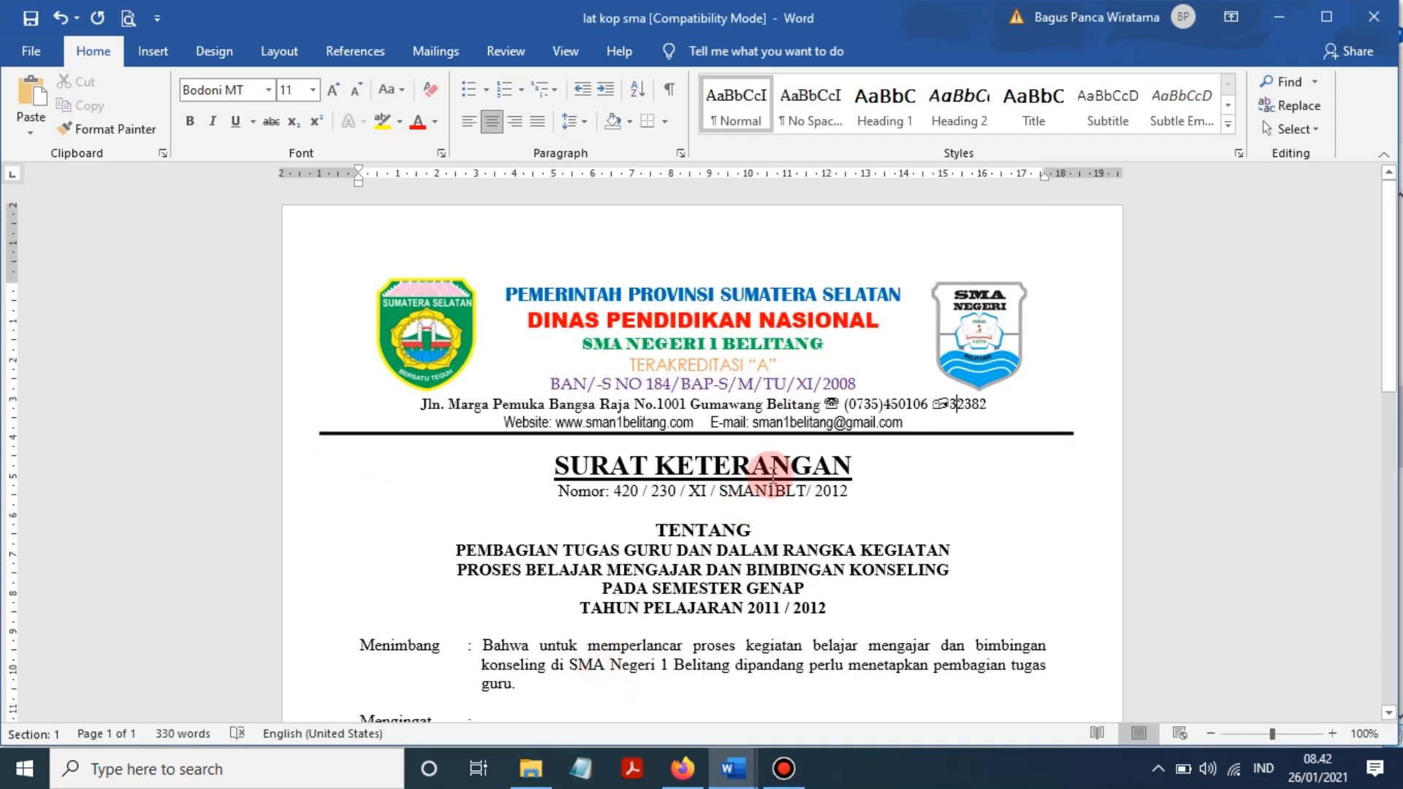
left_click(773, 474)
mouse_move(732, 769)
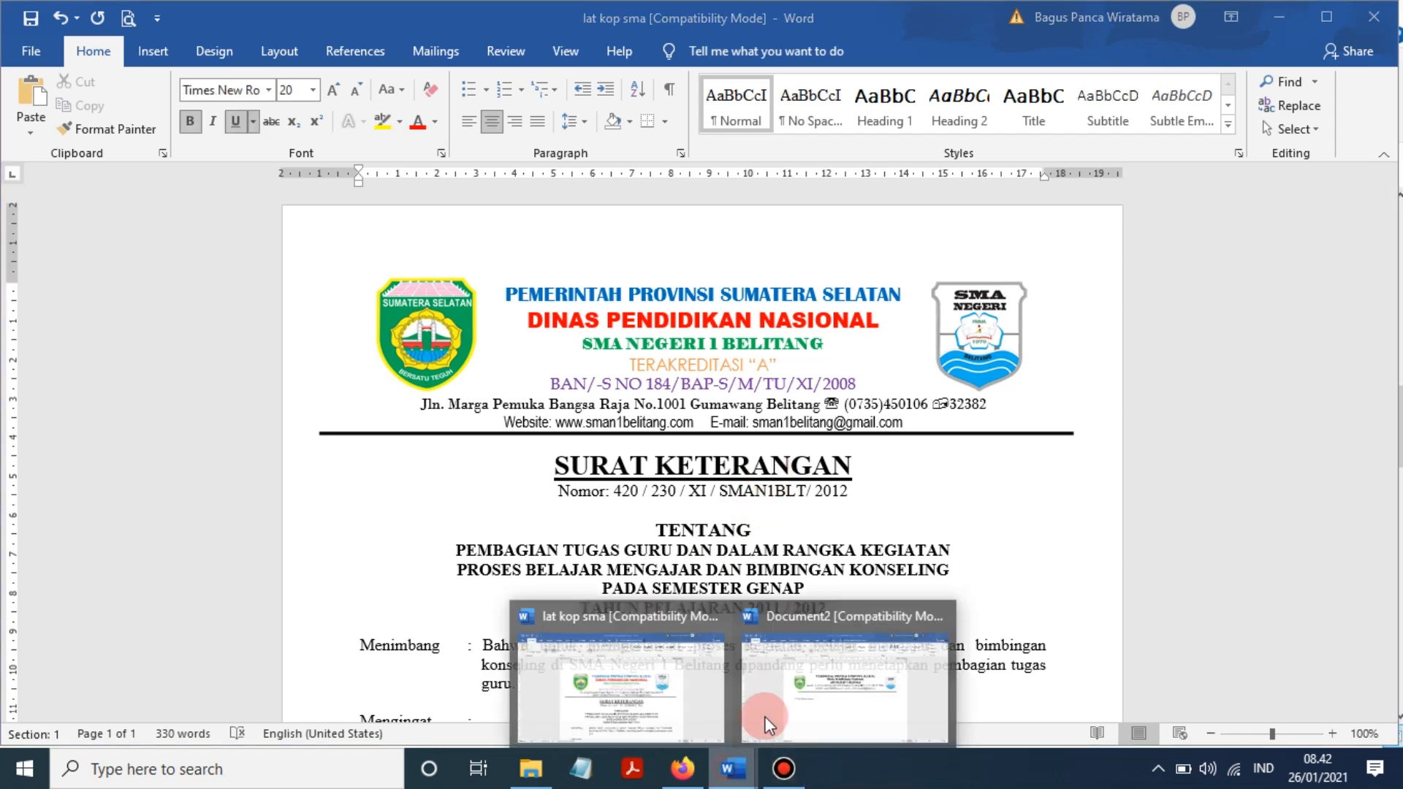
left_click(764, 716)
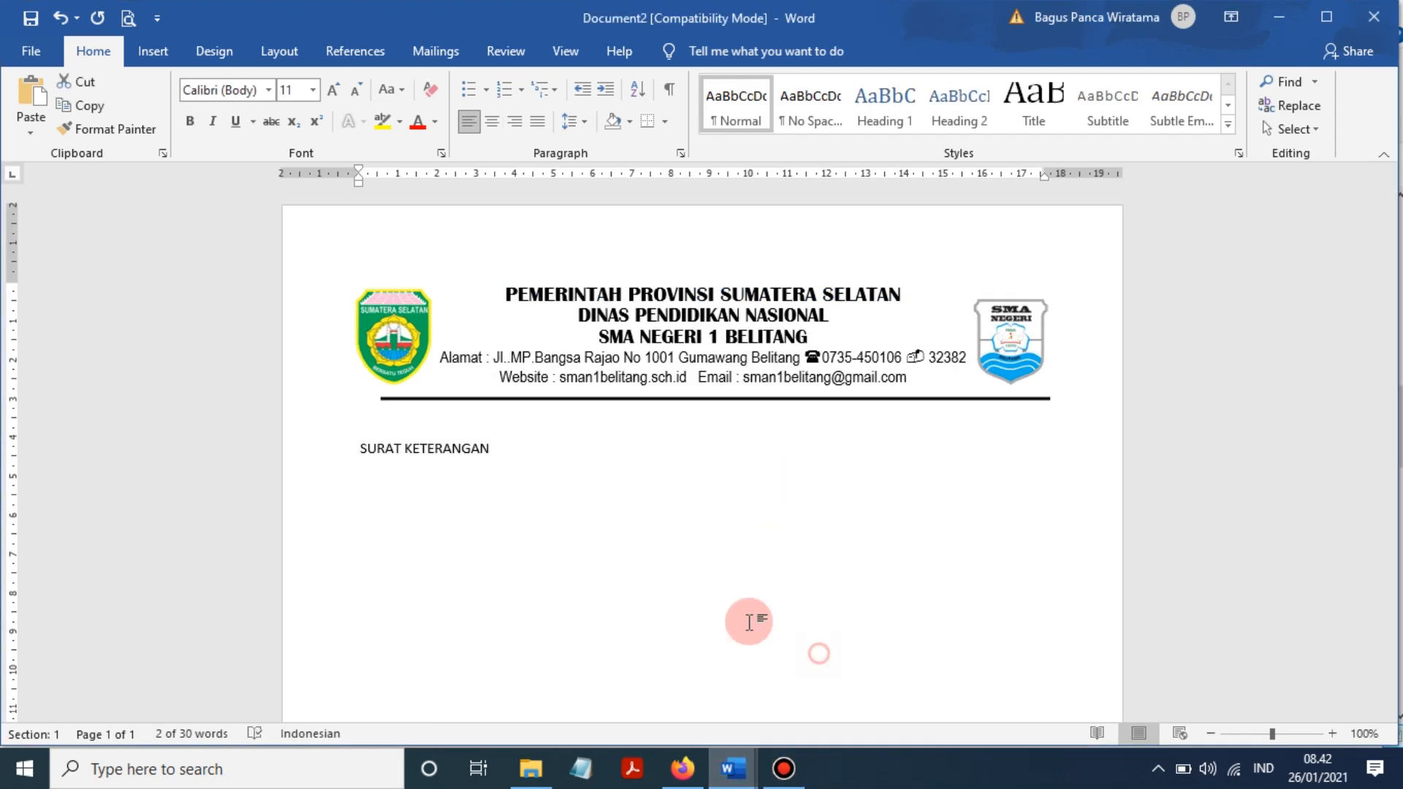
left_click(488, 120)
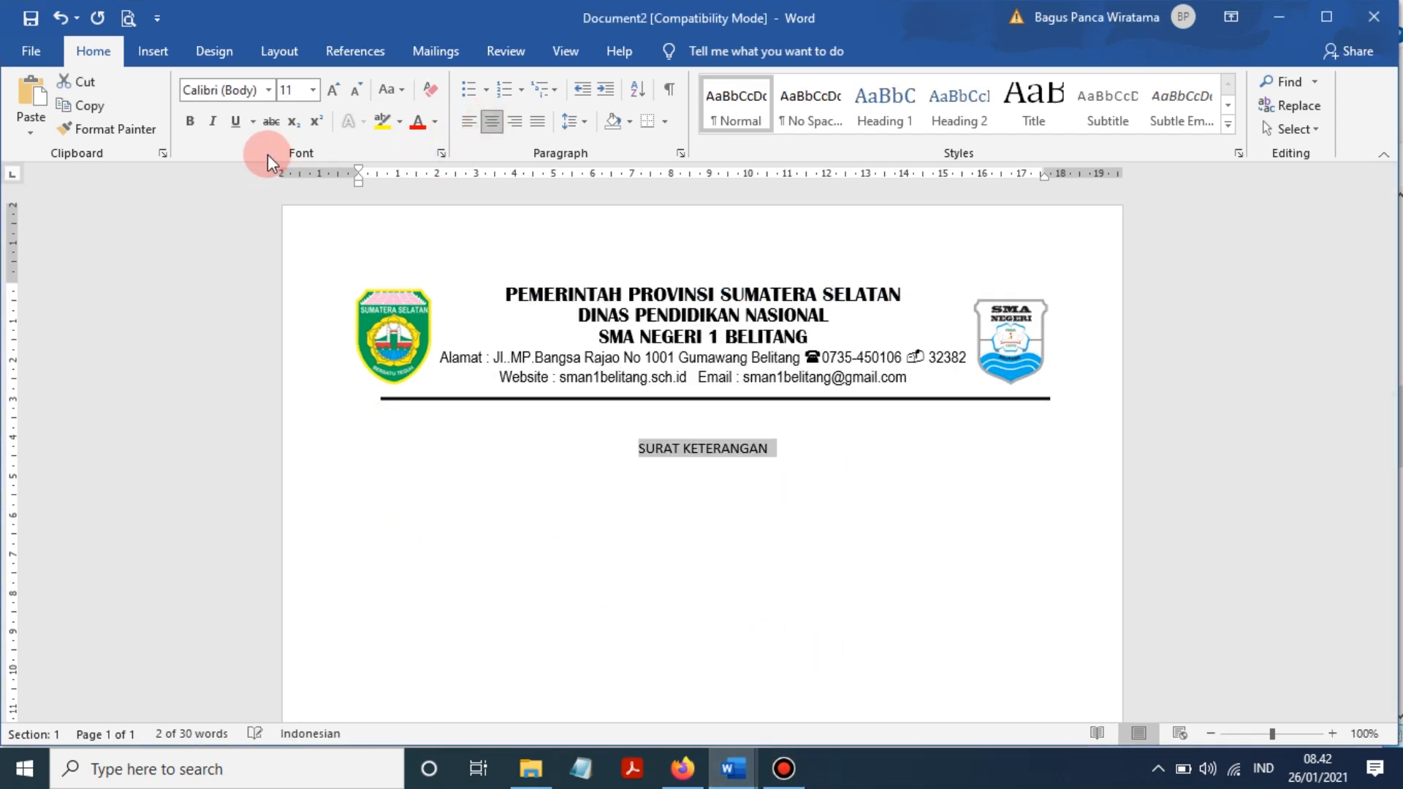
left_click(314, 87)
left_click(289, 230)
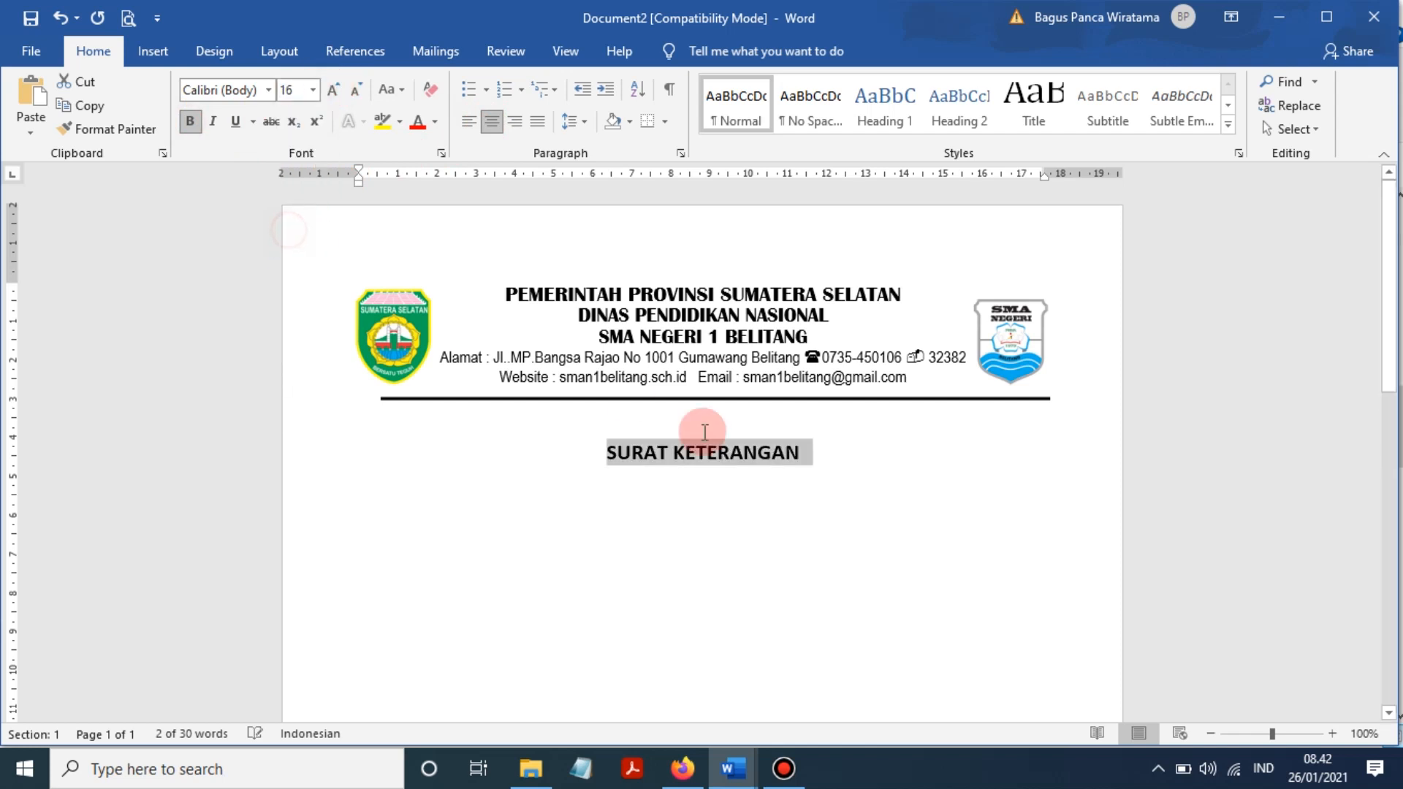
- Add a non-bold 12 pt 'NOMOR :' line under the title
left_click(827, 449)
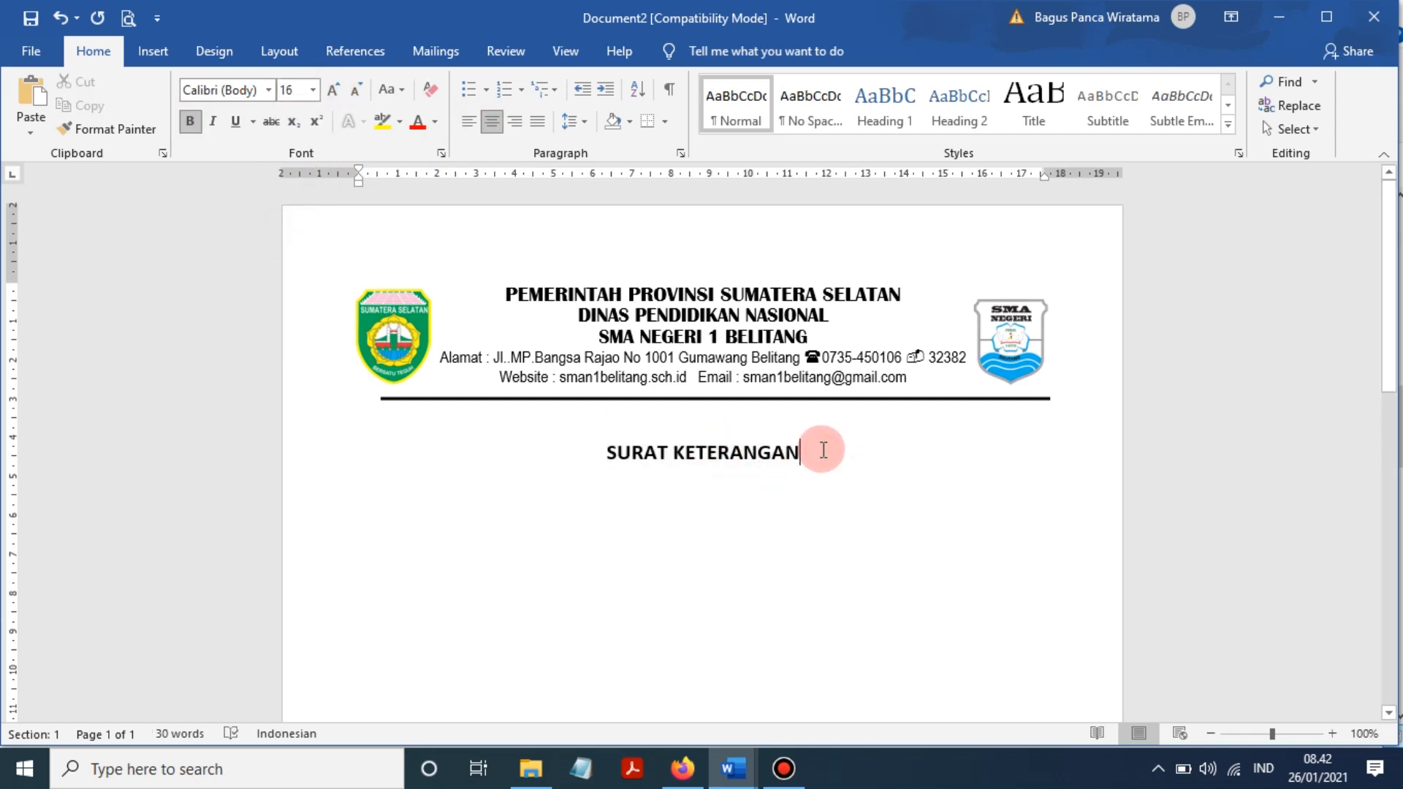
key("Return")
left_click(313, 89)
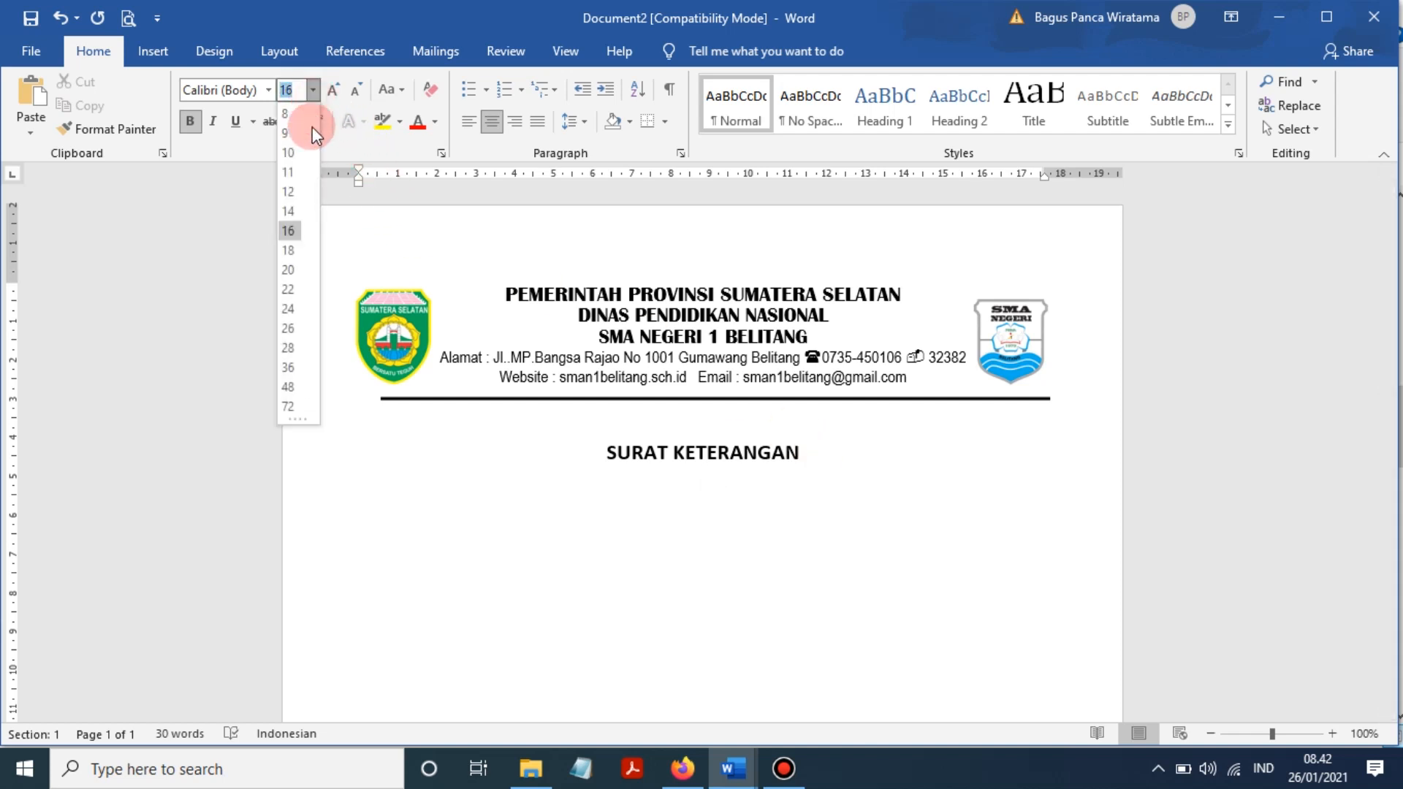
left_click(288, 192)
type("N")
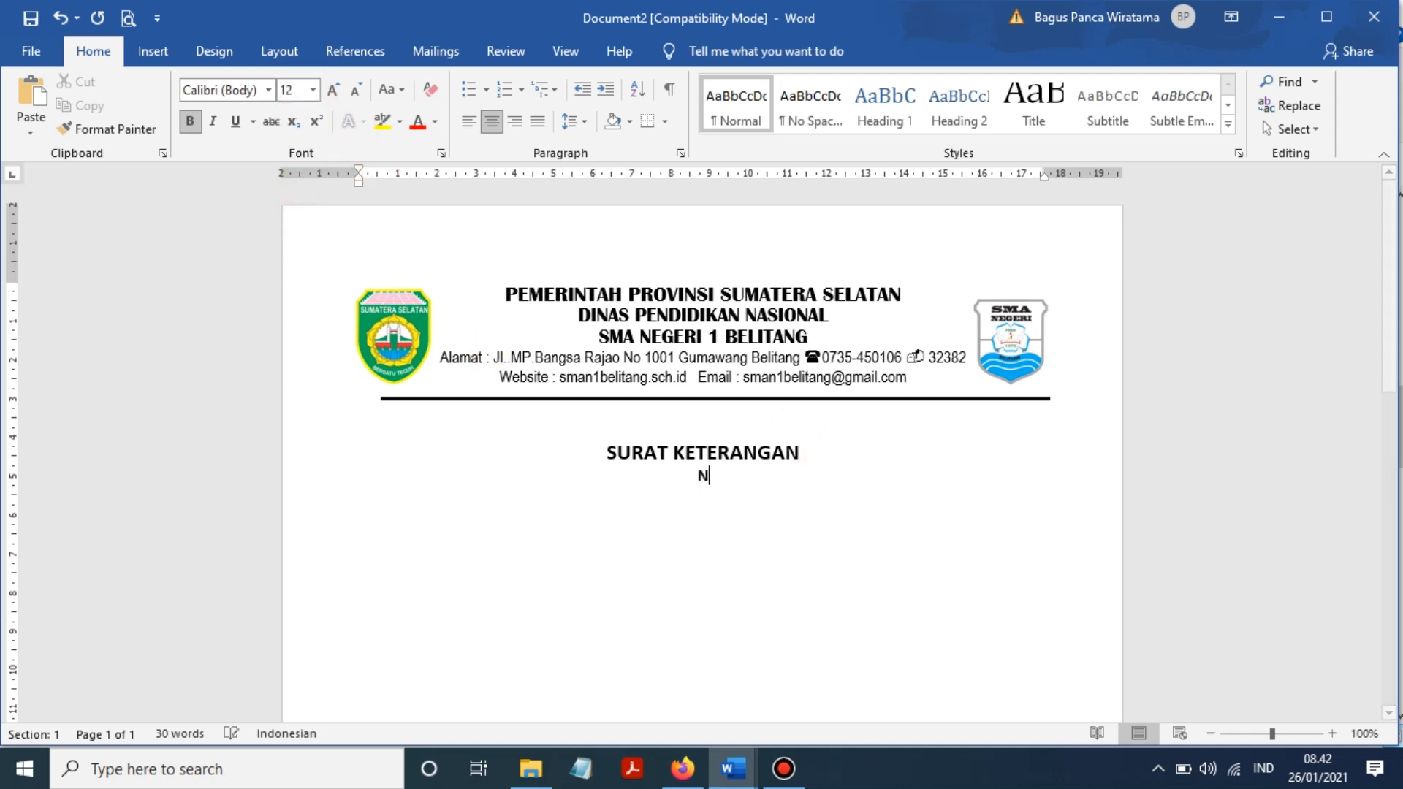
key("BackSpace")
key("ctrl+b")
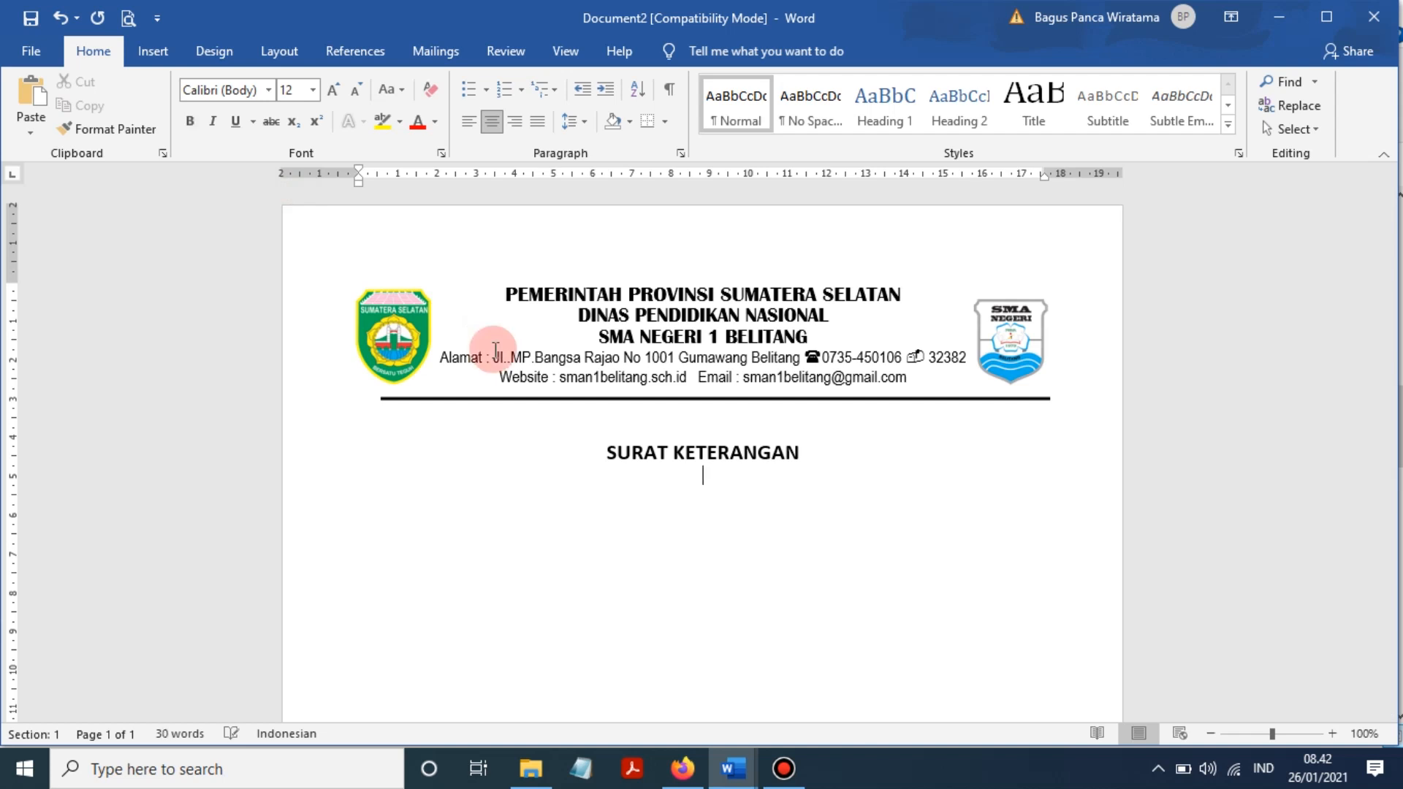
type("NOMOR ")
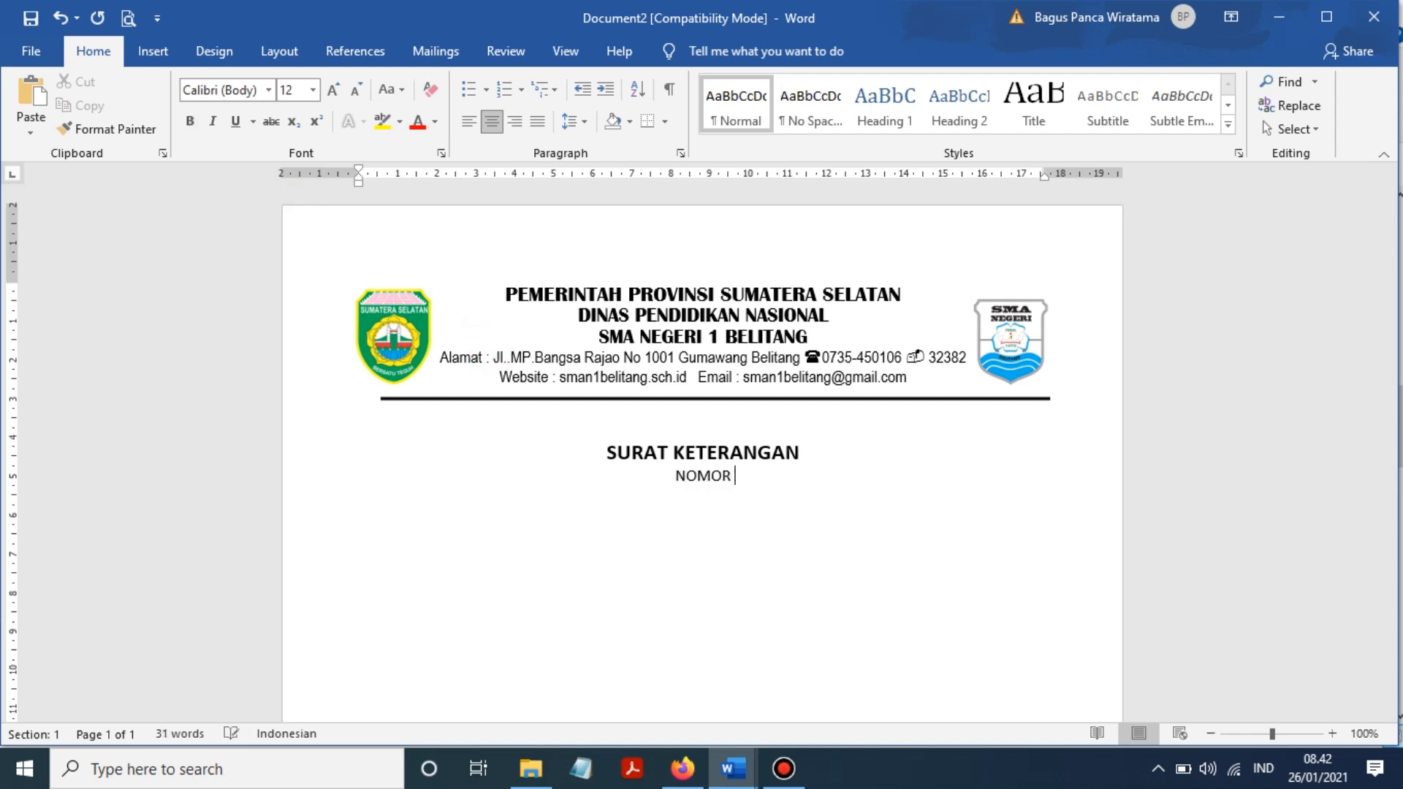
type(":")
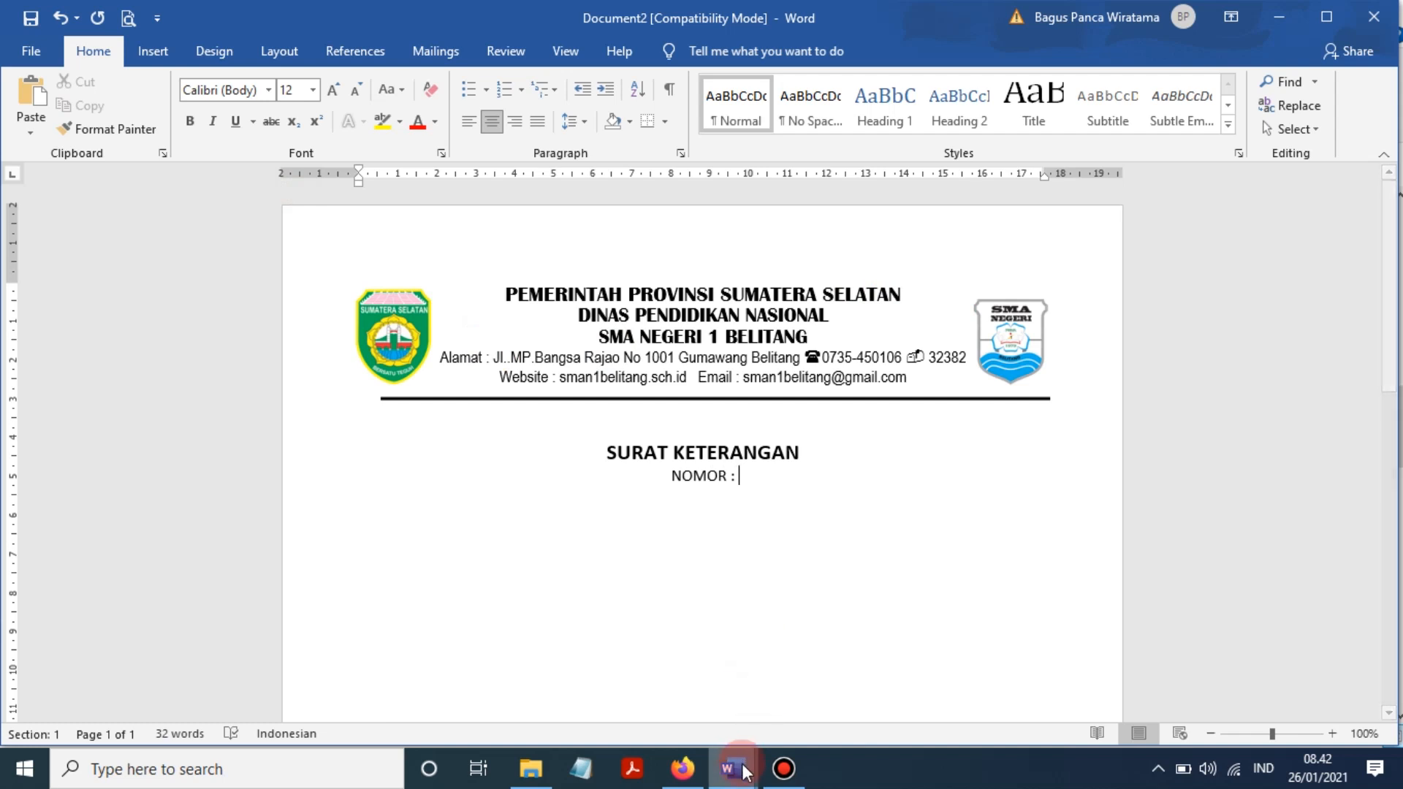
- Glance at the lat kop sma reference and return to Document2
left_click(588, 636)
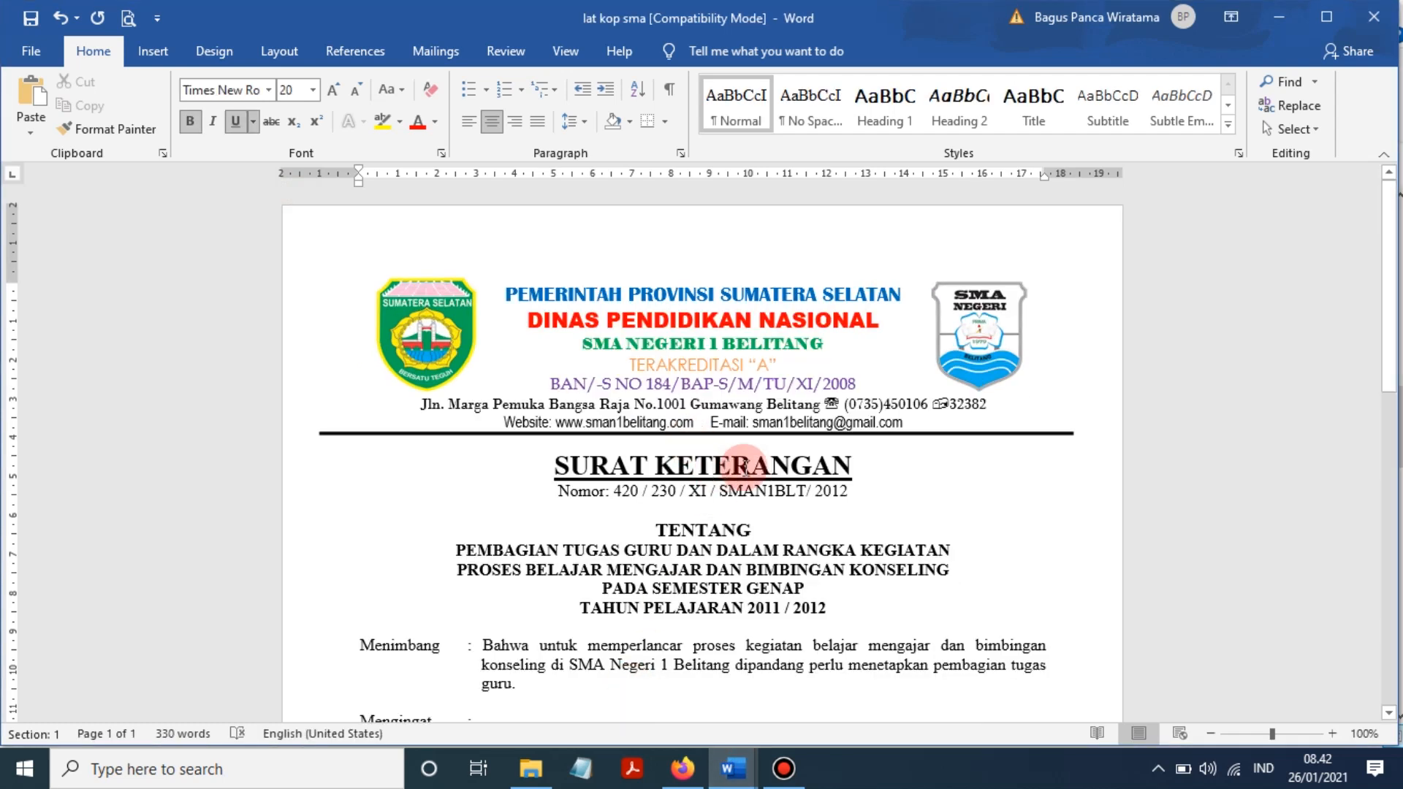
left_click(732, 768)
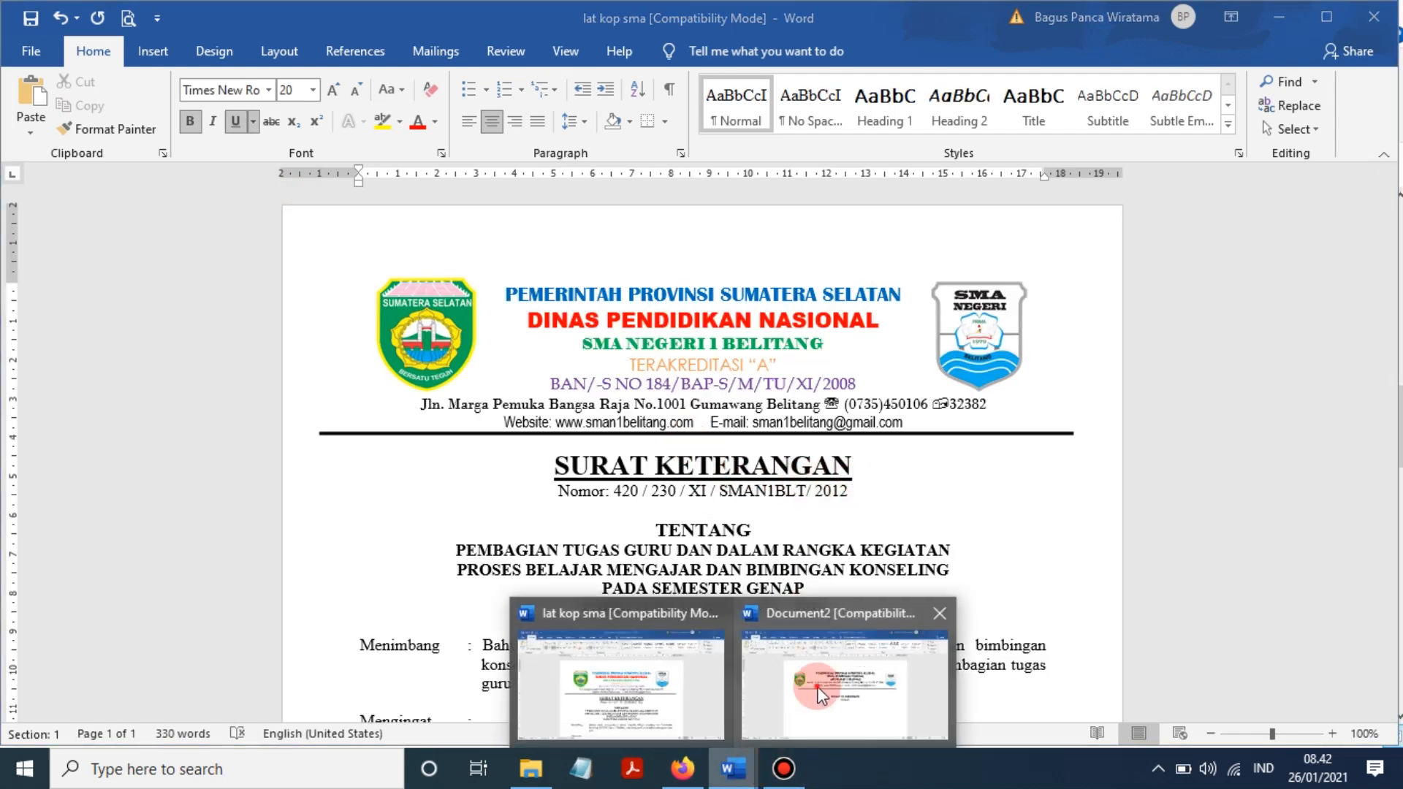
left_click(821, 693)
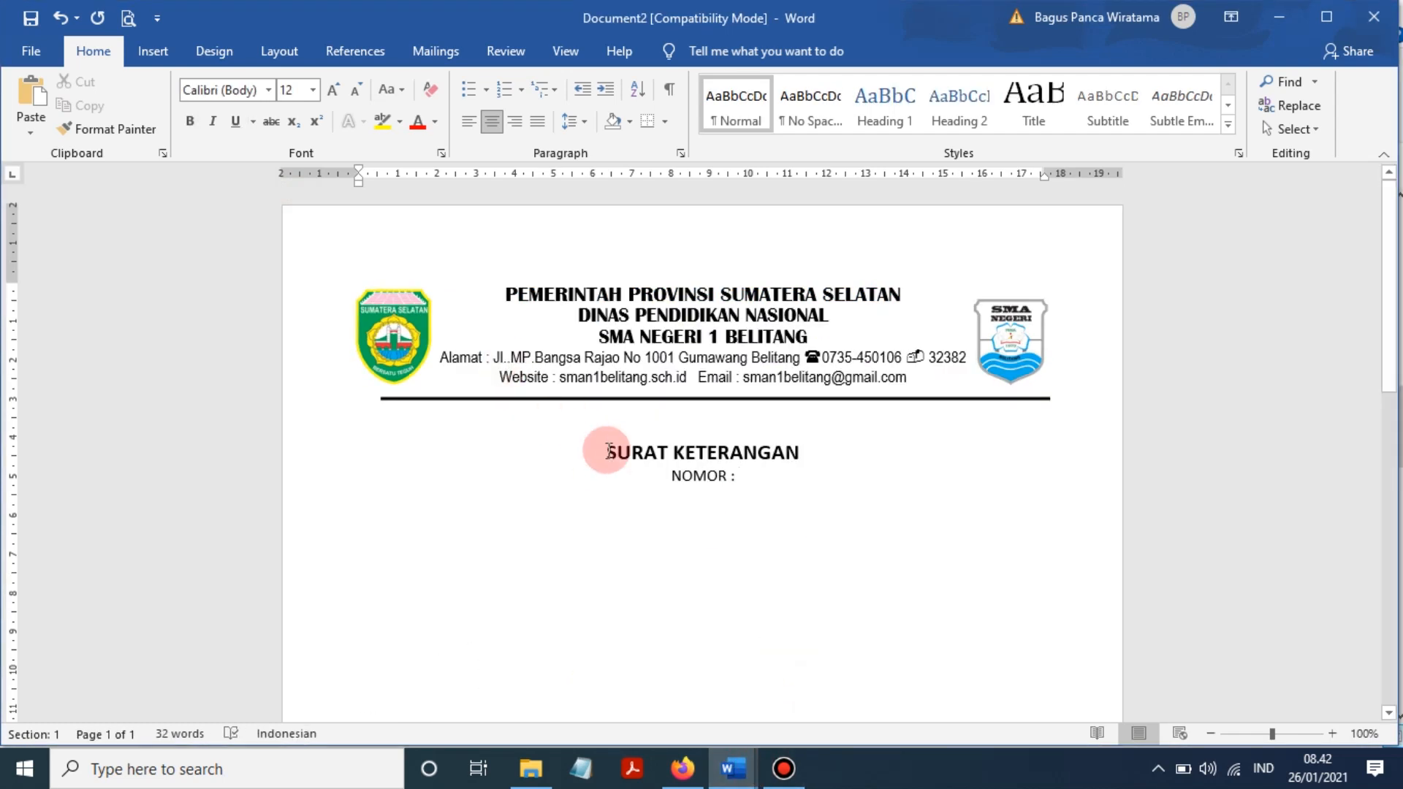
- Underline the SURAT KETERANGAN title
left_click(150, 50)
left_click(270, 82)
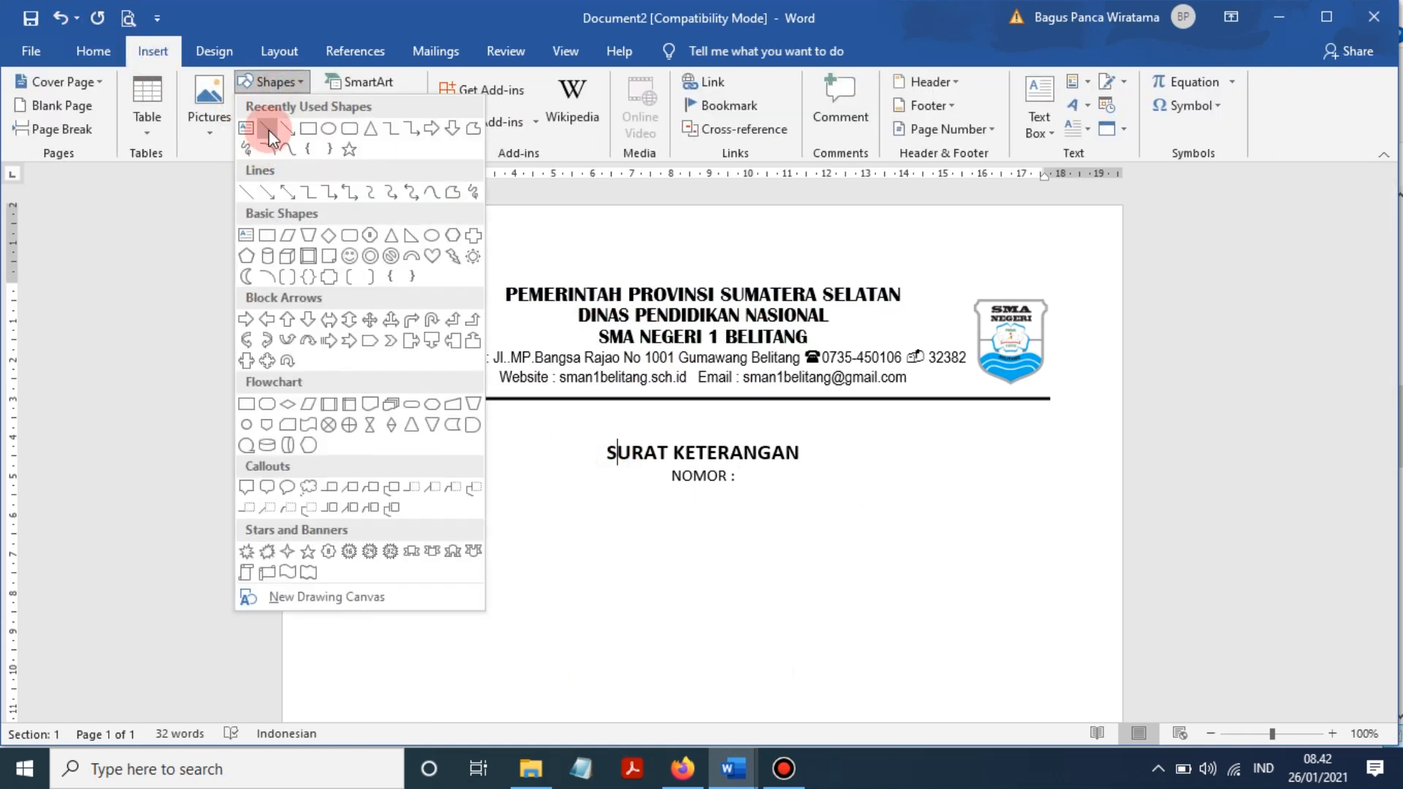
left_click(273, 81)
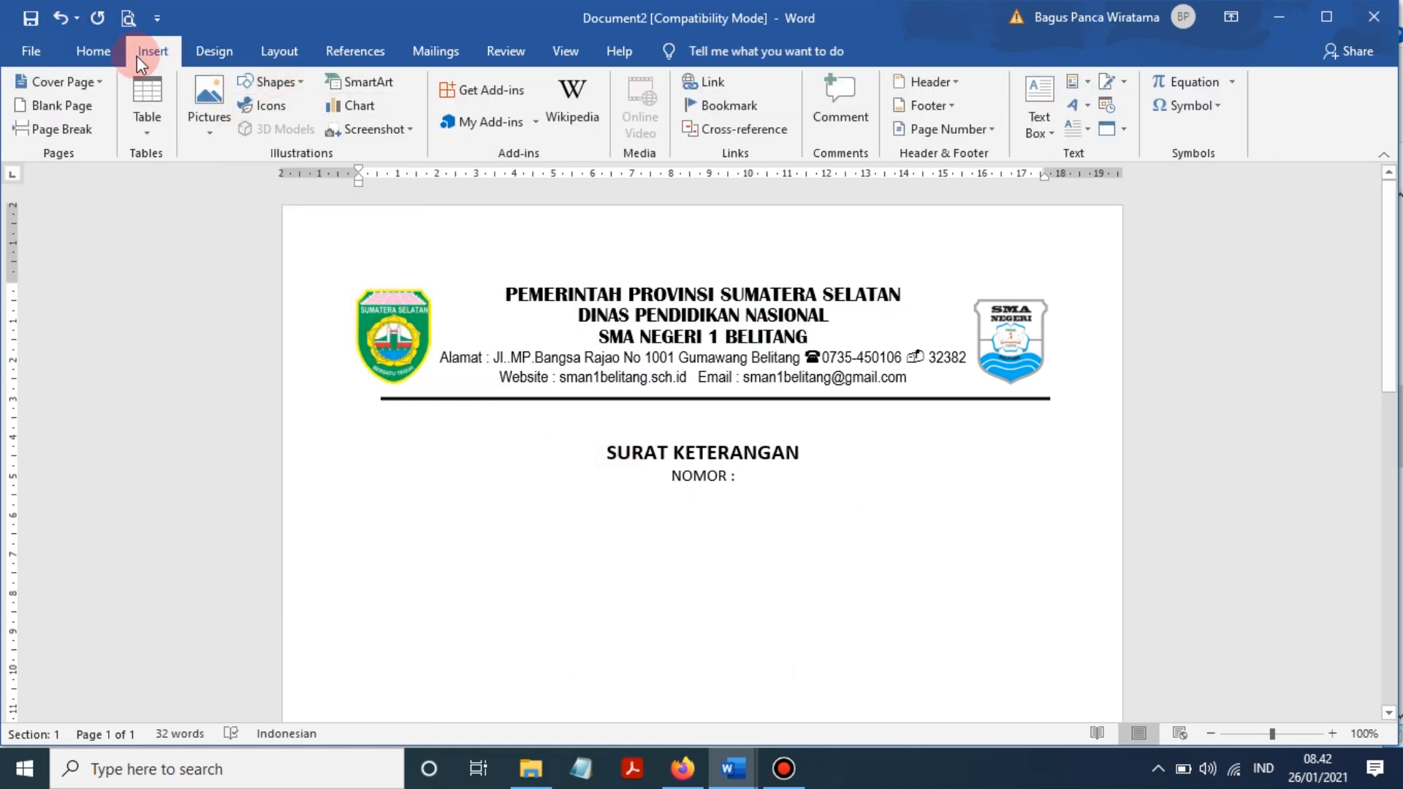
left_click_drag(800, 453, 610, 450)
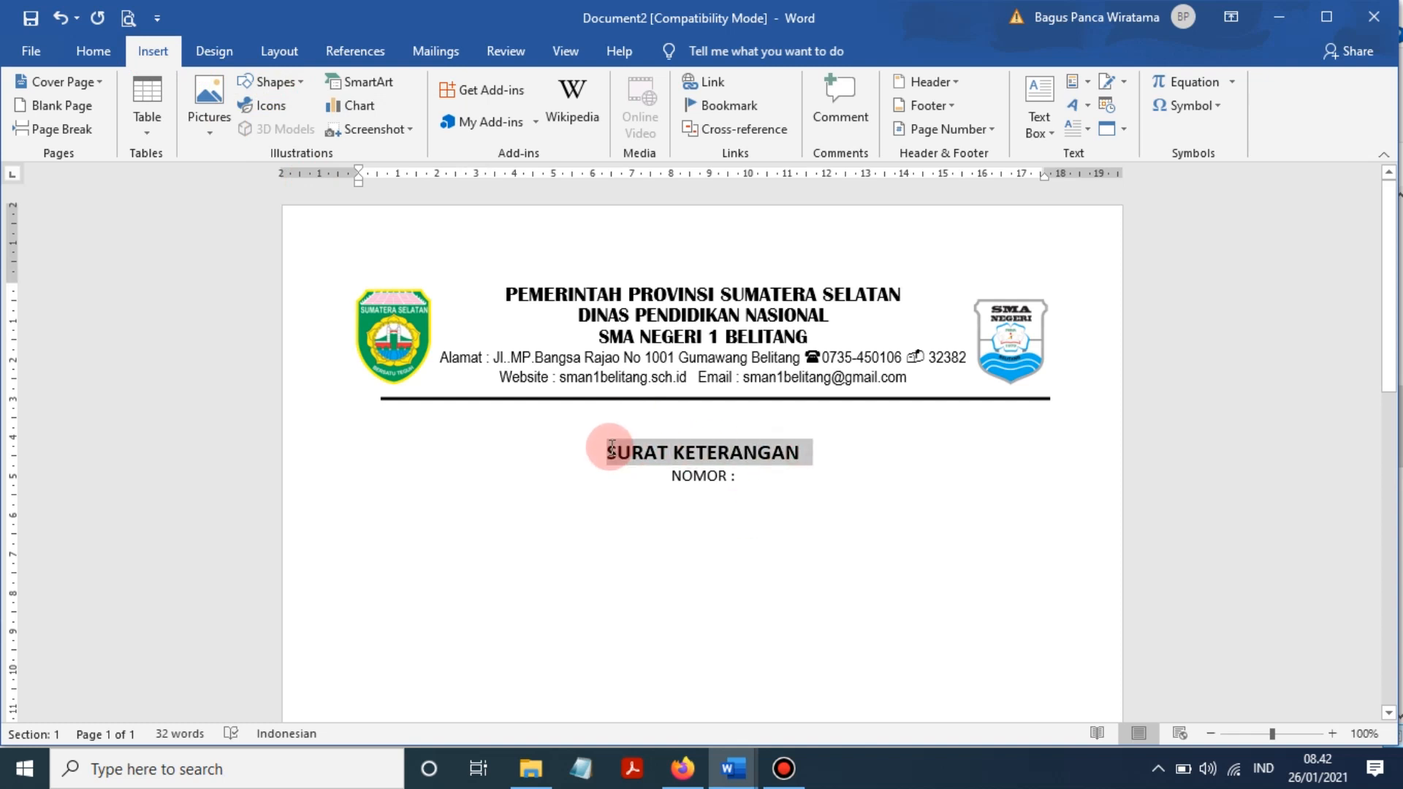
left_click(110, 53)
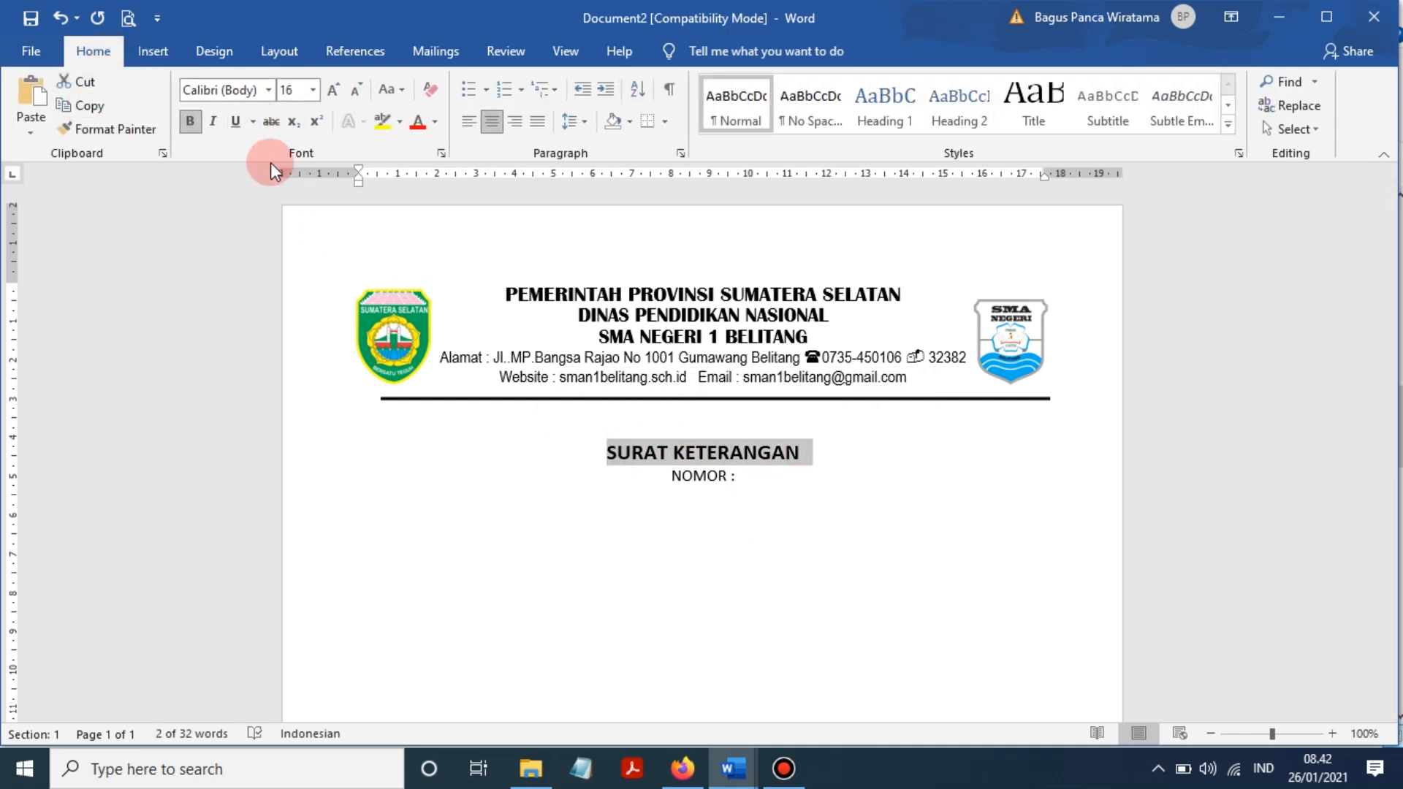
left_click(235, 122)
- Complete the number line to read 'NOMOR : 420/SMAN1/XI/2020'
left_click(804, 475)
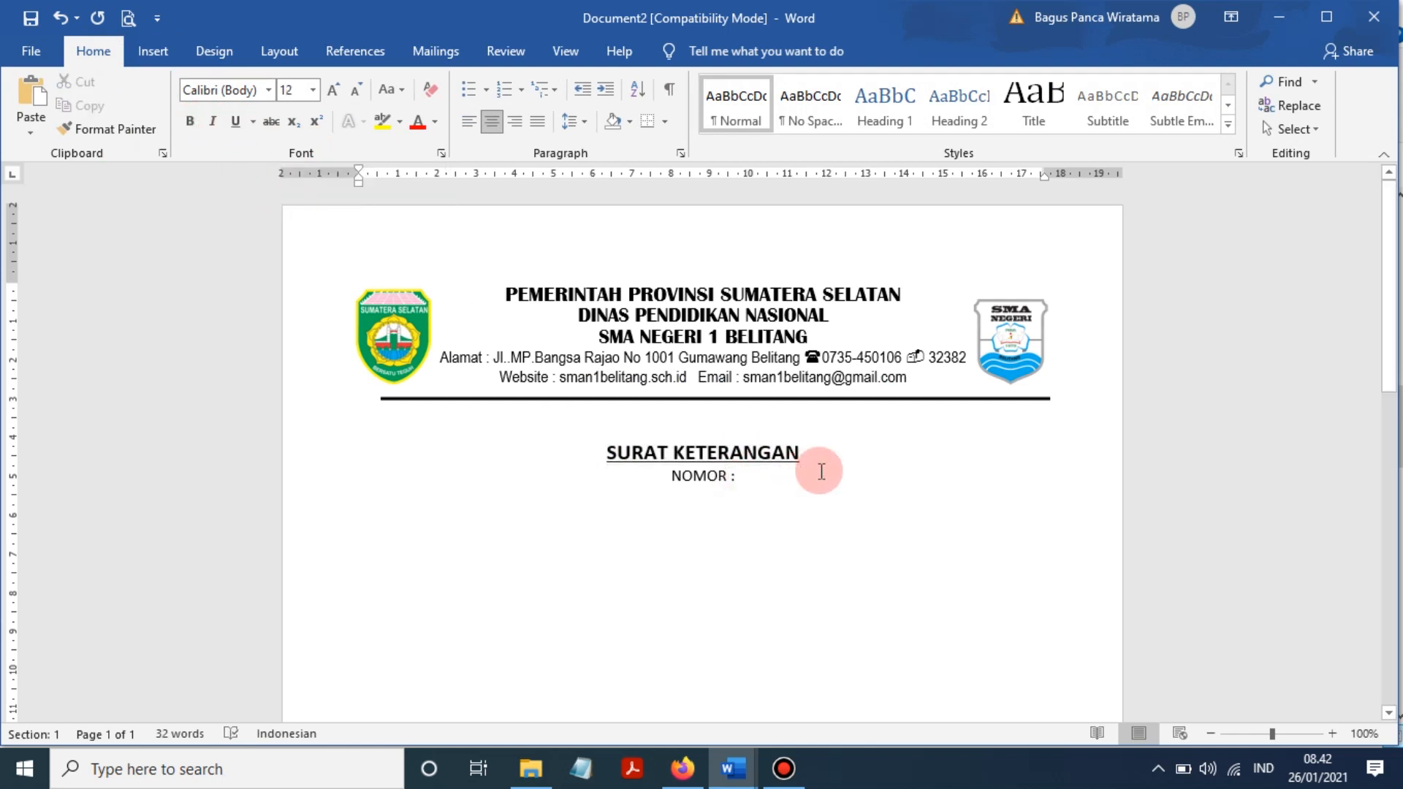
type("42")
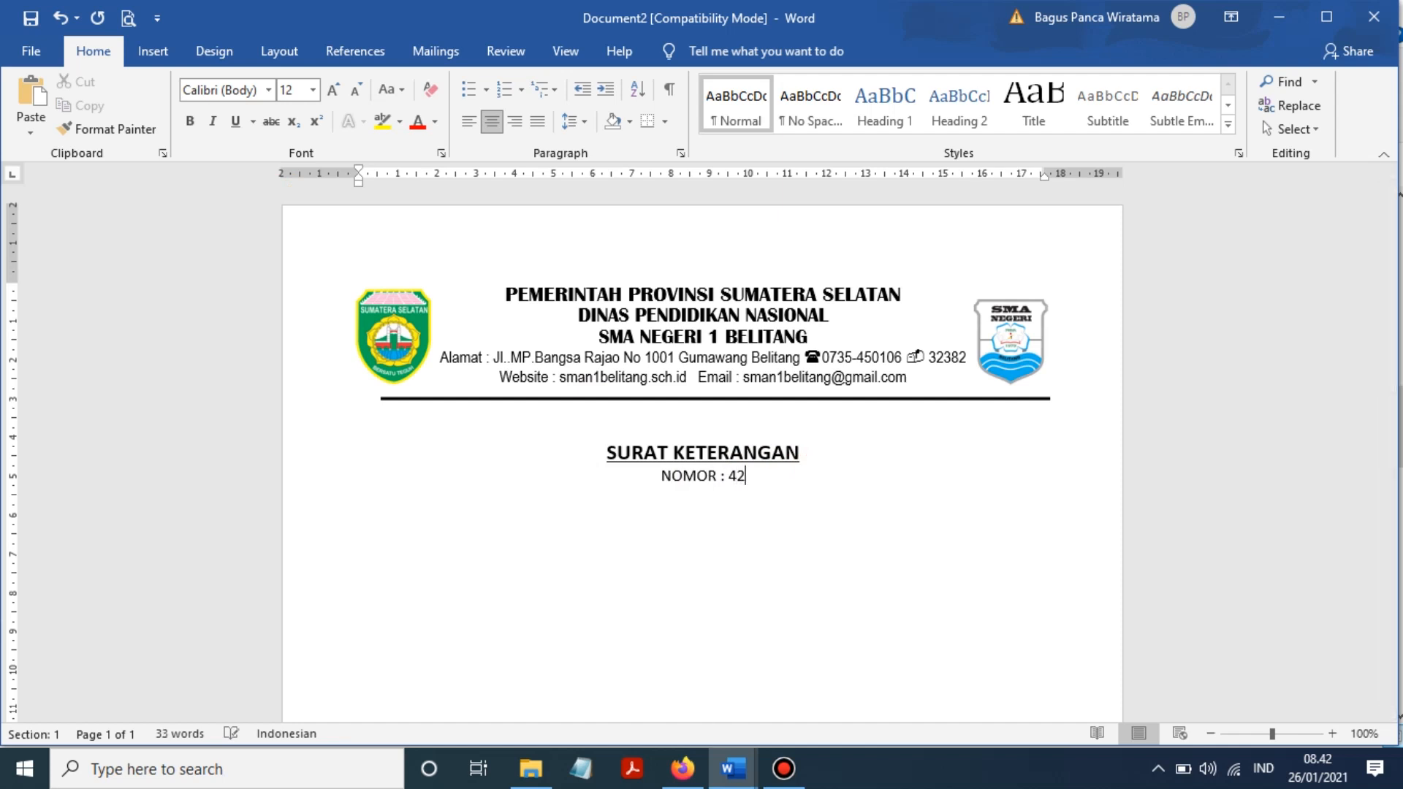
type("0/SMAN1")
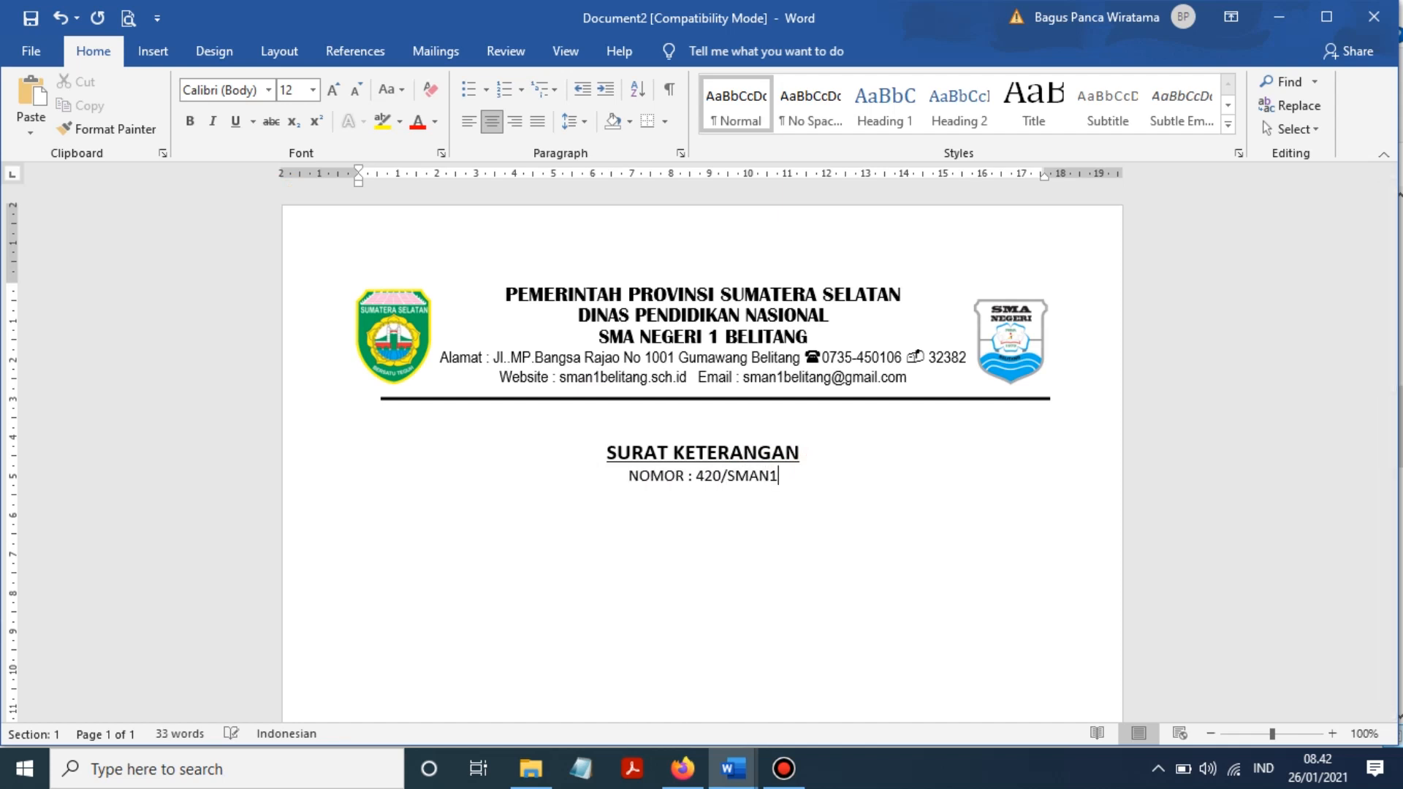
type("/XI")
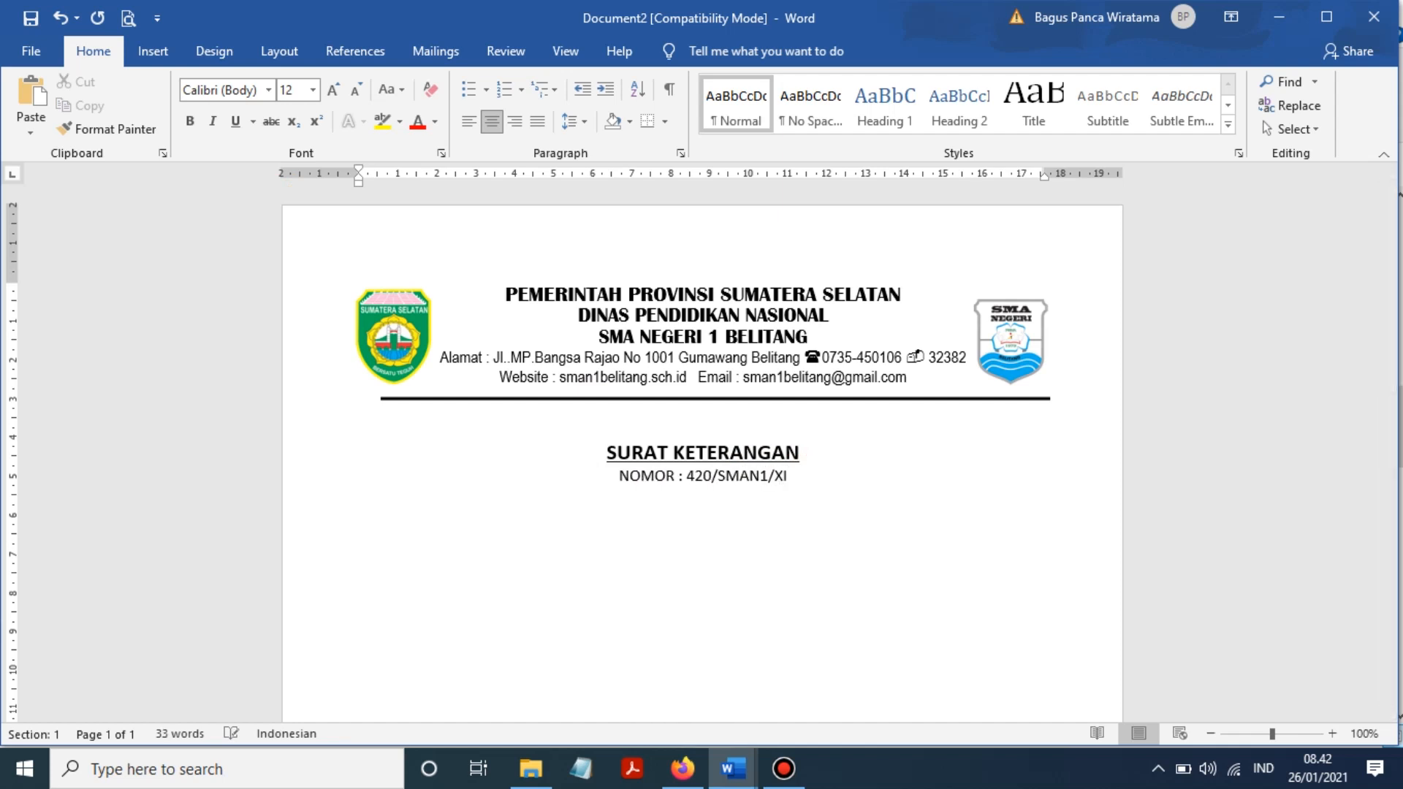
type("/2020")
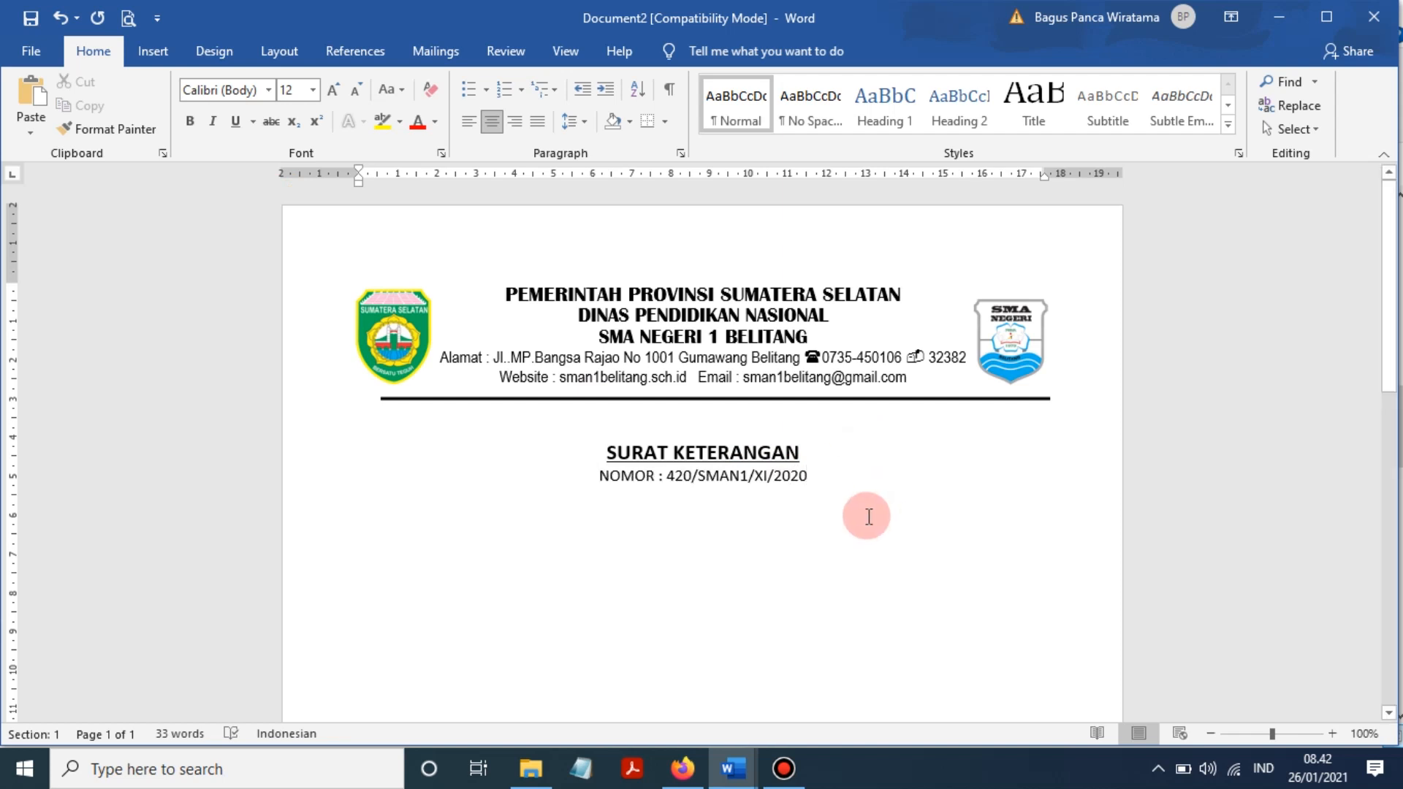
left_click(860, 517)
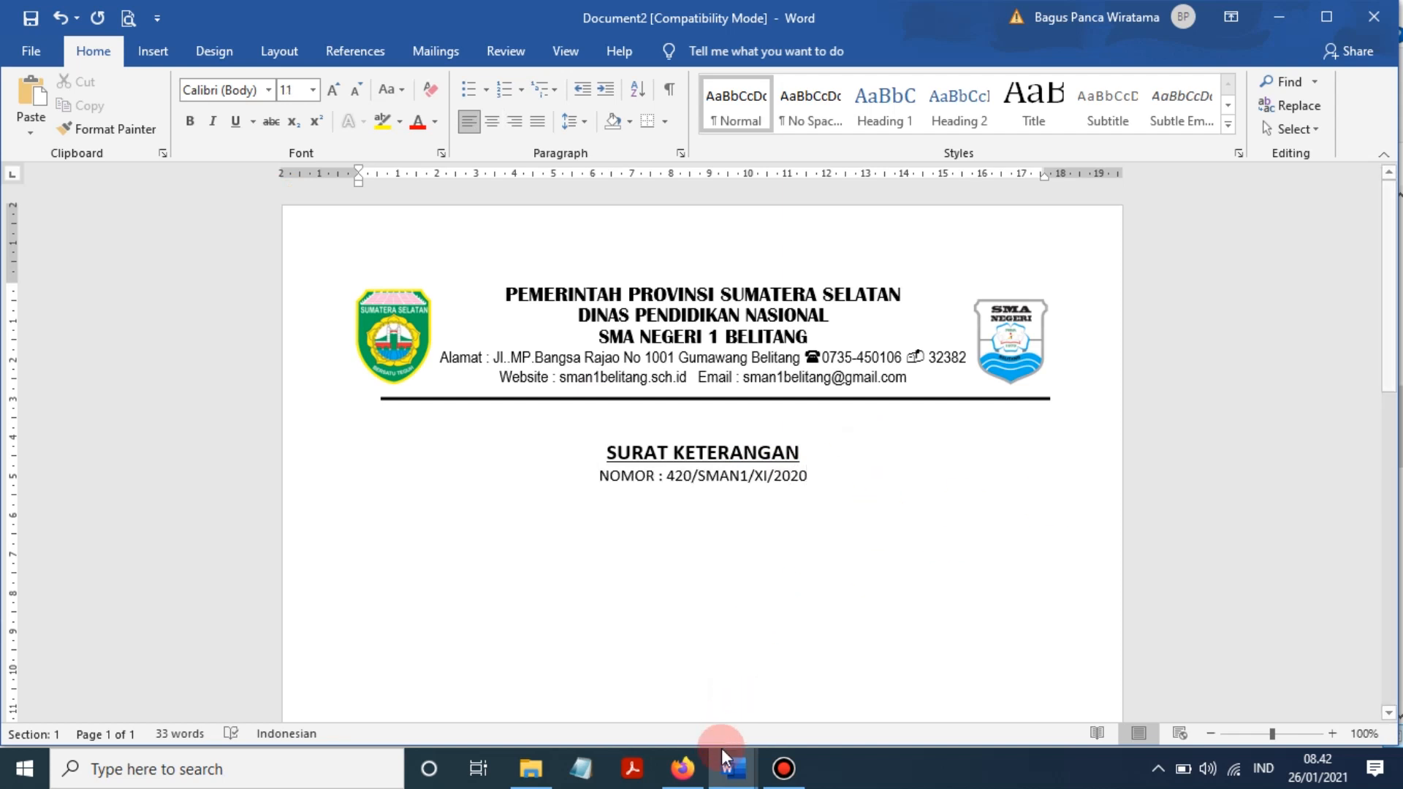
mouse_move(731, 767)
left_click(649, 676)
scroll(654, 525, "down", 10)
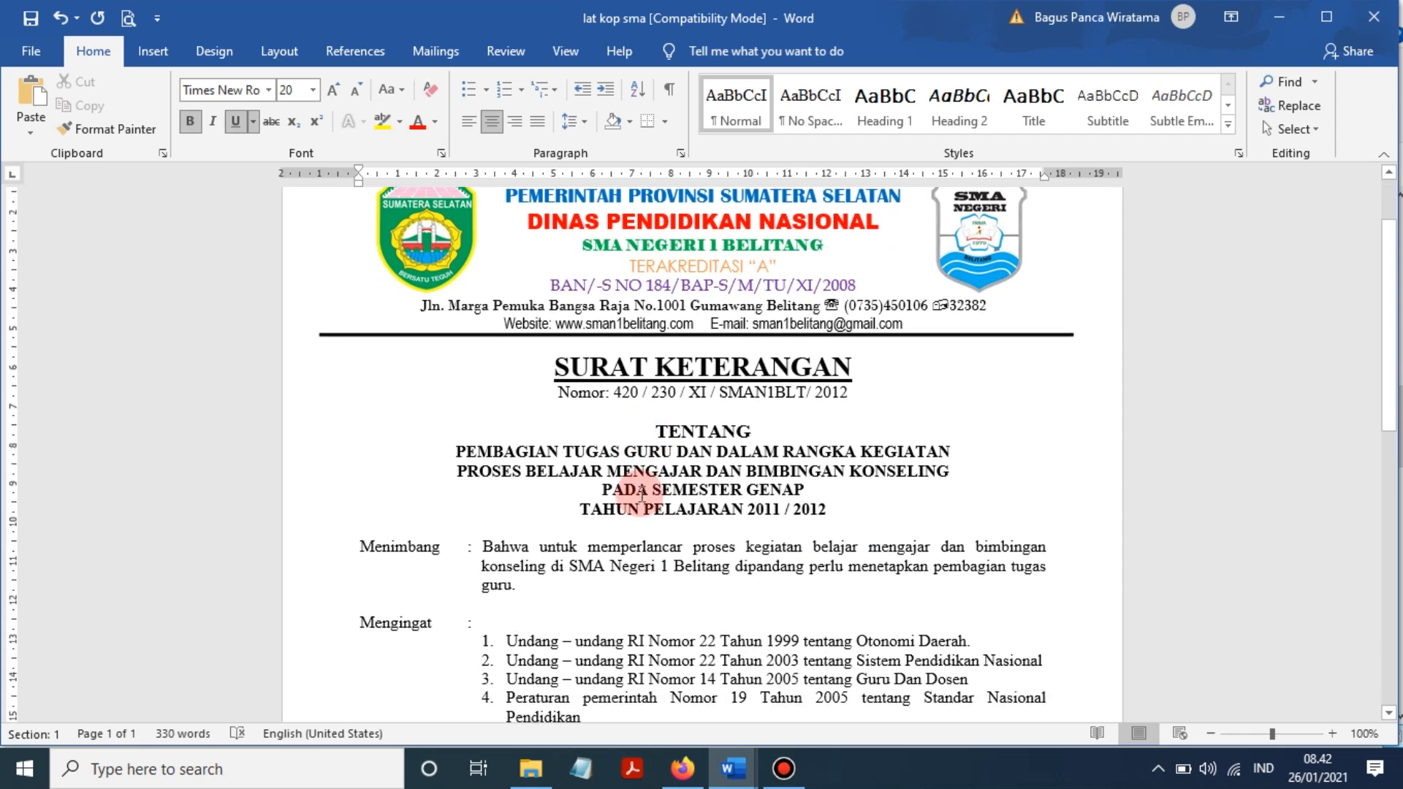
scroll(642, 496, "down", 8)
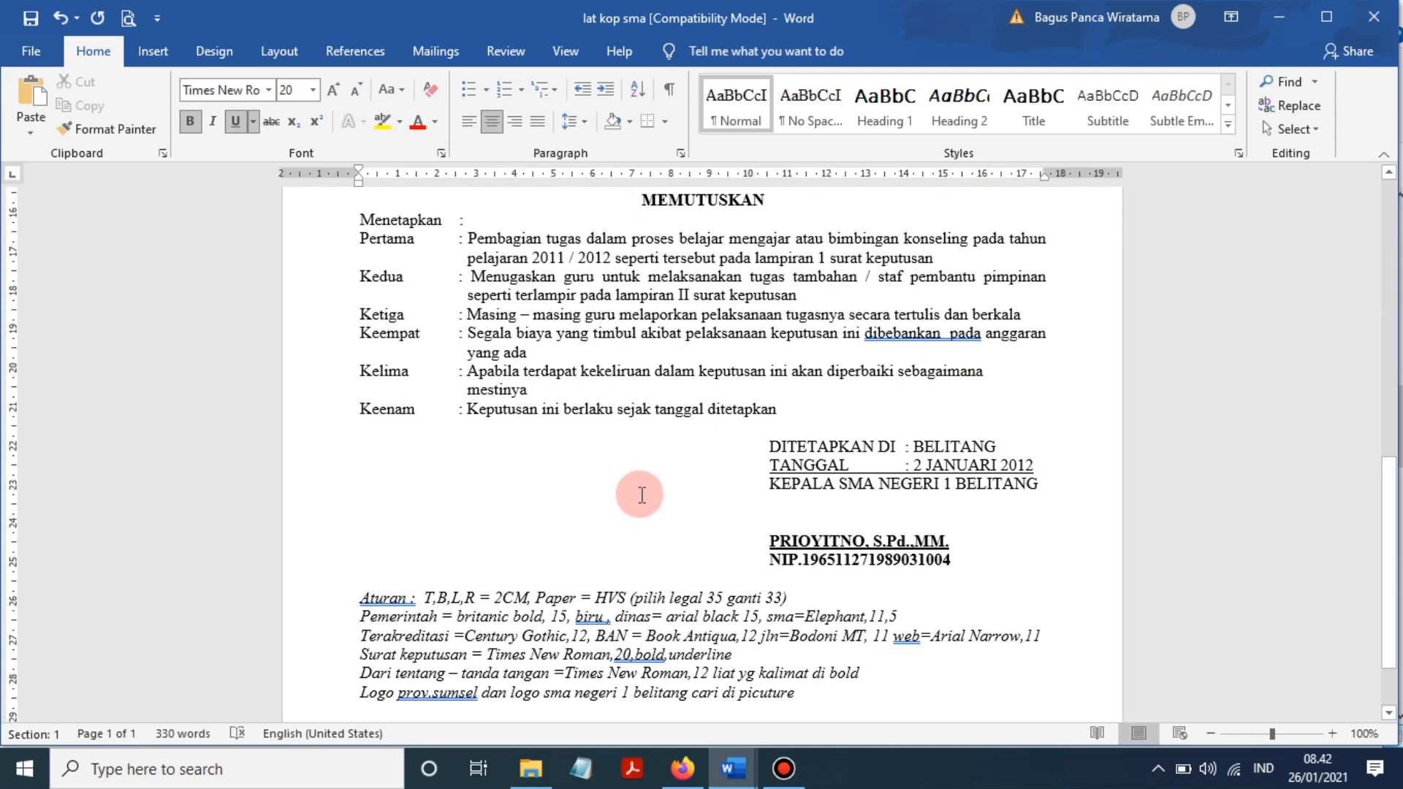
left_click(947, 335)
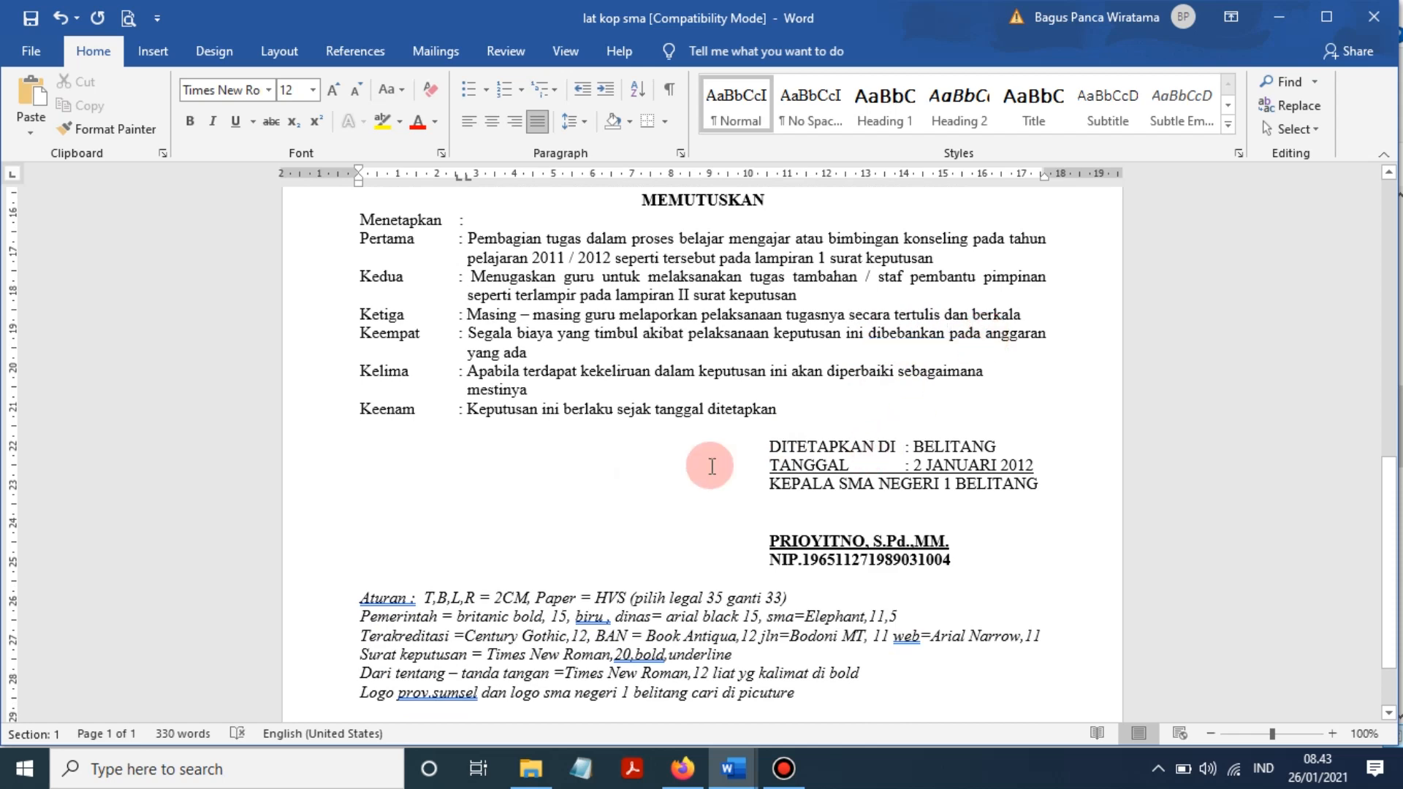
scroll(552, 526, "down", 2)
left_click(512, 525)
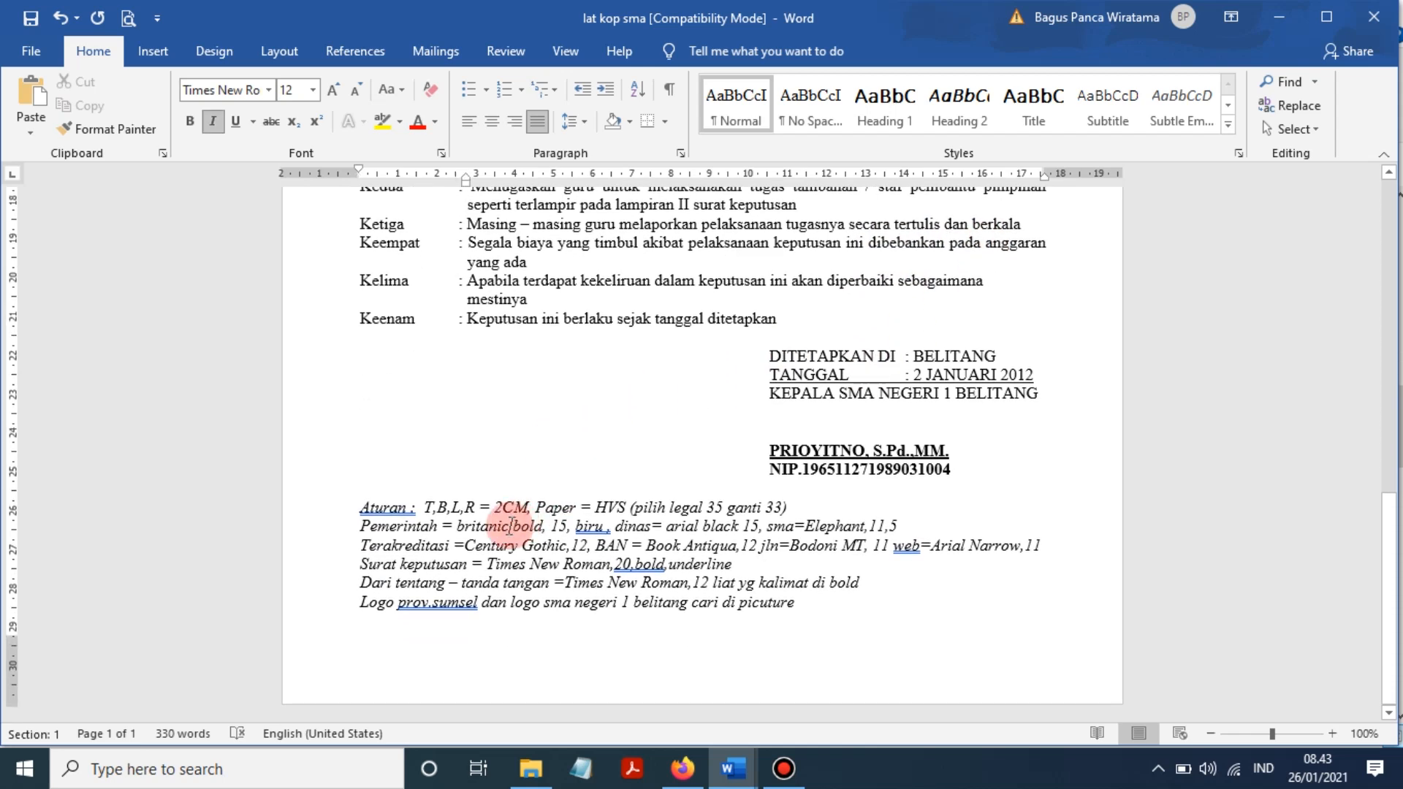
scroll(774, 470, "up", 15)
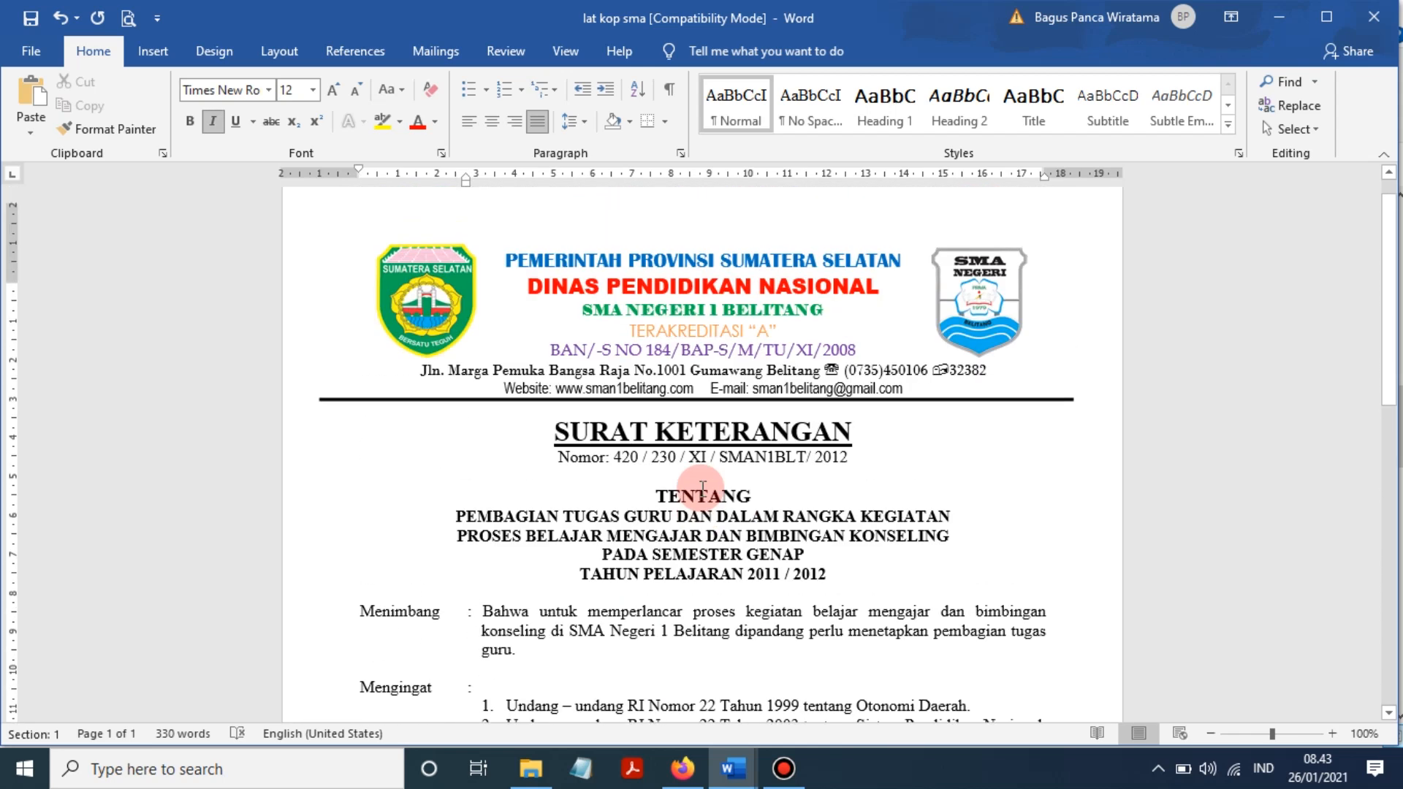
mouse_move(733, 768)
left_click(807, 679)
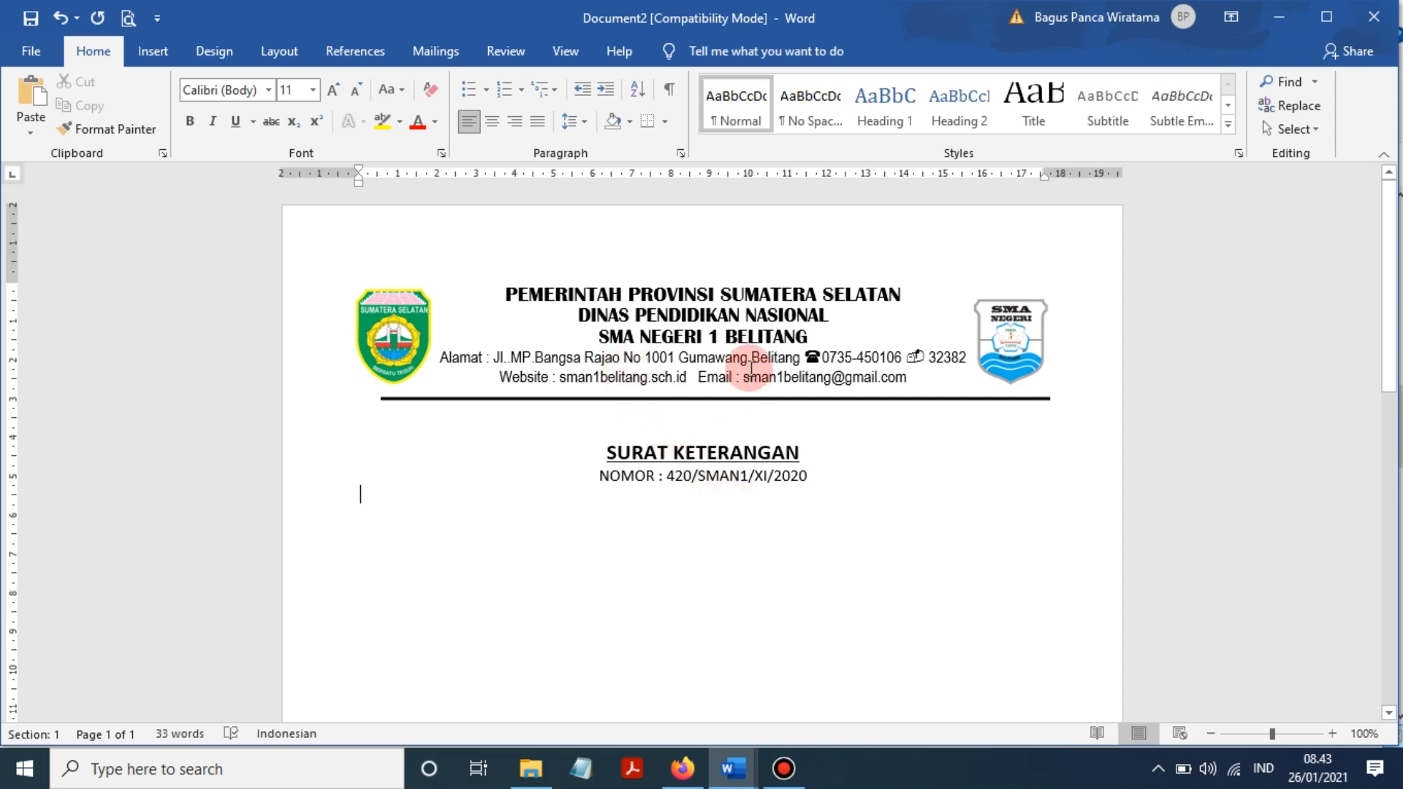
left_click(731, 314)
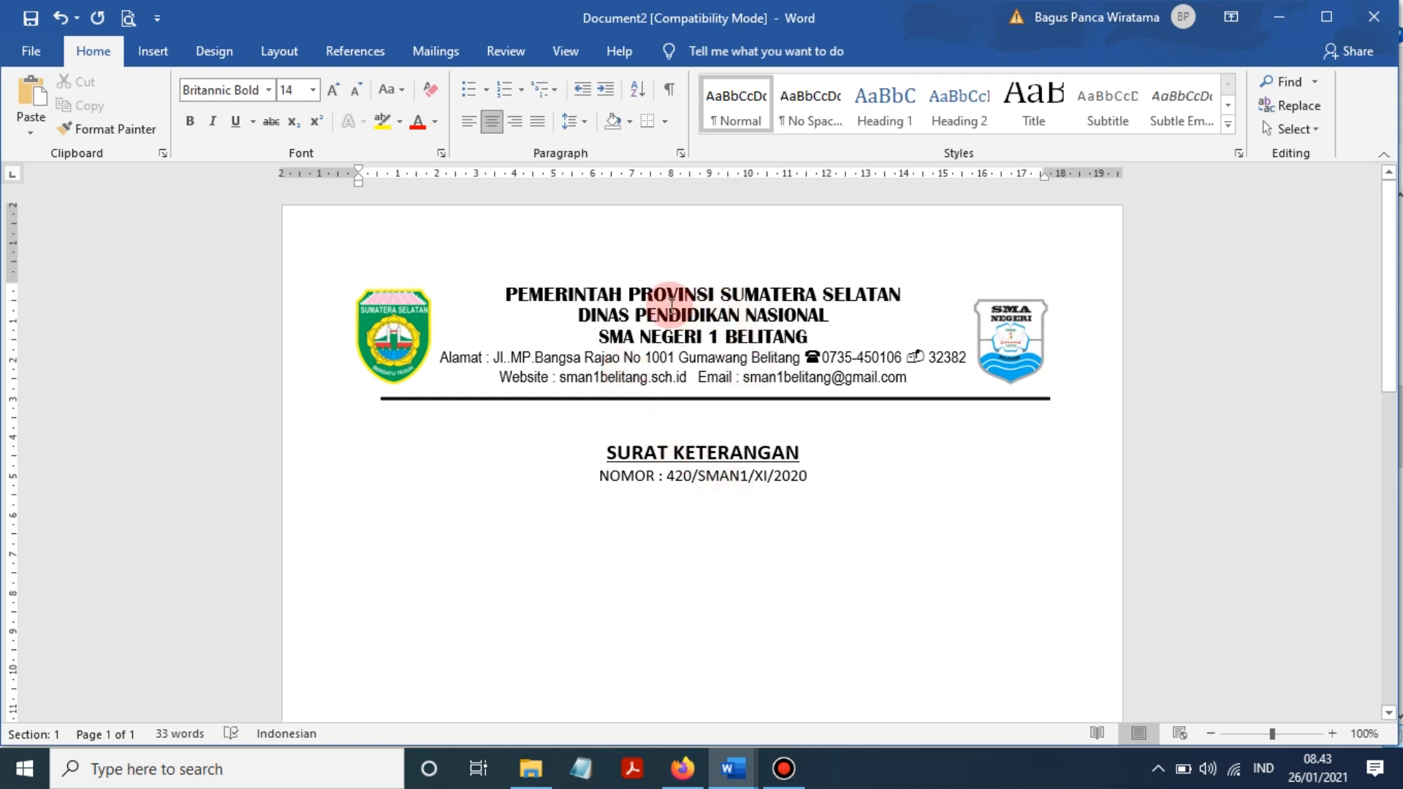
left_click(414, 322)
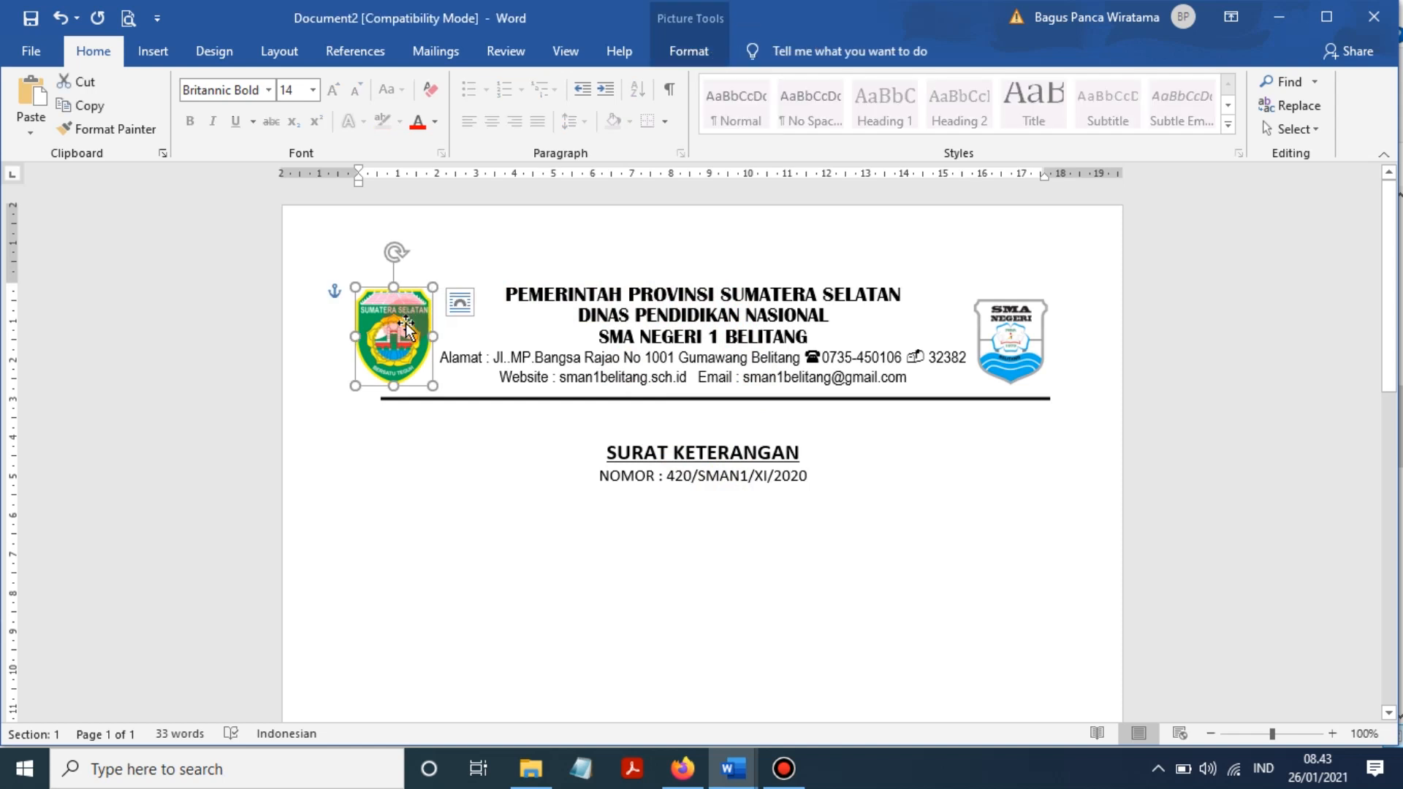
left_click(827, 349)
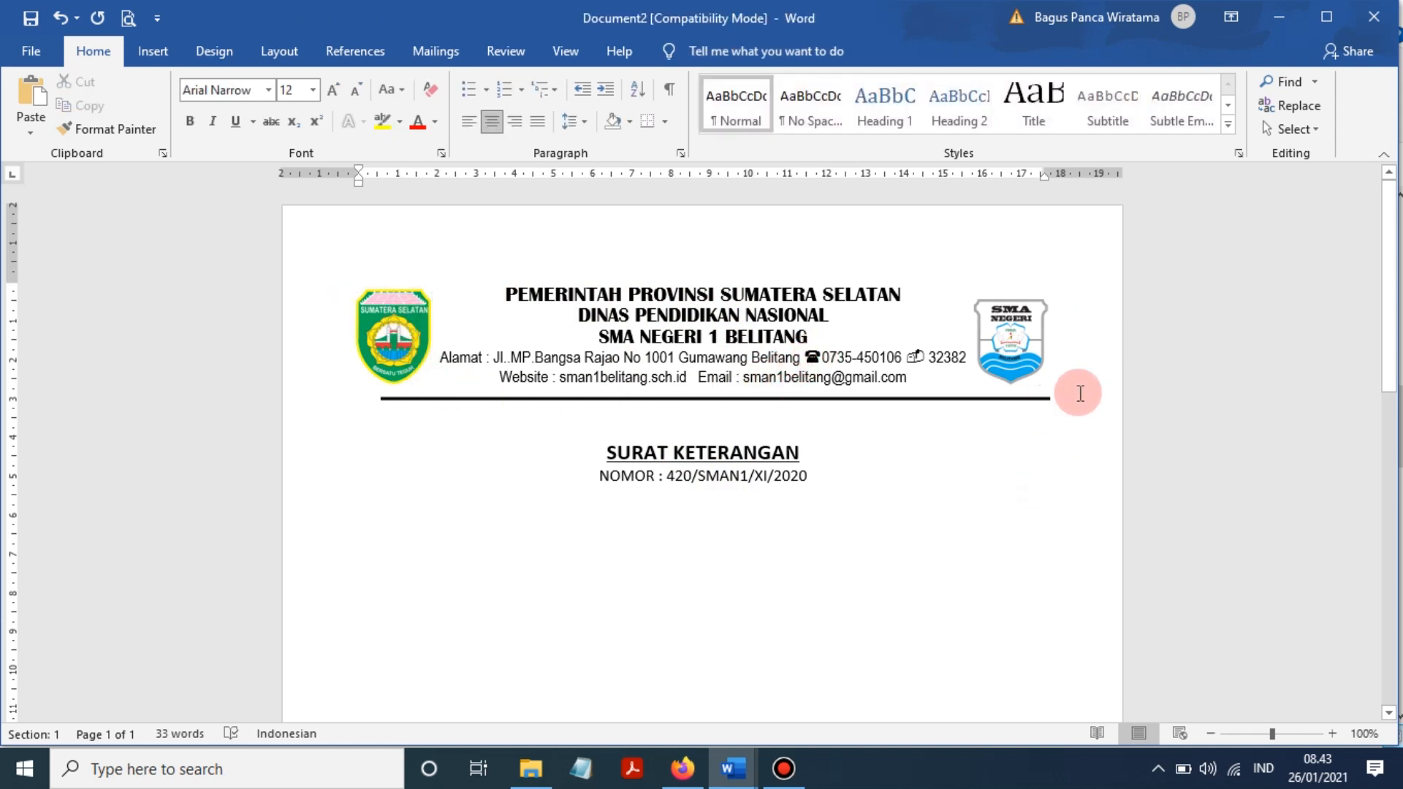
left_click(1027, 342)
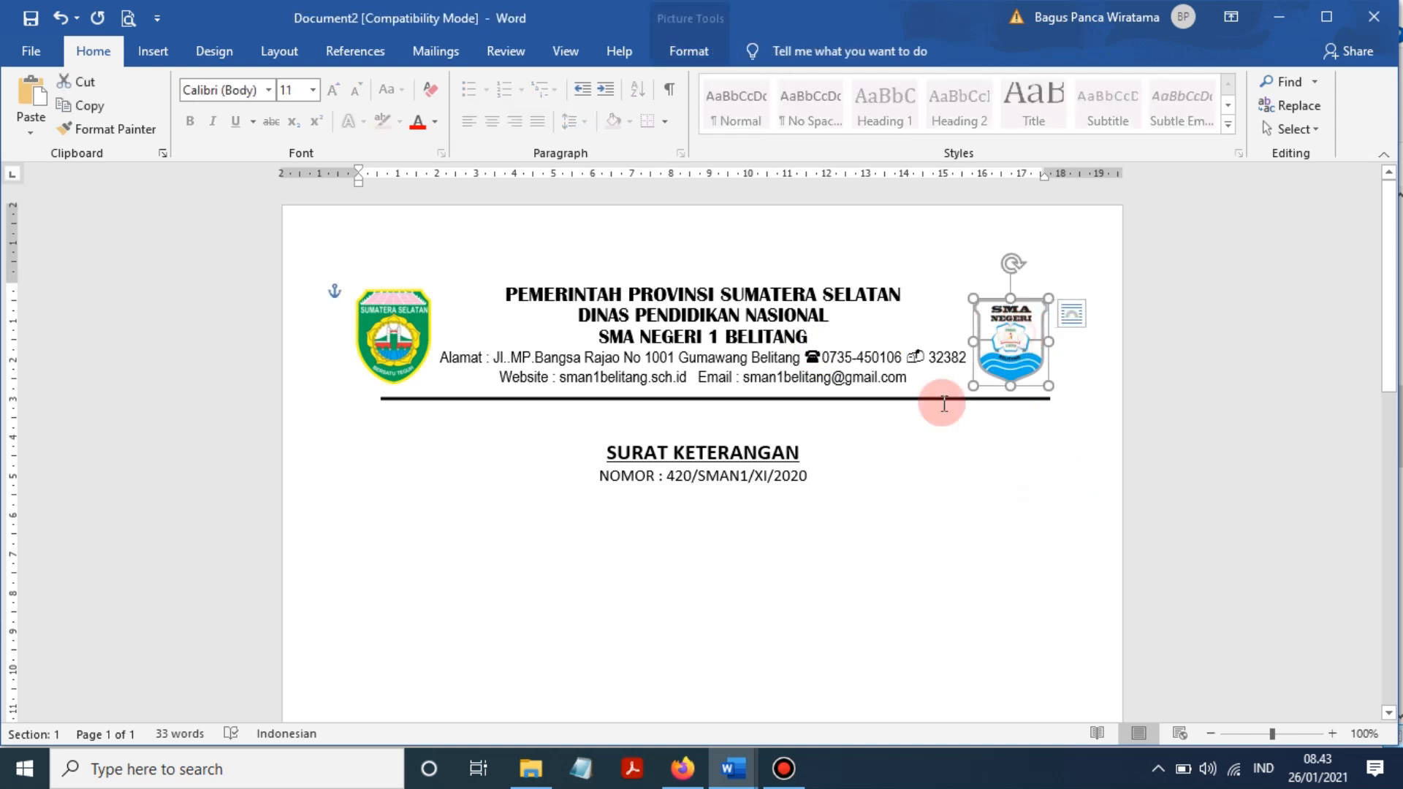
left_click(739, 401)
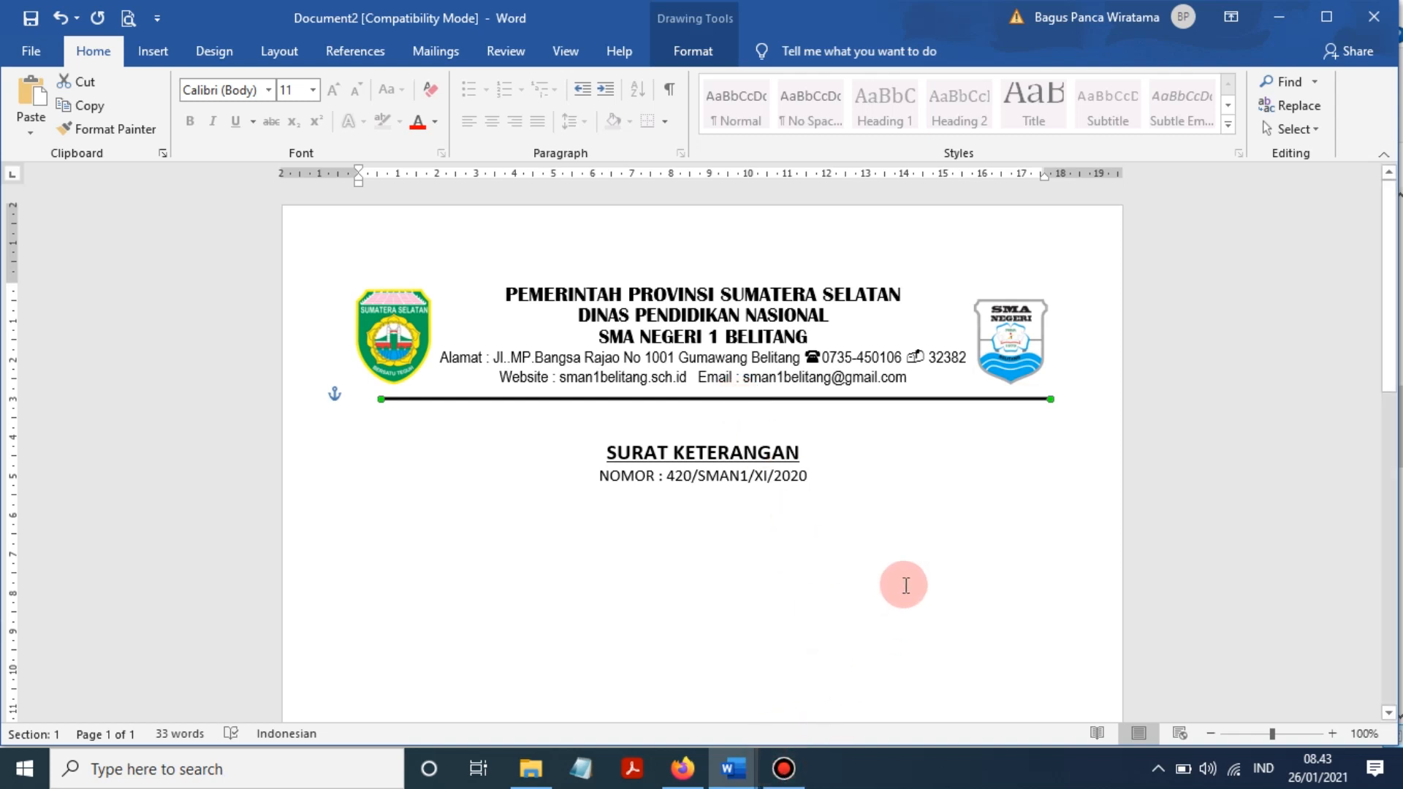
left_click(903, 548)
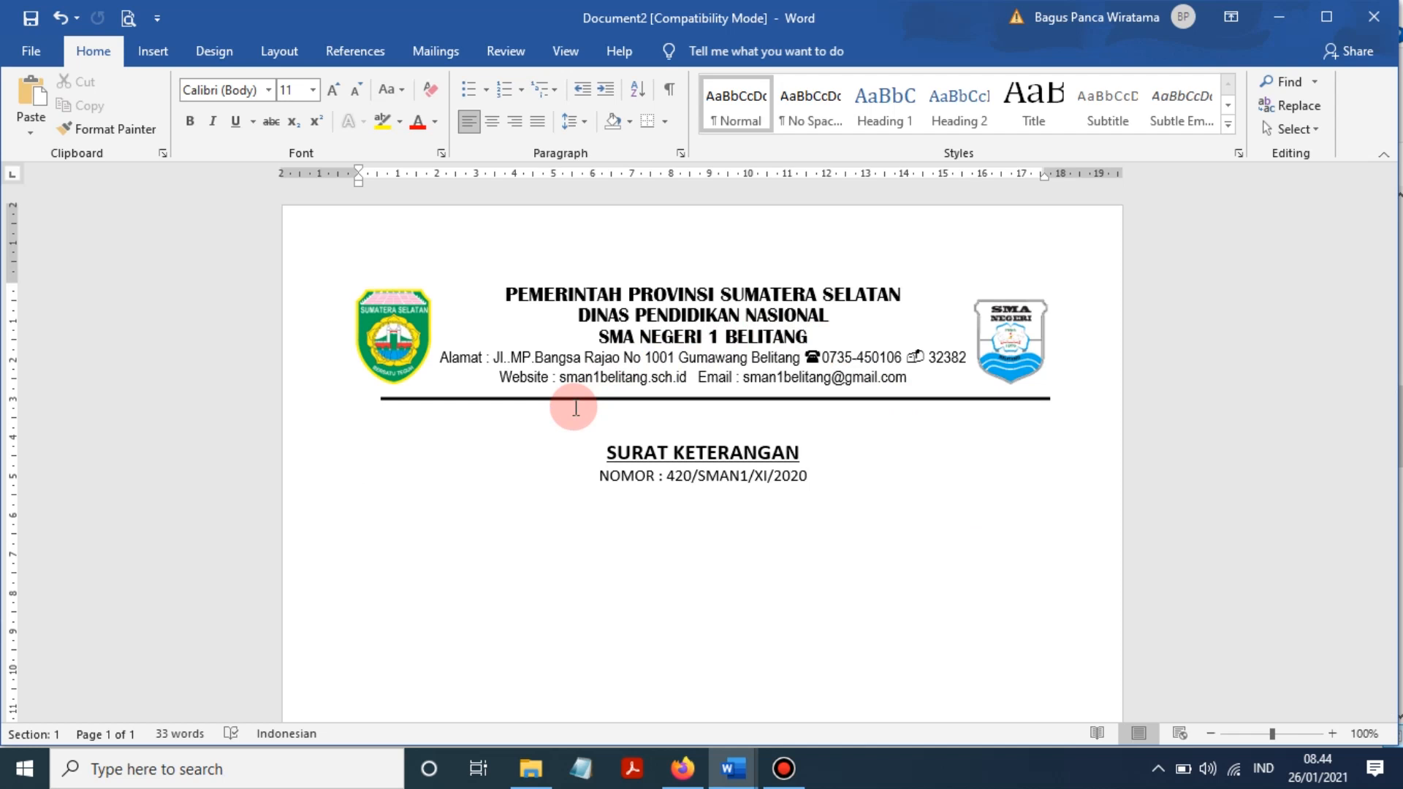
left_click(751, 517)
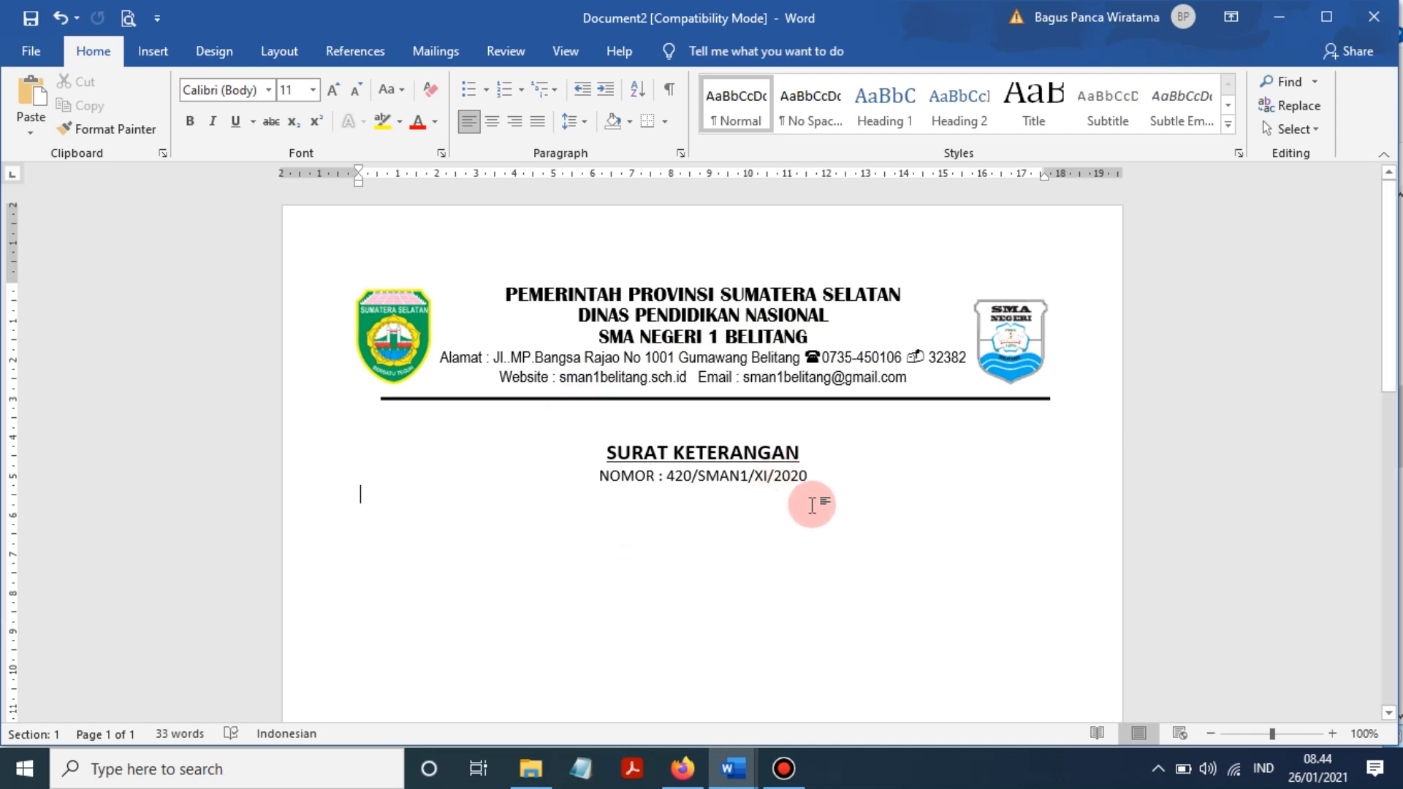
left_click(832, 477)
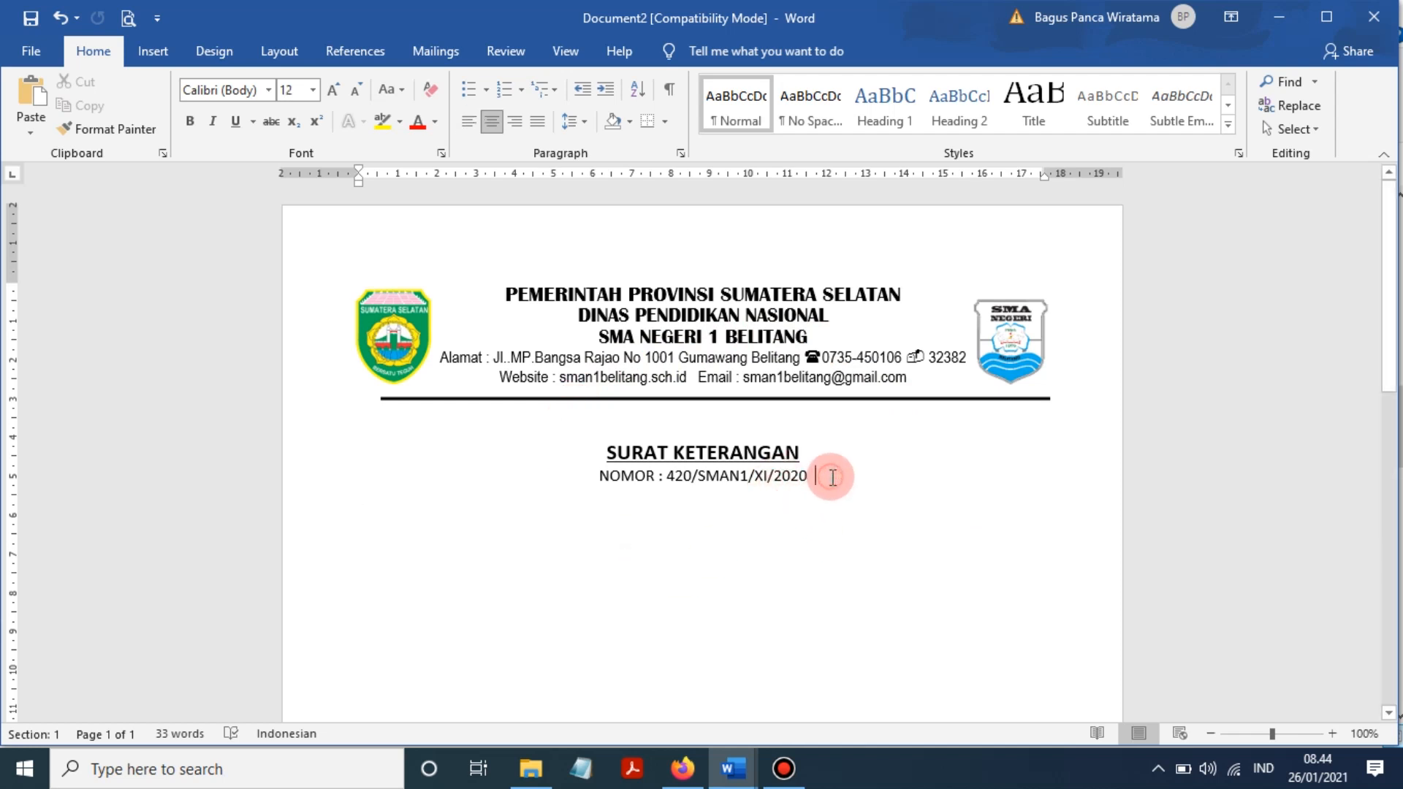